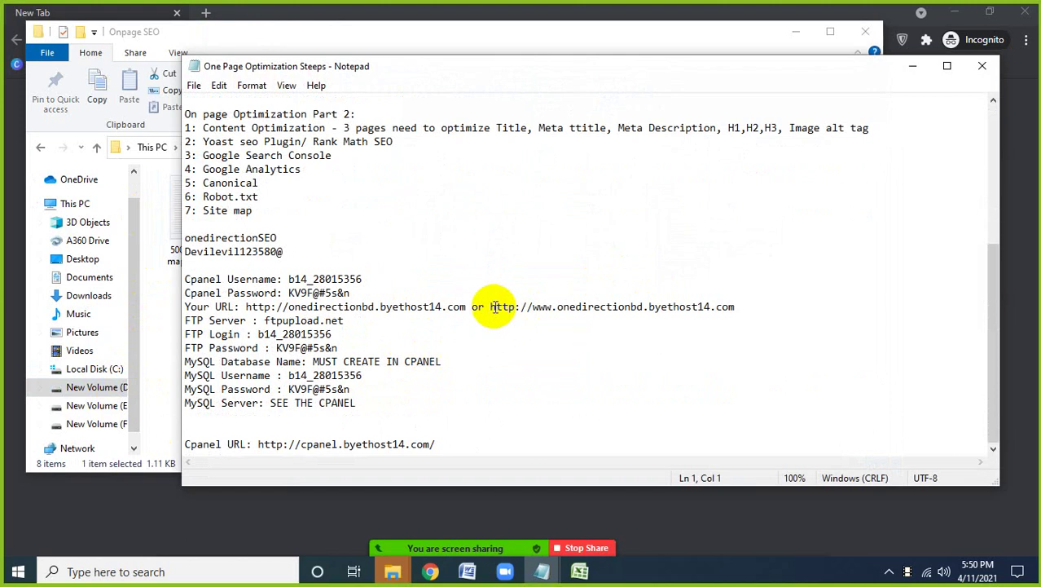
Copy the site's byethost14.com URL from the Notepad notes and open it with /wp-admin appended in the incognito Chrome window.
{"action": "left_click_drag", "start_coordinate": [467, 308], "coordinate": [246, 307]}
{"action": "key", "text": "ctrl+c"}
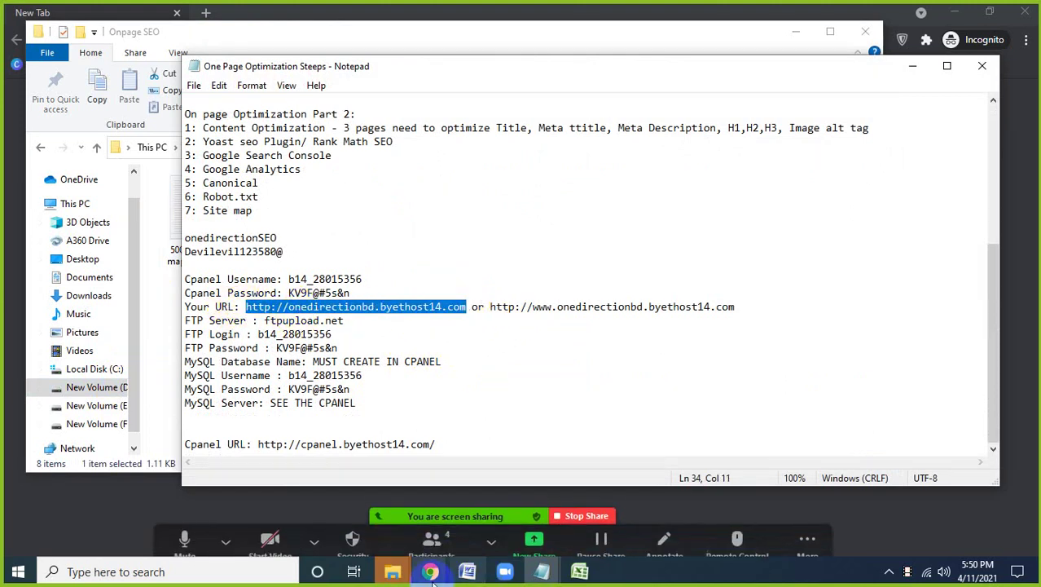
{"action": "mouse_move", "coordinate": [431, 572]}
{"action": "left_click", "coordinate": [475, 470]}
{"action": "key", "text": "ctrl+v"}
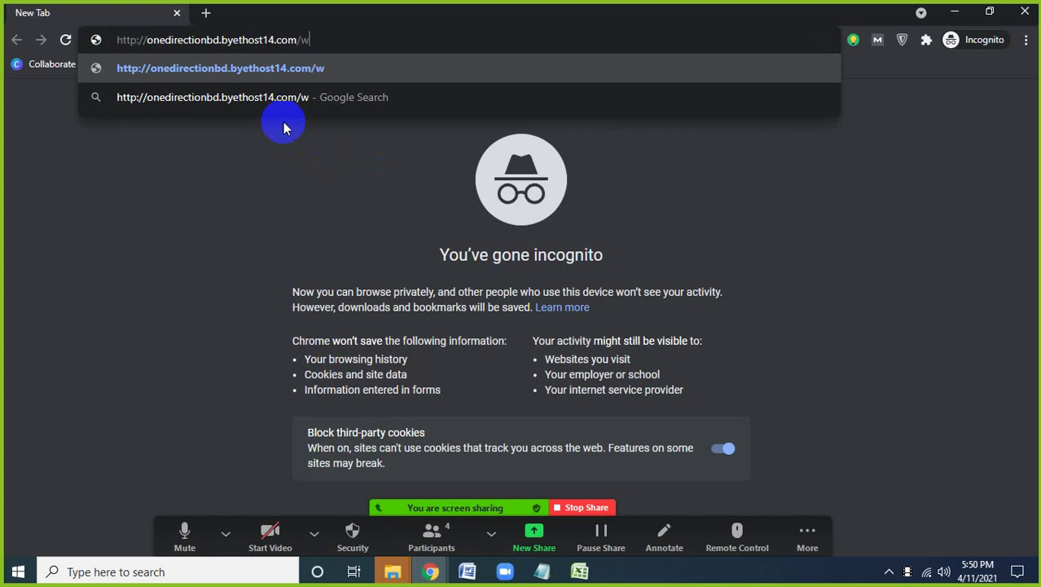
{"action": "type", "text": "/wp-admin"}
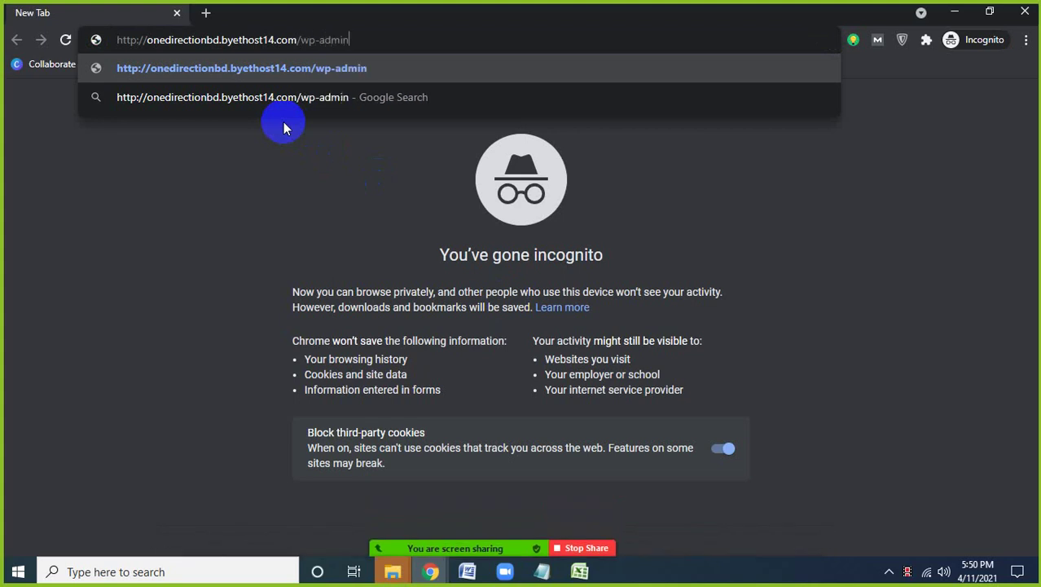
{"action": "key", "text": "Return"}
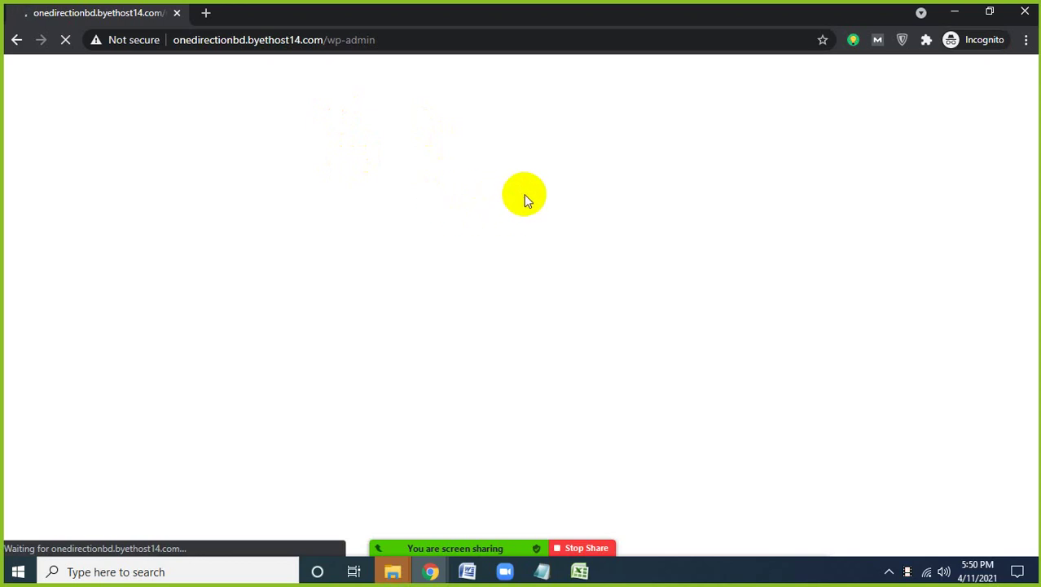
Switch to the regular Chrome window's new tab and enter "google search console" as the address bar query.
{"action": "mouse_move", "coordinate": [430, 570]}
{"action": "left_click", "coordinate": [351, 528]}
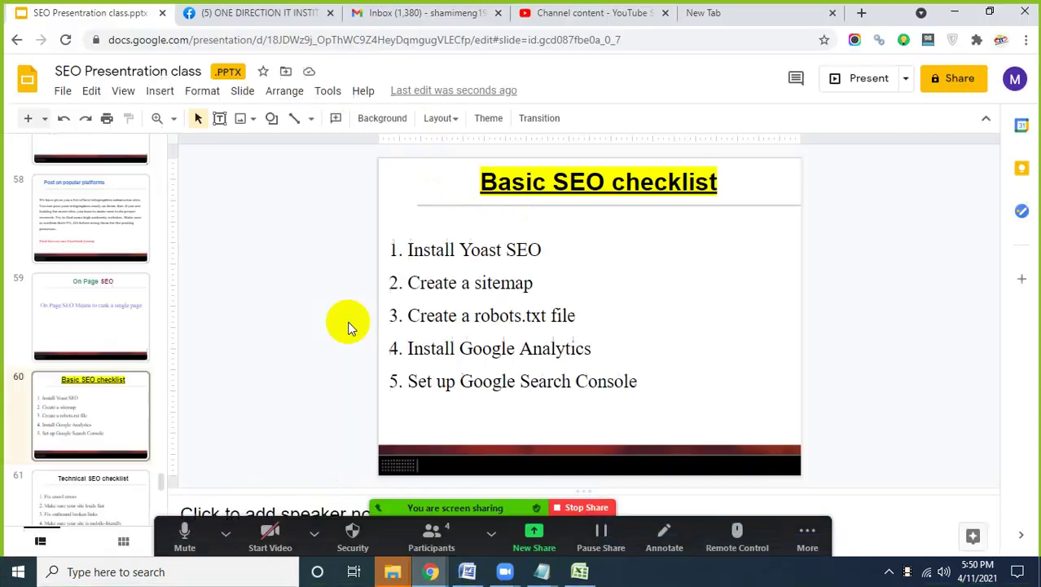
{"action": "left_click", "coordinate": [699, 16]}
{"action": "type", "text": "byet"}
{"action": "left_click", "coordinate": [628, 40]}
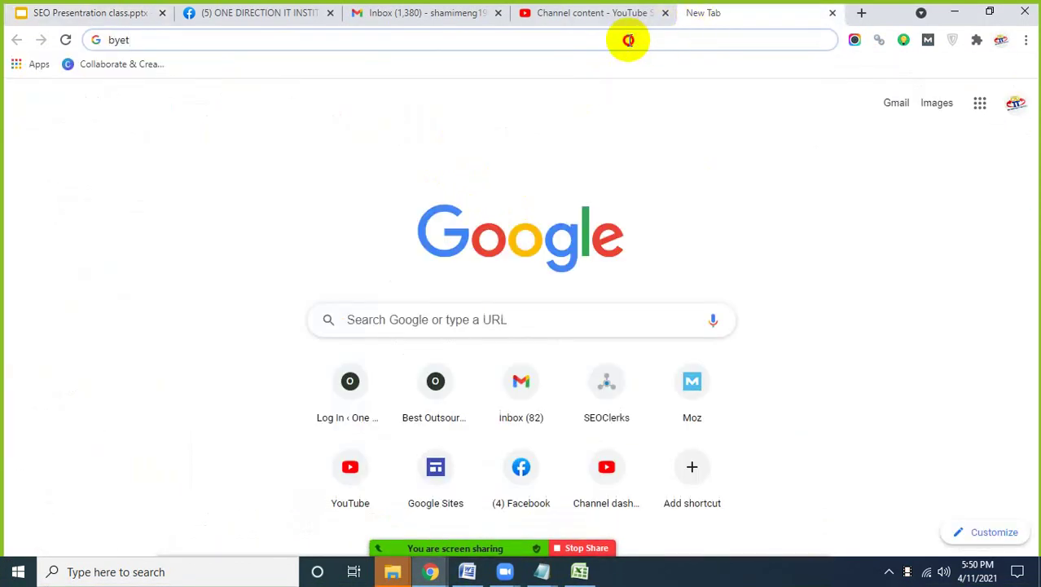
{"action": "left_click_drag", "start_coordinate": [621, 40], "coordinate": [34, 53]}
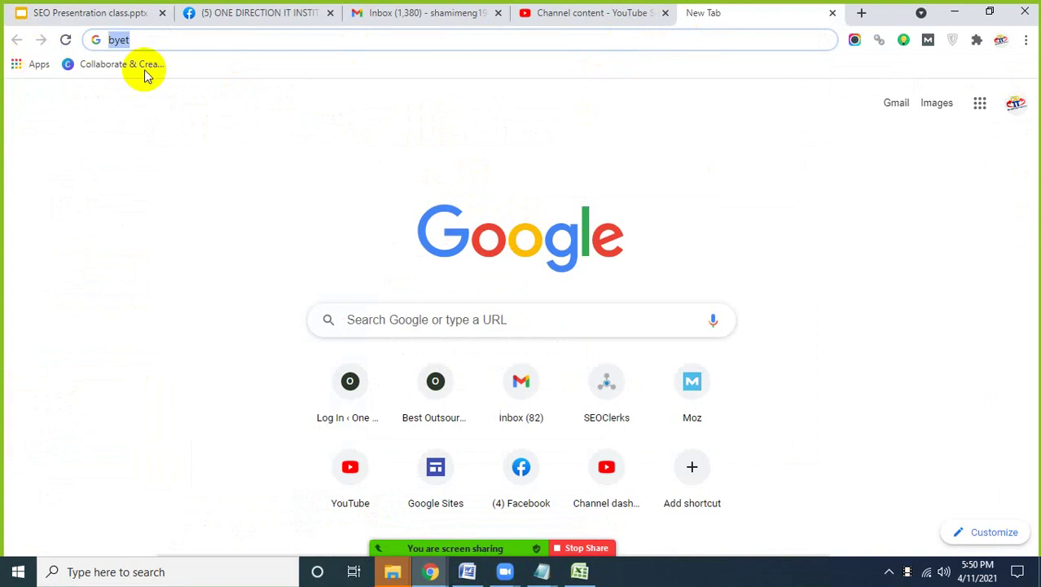
{"action": "type", "text": "goog"}
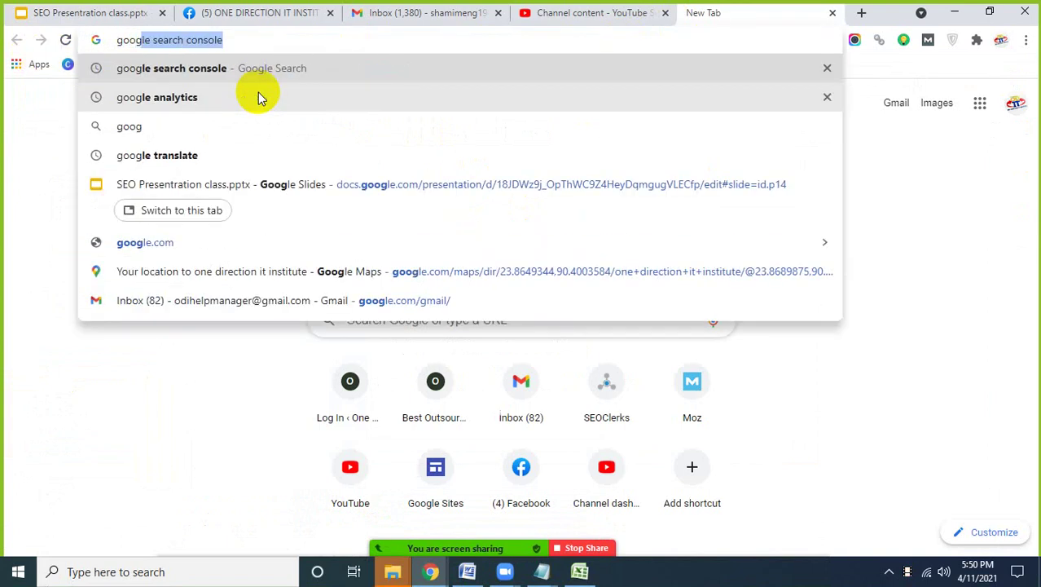
{"action": "left_click", "coordinate": [937, 208]}
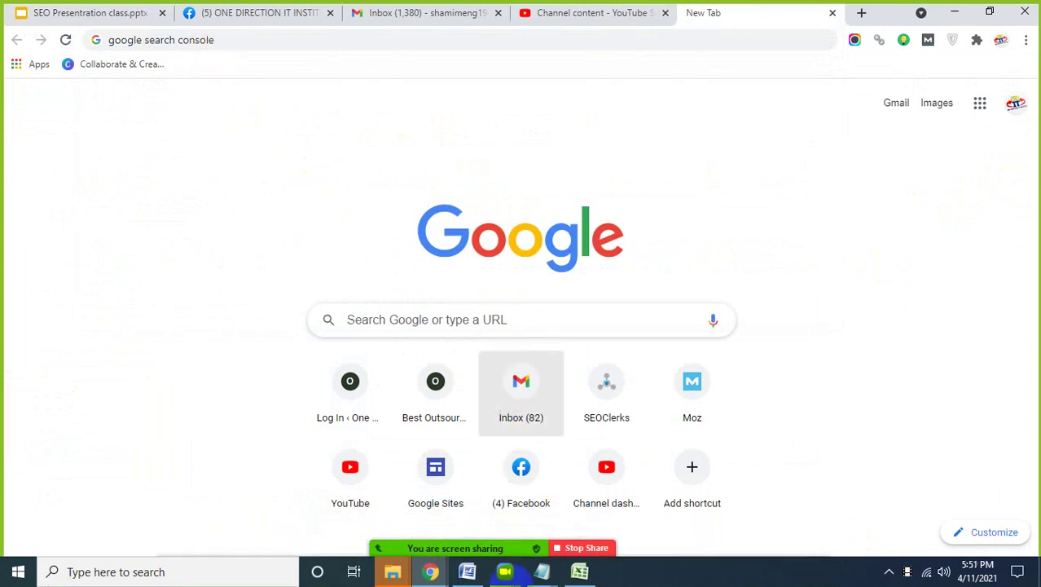
{"action": "left_click", "coordinate": [581, 572]}
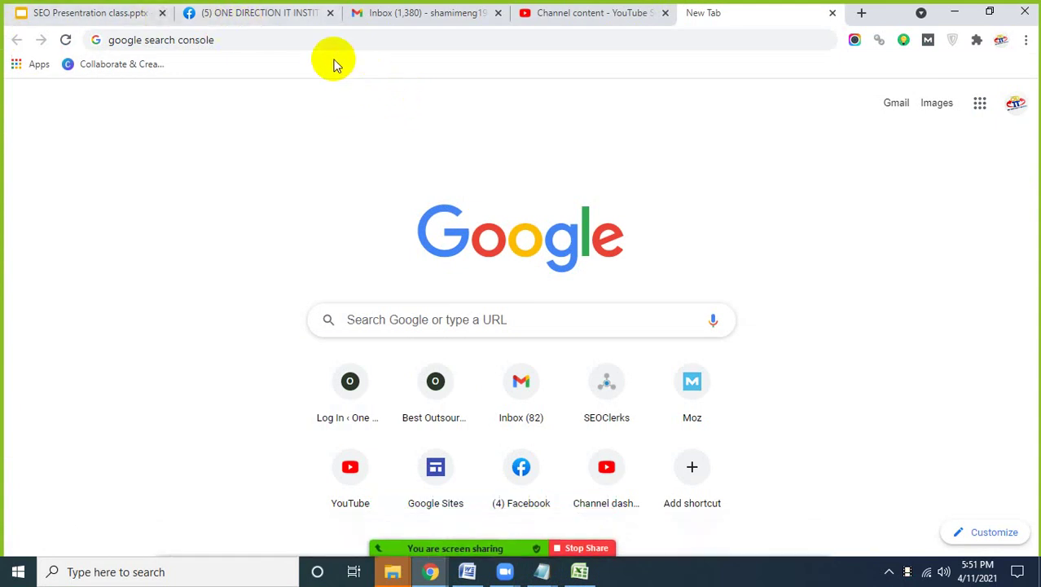
{"action": "left_click", "coordinate": [244, 39]}
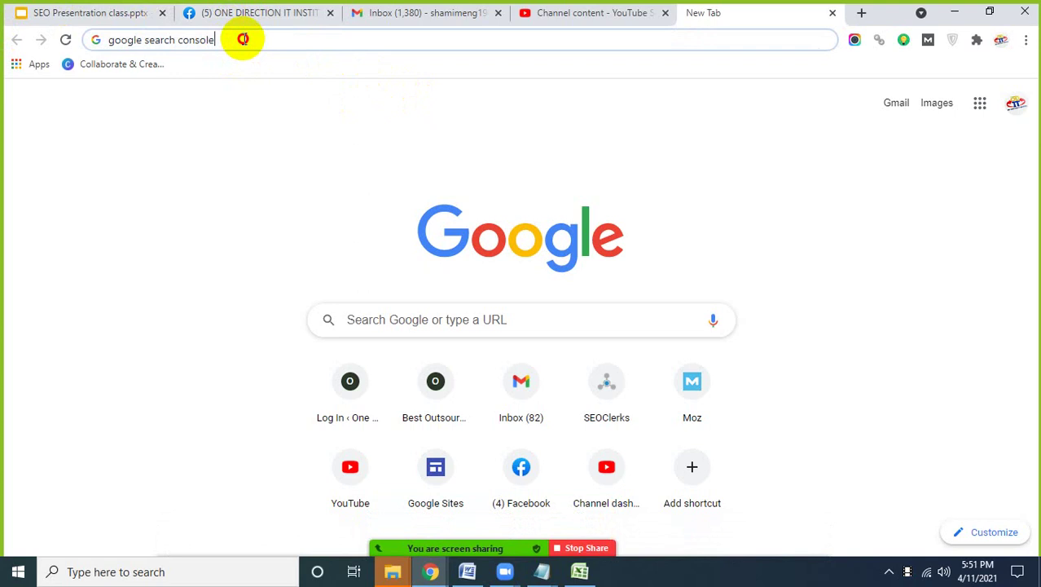
{"action": "left_click_drag", "start_coordinate": [243, 39], "coordinate": [144, 46]}
{"action": "key", "text": "BackSpace"}
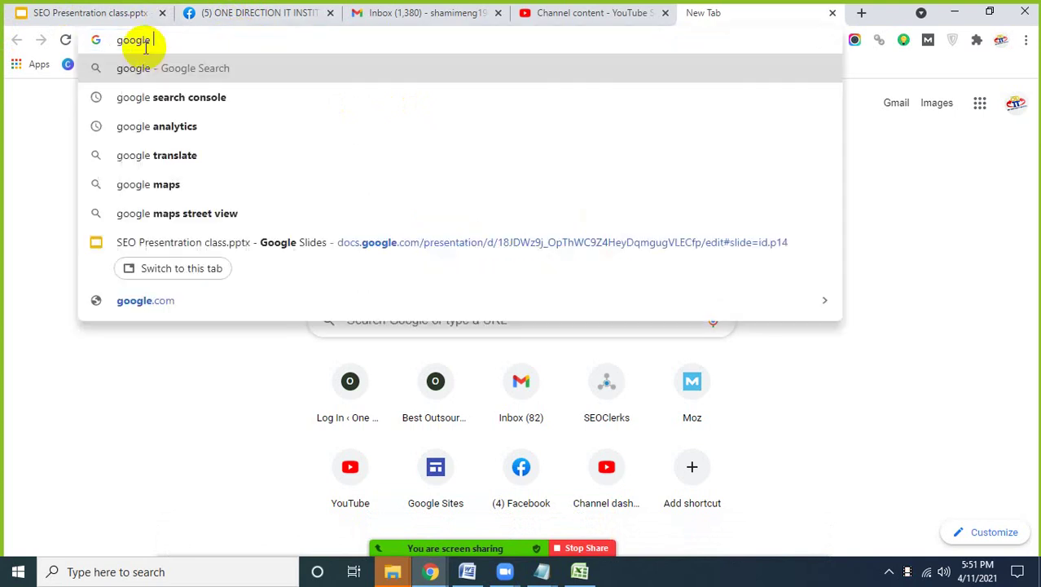
{"action": "type", "text": "webmaster"}
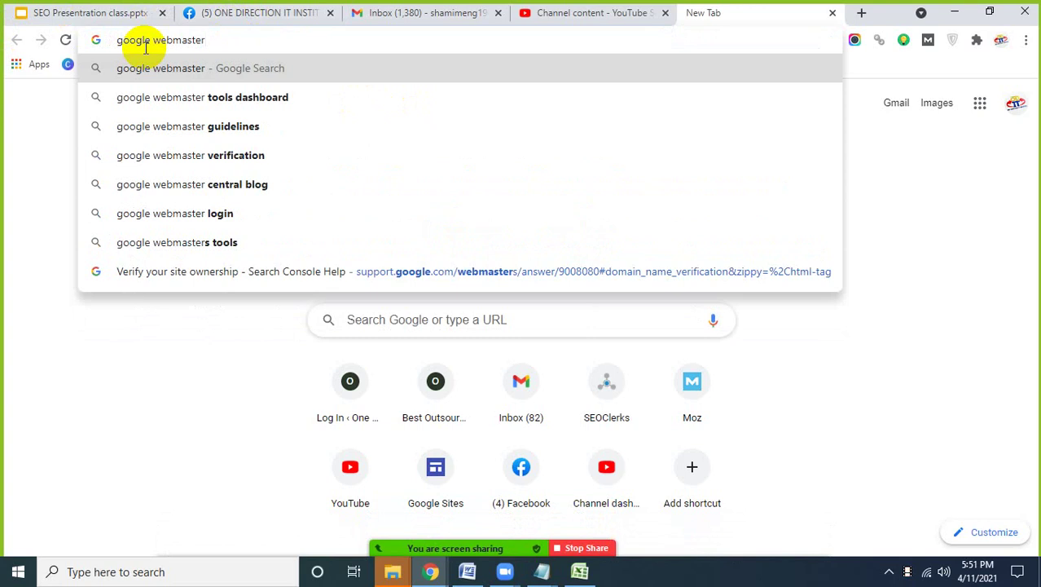
{"action": "key", "text": "BackSpace"}
{"action": "key", "text": "BackSpace"}
{"action": "key", "text": "BackSpace"}
{"action": "key", "text": "BackSpace"}
{"action": "key", "text": "BackSpace"}
{"action": "key", "text": "BackSpace"}
{"action": "key", "text": "BackSpace"}
{"action": "key", "text": "BackSpace"}
{"action": "key", "text": "BackSpace"}
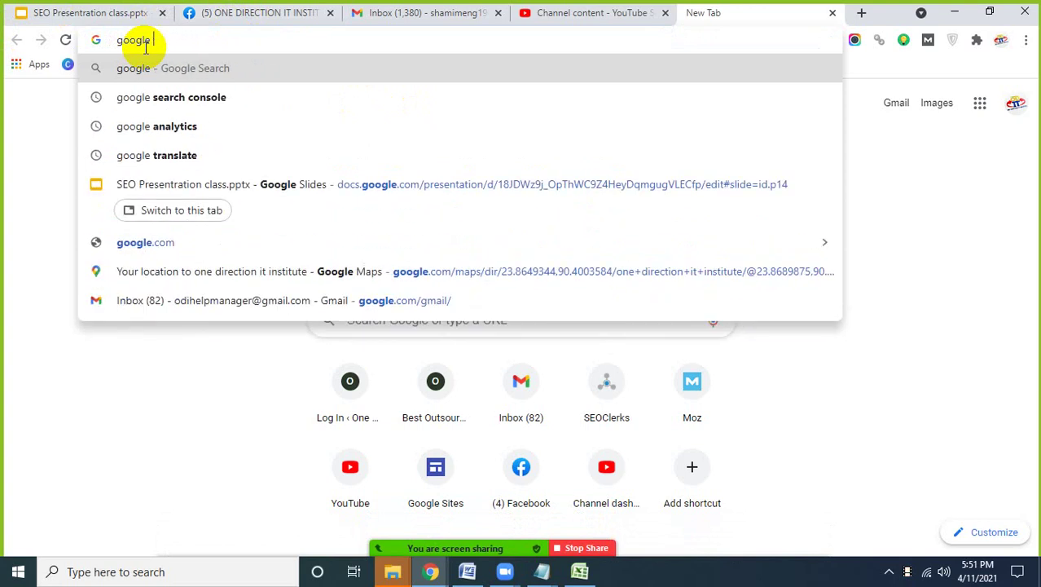
Search Google for "google search console", view the "Welcome to the Google Search Console" result and return to the results.
{"action": "type", "text": "search c"}
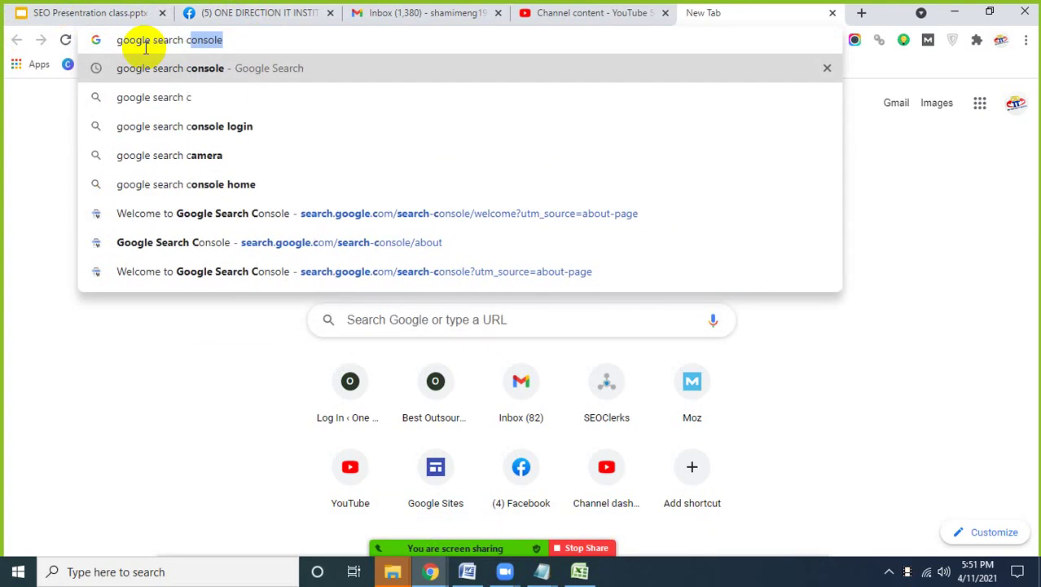
{"action": "type", "text": "onsole"}
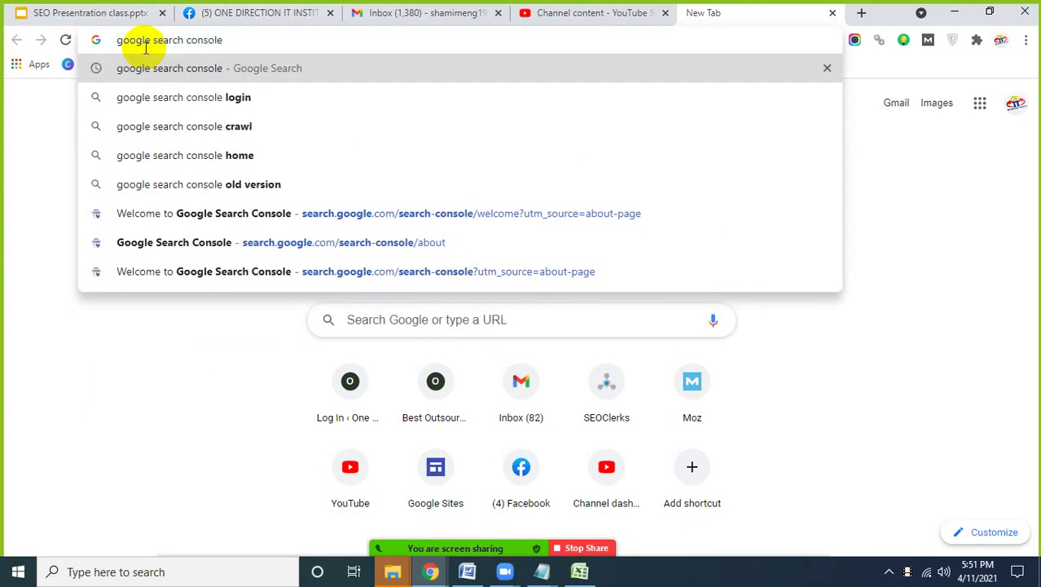
{"action": "key", "text": "Return"}
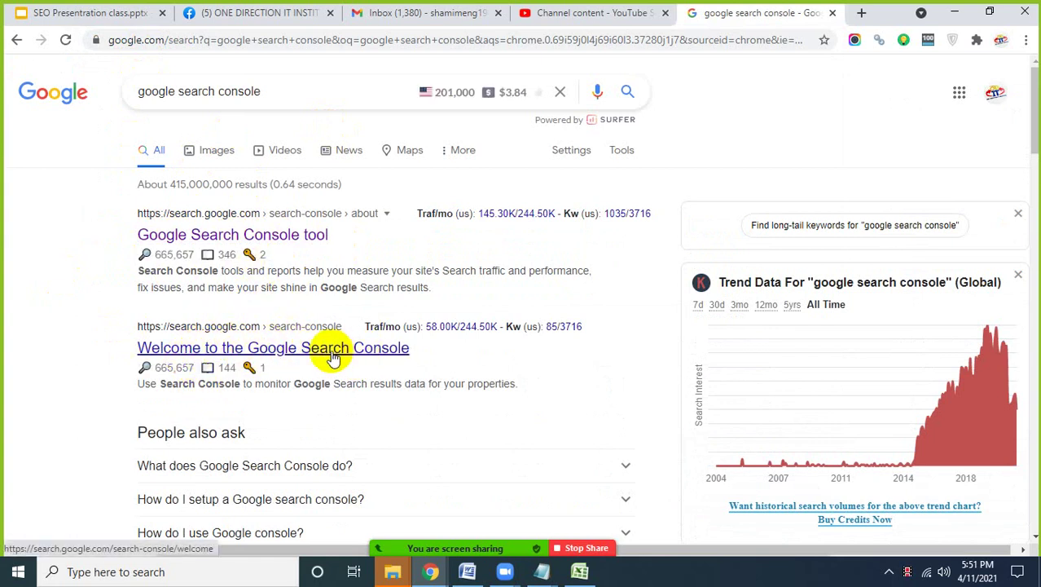
{"action": "left_click", "coordinate": [245, 348]}
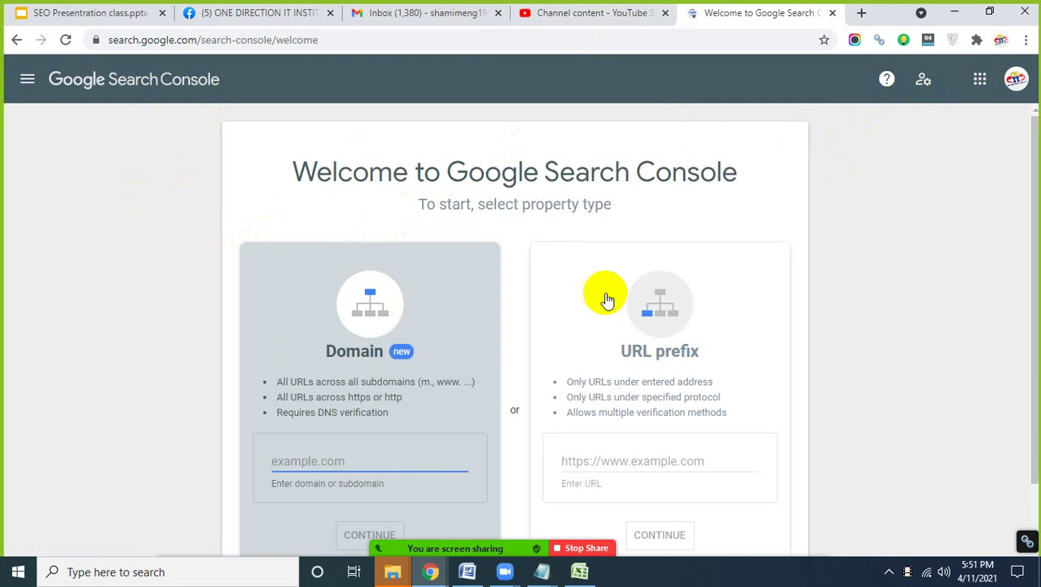
{"action": "left_click", "coordinate": [16, 40]}
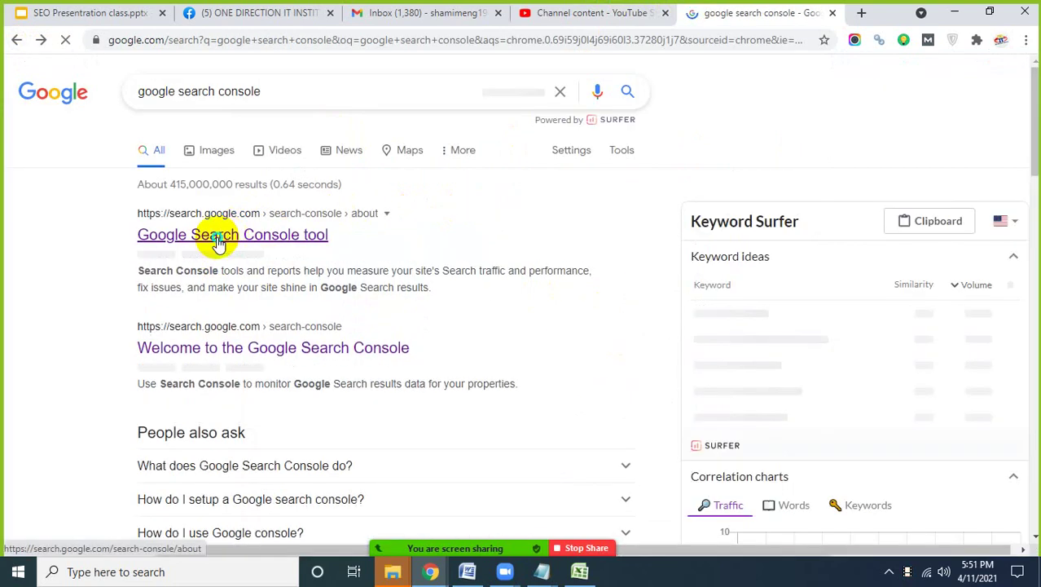
Open the "Google Search Console tool" result in a new tab and switch to that tab.
{"action": "right_click", "coordinate": [232, 243]}
{"action": "left_click", "coordinate": [277, 250]}
{"action": "left_click", "coordinate": [782, 13]}
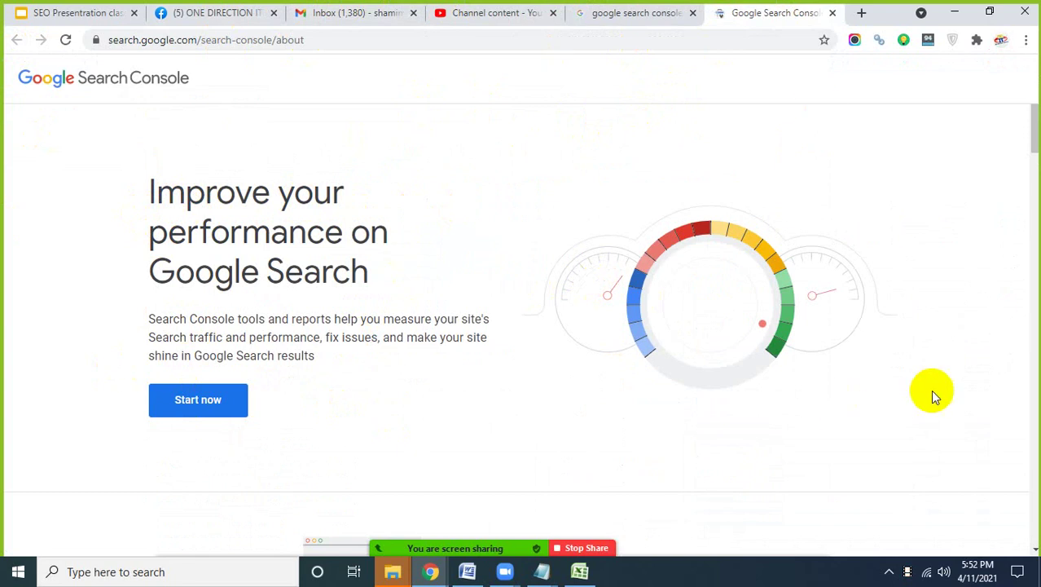
Examine the Search Console about page and the Google results for "google search console".
{"action": "scroll", "coordinate": [925, 425], "scroll_direction": "down", "scroll_amount": 4}
{"action": "scroll", "coordinate": [925, 425], "scroll_direction": "up", "scroll_amount": 4}
{"action": "left_click_drag", "start_coordinate": [375, 279], "coordinate": [120, 261]}
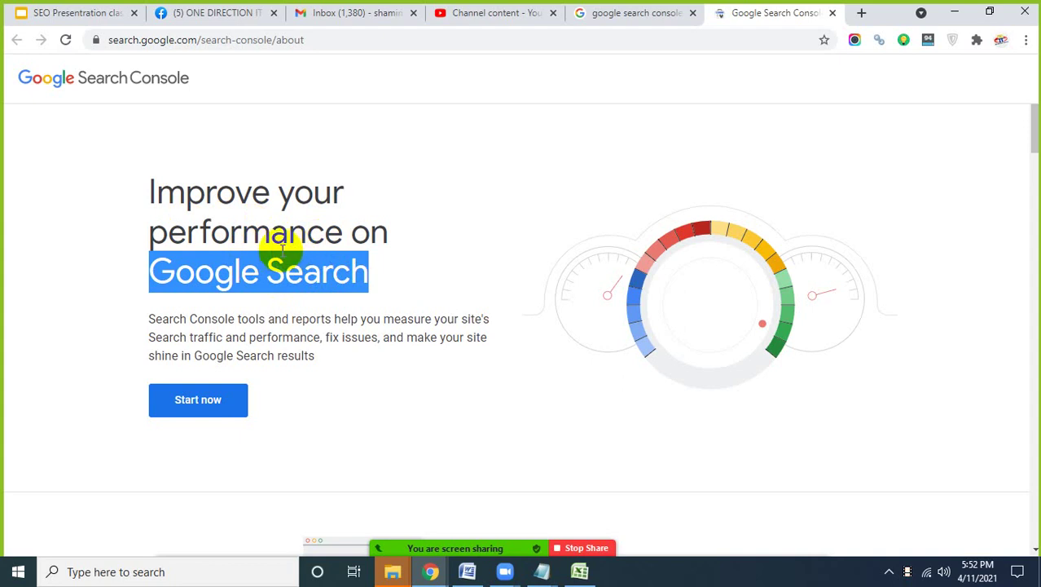
{"action": "left_click", "coordinate": [424, 241]}
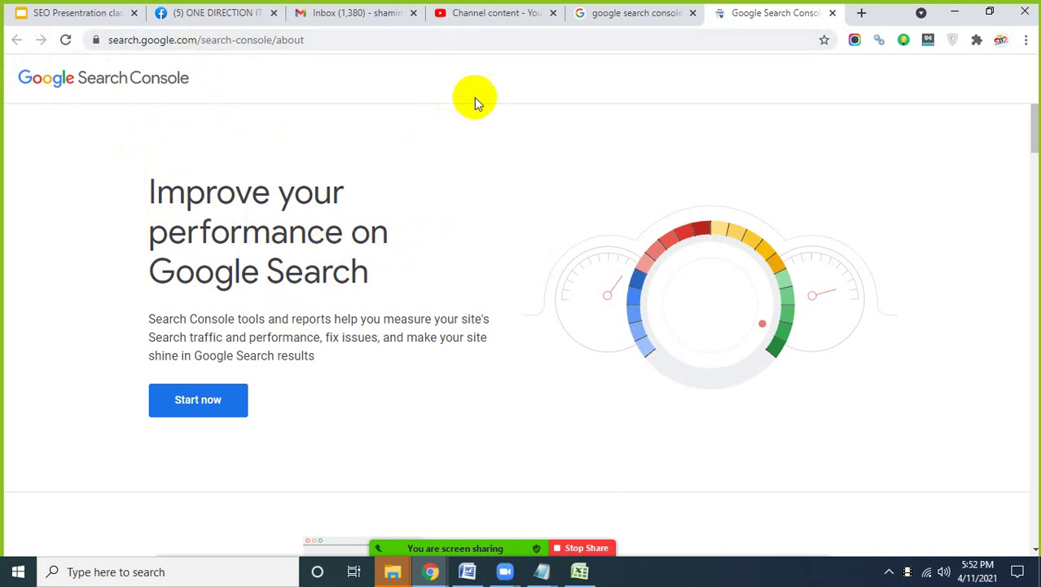
{"action": "left_click", "coordinate": [627, 7]}
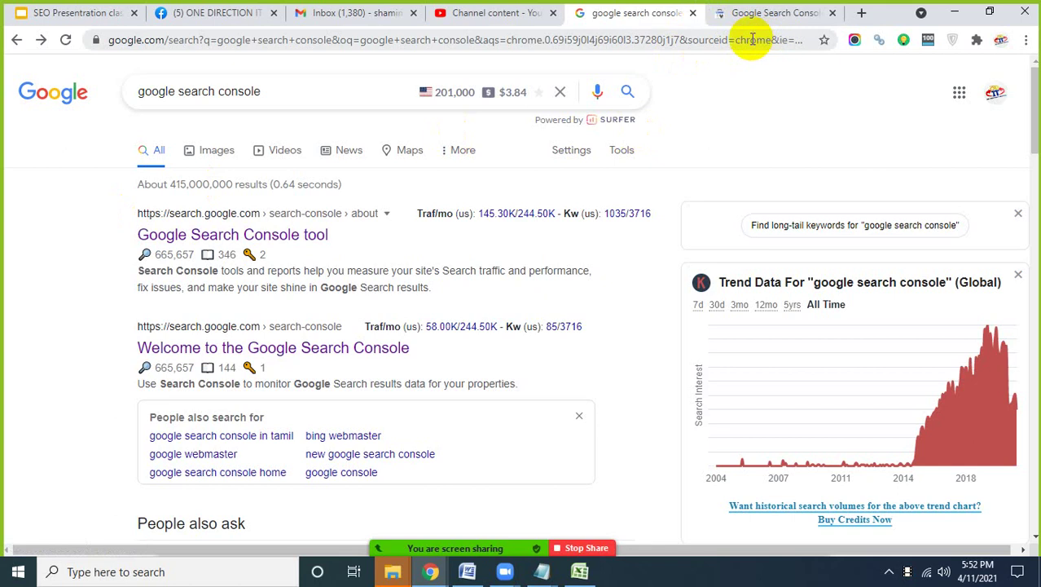
{"action": "left_click", "coordinate": [743, 13]}
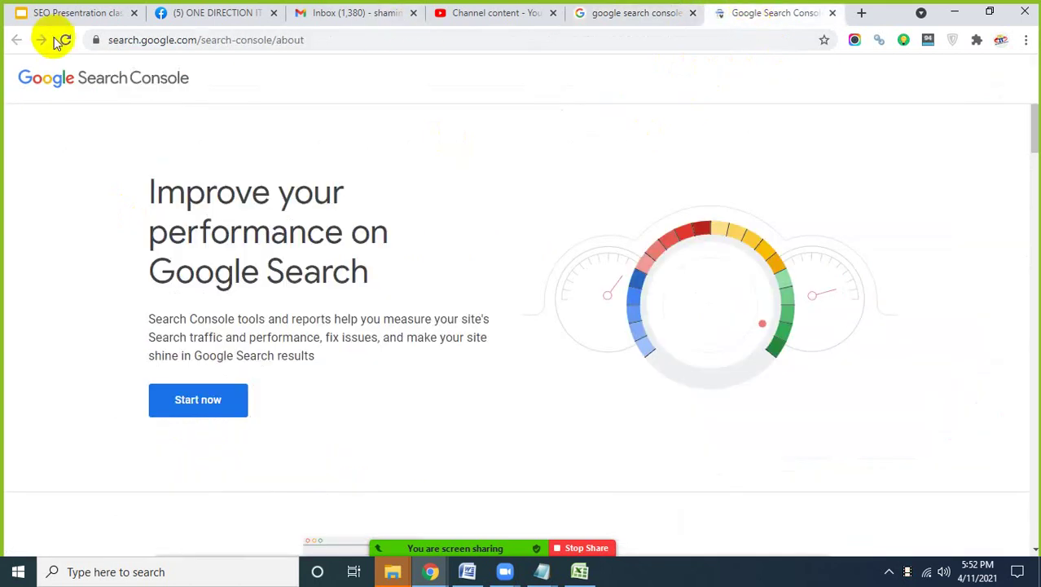
{"action": "left_click", "coordinate": [163, 75]}
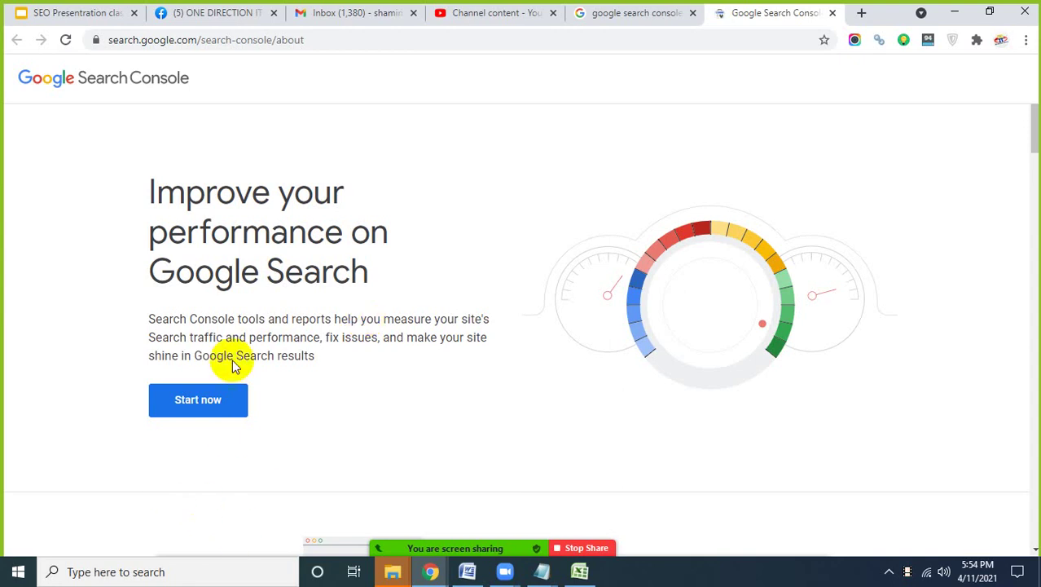
{"action": "left_click", "coordinate": [634, 22]}
{"action": "scroll", "coordinate": [149, 458], "scroll_direction": "down", "scroll_amount": 3}
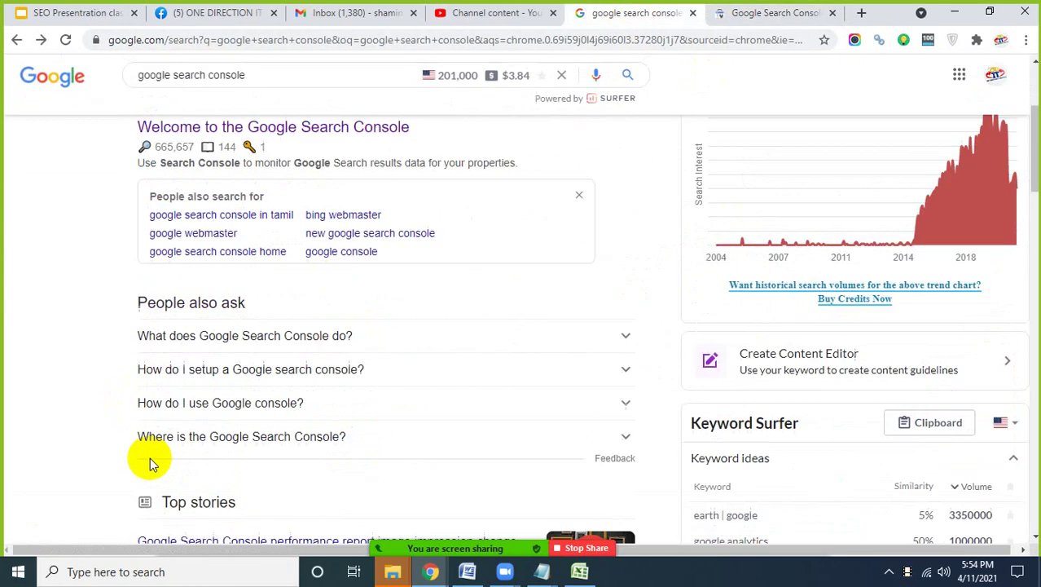
{"action": "scroll", "coordinate": [390, 314], "scroll_direction": "down", "scroll_amount": 3}
{"action": "scroll", "coordinate": [472, 149], "scroll_direction": "up", "scroll_amount": 5}
{"action": "scroll", "coordinate": [472, 149], "scroll_direction": "up", "scroll_amount": 2}
{"action": "left_click", "coordinate": [774, 13]}
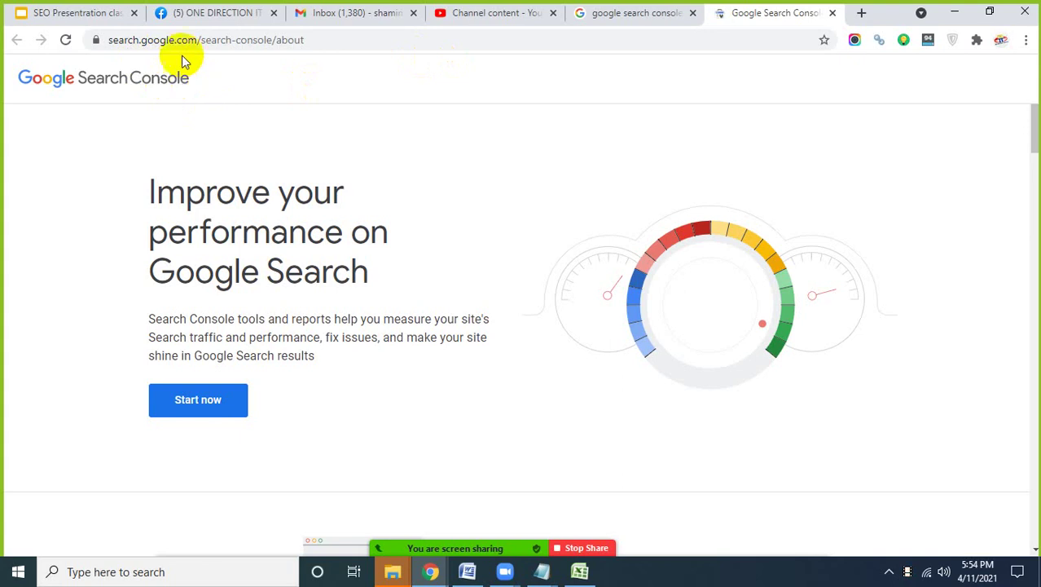
{"action": "left_click", "coordinate": [195, 413]}
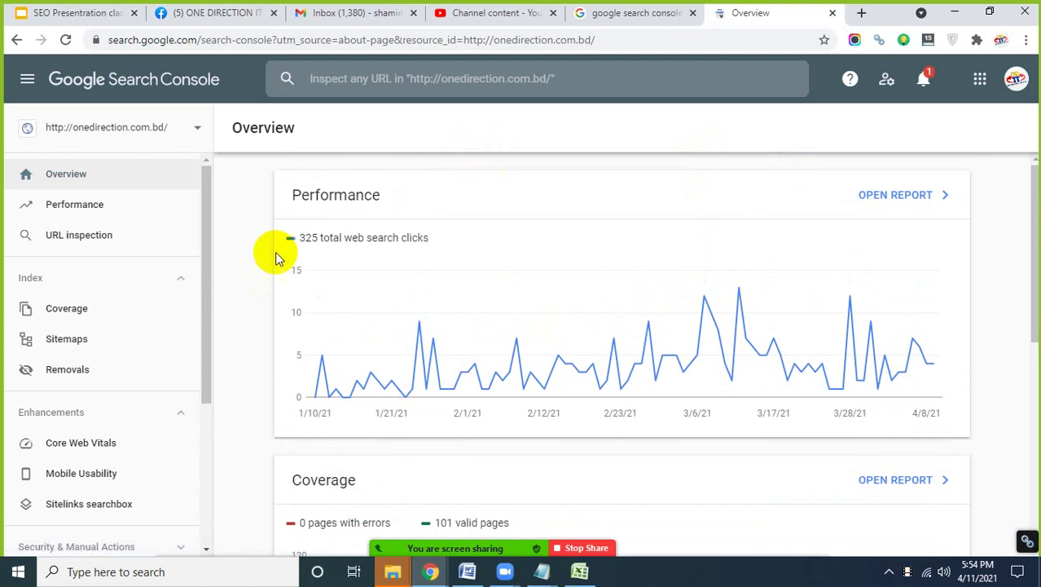
{"action": "scroll", "coordinate": [214, 342], "scroll_direction": "down", "scroll_amount": 3}
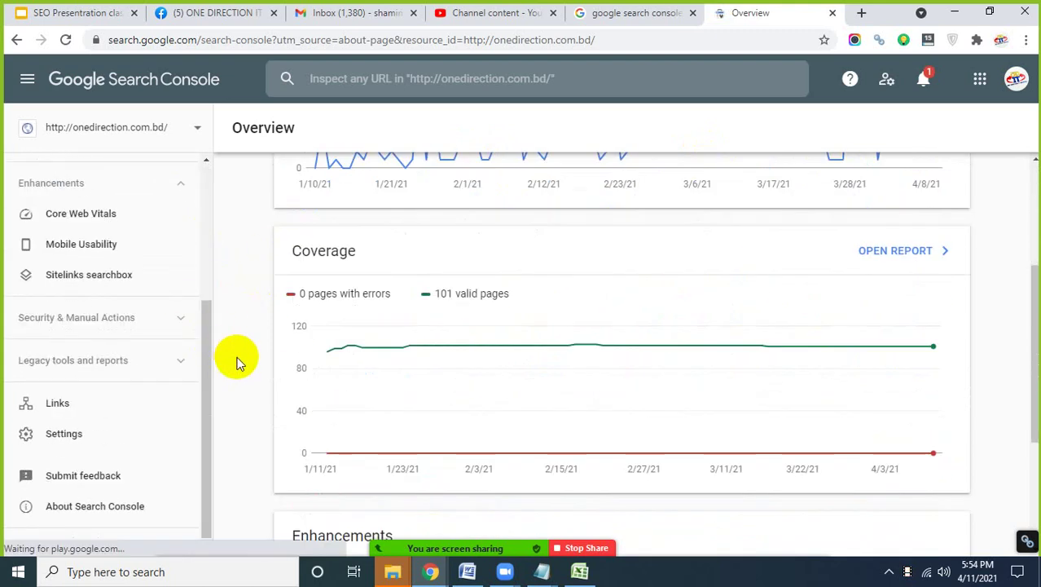
{"action": "left_click", "coordinate": [1016, 79]}
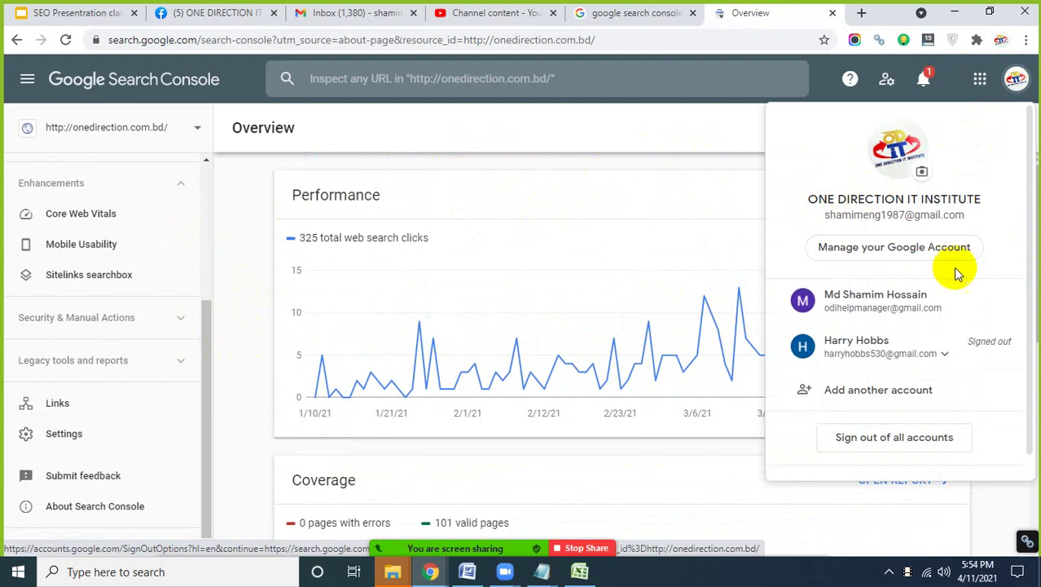
{"action": "left_click", "coordinate": [271, 211]}
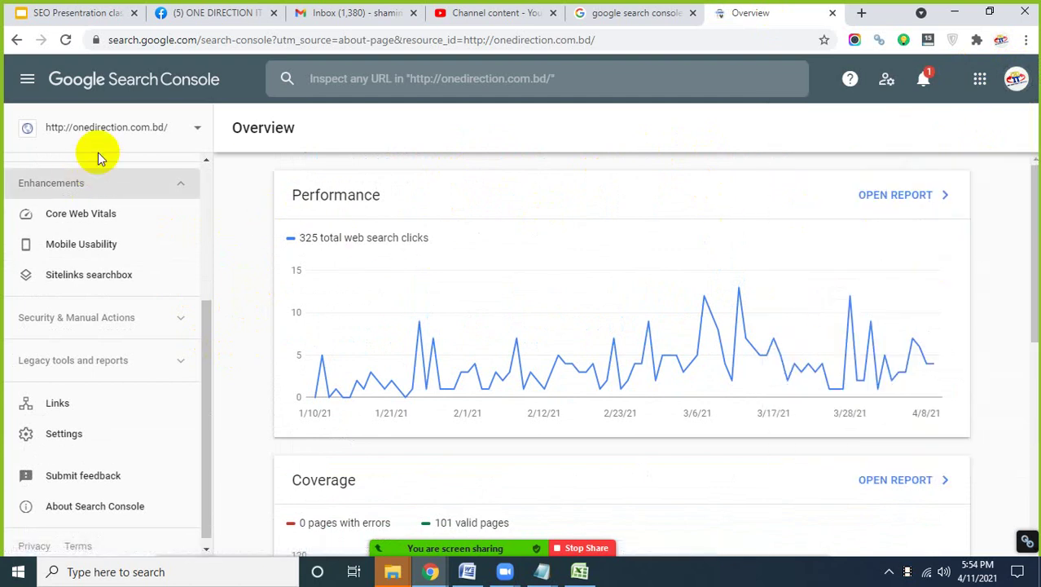
{"action": "scroll", "coordinate": [242, 464], "scroll_direction": "down", "scroll_amount": 5}
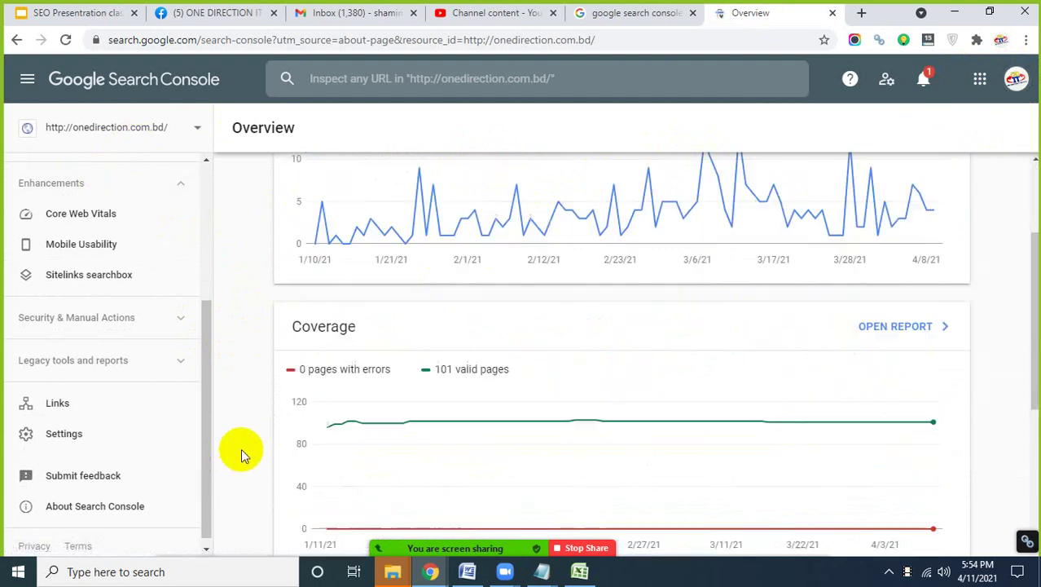
{"action": "scroll", "coordinate": [244, 448], "scroll_direction": "up", "scroll_amount": 6}
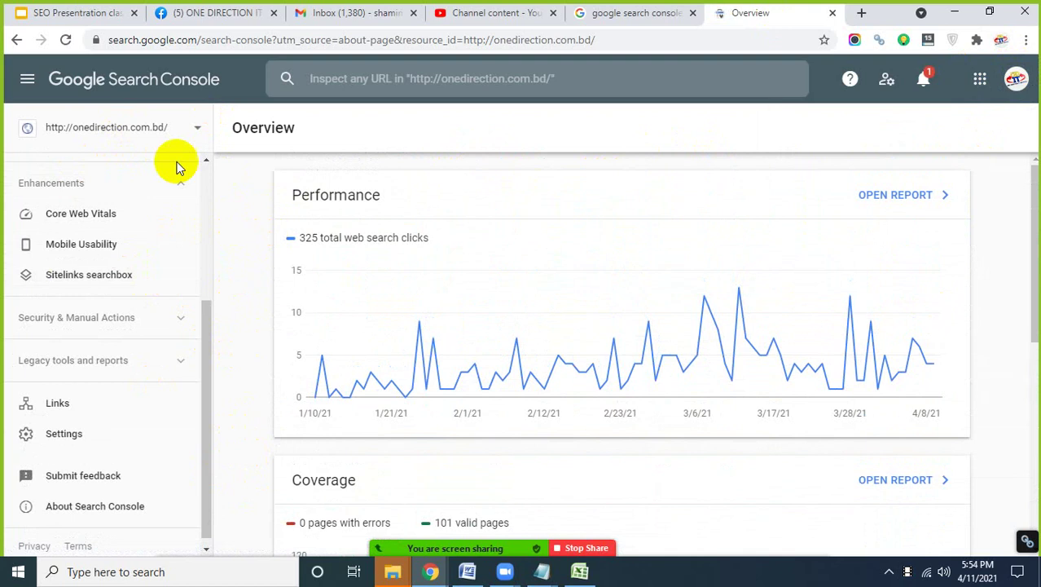
{"action": "left_click", "coordinate": [620, 9]}
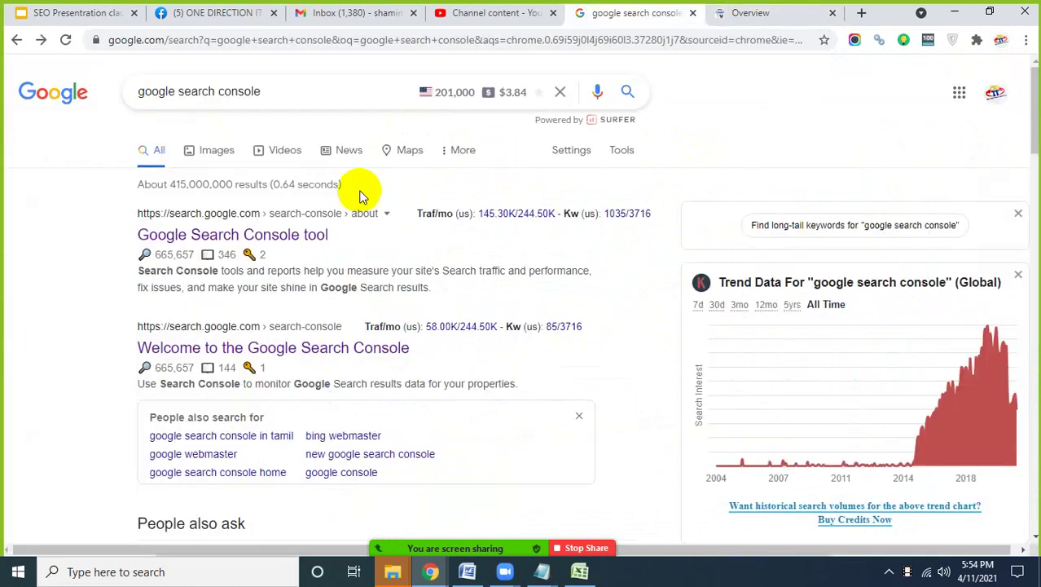
{"action": "left_click", "coordinate": [733, 10]}
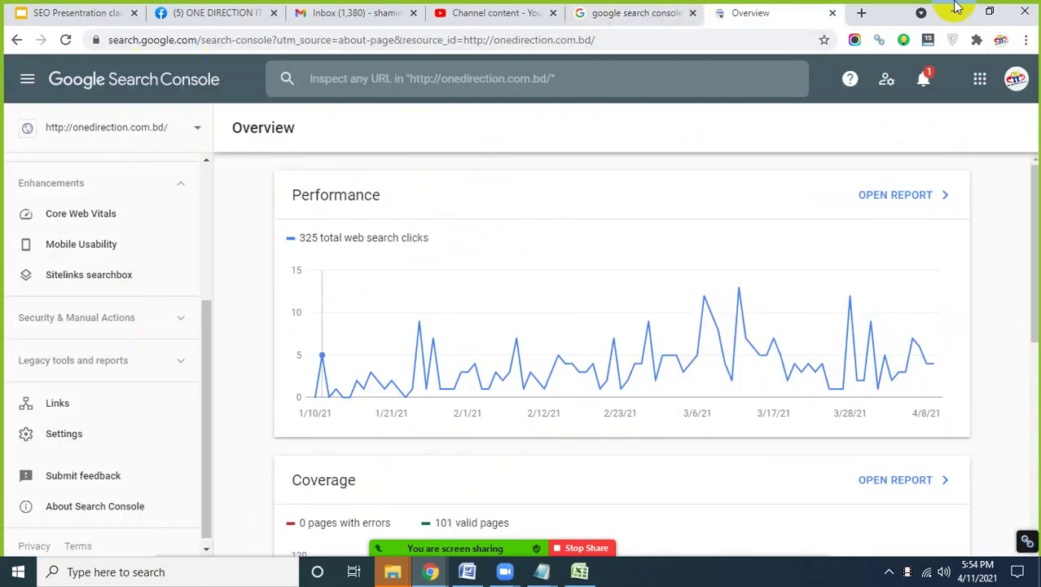
Open the "Welcome to the Google Search Console" result and compare the Domain and URL prefix property types.
{"action": "left_click", "coordinate": [632, 10]}
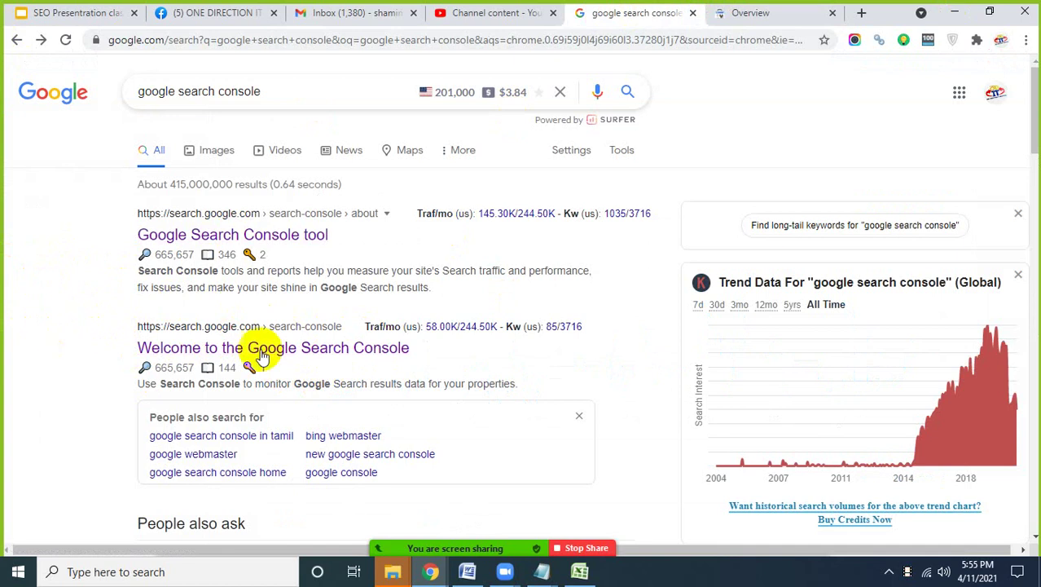
{"action": "left_click", "coordinate": [232, 347]}
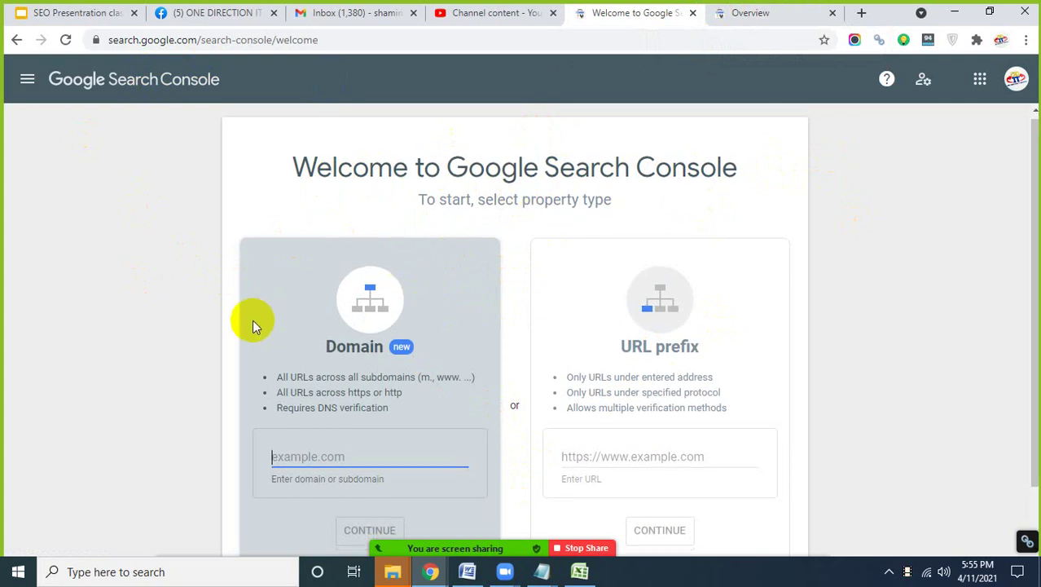
{"action": "scroll", "coordinate": [277, 285], "scroll_direction": "down", "scroll_amount": 1}
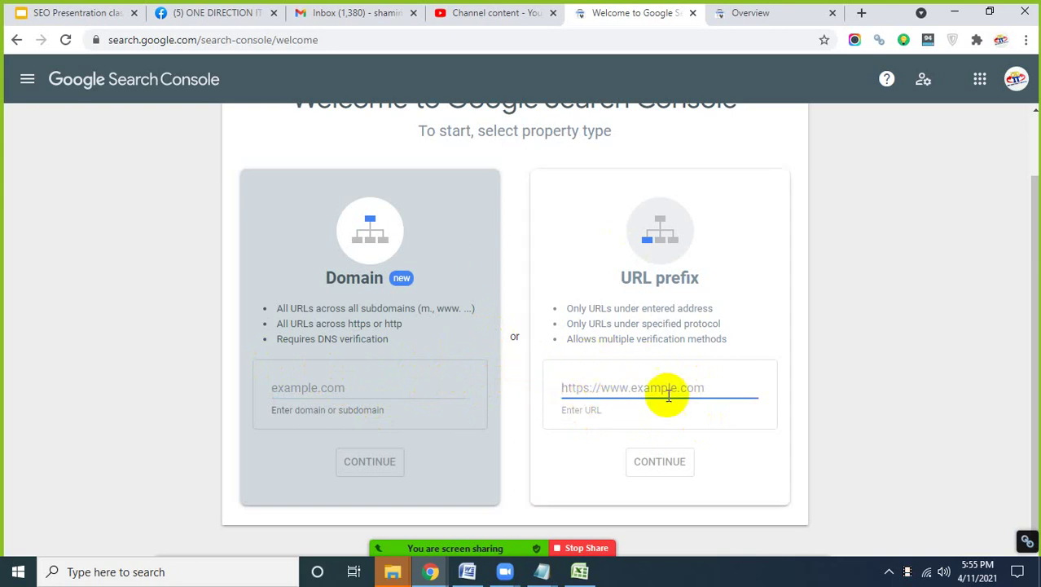
{"action": "left_click", "coordinate": [301, 384]}
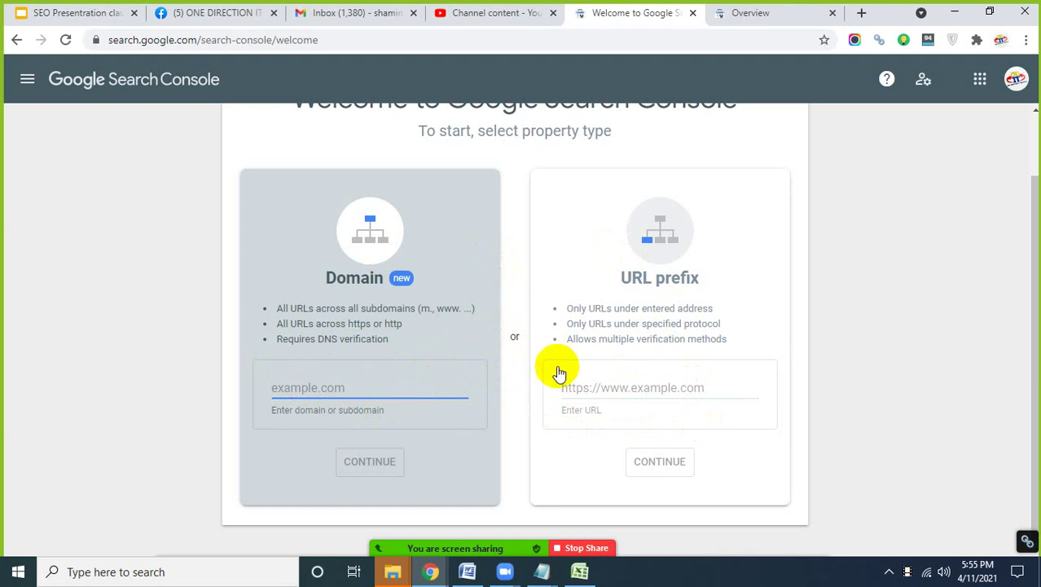
{"action": "left_click", "coordinate": [591, 376]}
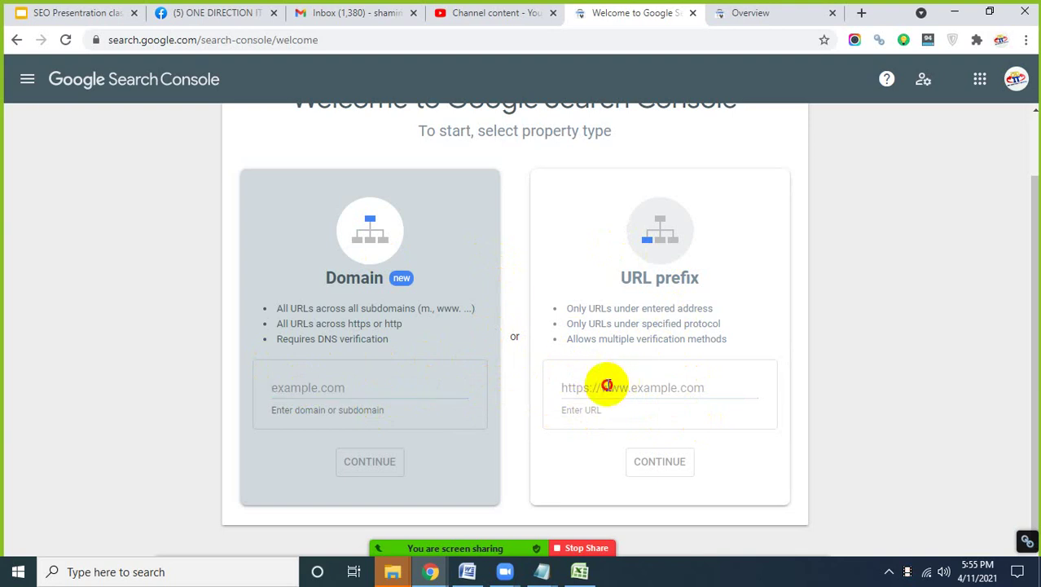
{"action": "left_click", "coordinate": [606, 383]}
{"action": "scroll", "coordinate": [489, 306], "scroll_direction": "up", "scroll_amount": 1}
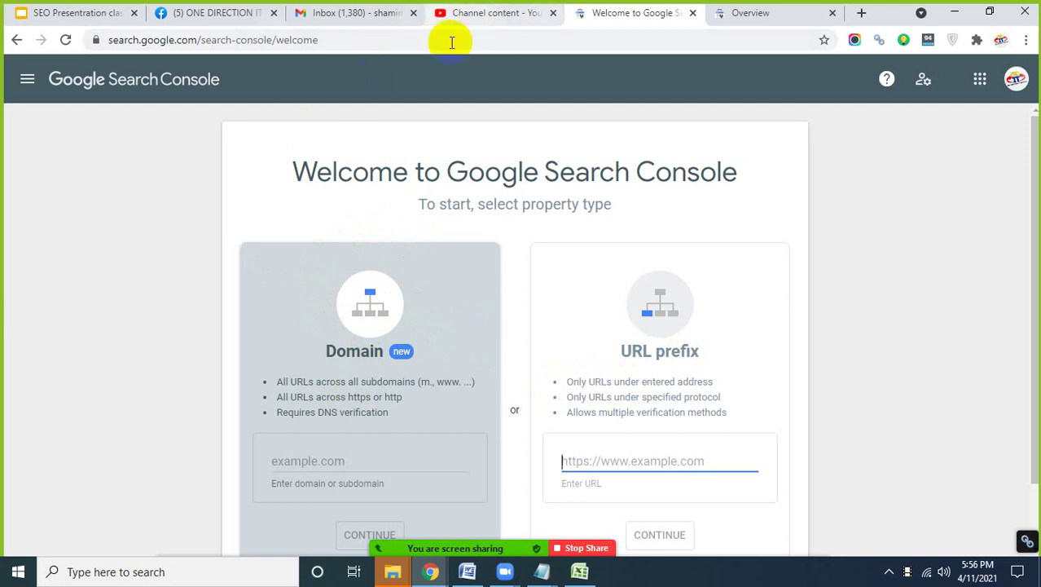
Highlight the domain onedirectionbd.byethost14.com in the WordPress login window's address and return to the Search Console window.
{"action": "mouse_move", "coordinate": [431, 571]}
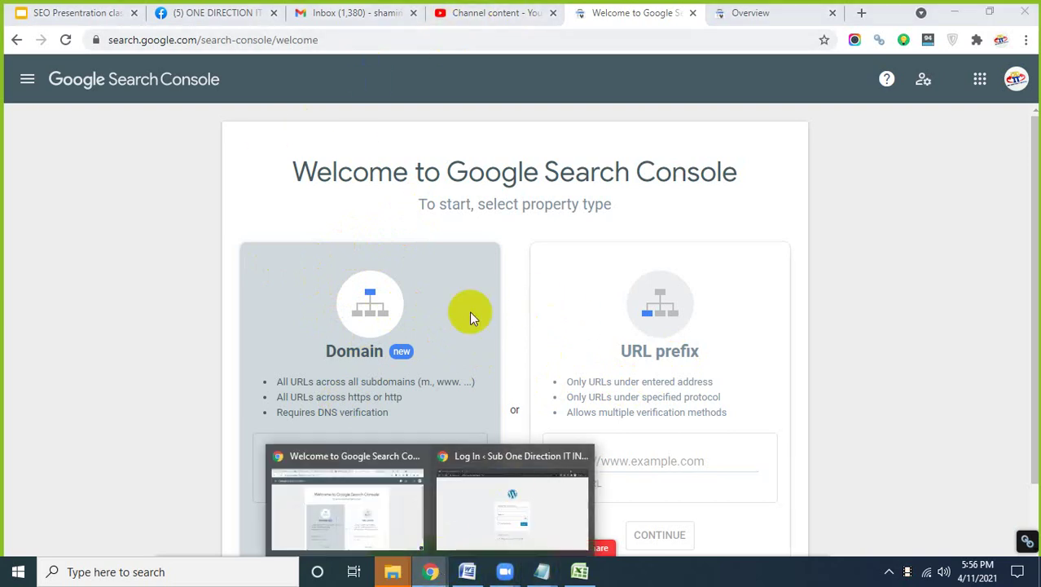
{"action": "left_click", "coordinate": [503, 534]}
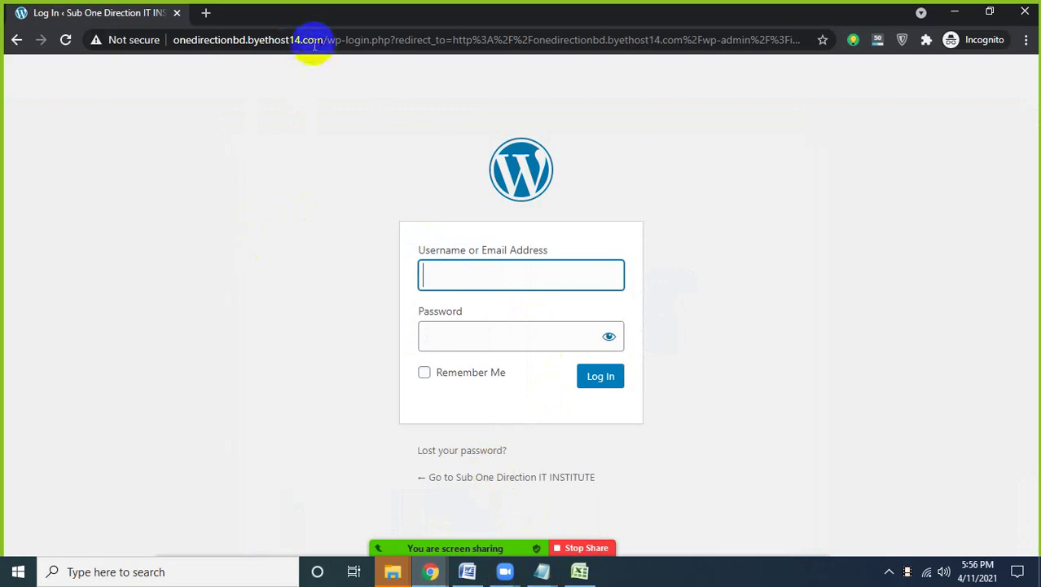
{"action": "left_click_drag", "start_coordinate": [323, 38], "coordinate": [194, 38]}
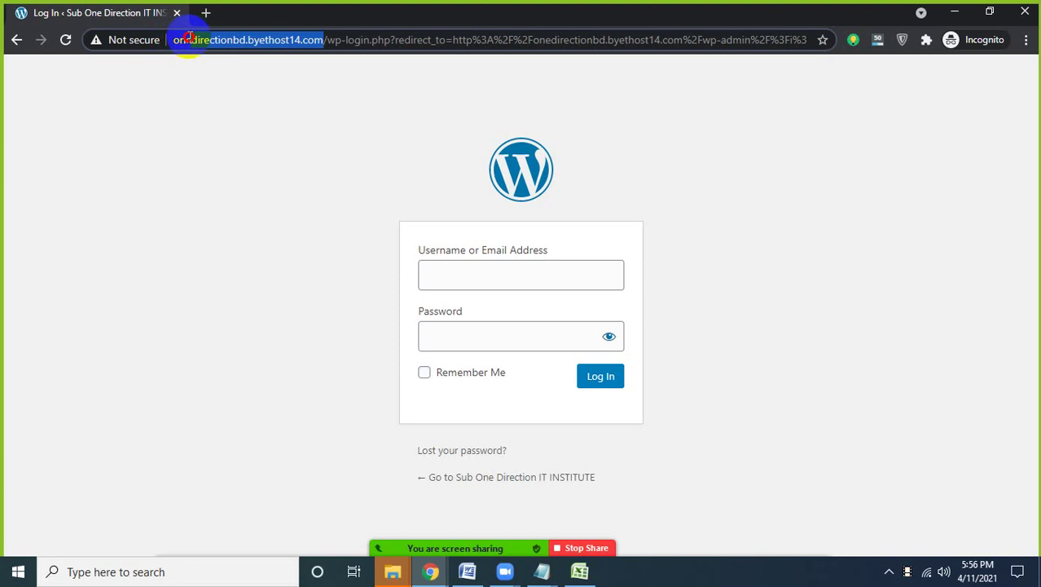
{"action": "left_click", "coordinate": [199, 42]}
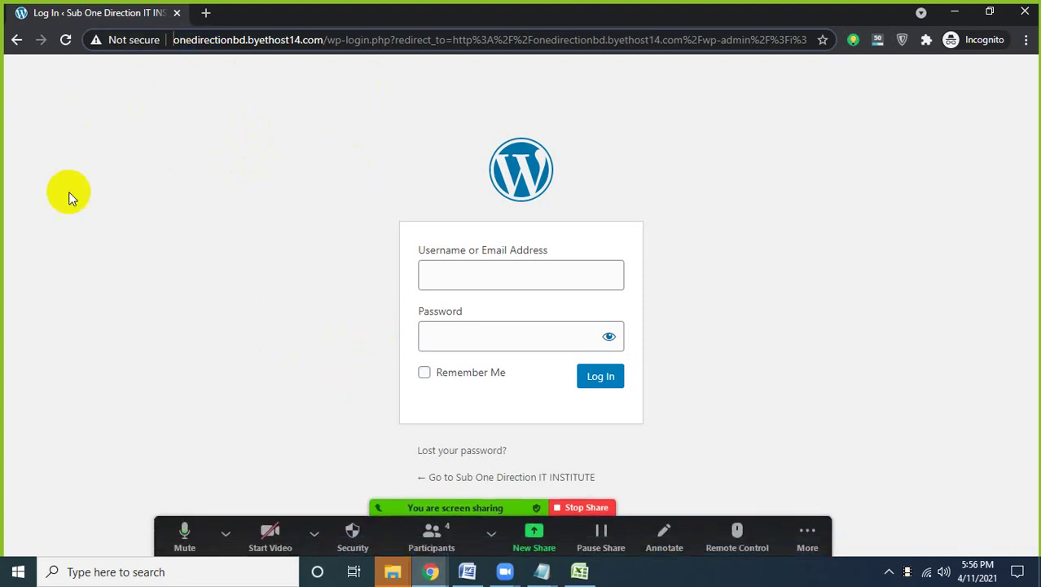
{"action": "left_click_drag", "start_coordinate": [325, 40], "coordinate": [182, 42]}
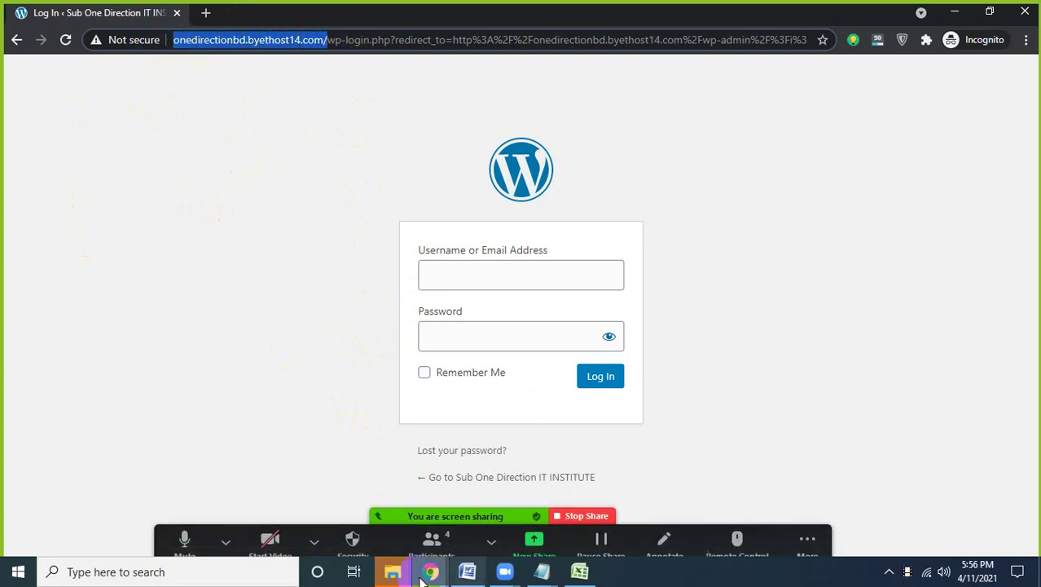
{"action": "mouse_move", "coordinate": [427, 574]}
{"action": "left_click", "coordinate": [332, 501]}
Enter onedirectionbd.com as the Domain property and compare it with the empty URL prefix entry.
{"action": "scroll", "coordinate": [436, 375], "scroll_direction": "down", "scroll_amount": 1}
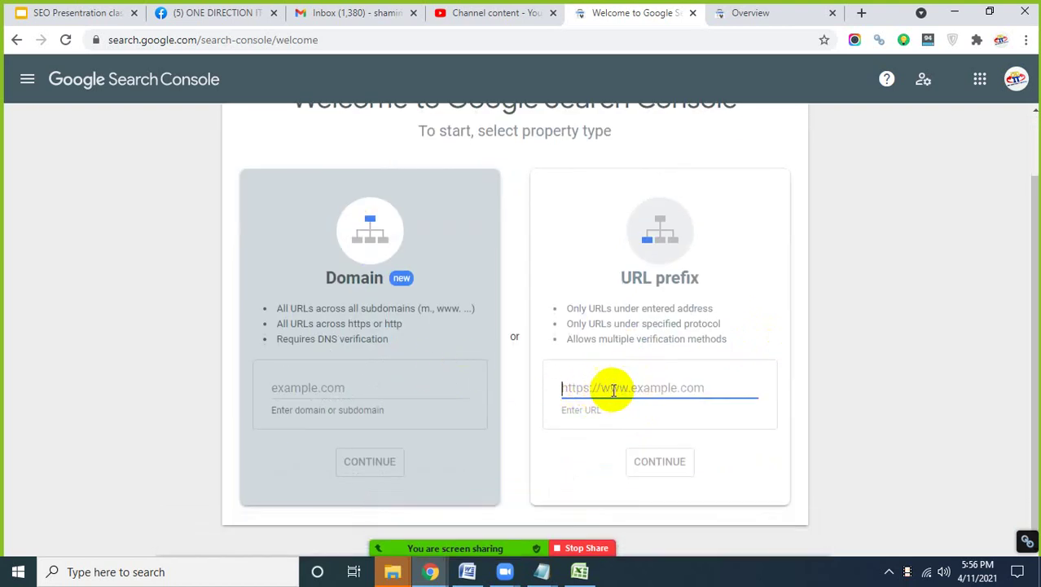
{"action": "left_click", "coordinate": [346, 391]}
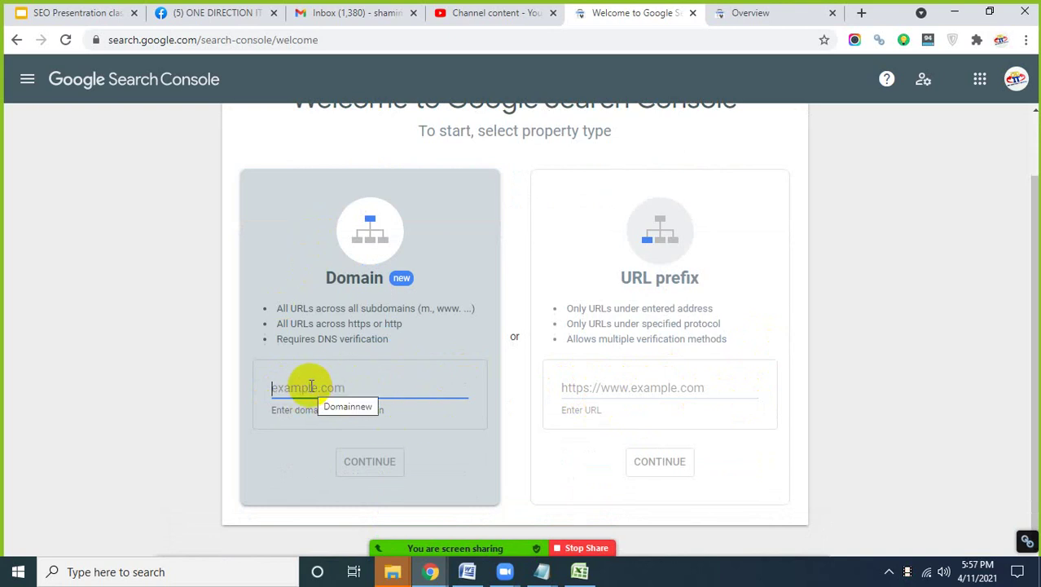
{"action": "type", "text": "onedirectionbd.com"}
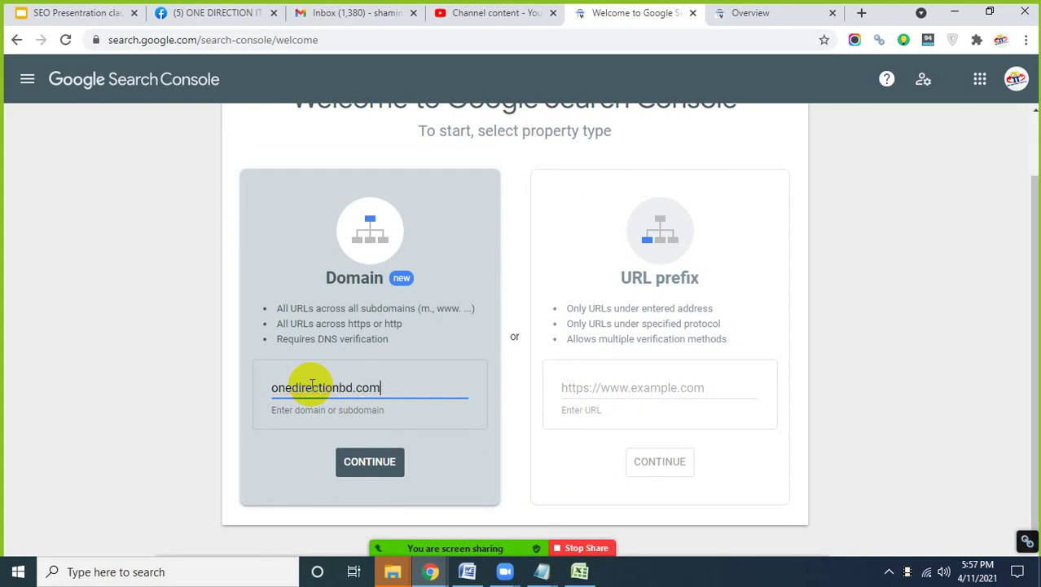
{"action": "left_click_drag", "start_coordinate": [418, 377], "coordinate": [251, 393]}
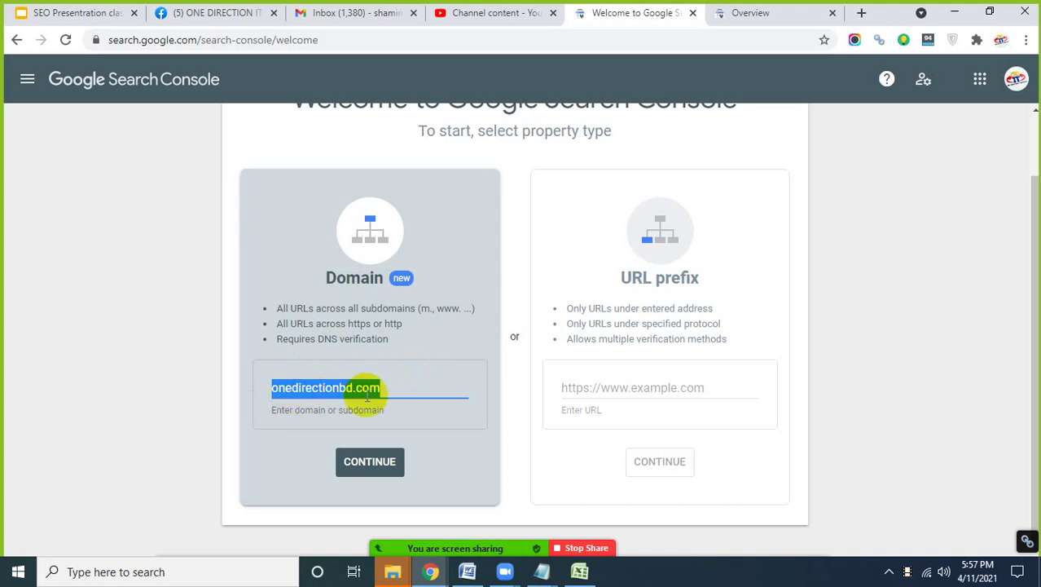
{"action": "left_click", "coordinate": [598, 391]}
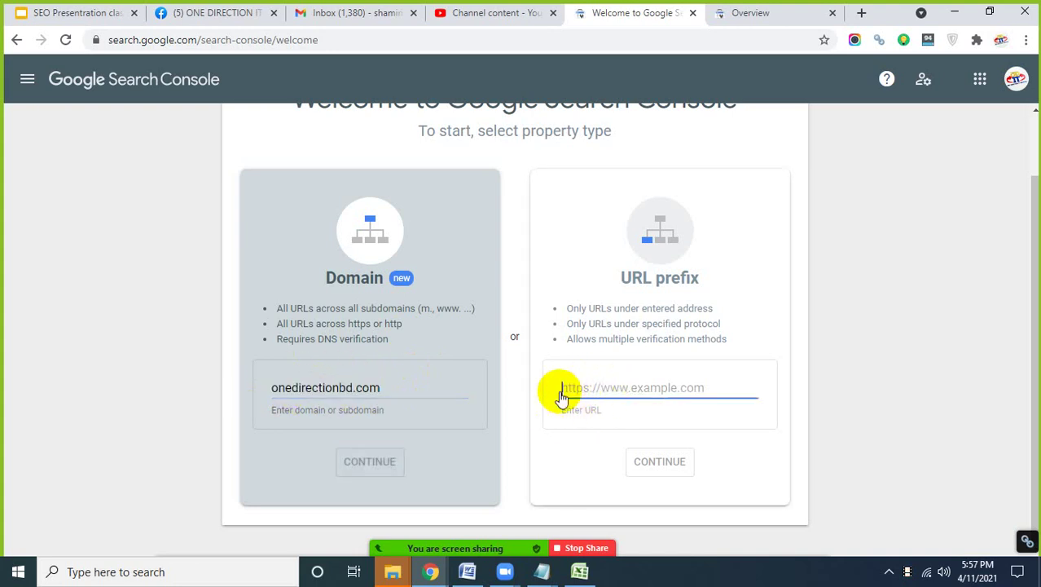
{"action": "left_click", "coordinate": [582, 390]}
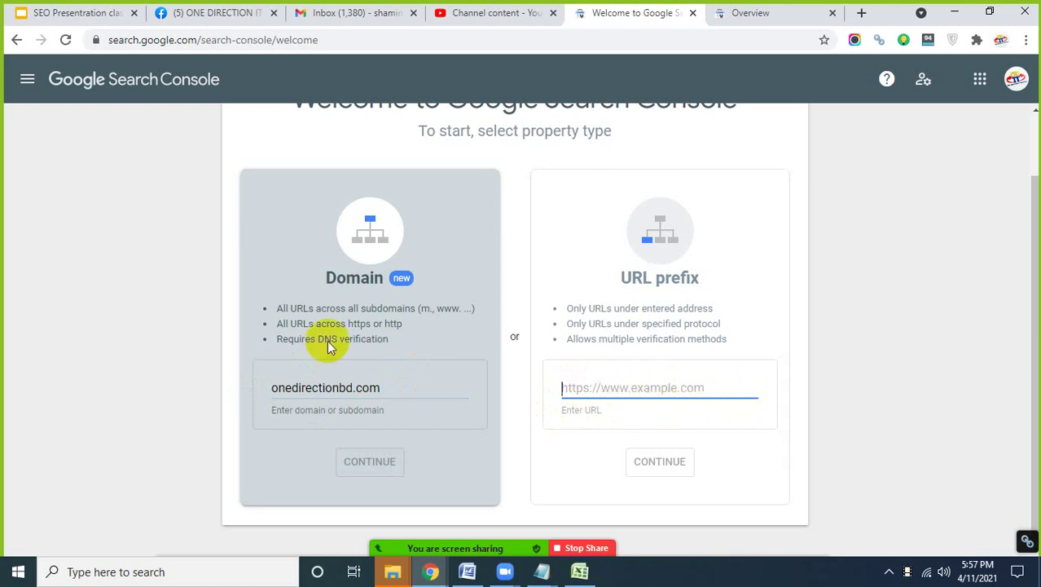
{"action": "left_click", "coordinate": [399, 389]}
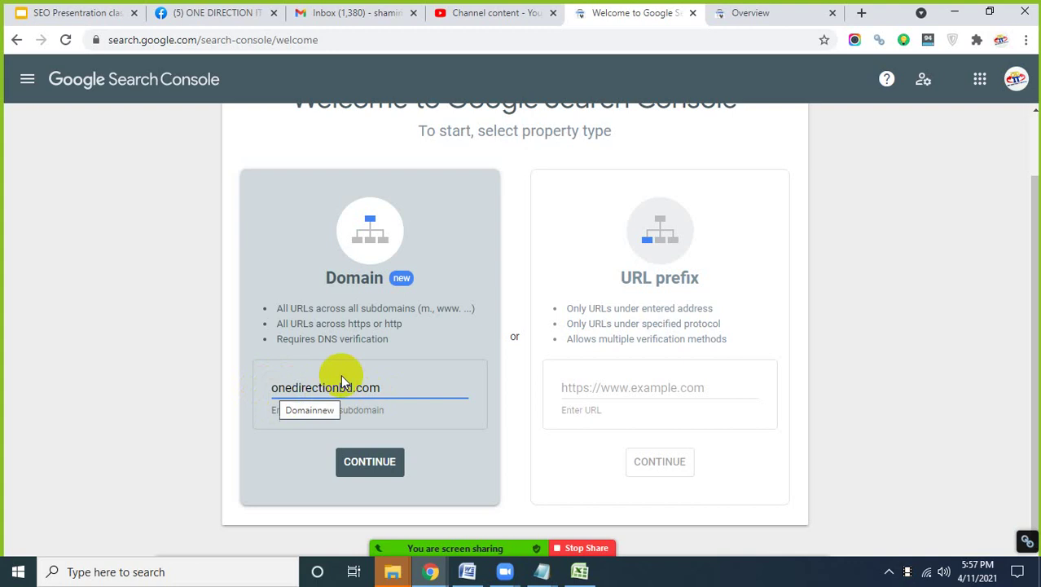
Open a new browser tab and begin an address with https:, removing the autocompleted YouTube address.
{"action": "left_click", "coordinate": [862, 11]}
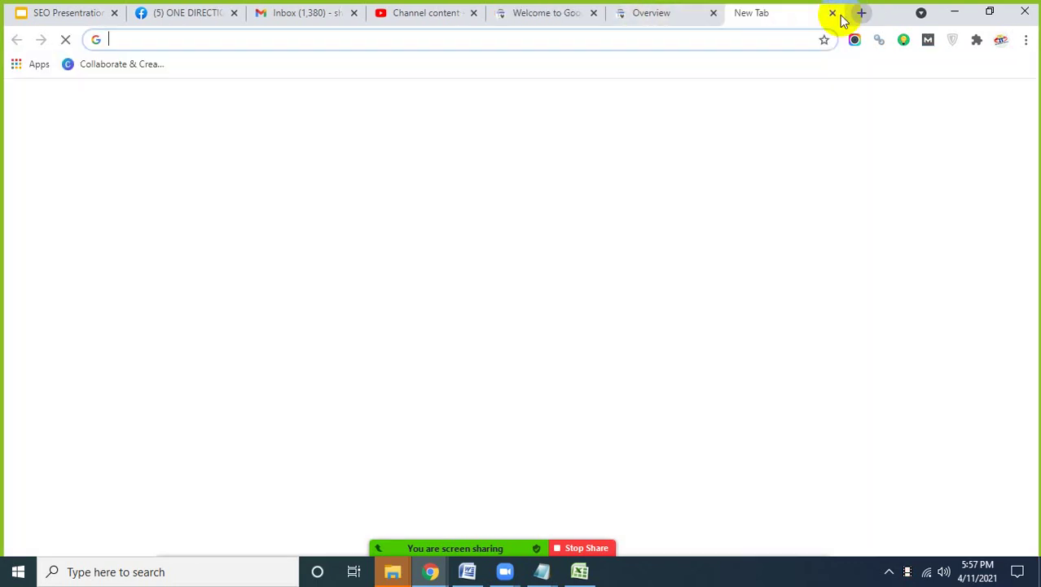
{"action": "type", "text": "https"}
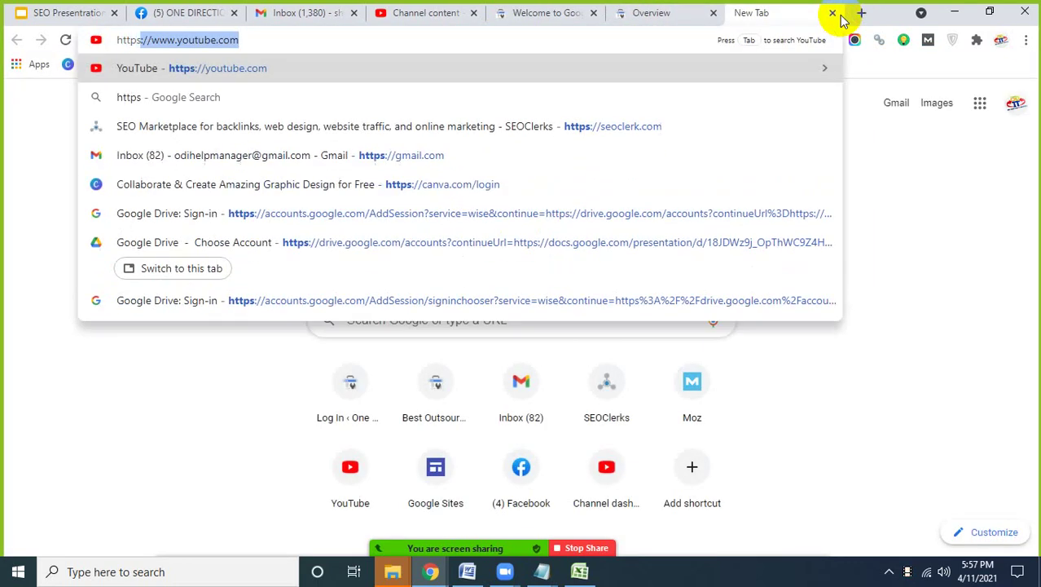
{"action": "key", "text": "Right"}
{"action": "key", "text": "BackSpace"}
{"action": "key", "text": "BackSpace"}
{"action": "key", "text": "BackSpace"}
{"action": "key", "text": "BackSpace"}
{"action": "key", "text": "BackSpace"}
{"action": "key", "text": "BackSpace"}
{"action": "key", "text": "BackSpace"}
{"action": "key", "text": "BackSpace"}
{"action": "key", "text": "BackSpace"}
{"action": "key", "text": "BackSpace"}
{"action": "key", "text": "BackSpace"}
{"action": "key", "text": "BackSpace"}
{"action": "key", "text": "BackSpace"}
{"action": "key", "text": "BackSpace"}
{"action": "key", "text": "BackSpace"}
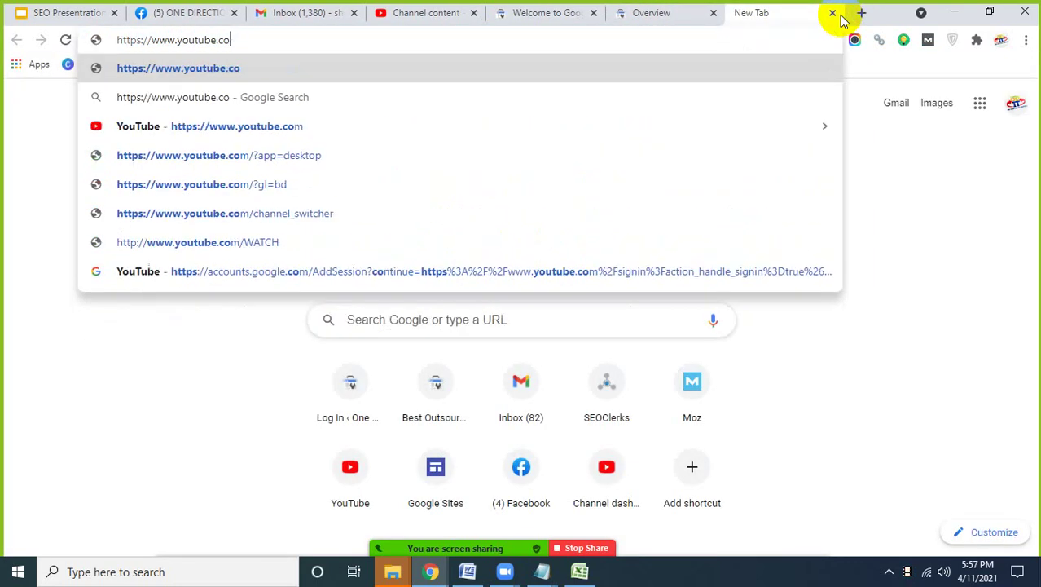
{"action": "key", "text": "BackSpace"}
{"action": "key", "text": "BackSpace"}
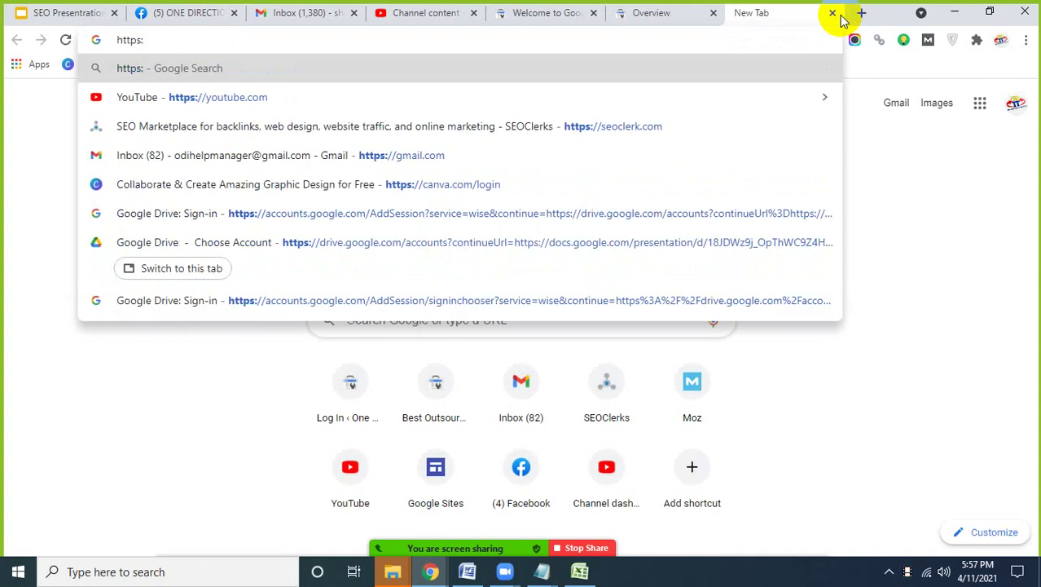
{"action": "type", "text": "//"}
{"action": "key", "text": "BackSpace"}
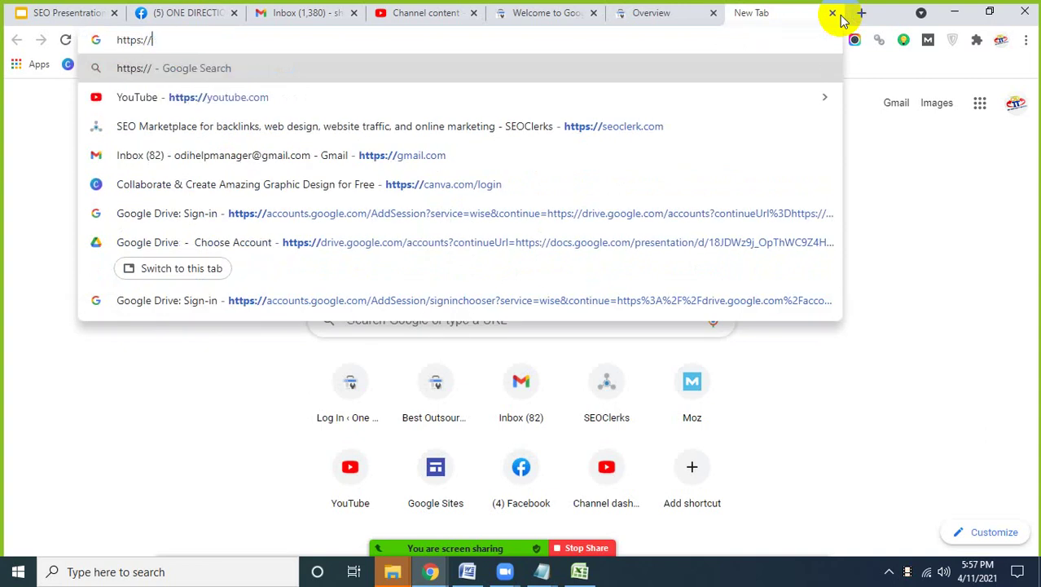
{"action": "type", "text": "oned"}
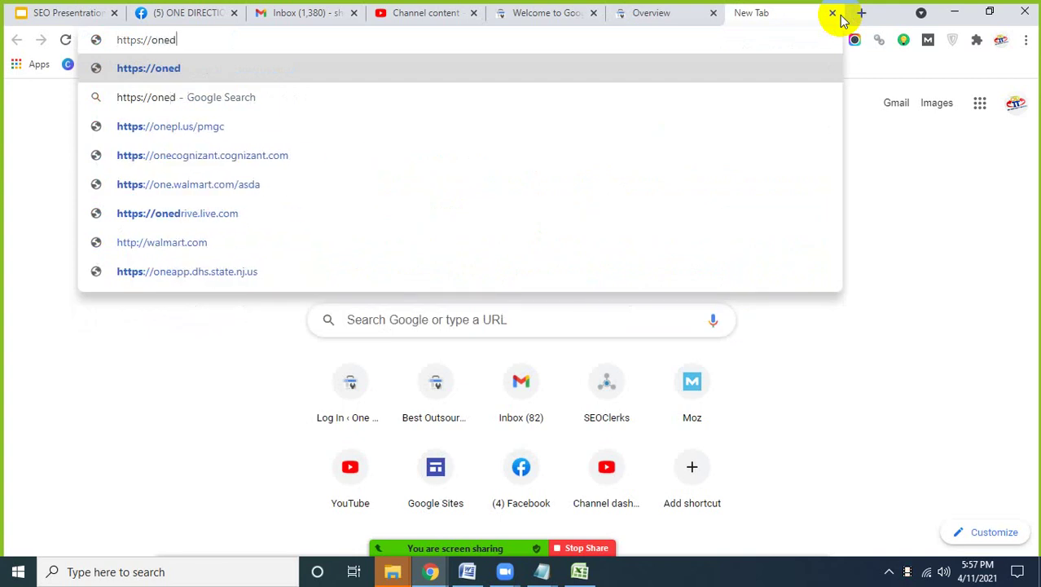
{"action": "type", "text": "irectionbd"}
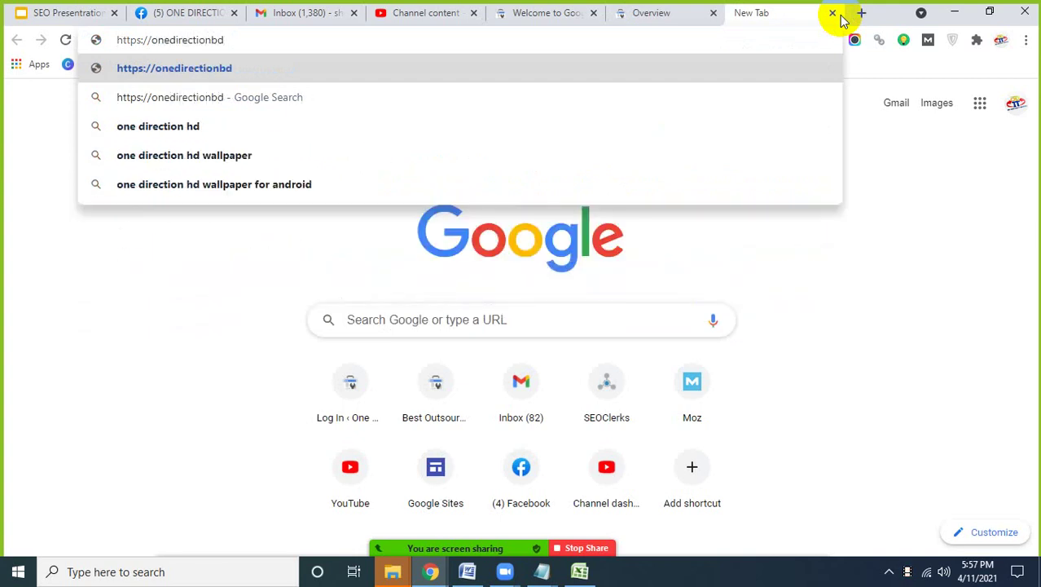
{"action": "key", "text": "BackSpace"}
{"action": "key", "text": "BackSpace"}
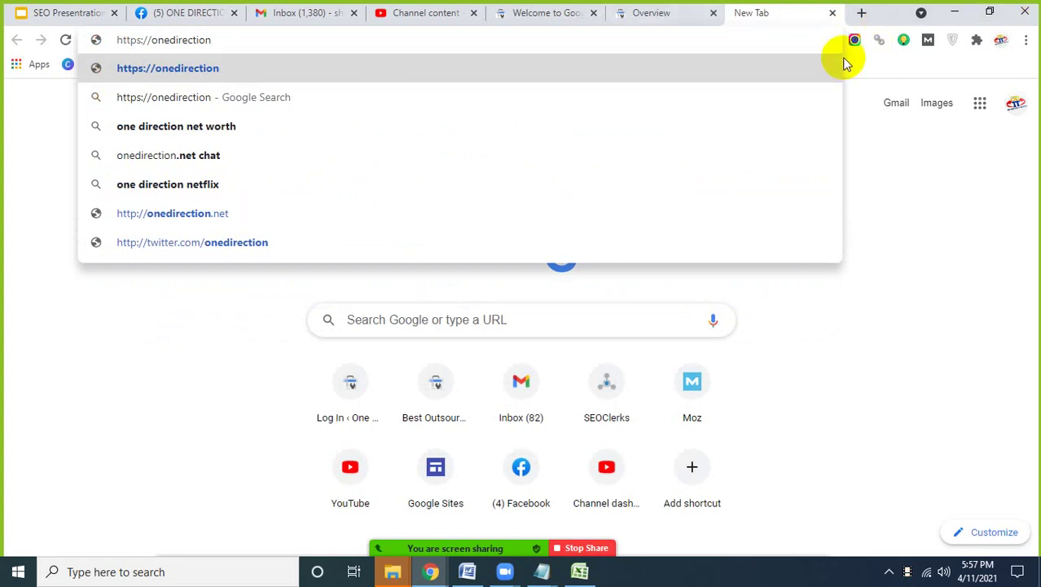
Load onedirection.com.bd in another new tab and copy its full address.
{"action": "left_click", "coordinate": [862, 12]}
{"action": "type", "text": "onedirection.com.bd"}
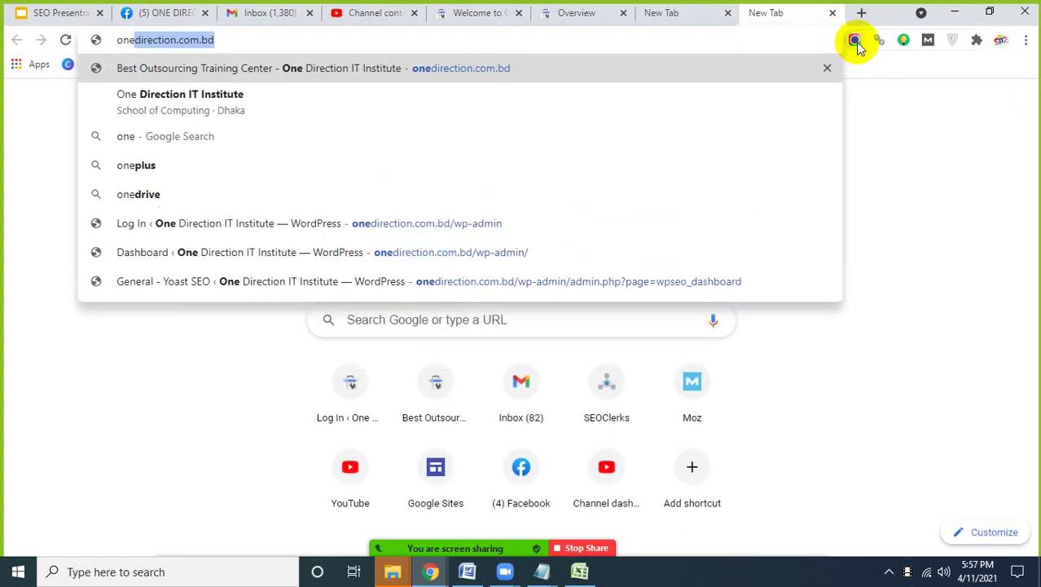
{"action": "key", "text": "Return"}
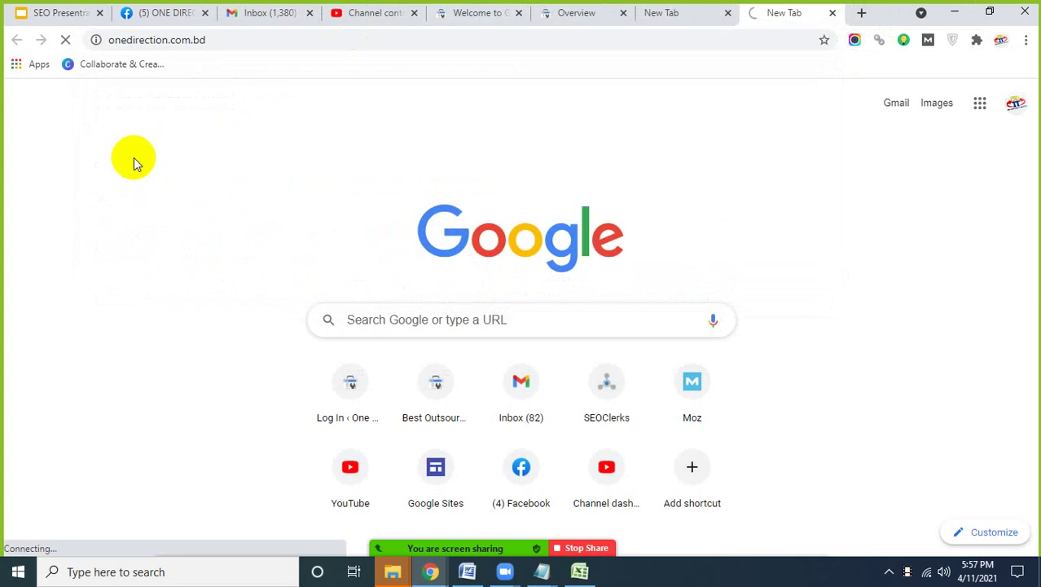
{"action": "left_click", "coordinate": [225, 38]}
{"action": "key", "text": "ctrl+c"}
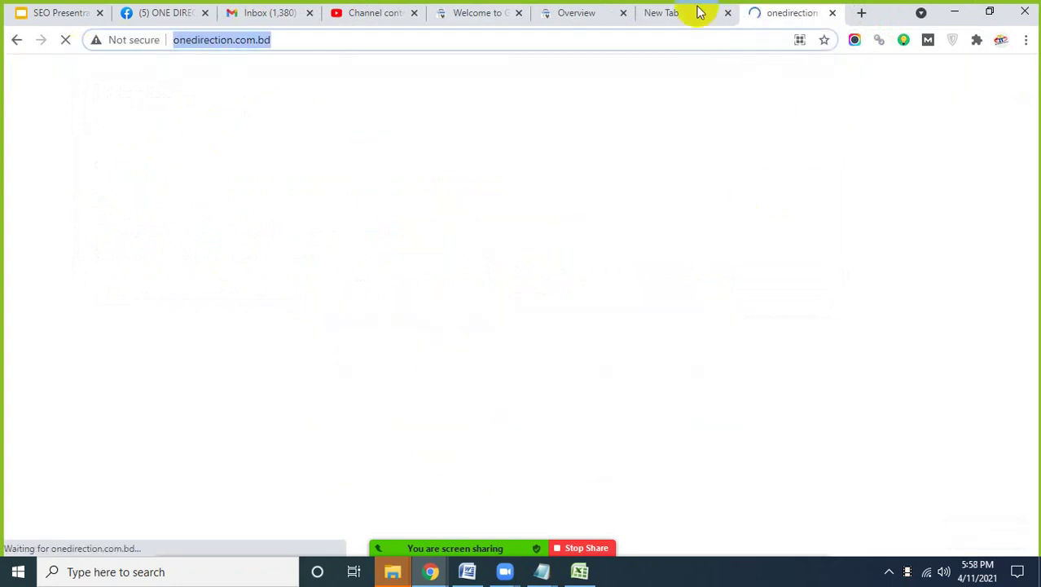
{"action": "left_click", "coordinate": [694, 12]}
{"action": "left_click_drag", "start_coordinate": [237, 40], "coordinate": [180, 39]}
{"action": "key", "text": "ctrl+v"}
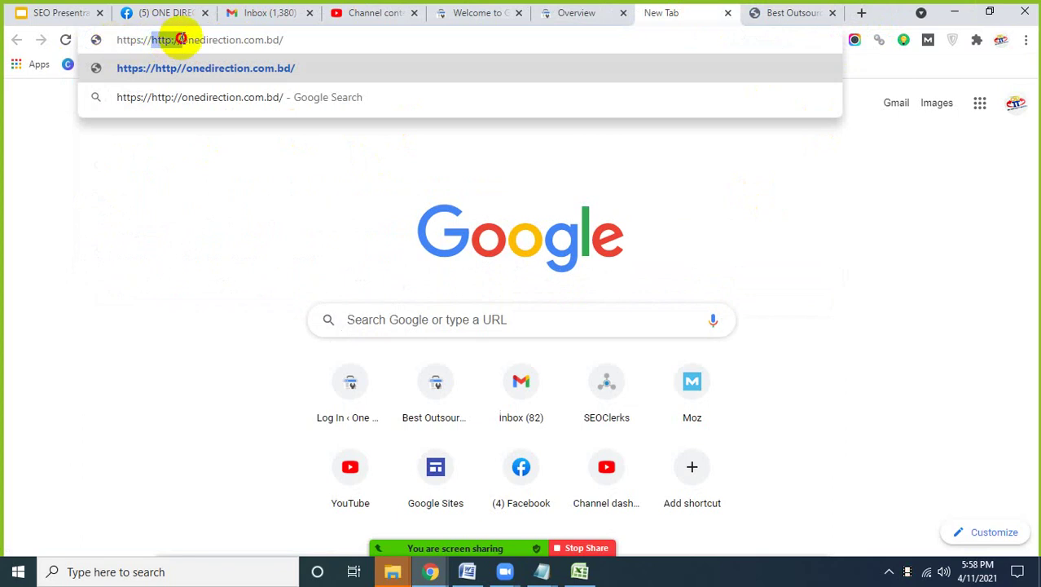
{"action": "key", "text": "BackSpace"}
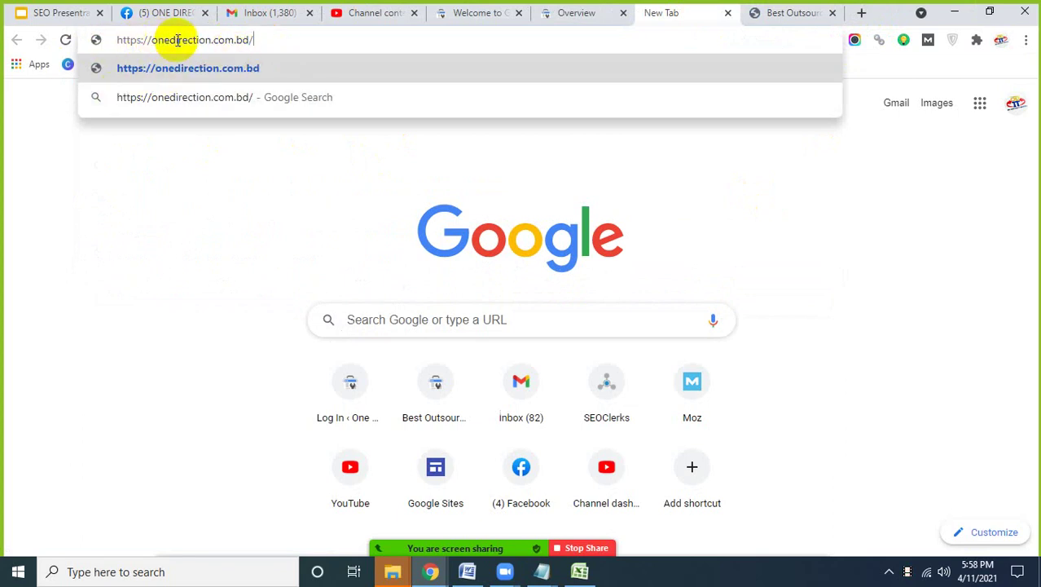
{"action": "left_click_drag", "start_coordinate": [152, 42], "coordinate": [253, 38]}
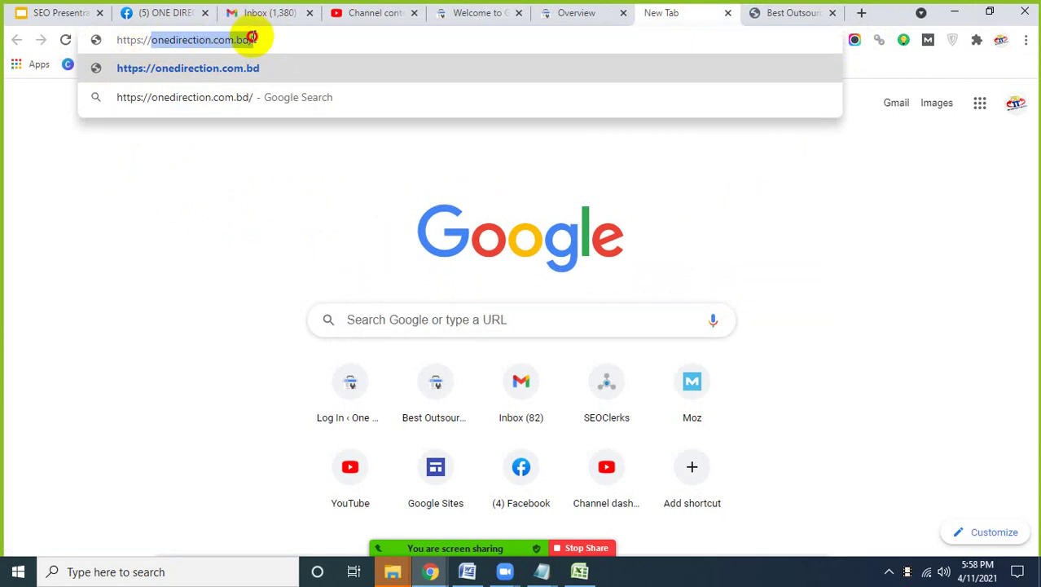
{"action": "left_click", "coordinate": [120, 39]}
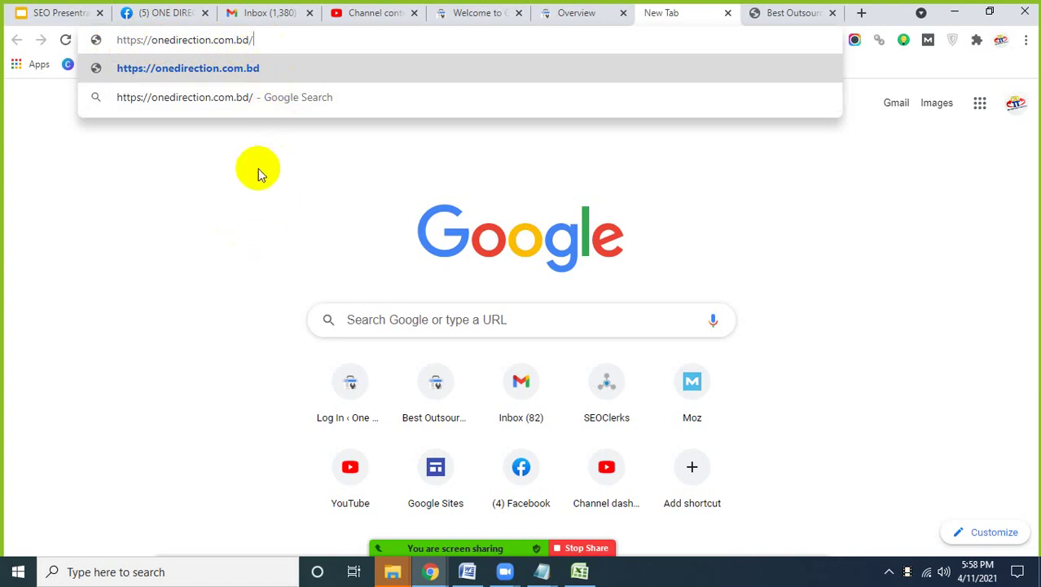
{"action": "left_click", "coordinate": [151, 40]}
{"action": "type", "text": "www"}
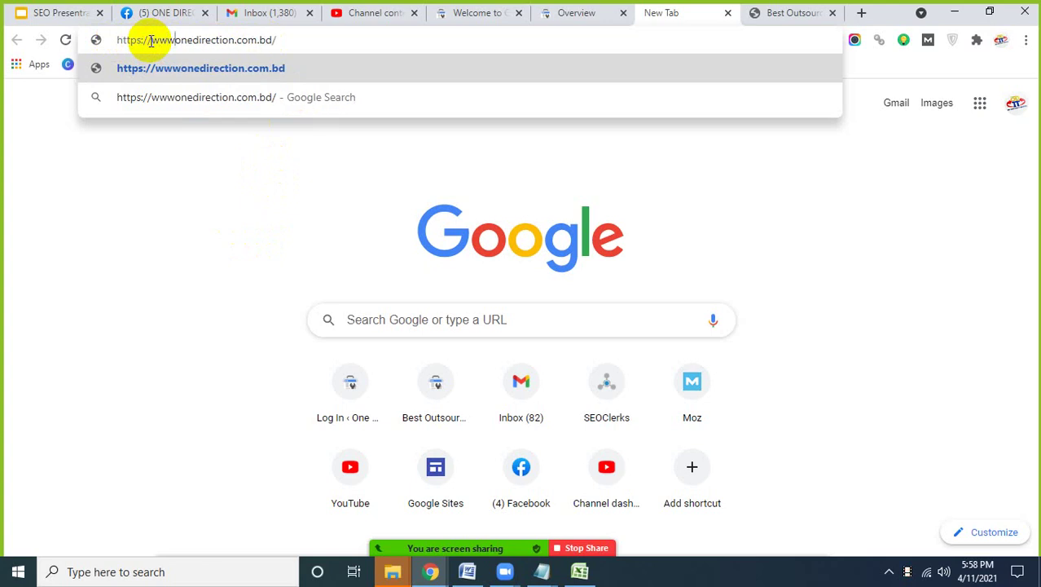
{"action": "type", "text": "."}
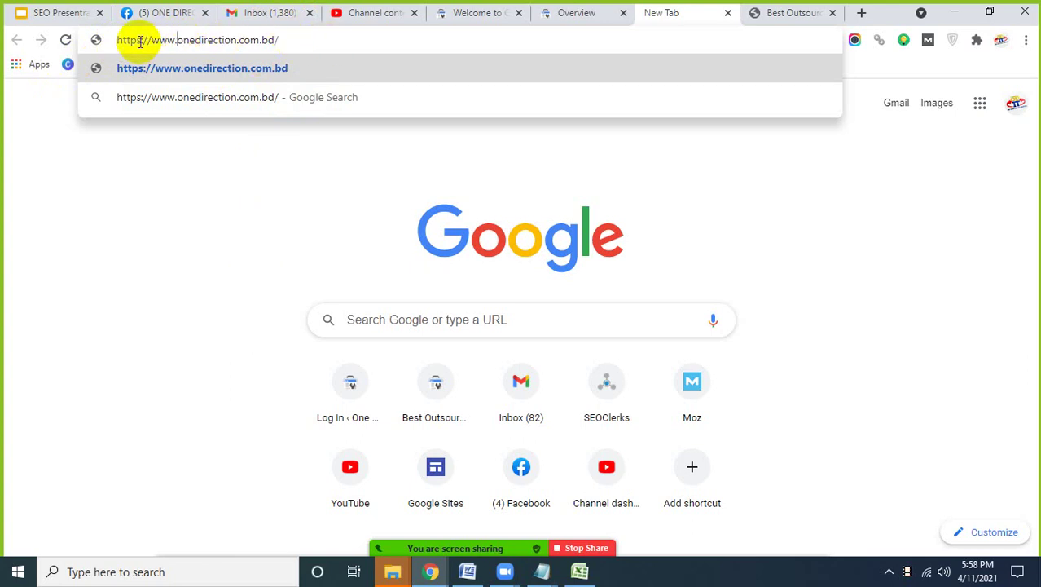
{"action": "left_click", "coordinate": [177, 40]}
{"action": "key", "text": "BackSpace"}
{"action": "key", "text": "BackSpace"}
{"action": "key", "text": "BackSpace"}
{"action": "key", "text": "BackSpace"}
{"action": "key", "text": "BackSpace"}
{"action": "key", "text": "BackSpace"}
{"action": "key", "text": "BackSpace"}
{"action": "key", "text": "BackSpace"}
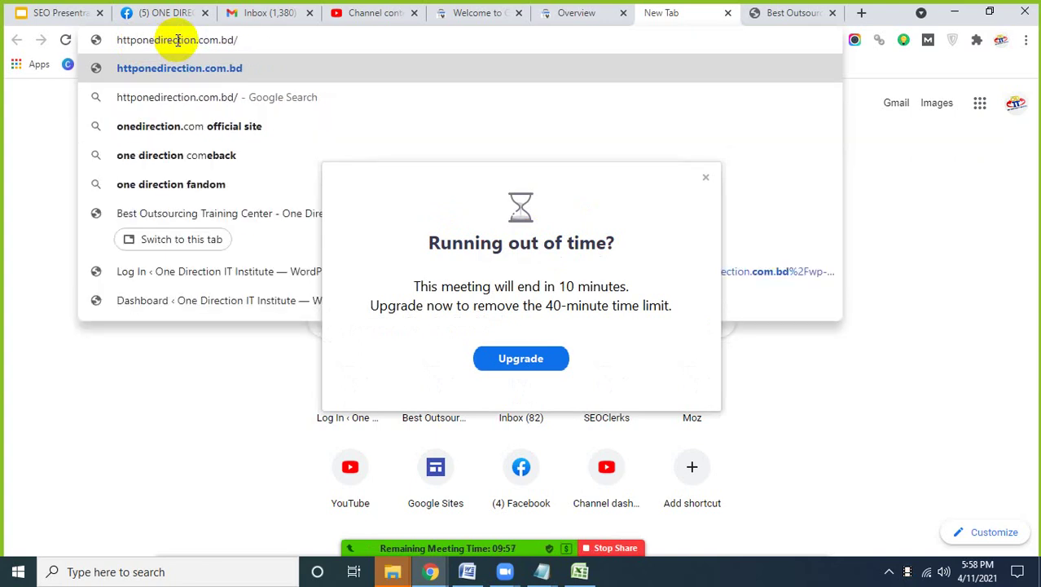
{"action": "type", "text": "://"}
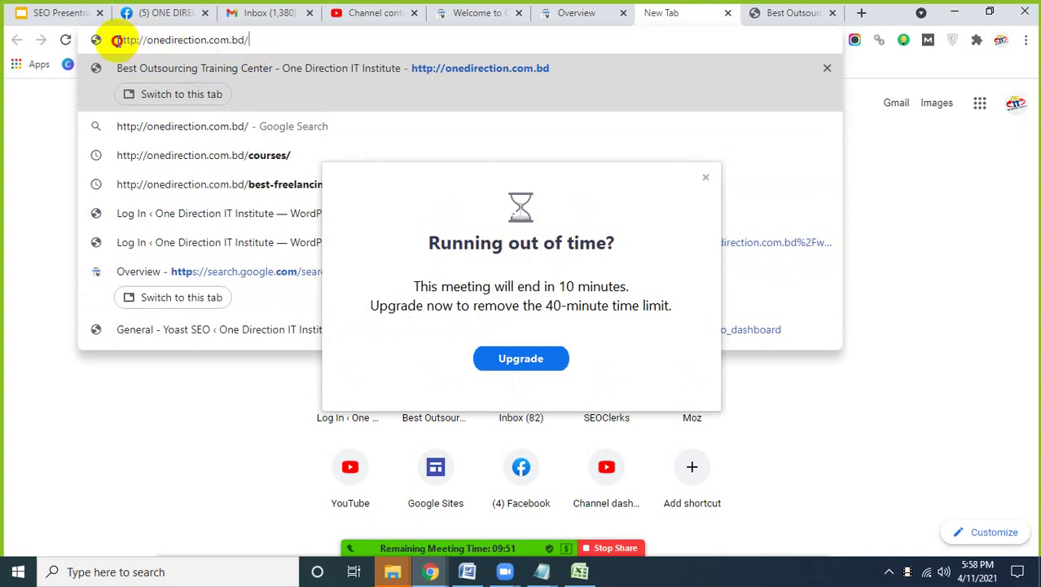
{"action": "left_click_drag", "start_coordinate": [116, 41], "coordinate": [143, 37]}
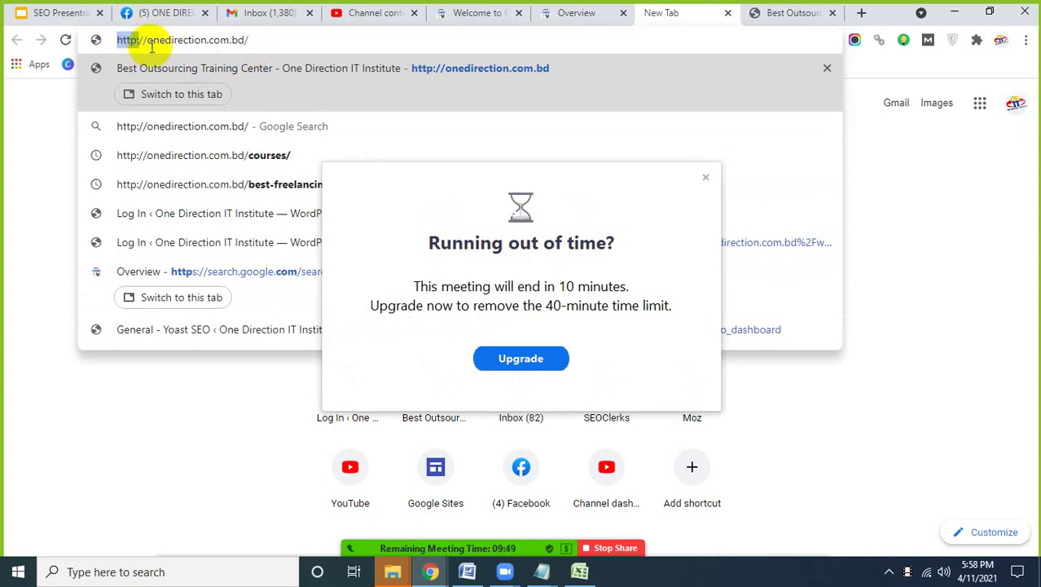
{"action": "left_click", "coordinate": [139, 37]}
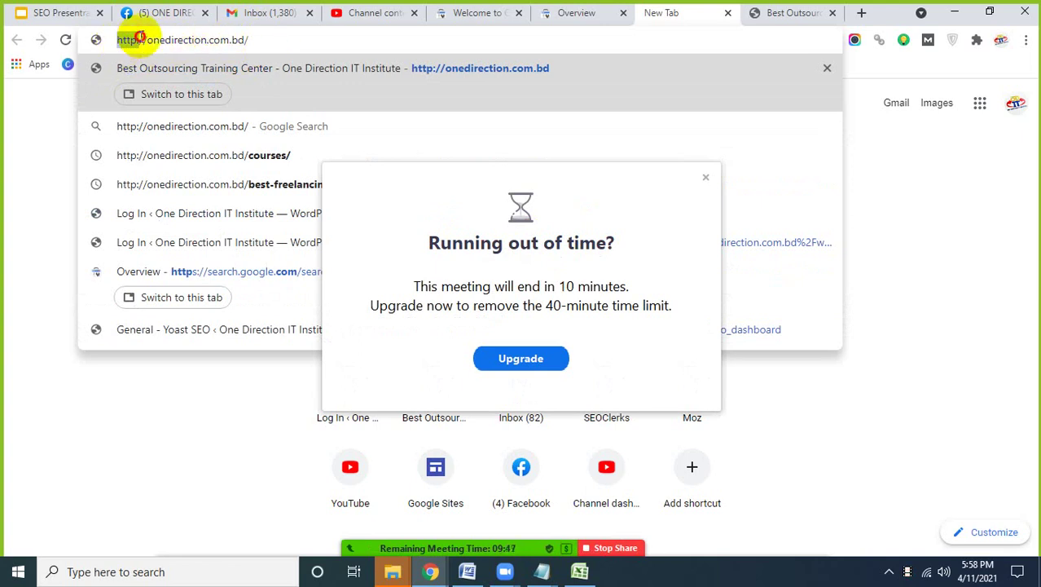
{"action": "type", "text": "s"}
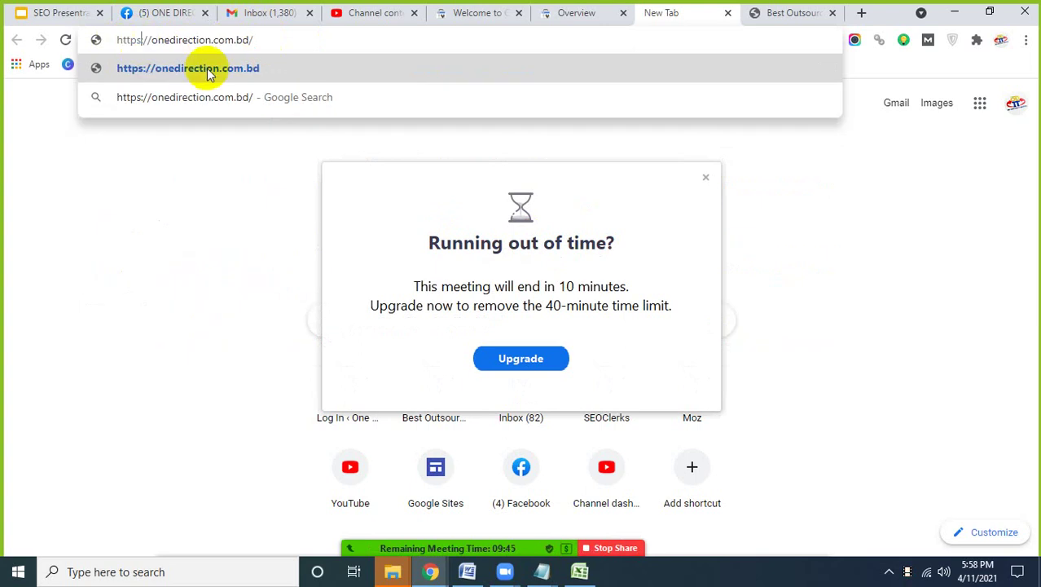
{"action": "key", "text": "BackSpace"}
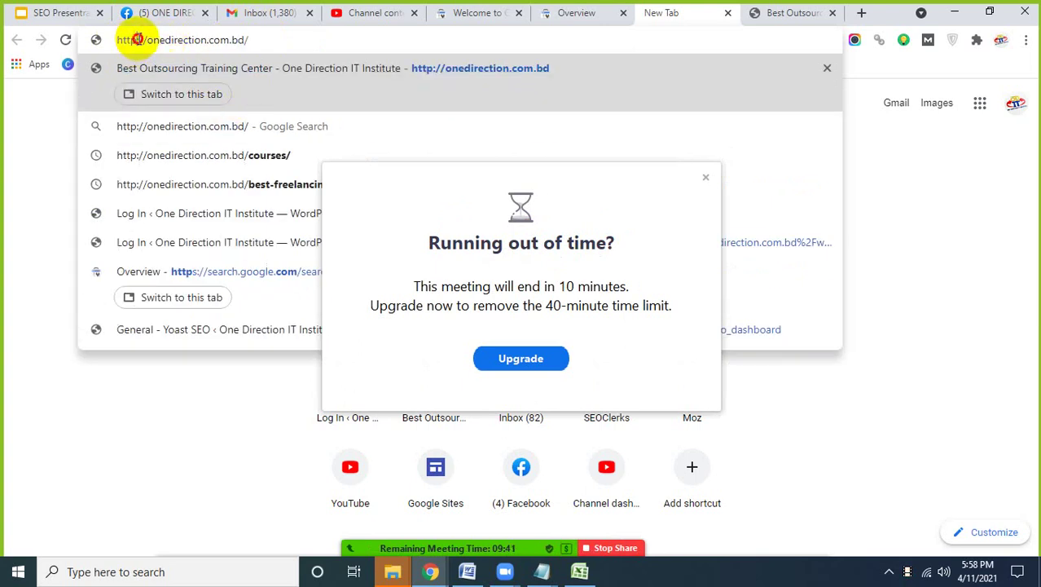
{"action": "type", "text": "s"}
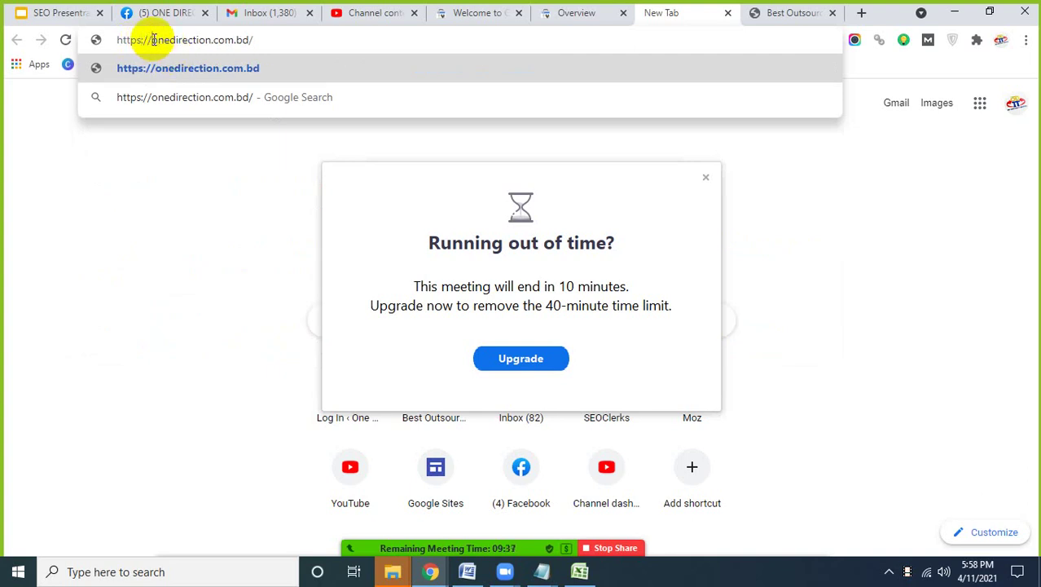
{"action": "left_click", "coordinate": [153, 39]}
{"action": "type", "text": "www"}
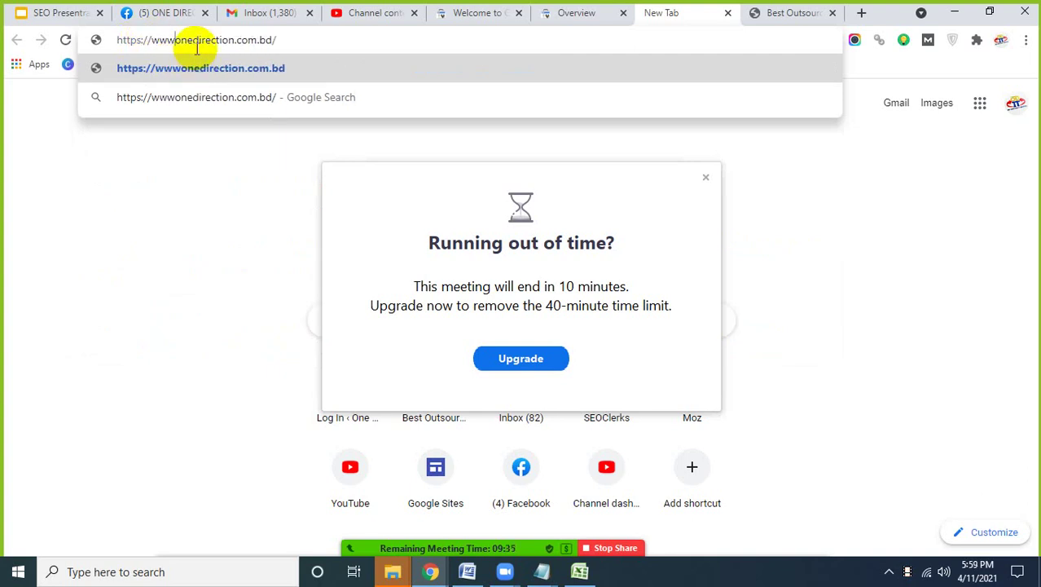
{"action": "type", "text": "."}
{"action": "left_click", "coordinate": [115, 41]}
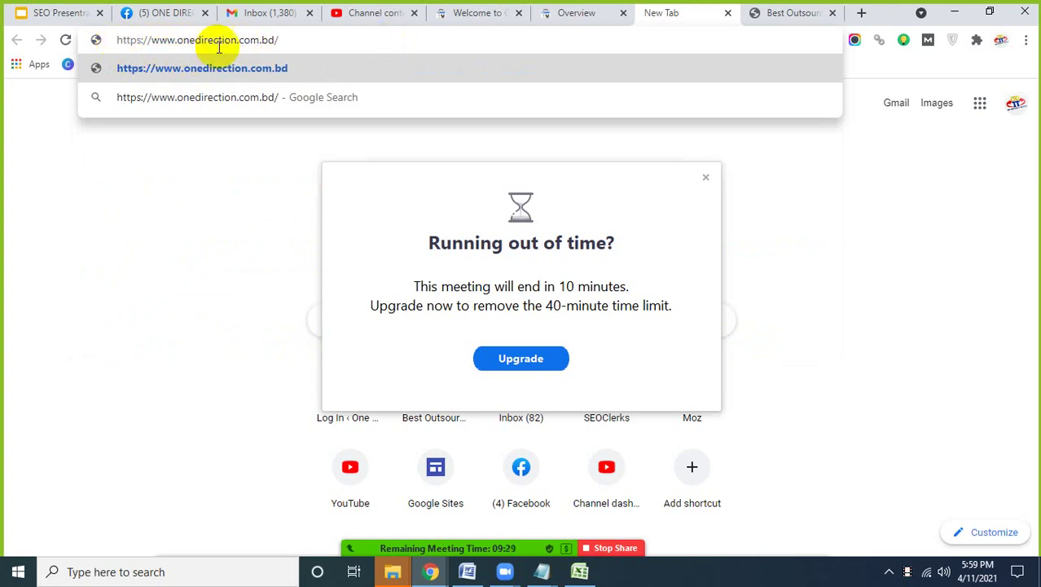
{"action": "left_click", "coordinate": [154, 41]}
{"action": "left_click_drag", "start_coordinate": [154, 42], "coordinate": [177, 38]}
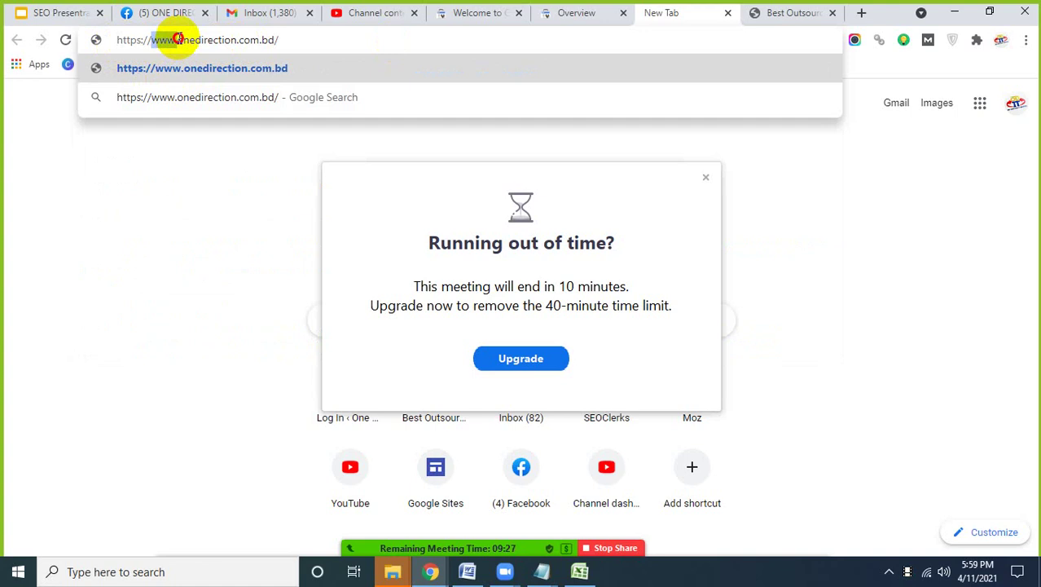
{"action": "key", "text": "BackSpace"}
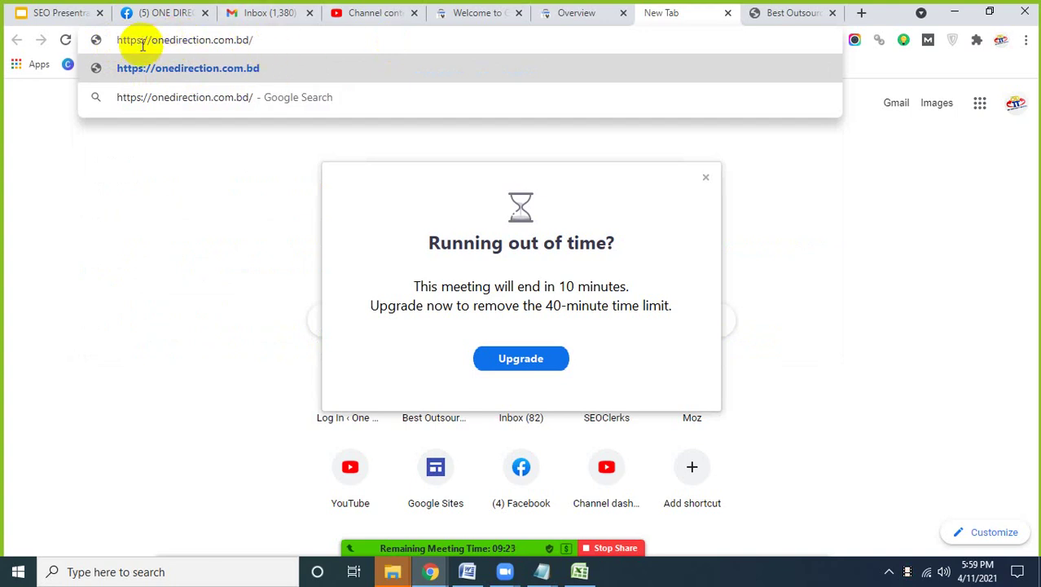
{"action": "left_click", "coordinate": [156, 38]}
{"action": "left_click_drag", "start_coordinate": [157, 38], "coordinate": [102, 39]}
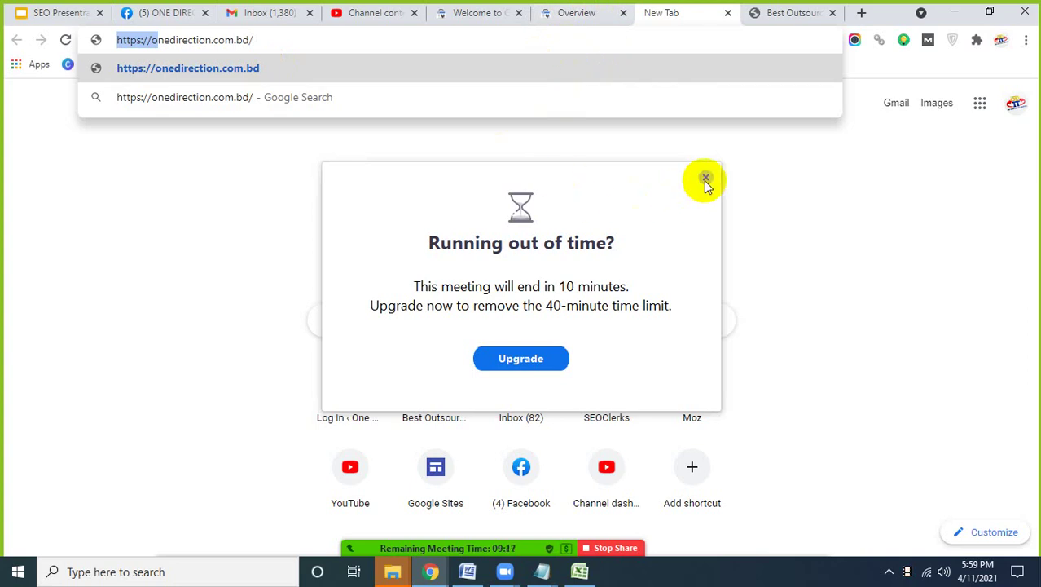
{"action": "left_click", "coordinate": [703, 179]}
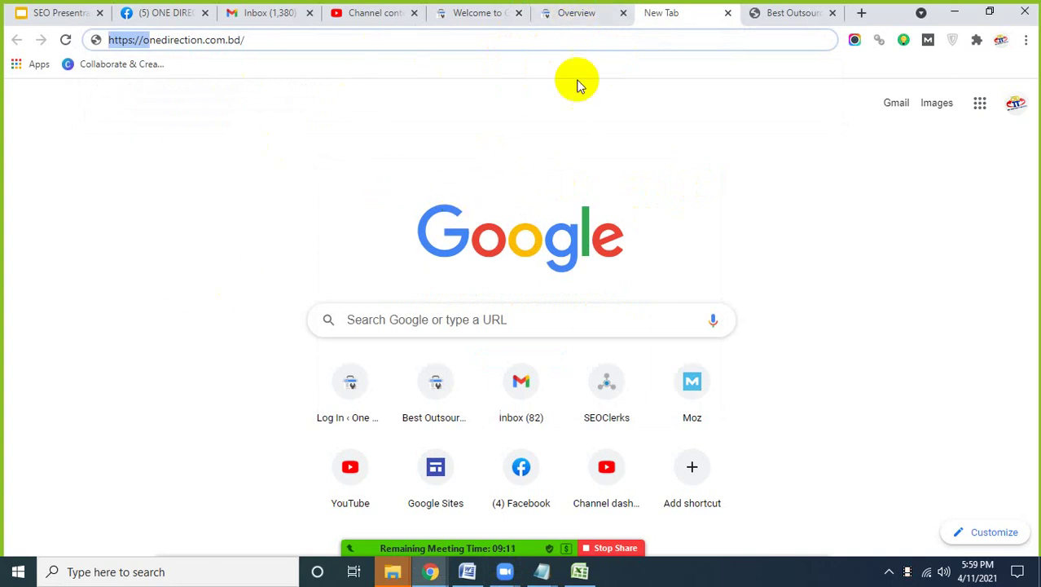
Return to the Search Console welcome page and highlight the domain entered under the Domain property type.
{"action": "left_click", "coordinate": [468, 10]}
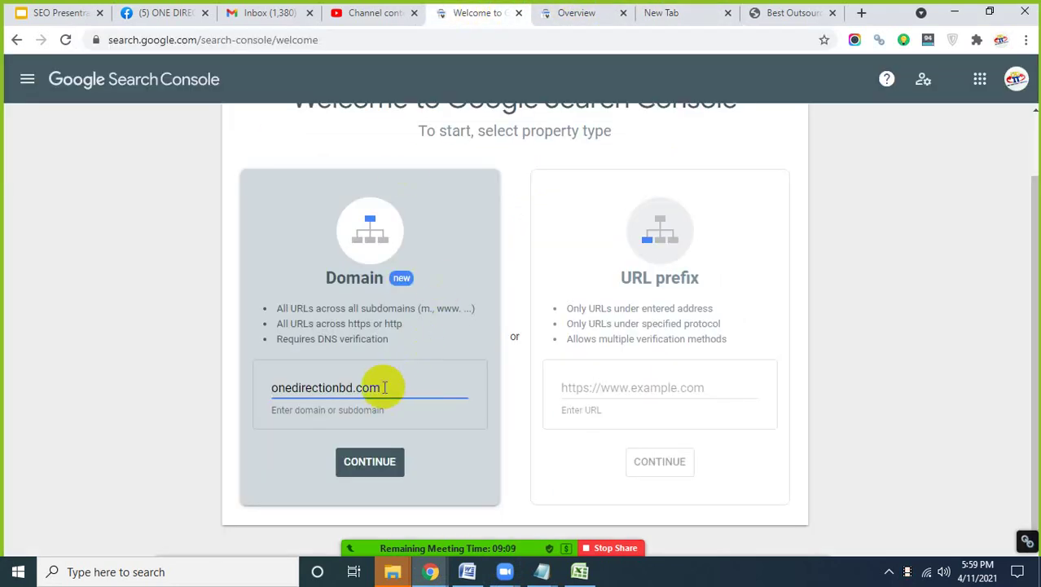
{"action": "left_click_drag", "start_coordinate": [375, 386], "coordinate": [266, 385]}
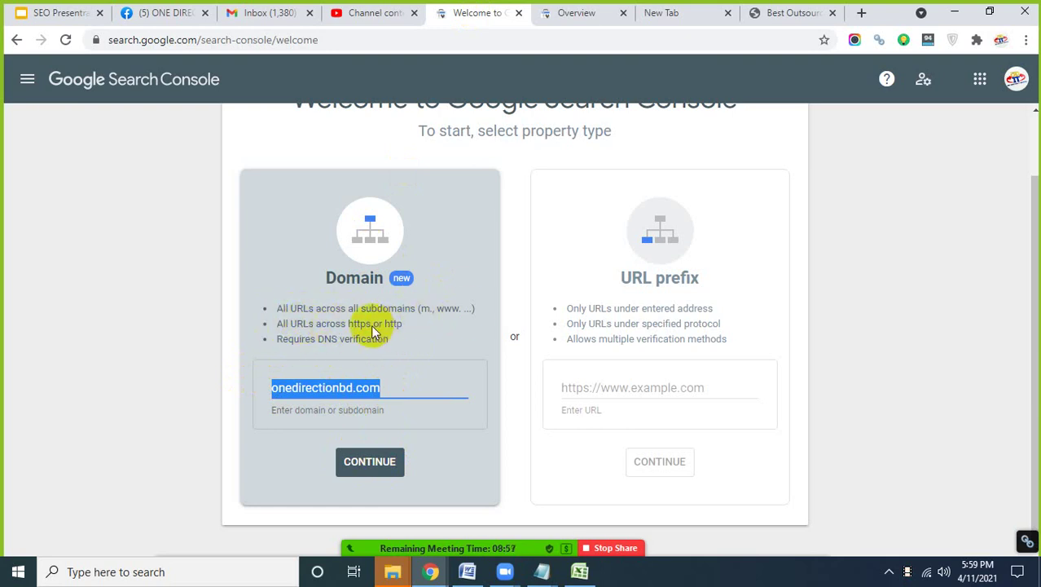
{"action": "left_click_drag", "start_coordinate": [402, 330], "coordinate": [352, 327]}
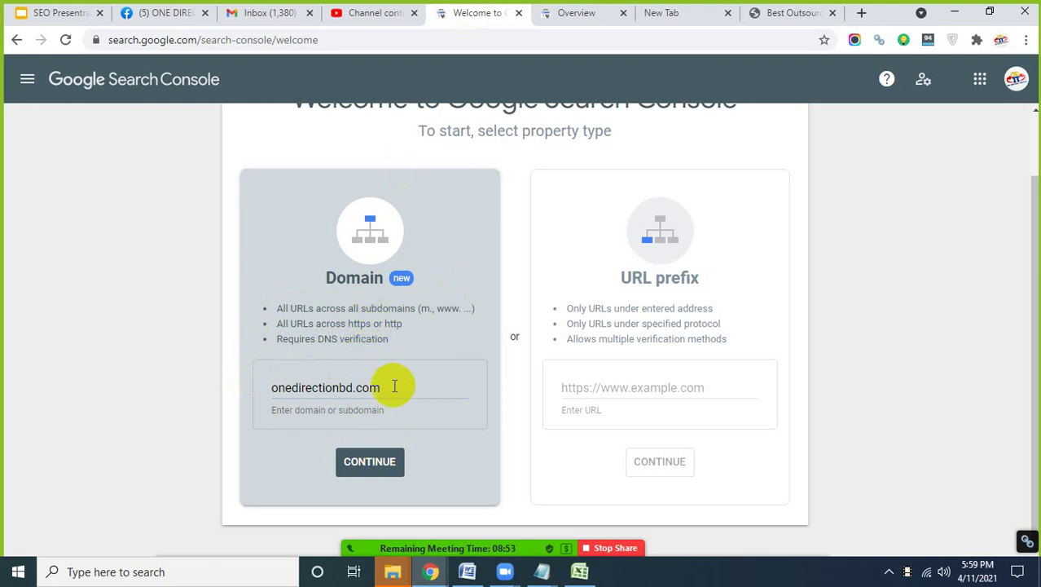
{"action": "left_click", "coordinate": [334, 388]}
{"action": "double_click", "coordinate": [334, 388]}
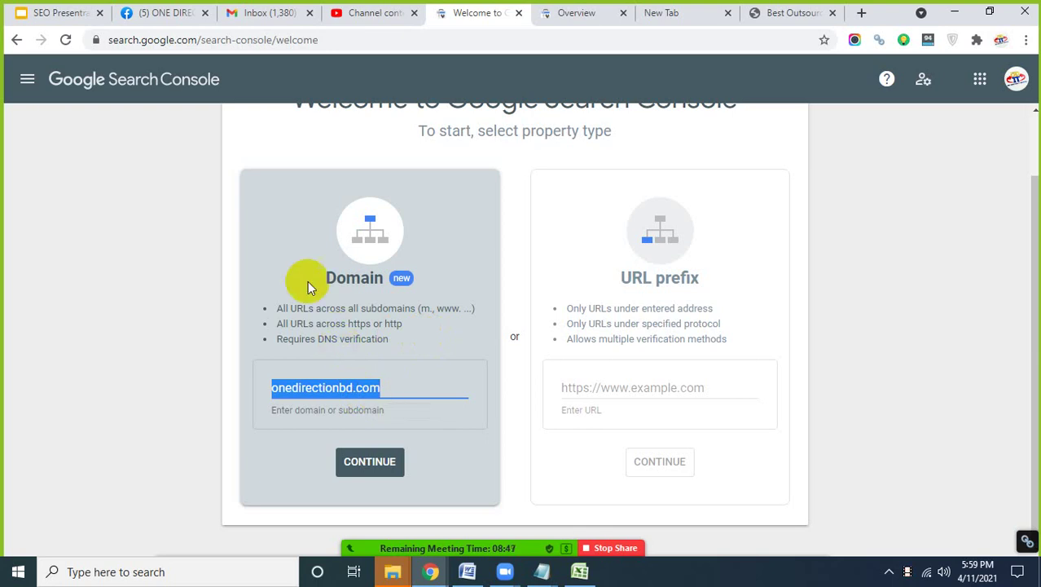
{"action": "left_click_drag", "start_coordinate": [277, 390], "coordinate": [370, 388]}
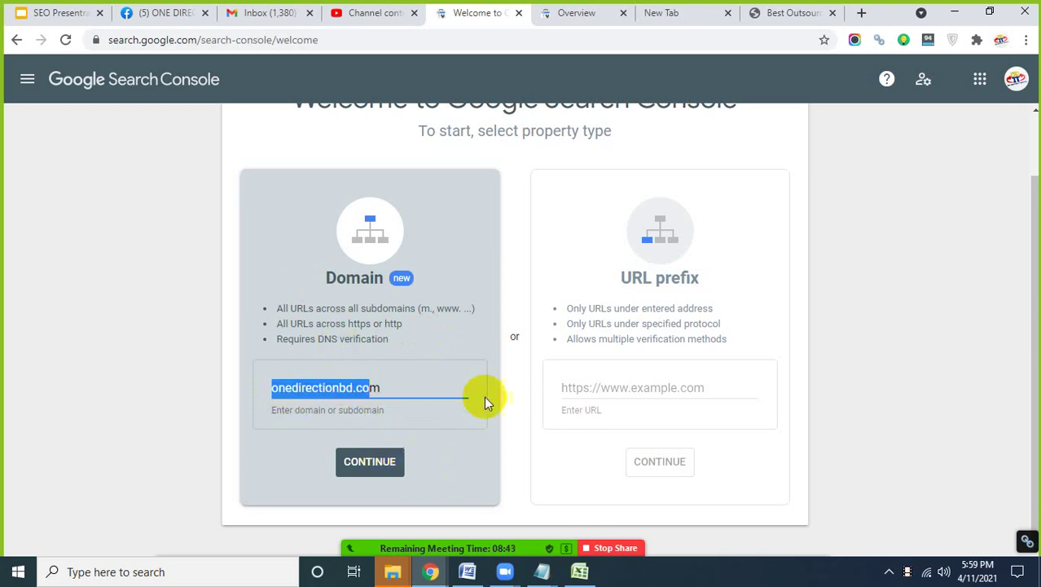
{"action": "left_click", "coordinate": [764, 11]}
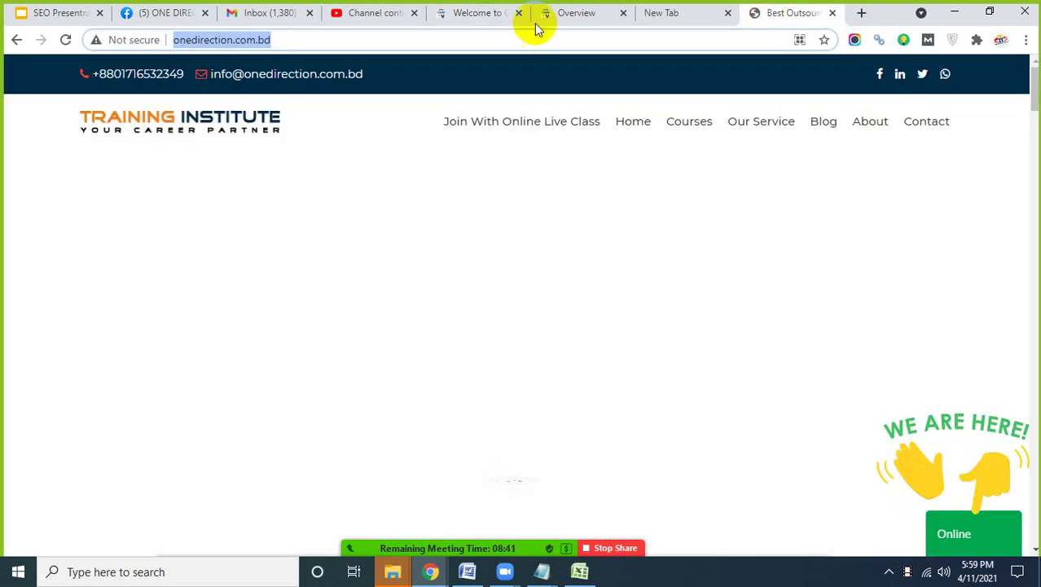
{"action": "left_click", "coordinate": [431, 40]}
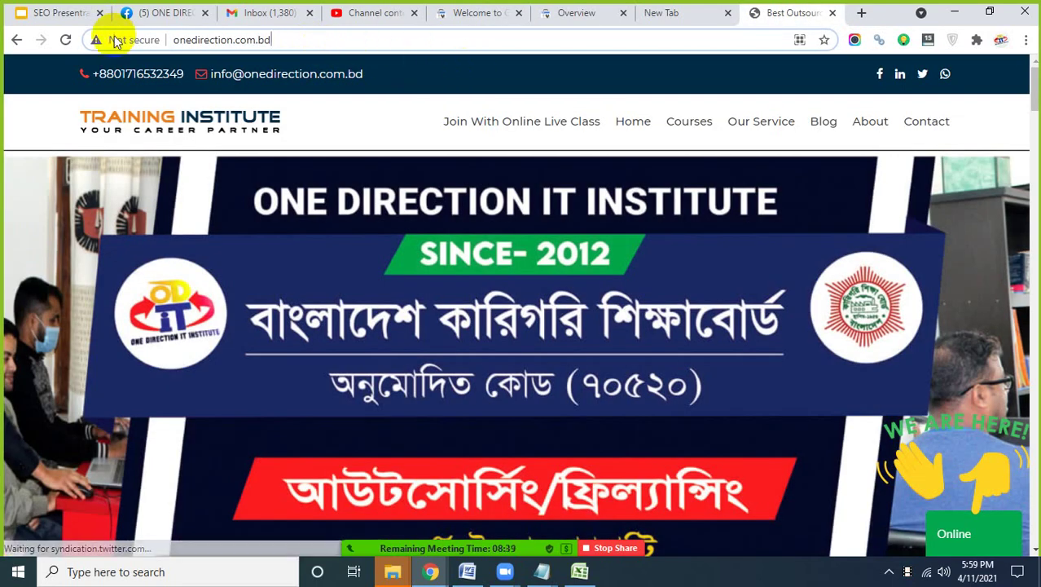
{"action": "left_click", "coordinate": [176, 38]}
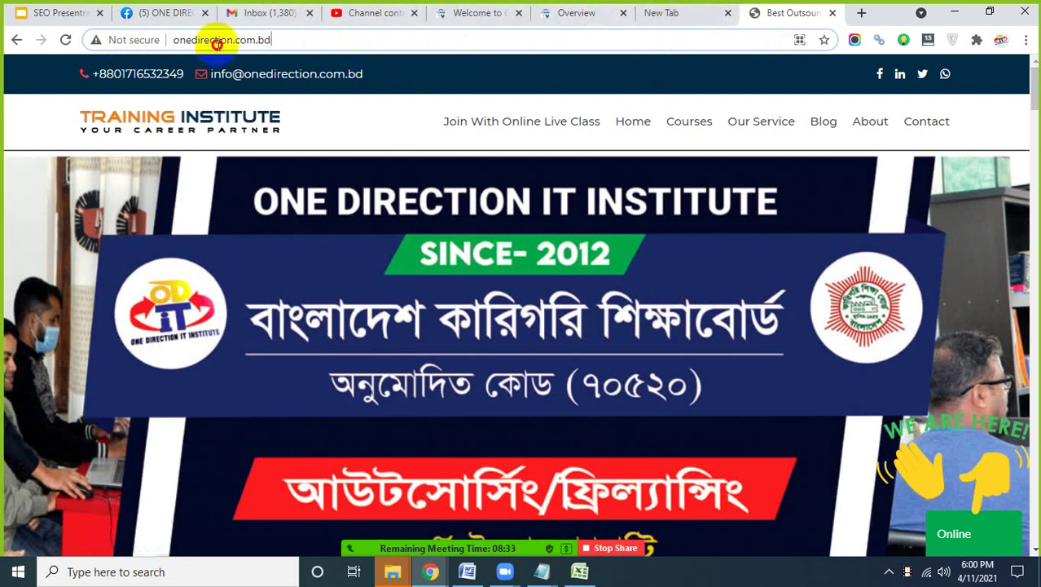
{"action": "left_click", "coordinate": [188, 39]}
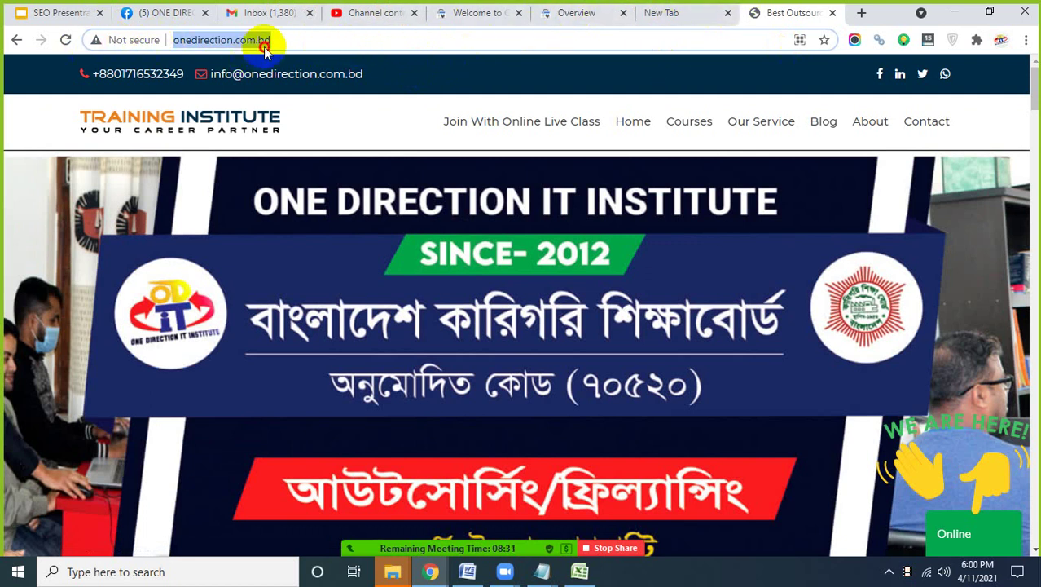
{"action": "left_click_drag", "start_coordinate": [269, 39], "coordinate": [66, 43]}
{"action": "left_click", "coordinate": [177, 39]}
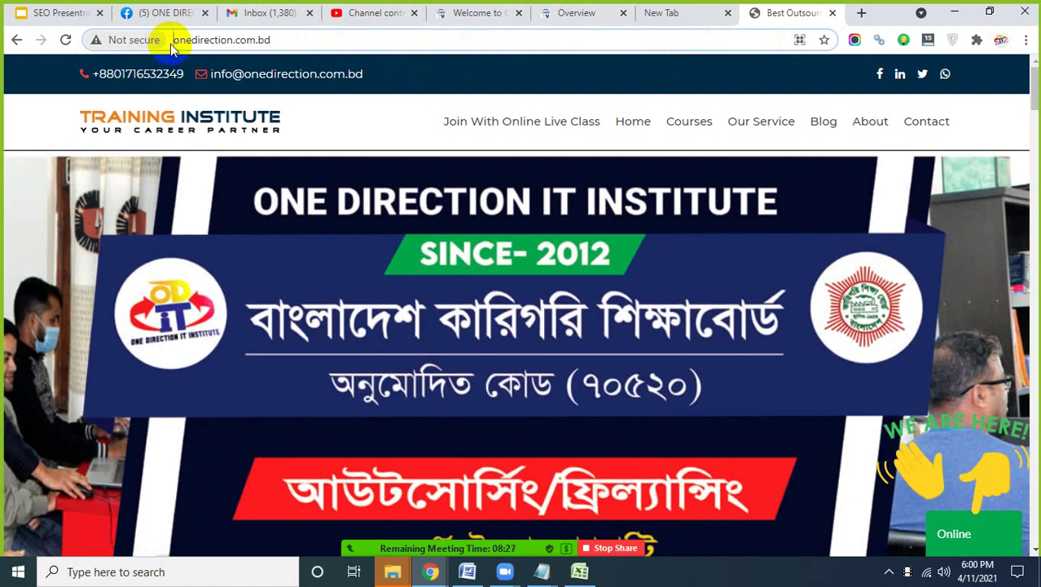
{"action": "left_click_drag", "start_coordinate": [276, 39], "coordinate": [128, 24]}
{"action": "key", "text": "ctrl+c"}
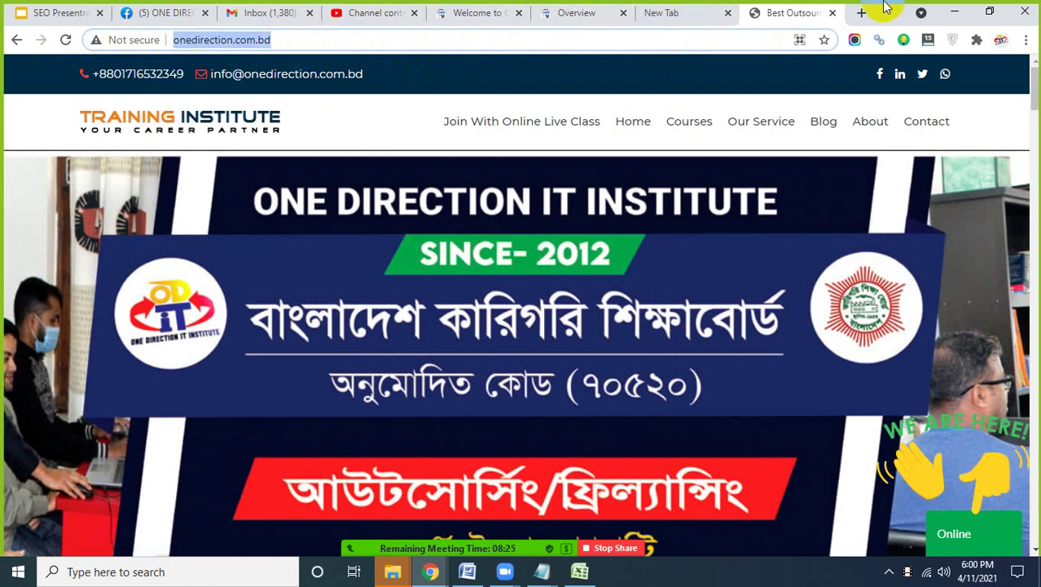
{"action": "left_click", "coordinate": [862, 12]}
{"action": "key", "text": "ctrl+v"}
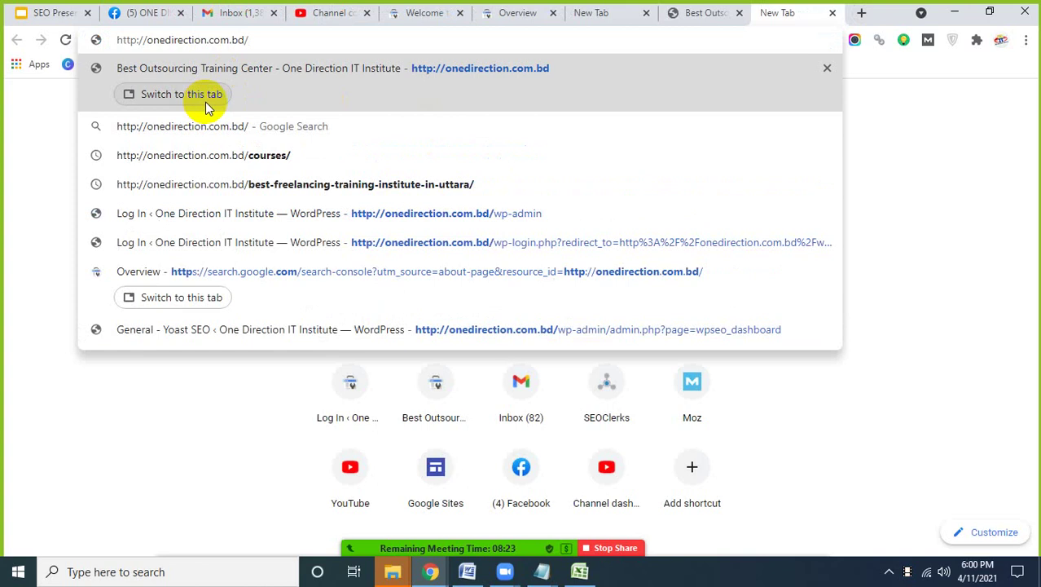
{"action": "left_click", "coordinate": [70, 160]}
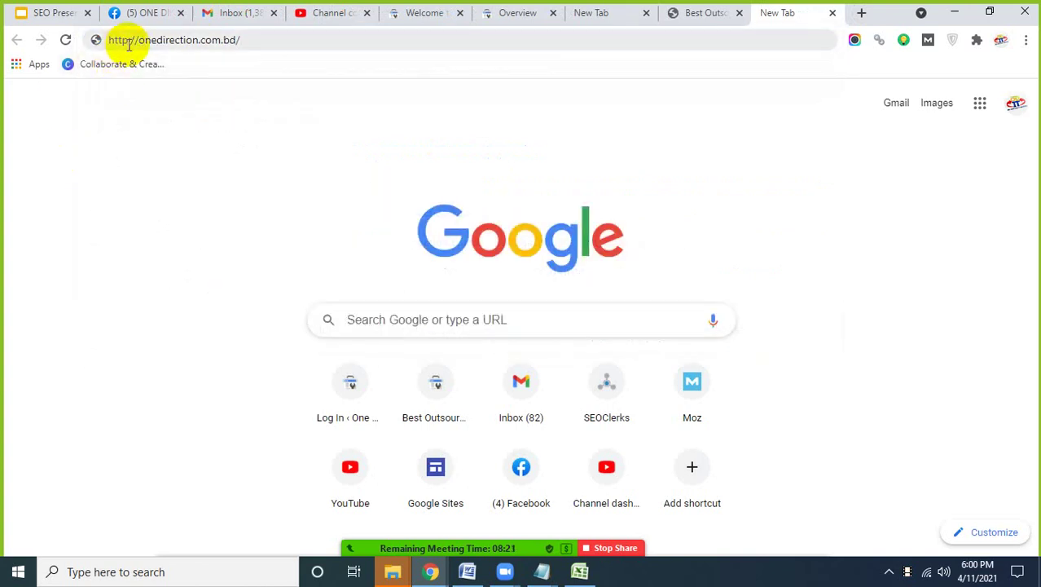
Highlight the http protocol and the whole address in the new tab to examine the URL's parts.
{"action": "left_click_drag", "start_coordinate": [128, 45], "coordinate": [101, 46]}
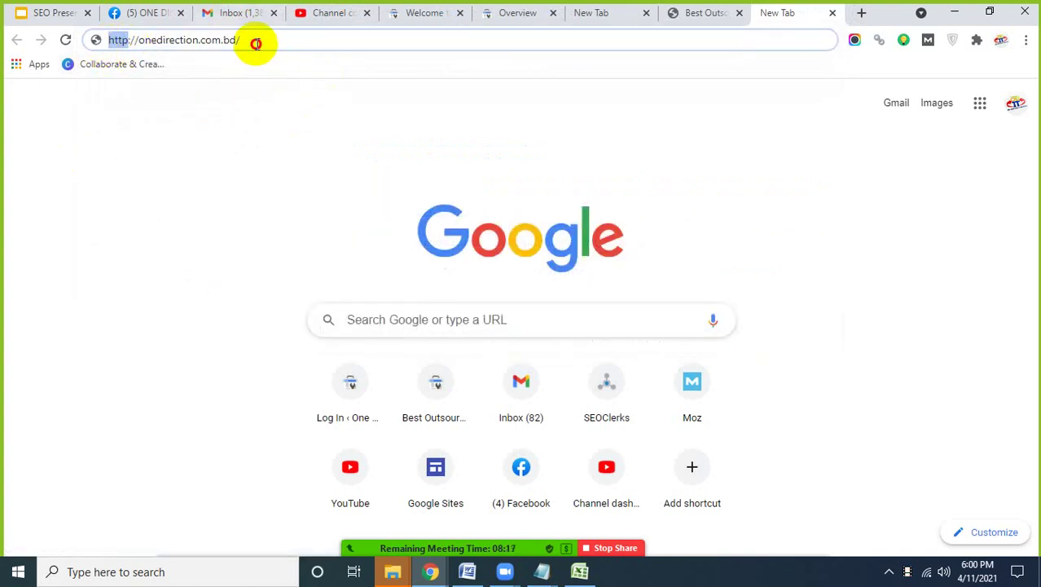
{"action": "left_click_drag", "start_coordinate": [256, 42], "coordinate": [93, 39]}
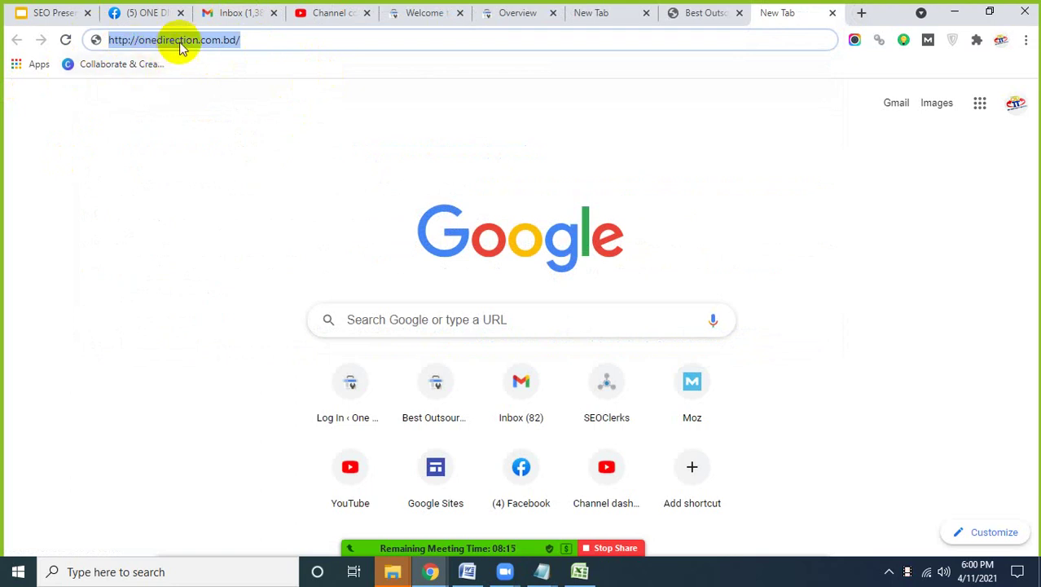
{"action": "left_click", "coordinate": [126, 40]}
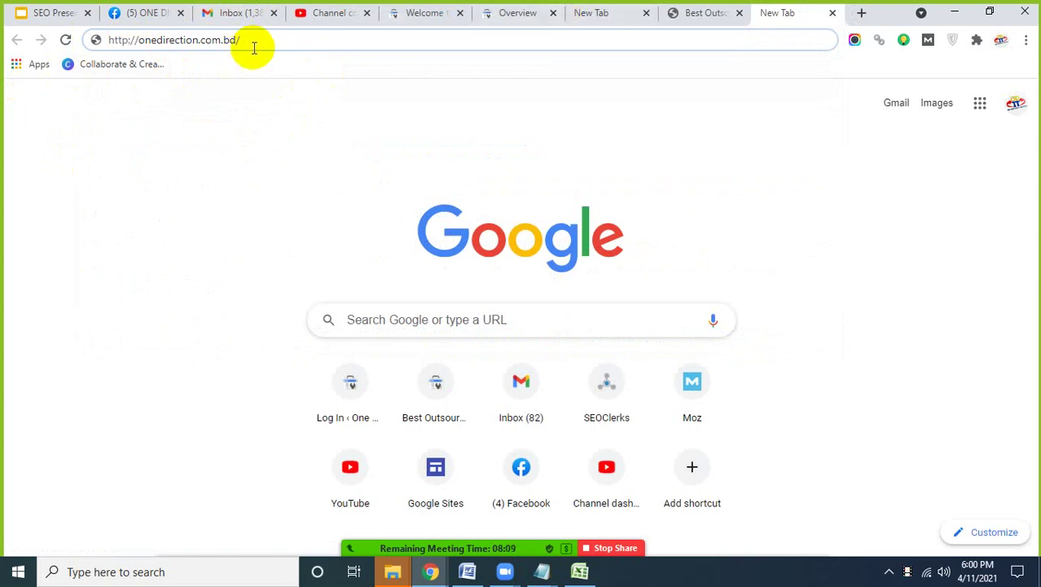
{"action": "left_click_drag", "start_coordinate": [251, 43], "coordinate": [88, 37]}
{"action": "key", "text": "ctrl+c"}
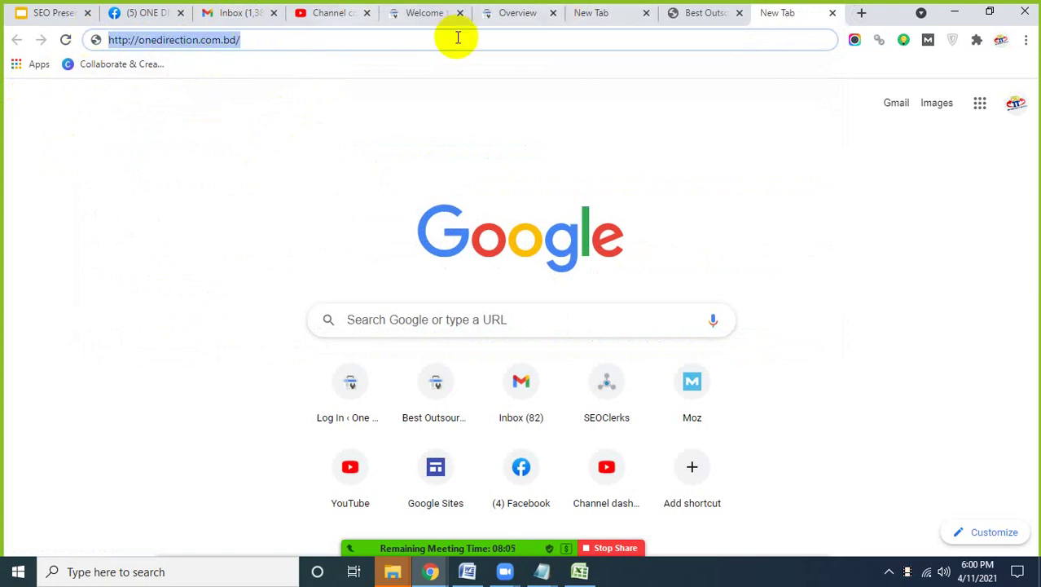
{"action": "left_click", "coordinate": [513, 13]}
{"action": "left_click", "coordinate": [420, 12]}
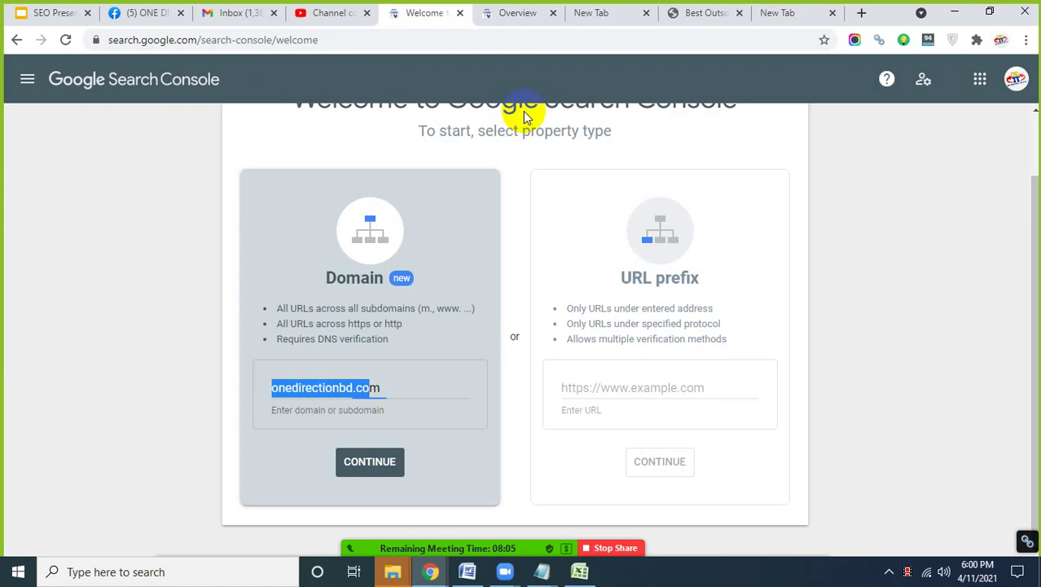
{"action": "left_click", "coordinate": [634, 385]}
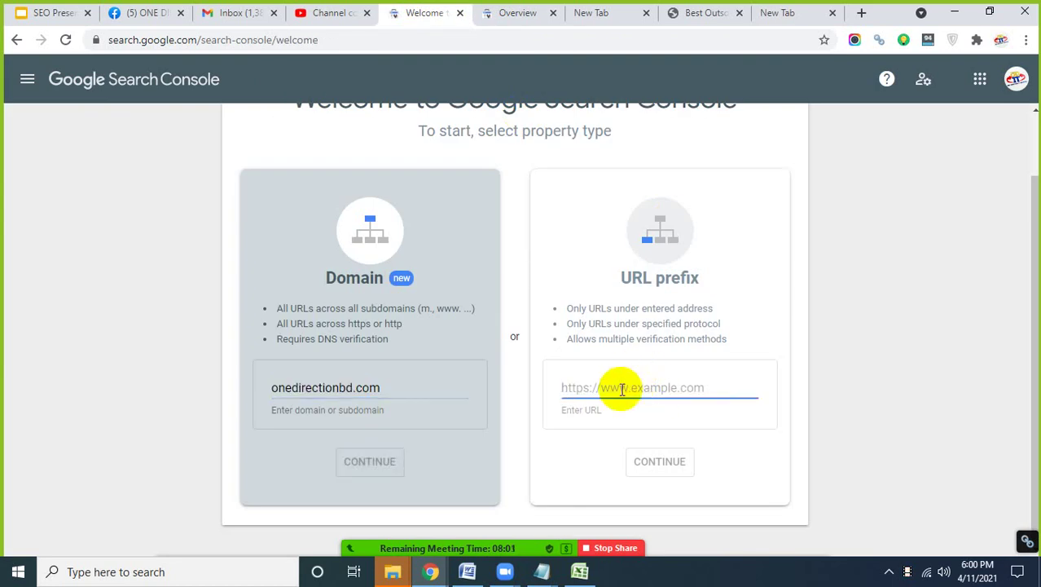
{"action": "key", "text": "ctrl+v"}
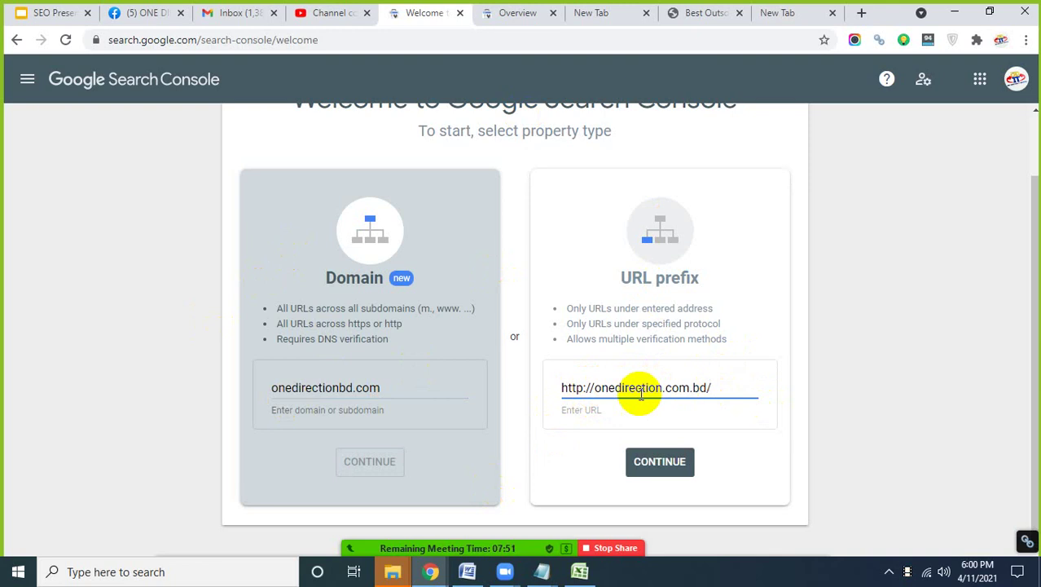
{"action": "left_click", "coordinate": [595, 391]}
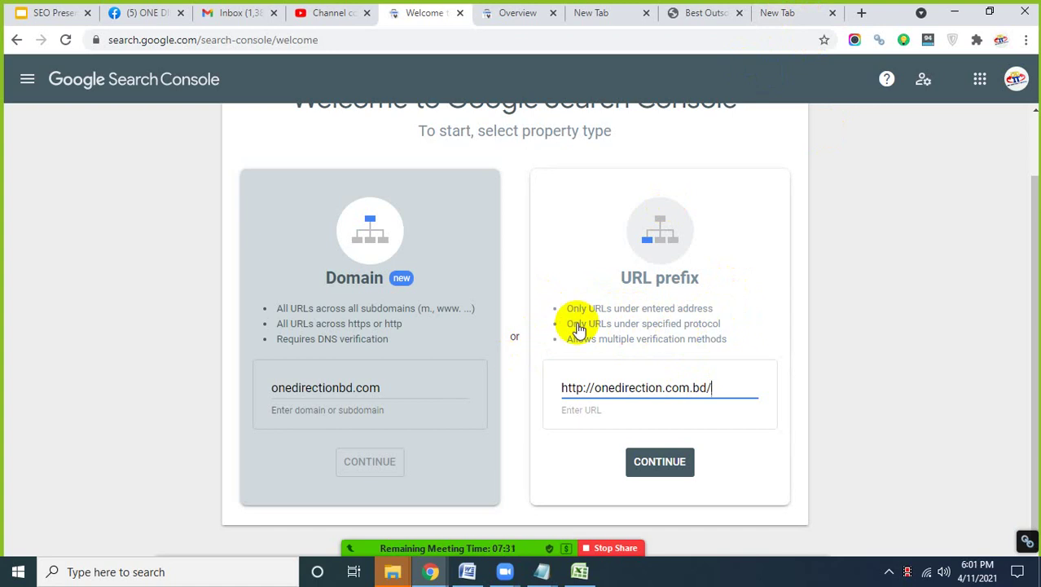
{"action": "left_click_drag", "start_coordinate": [567, 388], "coordinate": [728, 388]}
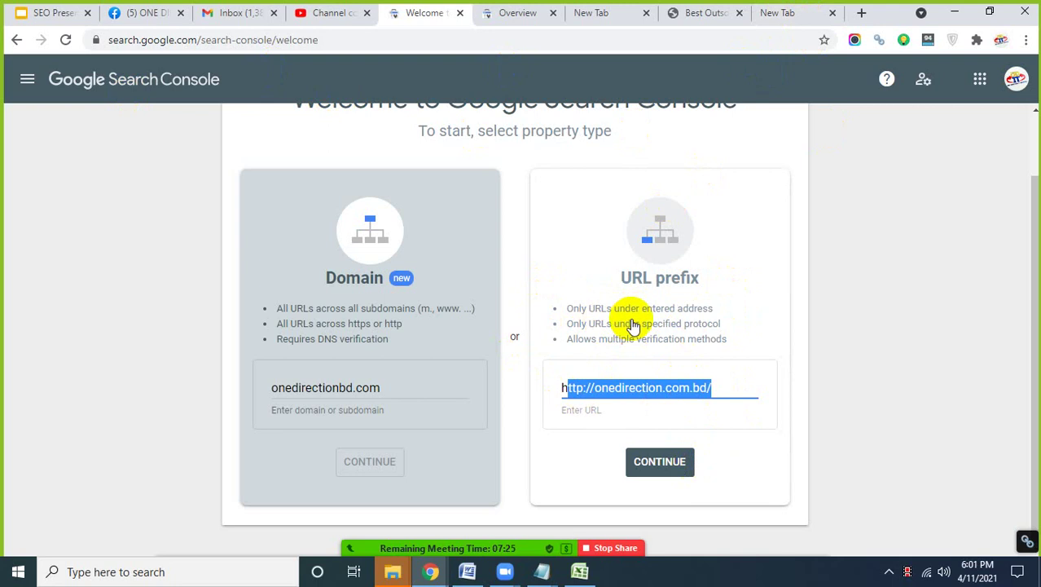
{"action": "left_click", "coordinate": [651, 375]}
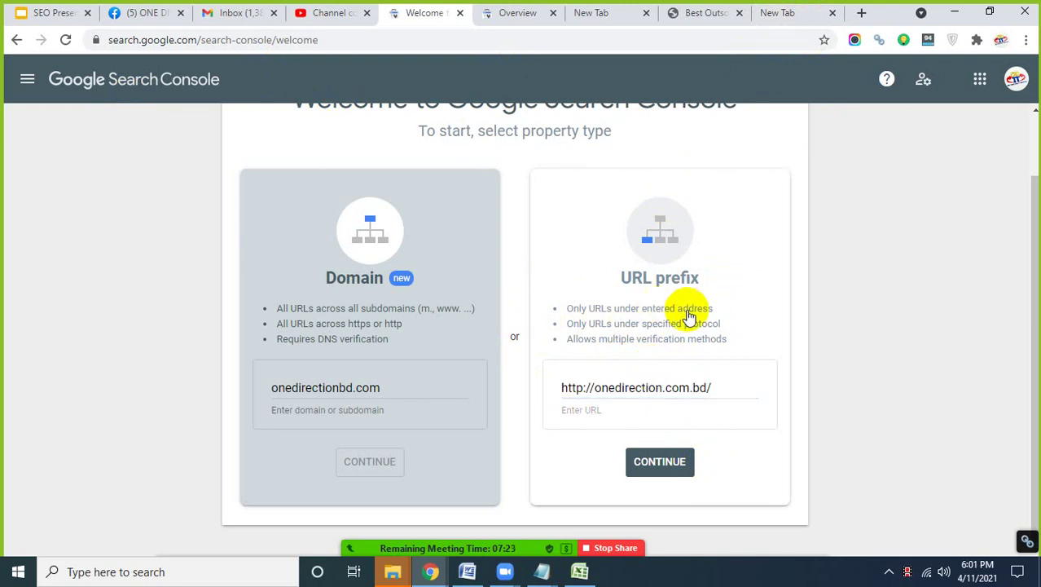
{"action": "left_click", "coordinate": [803, 9]}
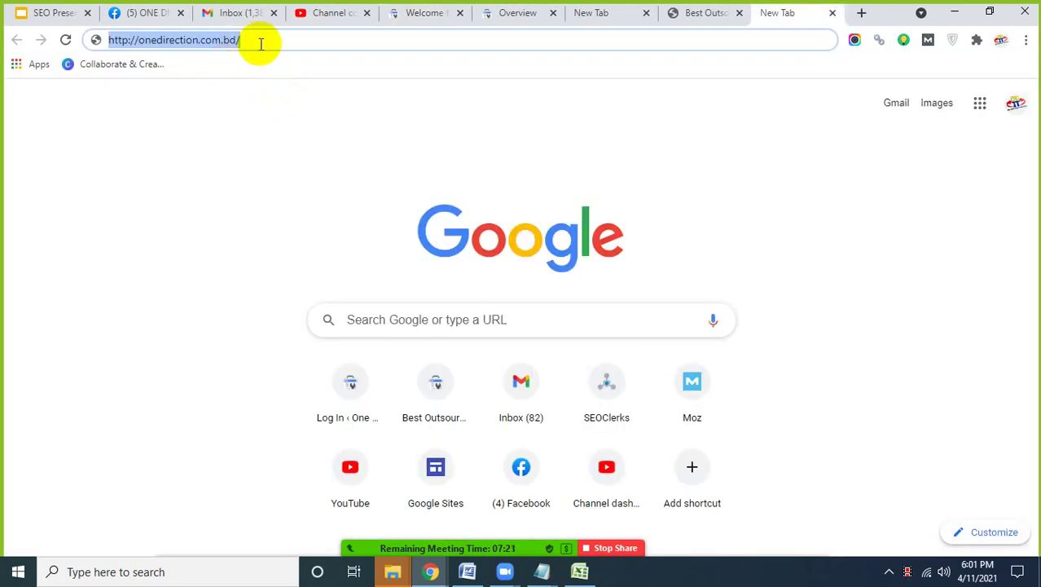
{"action": "left_click", "coordinate": [256, 41]}
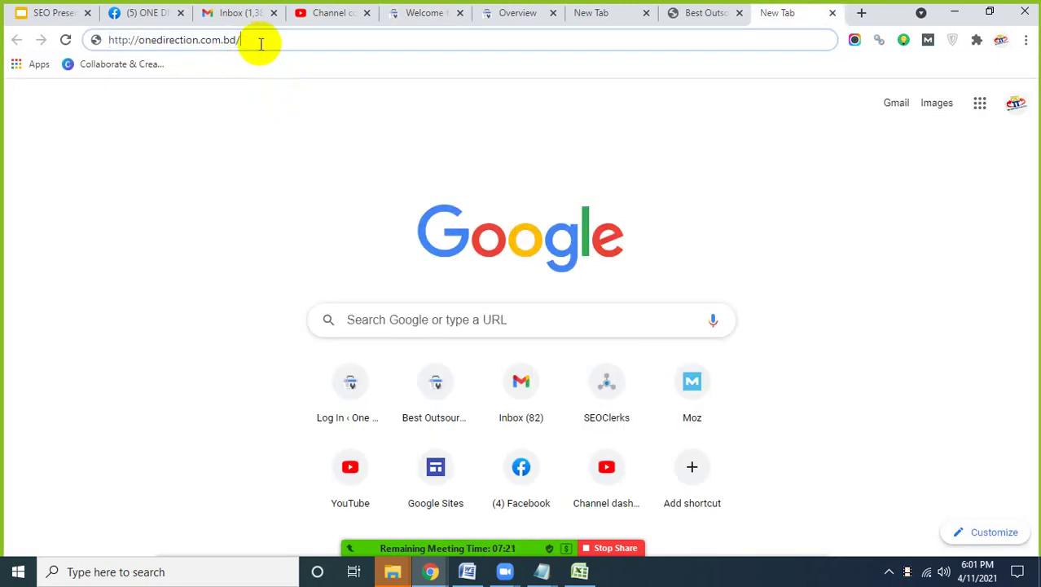
{"action": "left_click", "coordinate": [139, 40]}
{"action": "type", "text": "www."}
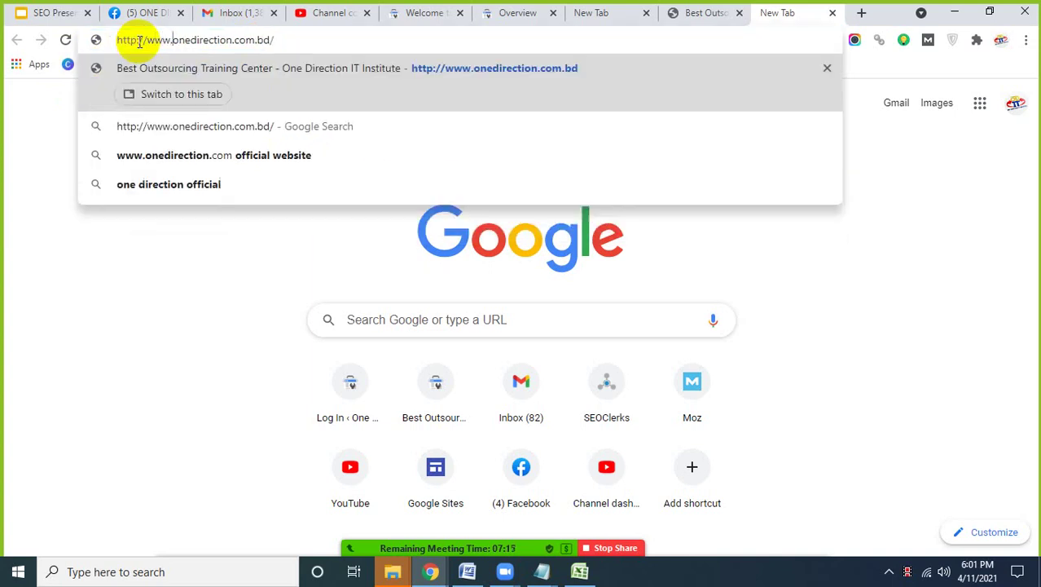
{"action": "key", "text": "Return"}
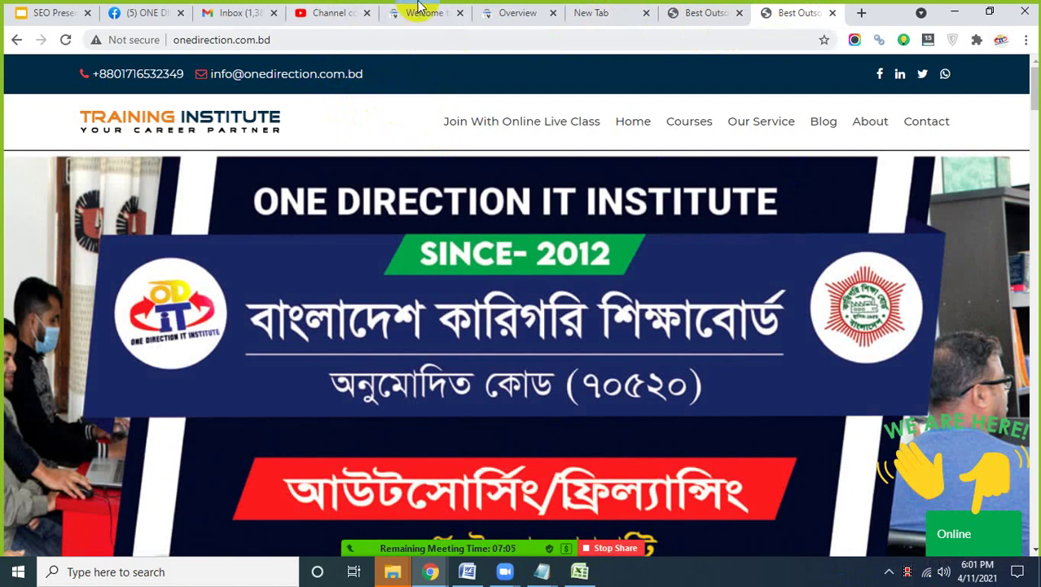
Return to the Search Console welcome page and change the URL prefix entry's protocol from http to https.
{"action": "left_click", "coordinate": [513, 8]}
{"action": "left_click", "coordinate": [411, 13]}
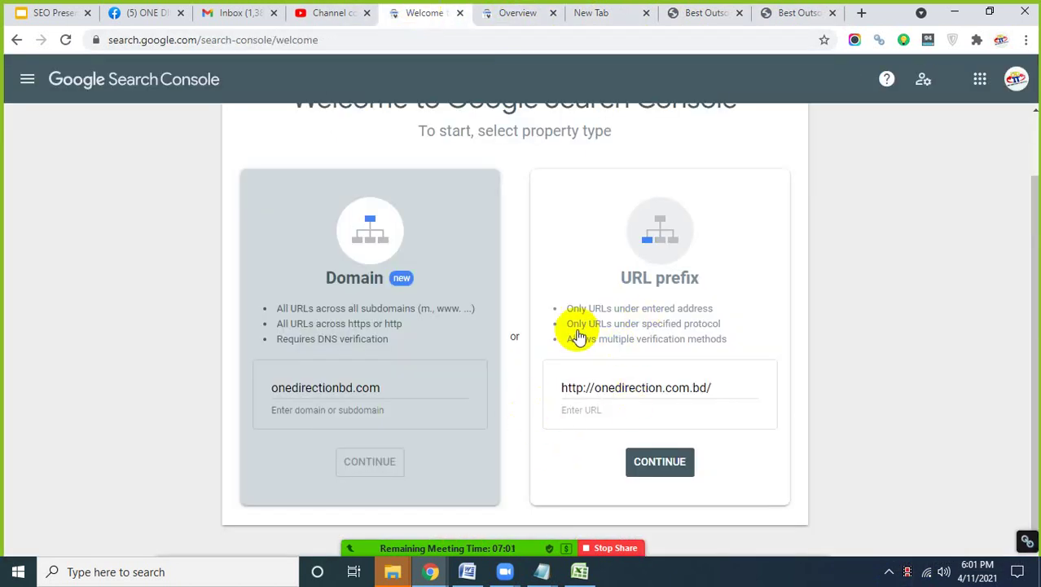
{"action": "left_click", "coordinate": [579, 385]}
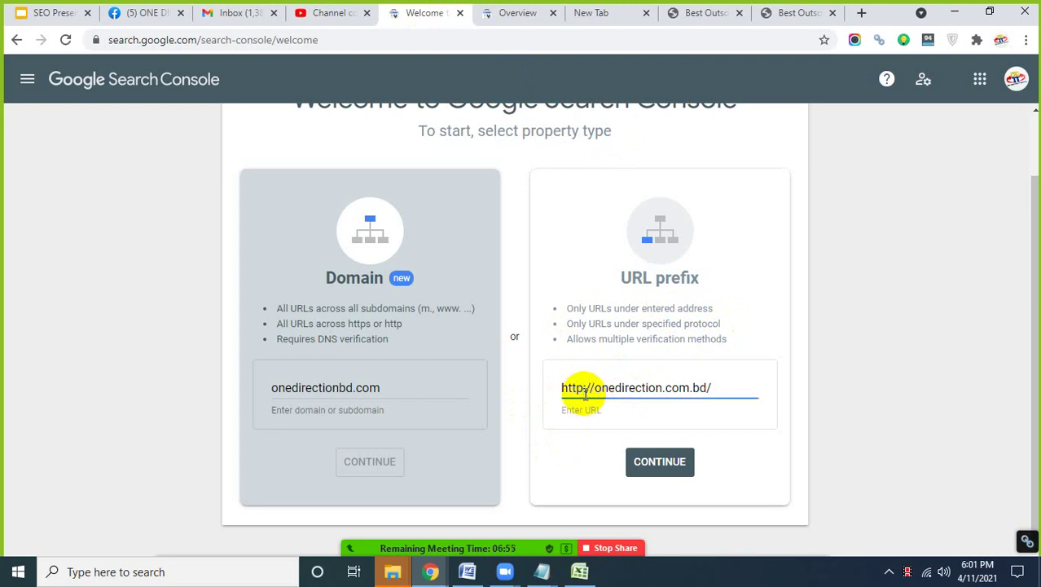
{"action": "type", "text": "s"}
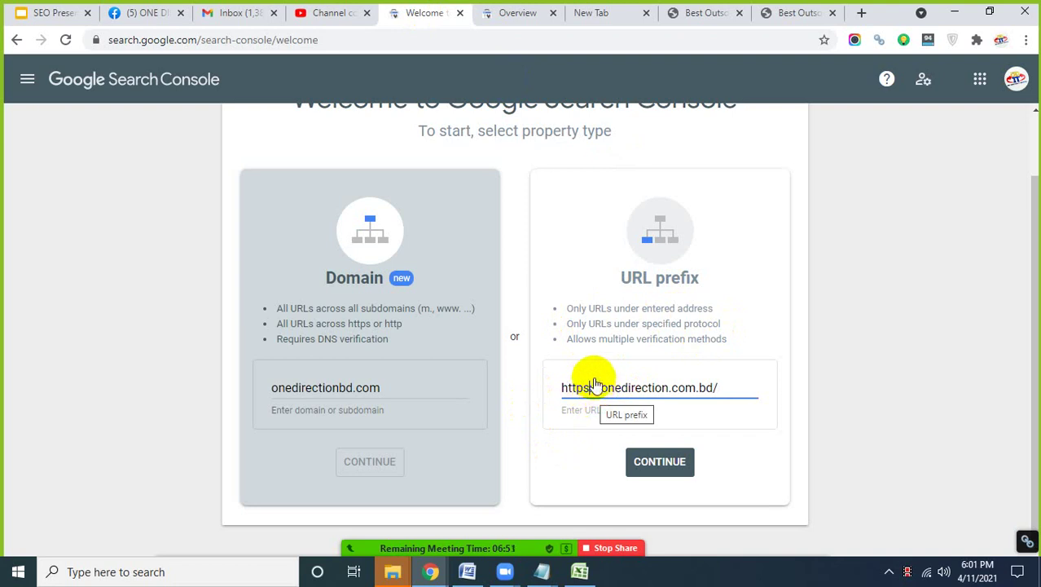
Remove the protocol name from the URL prefix entry and compare it with the domain entered under the Domain property type.
{"action": "key", "text": "BackSpace"}
{"action": "key", "text": "BackSpace"}
{"action": "key", "text": "BackSpace"}
{"action": "key", "text": "BackSpace"}
{"action": "key", "text": "BackSpace"}
{"action": "key", "text": "BackSpace"}
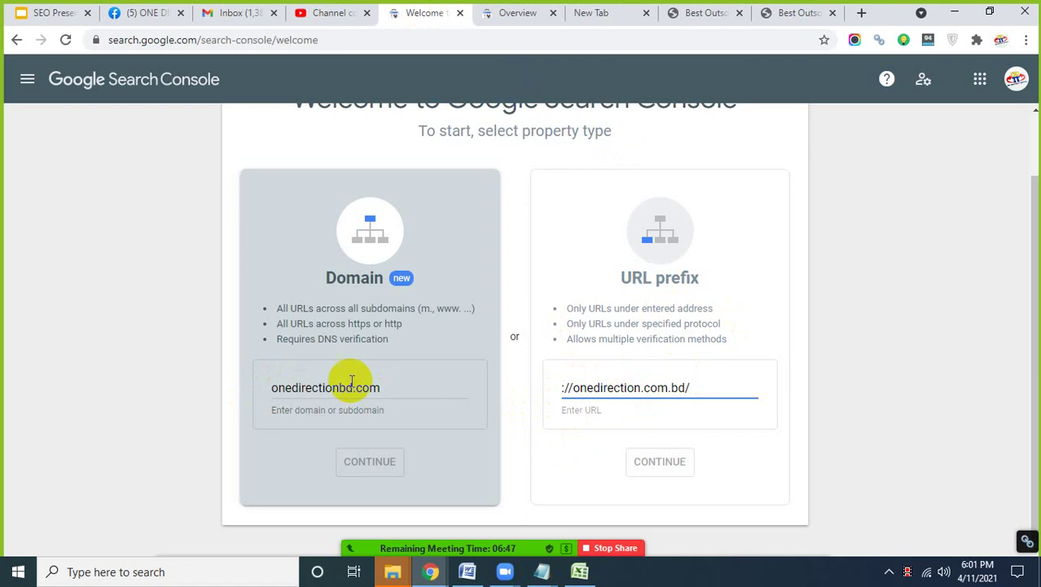
{"action": "left_click", "coordinate": [382, 391]}
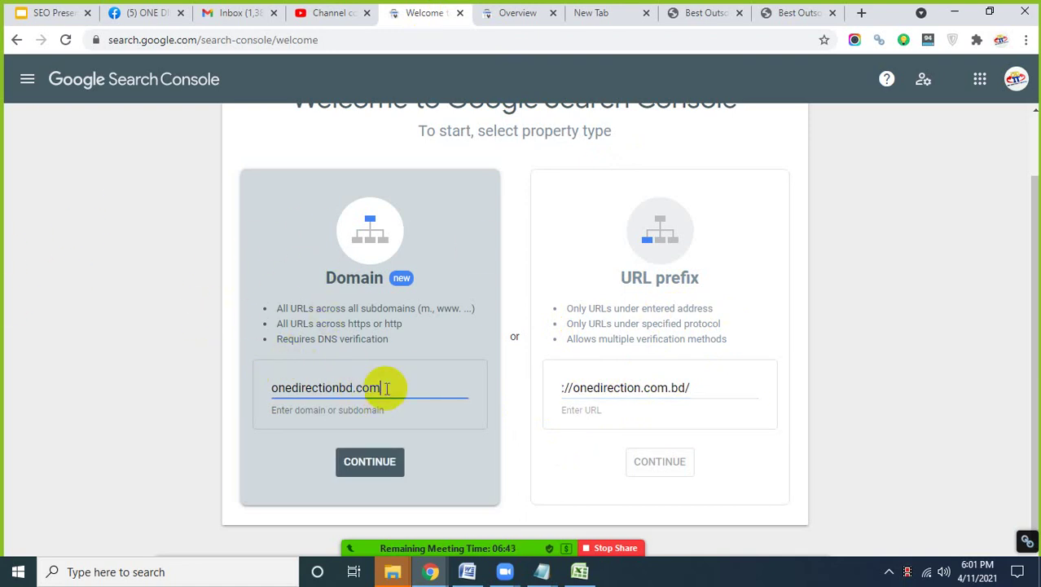
{"action": "left_click", "coordinate": [324, 388]}
{"action": "double_click", "coordinate": [324, 388]}
Restore https at the start of the URL prefix entry and highlight the whole URL.
{"action": "left_click", "coordinate": [565, 391]}
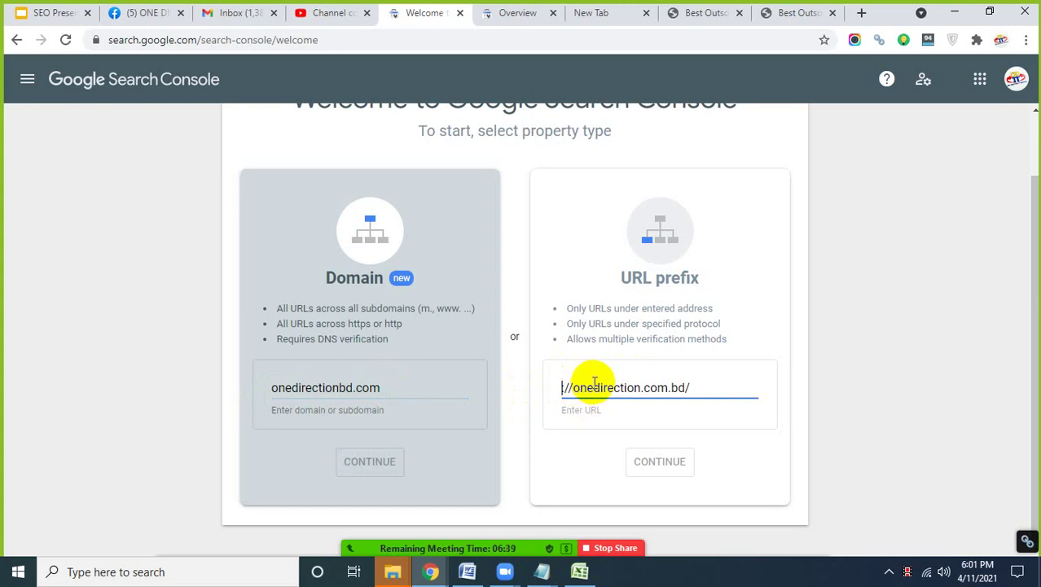
{"action": "type", "text": "http"}
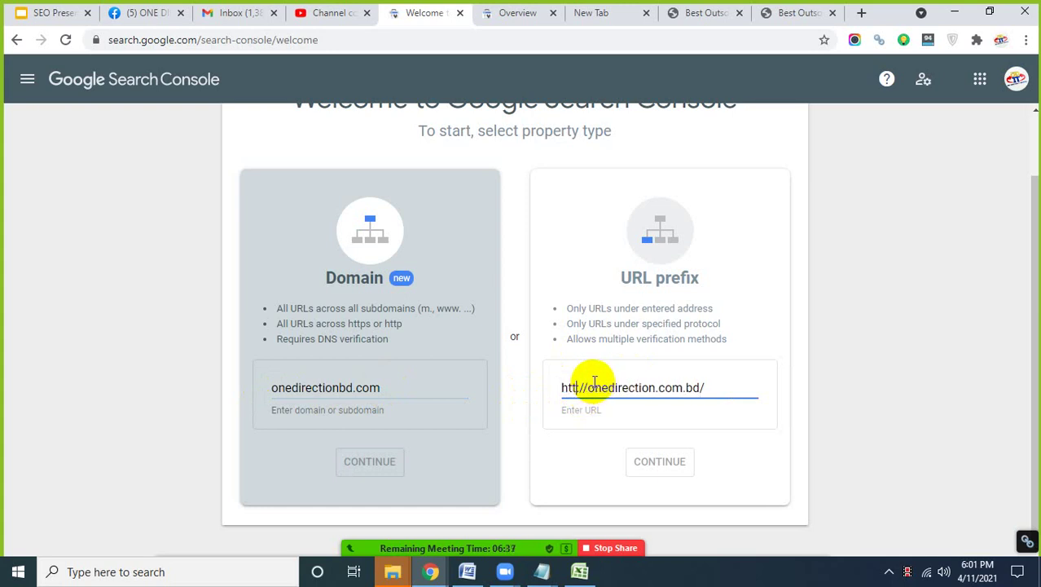
{"action": "type", "text": "s:/"}
{"action": "key", "text": "Return"}
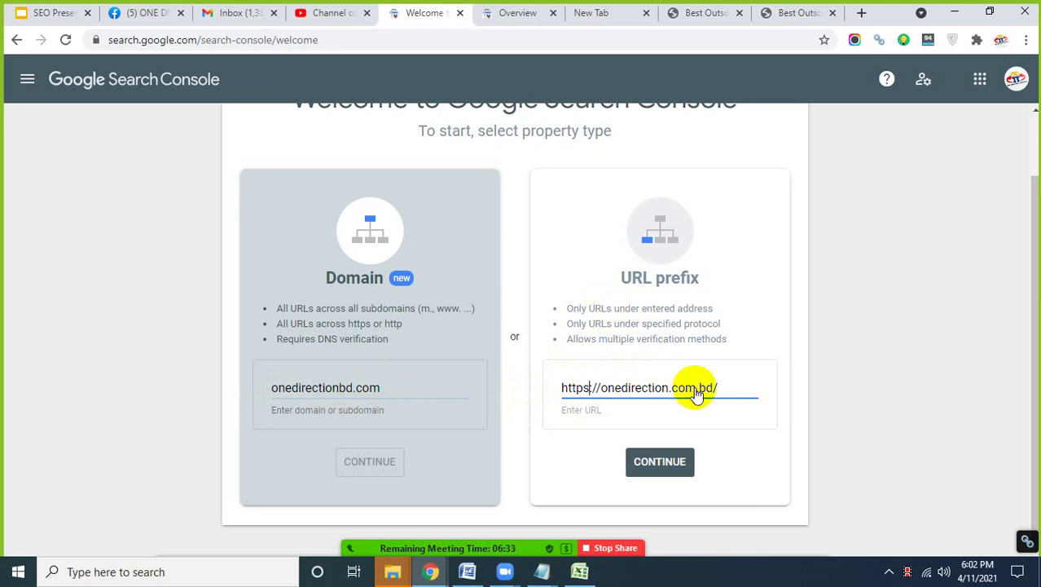
{"action": "left_click_drag", "start_coordinate": [720, 388], "coordinate": [698, 389]}
{"action": "left_click_drag", "start_coordinate": [552, 389], "coordinate": [546, 386]}
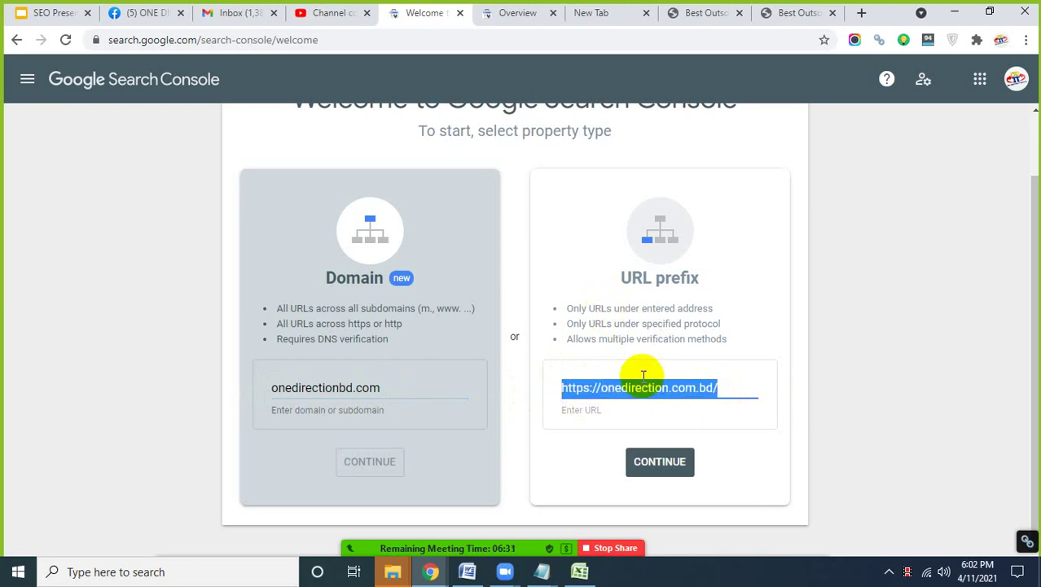
{"action": "left_click", "coordinate": [587, 387]}
{"action": "triple_click", "coordinate": [587, 387]}
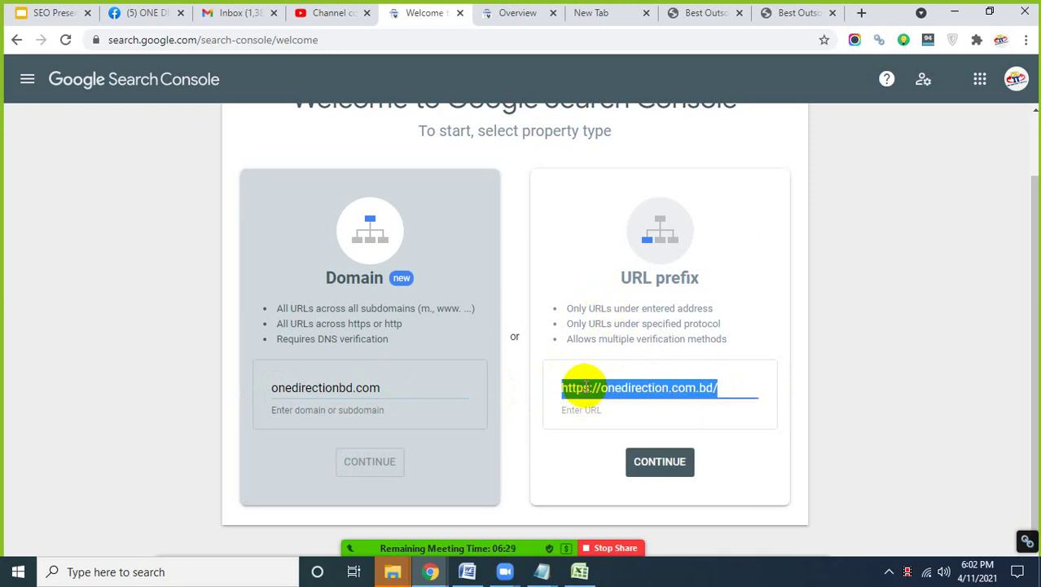
{"action": "left_click", "coordinate": [585, 387]}
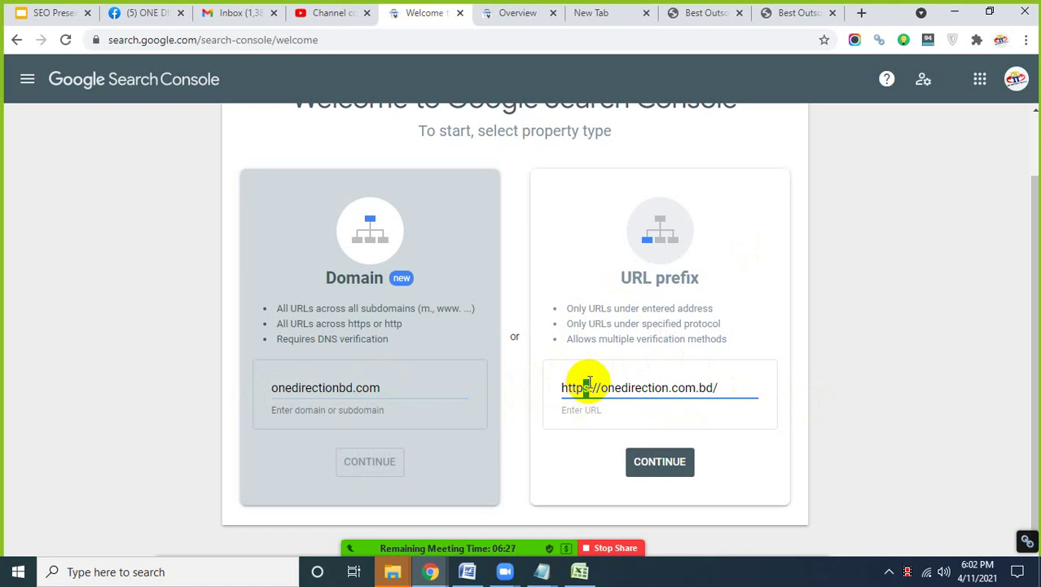
{"action": "key", "text": "BackSpace"}
{"action": "left_click_drag", "start_coordinate": [715, 388], "coordinate": [554, 389]}
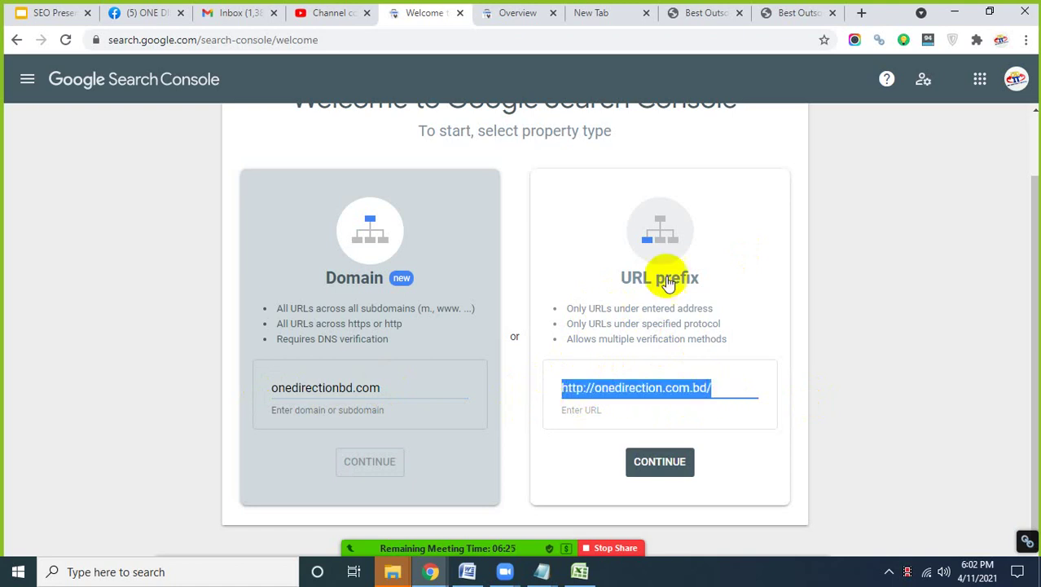
{"action": "left_click", "coordinate": [802, 371]}
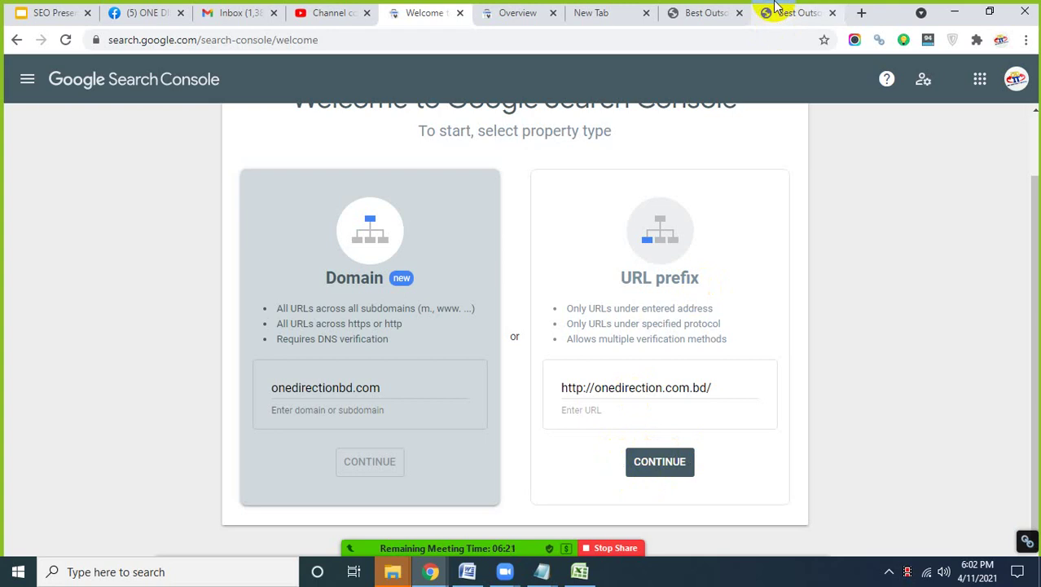
{"action": "left_click", "coordinate": [776, 8]}
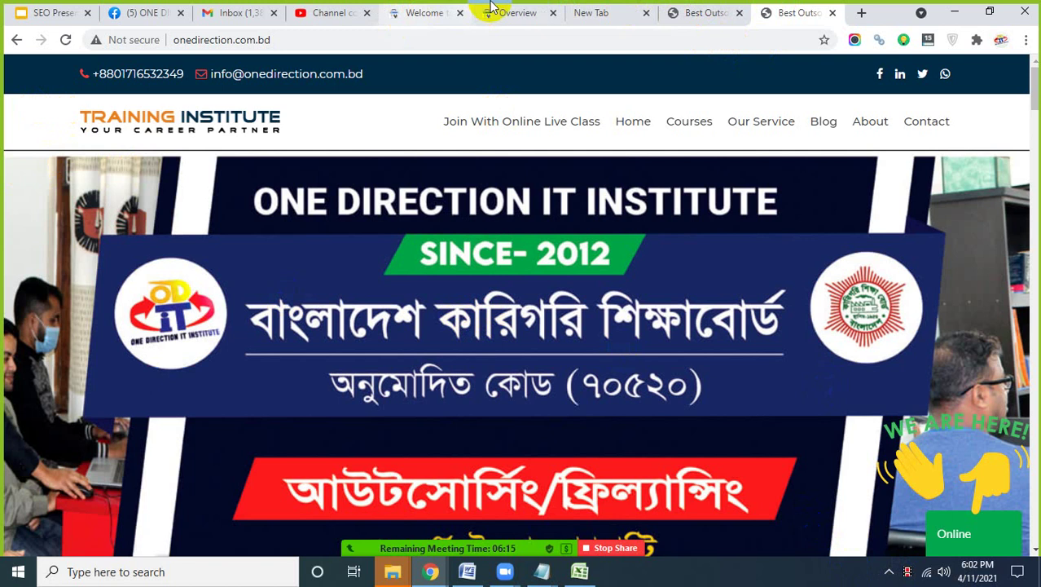
{"action": "left_click", "coordinate": [444, 13]}
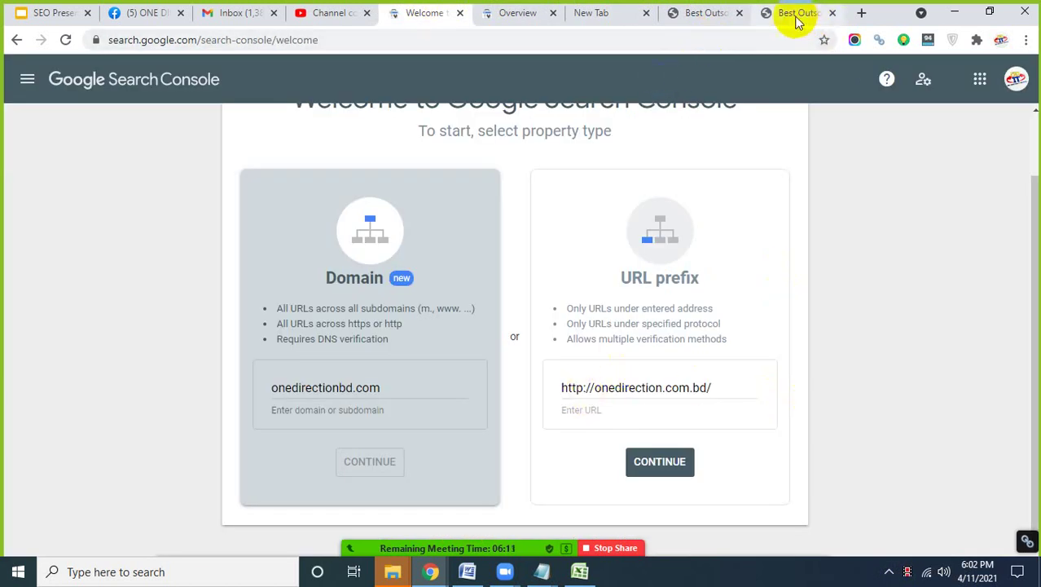
{"action": "left_click", "coordinate": [588, 388]}
{"action": "key", "text": "BackSpace"}
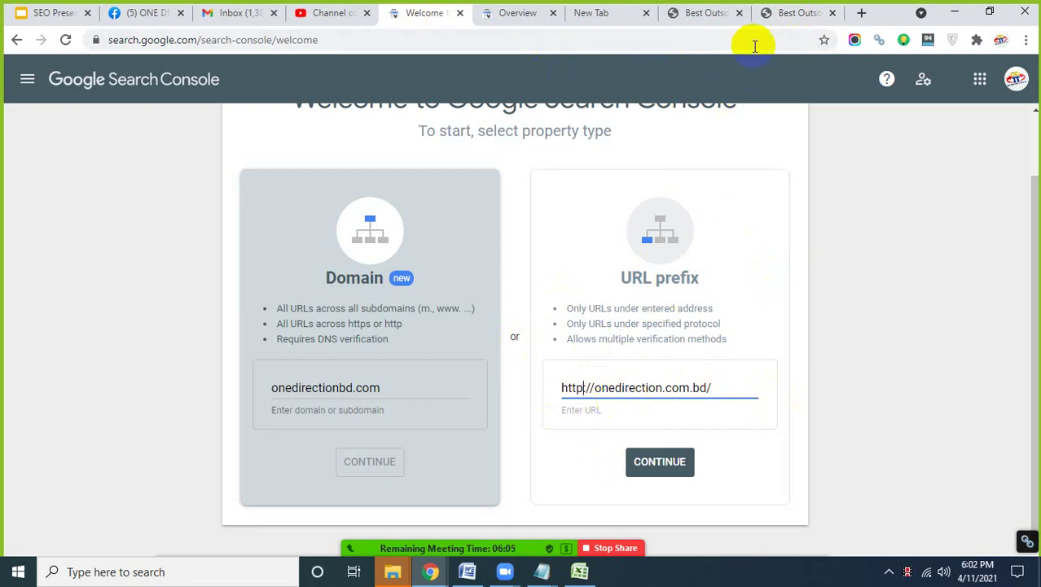
{"action": "left_click", "coordinate": [774, 14]}
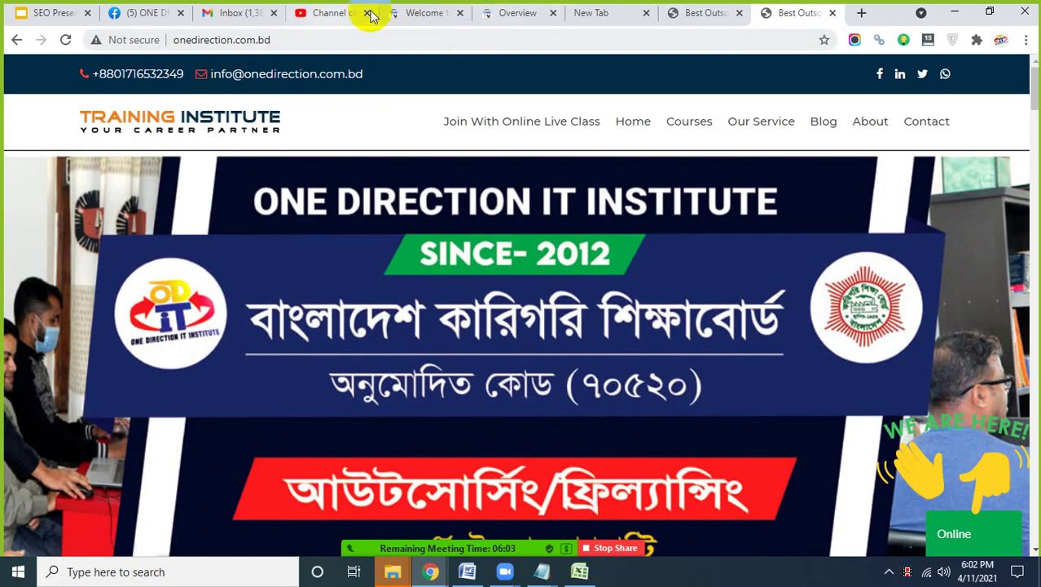
{"action": "left_click", "coordinate": [411, 13]}
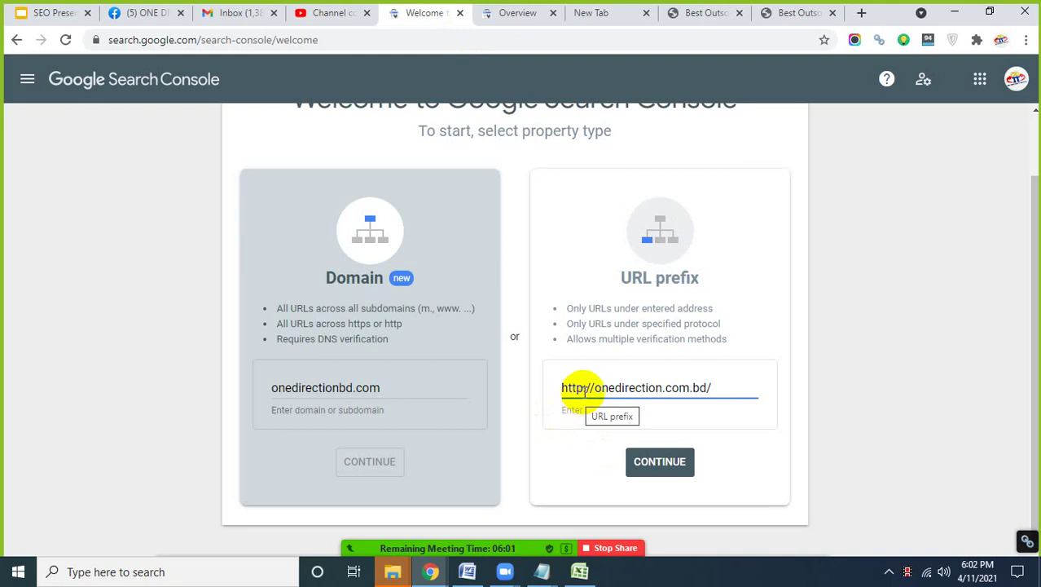
{"action": "type", "text": "s"}
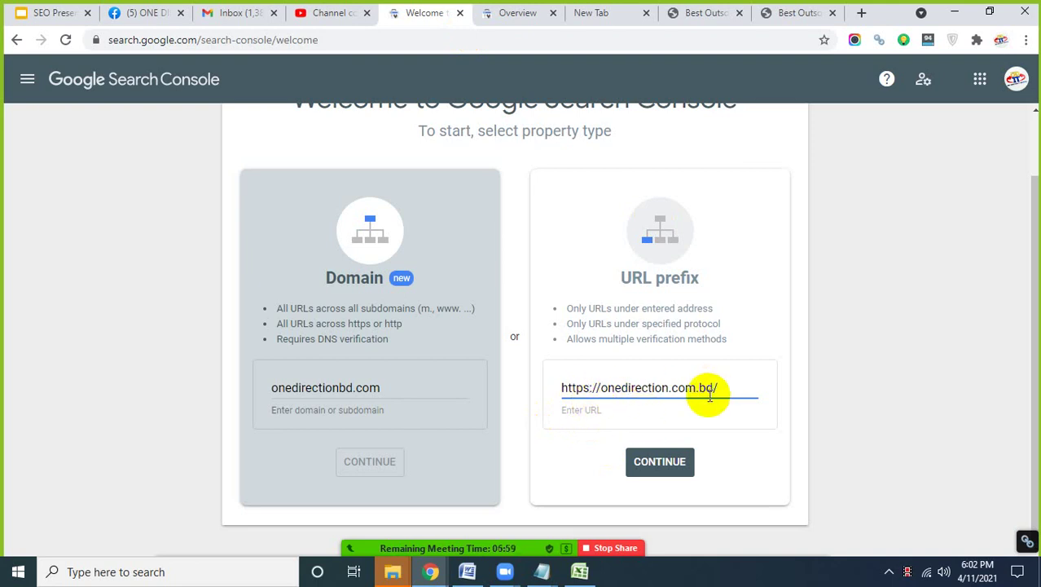
{"action": "type", "text": ":"}
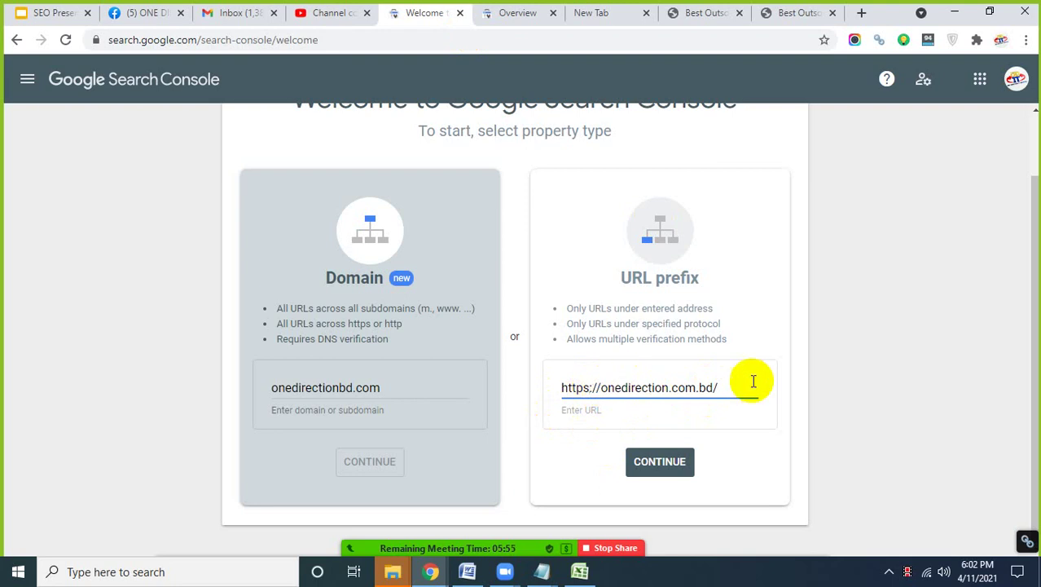
{"action": "left_click_drag", "start_coordinate": [737, 387], "coordinate": [490, 379]}
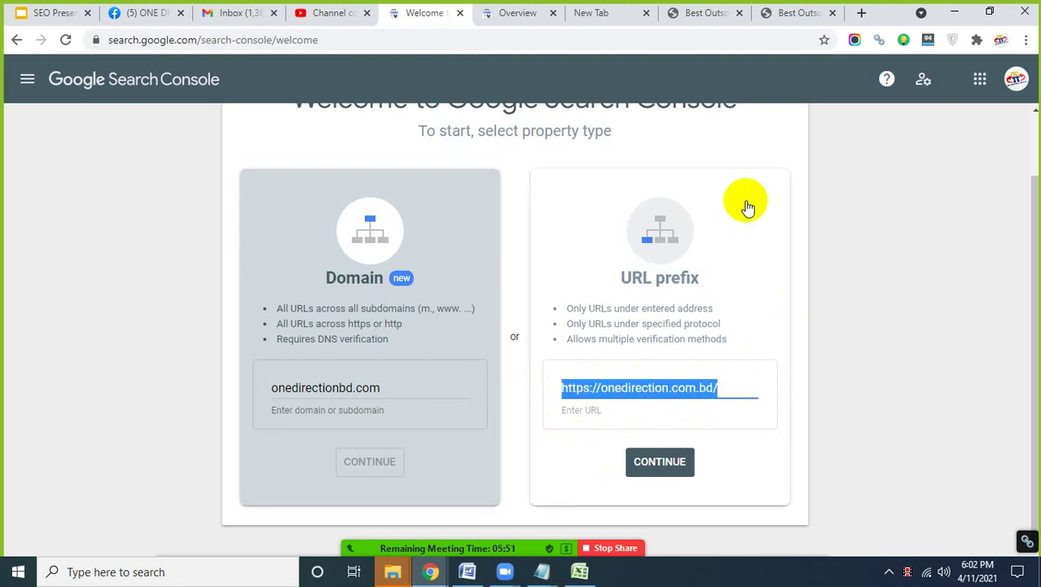
View the loaded One Direction site's address again and return to the Search Console welcome page.
{"action": "left_click", "coordinate": [778, 12]}
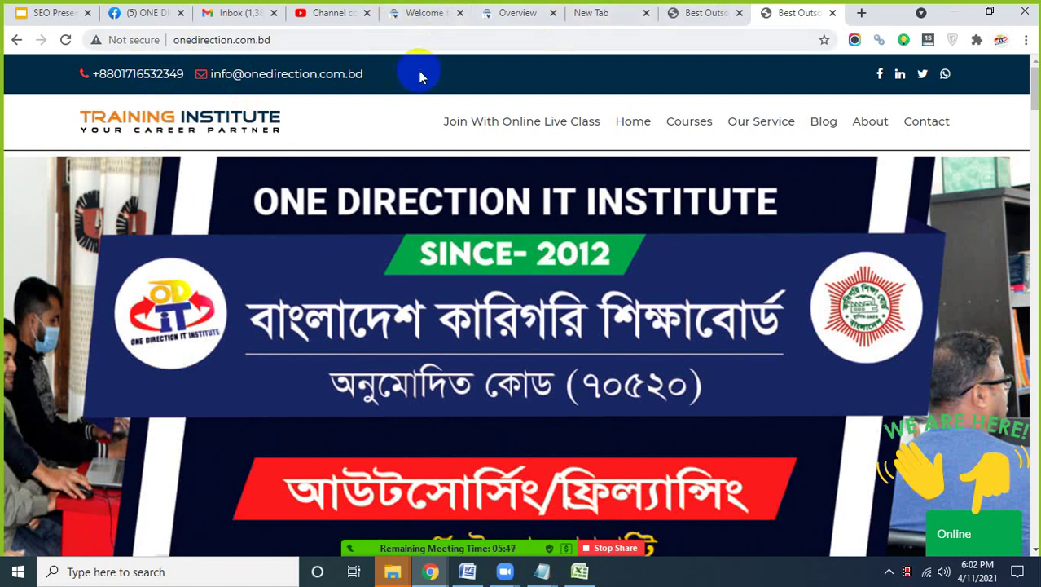
{"action": "left_click", "coordinate": [497, 15]}
{"action": "left_click", "coordinate": [415, 15]}
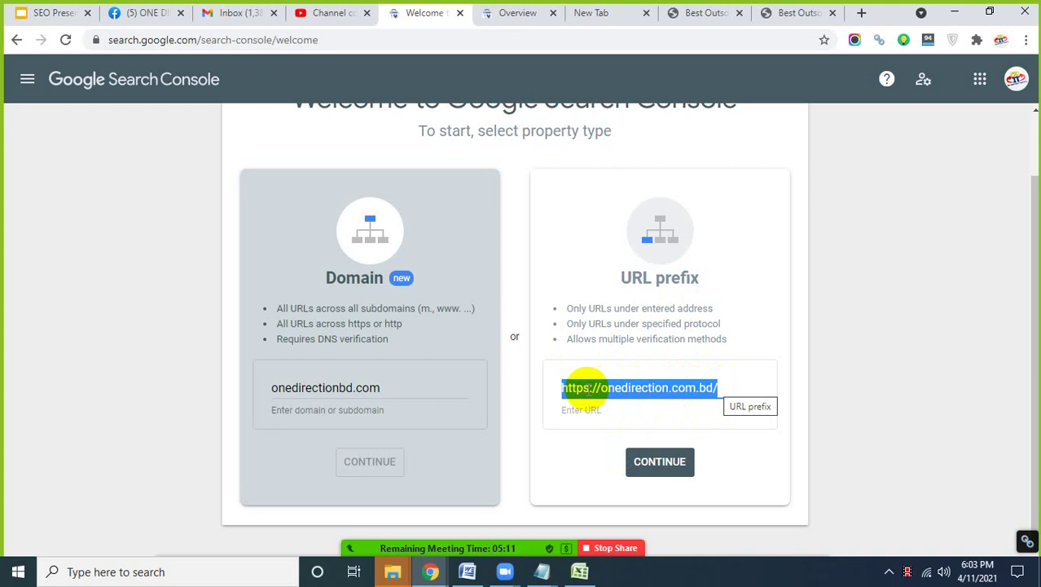
Highlight the https protocol, its letter s and the whole URL in the URL prefix field to examine the address parts.
{"action": "left_click", "coordinate": [588, 389]}
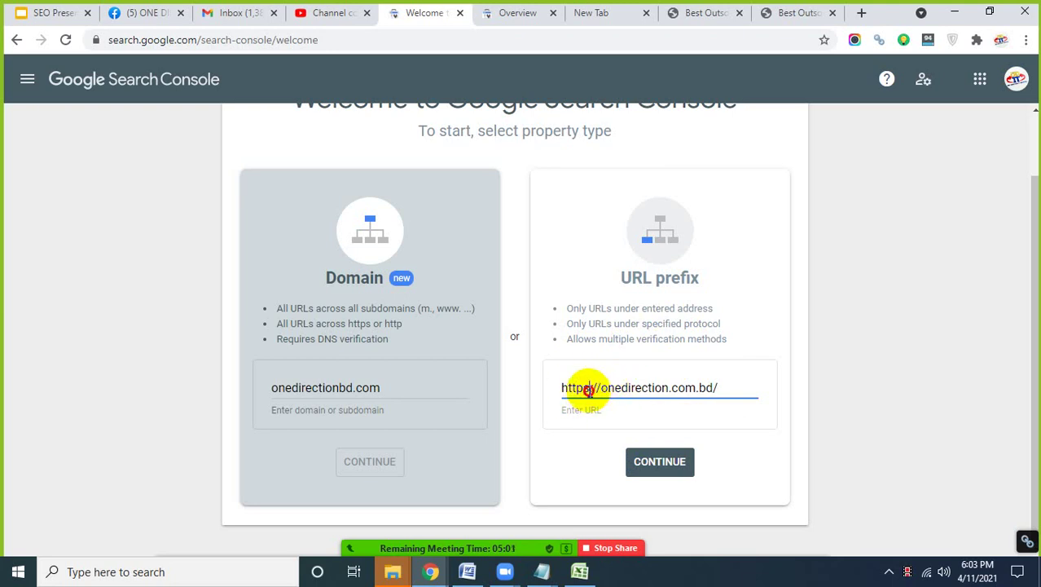
{"action": "left_click_drag", "start_coordinate": [589, 390], "coordinate": [559, 392]}
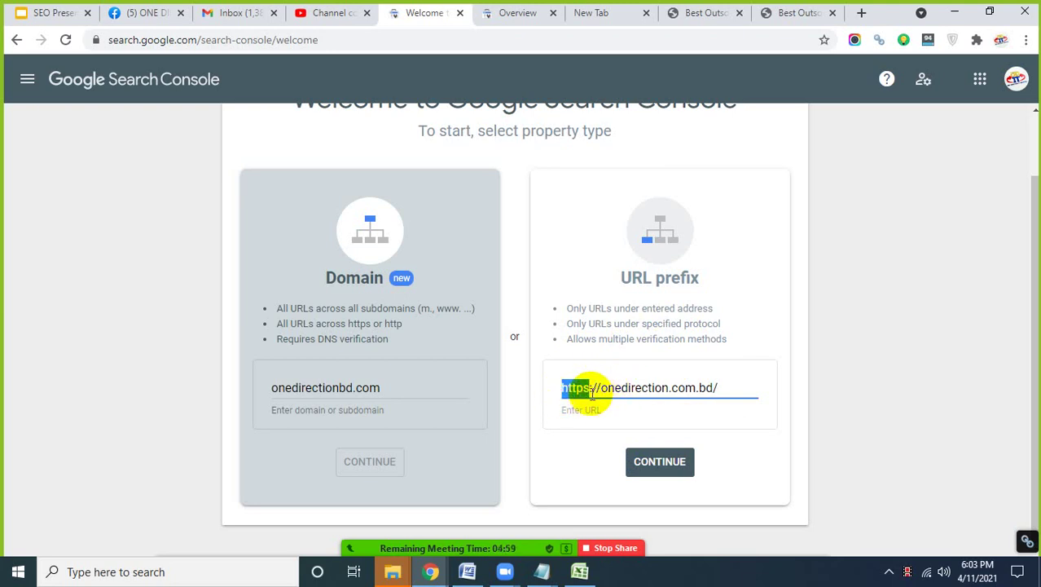
{"action": "left_click_drag", "start_coordinate": [730, 391], "coordinate": [560, 392]}
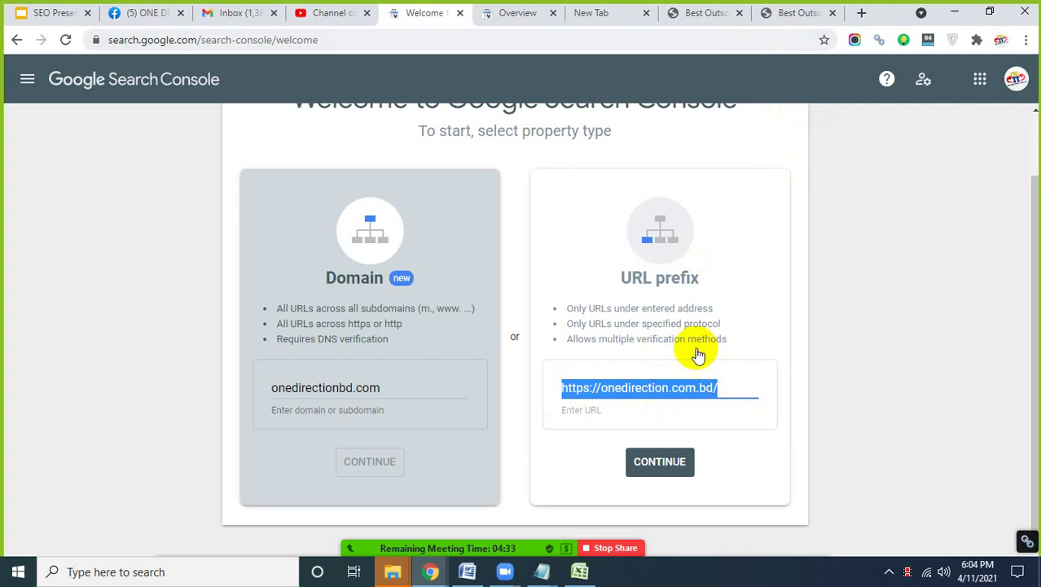
{"action": "left_click", "coordinate": [717, 390]}
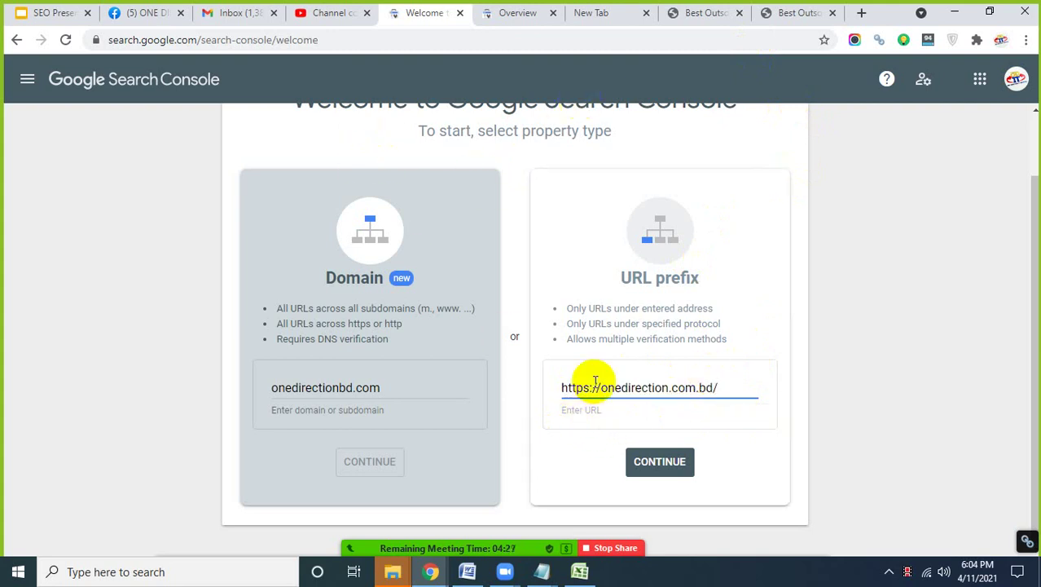
{"action": "mouse_move", "coordinate": [594, 387]}
{"action": "left_mouse_down"}
{"action": "mouse_move", "coordinate": [581, 389]}
{"action": "mouse_move", "coordinate": [598, 388]}
{"action": "left_mouse_up"}
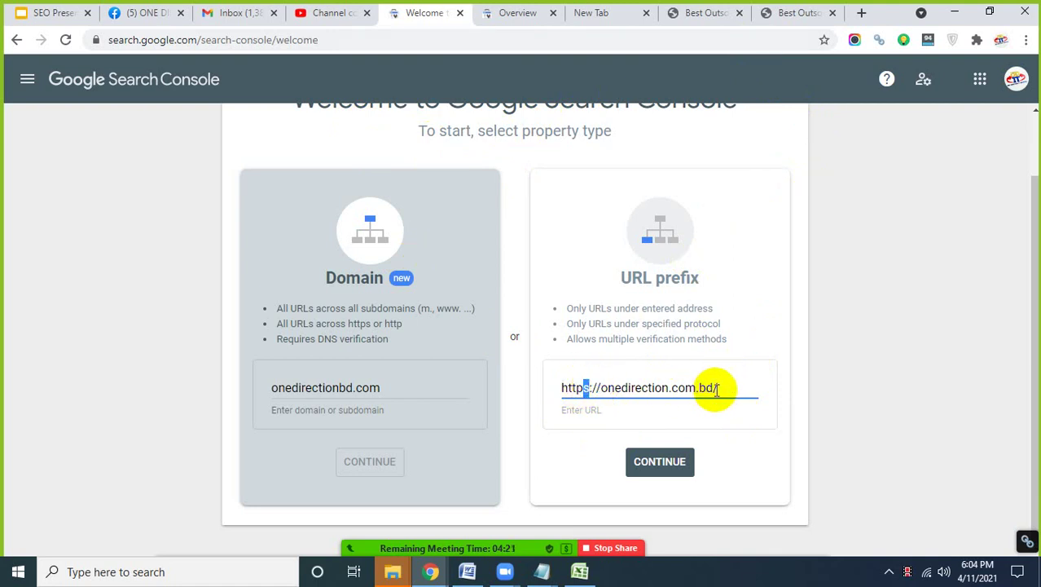
{"action": "left_click_drag", "start_coordinate": [720, 389], "coordinate": [534, 389]}
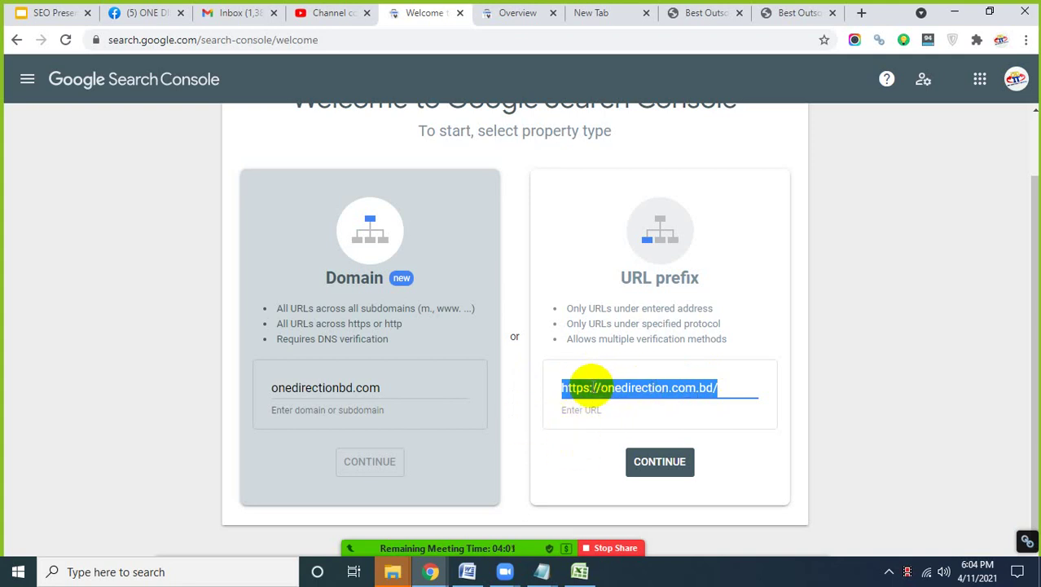
{"action": "left_click", "coordinate": [594, 389]}
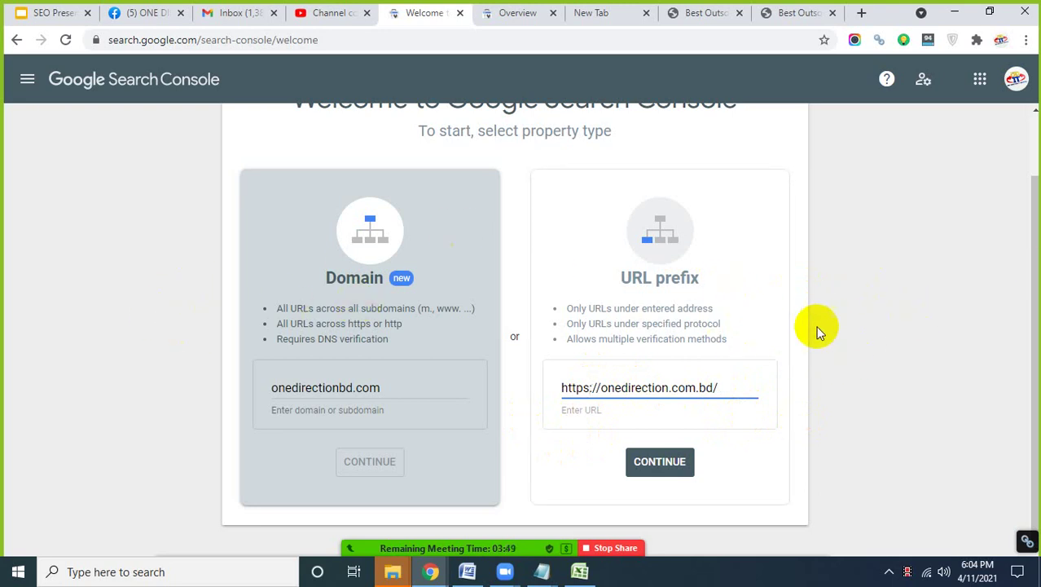
{"action": "left_click_drag", "start_coordinate": [1031, 196], "coordinate": [1037, 193]}
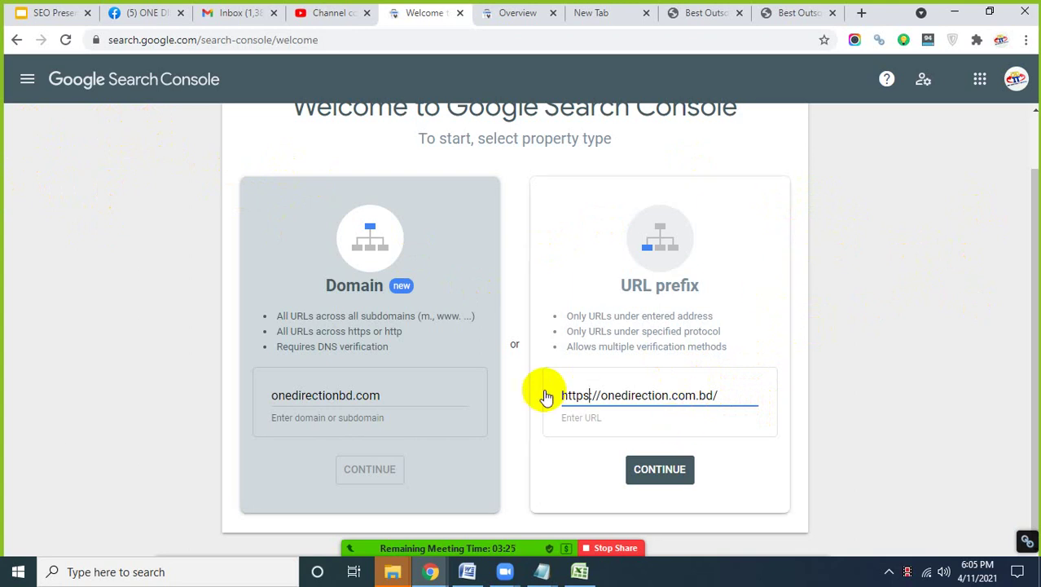
{"action": "left_click", "coordinate": [693, 395]}
{"action": "left_click_drag", "start_coordinate": [692, 394], "coordinate": [542, 395]}
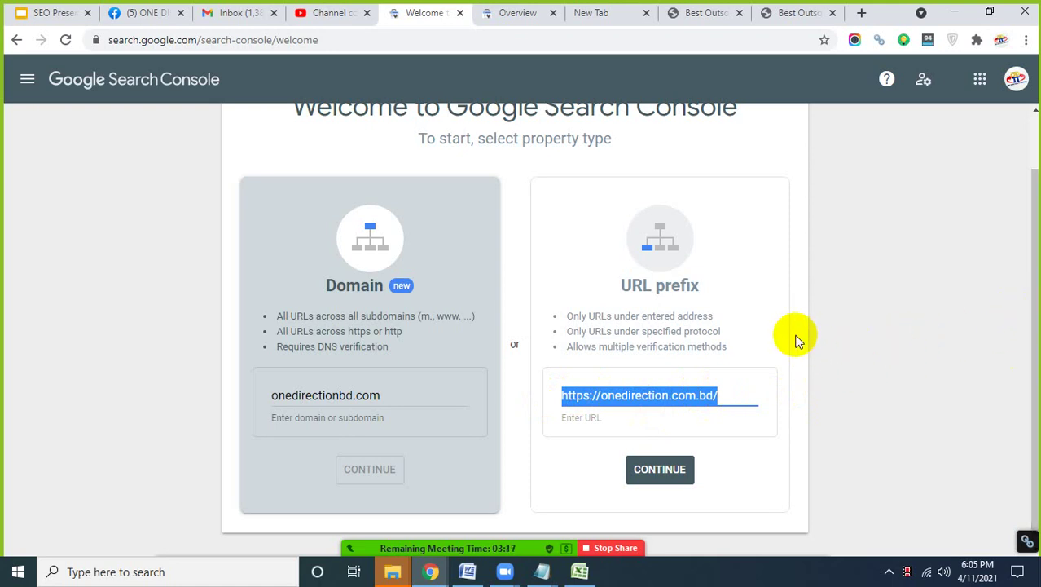
{"action": "left_click", "coordinate": [727, 388]}
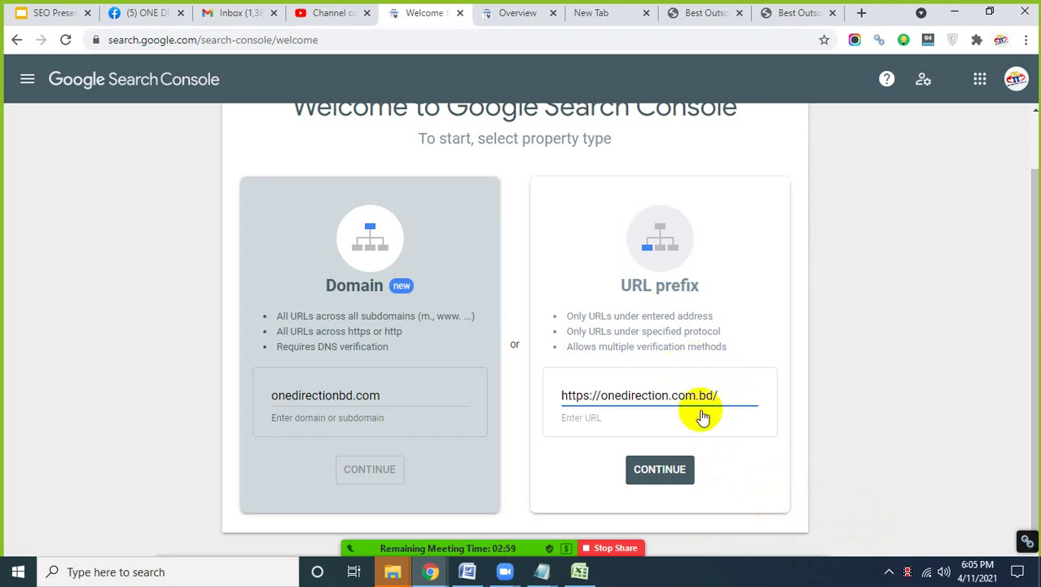
{"action": "type", "text": "/"}
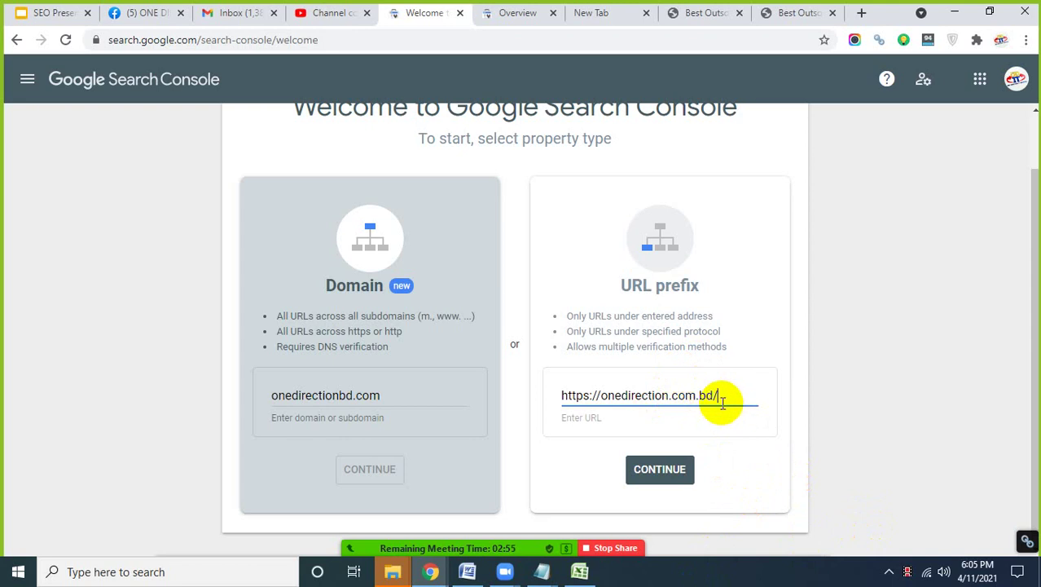
{"action": "scroll", "coordinate": [744, 327], "scroll_direction": "up", "scroll_amount": 1}
{"action": "scroll", "coordinate": [748, 386], "scroll_direction": "down", "scroll_amount": 1}
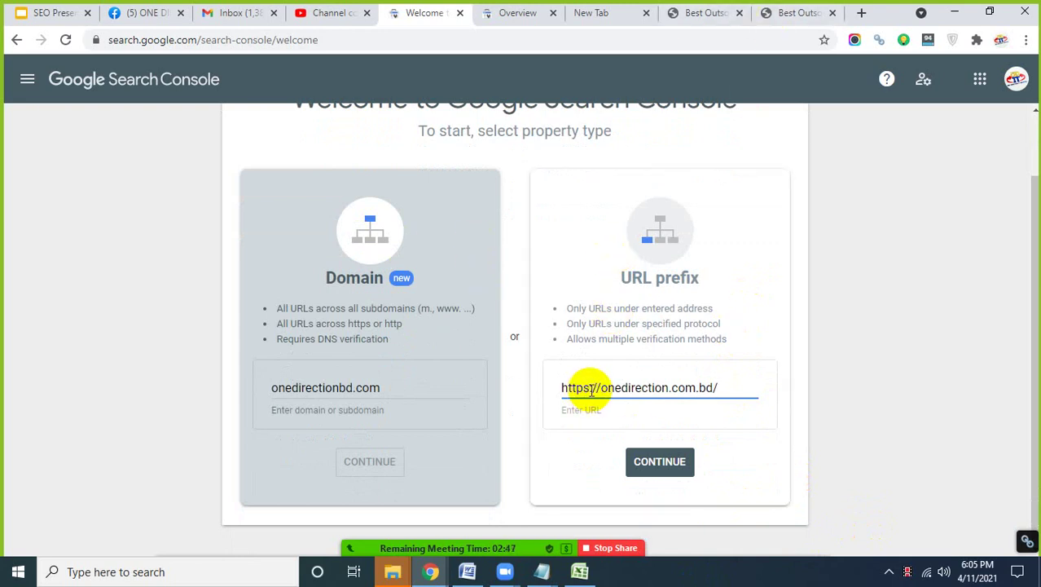
{"action": "mouse_move", "coordinate": [430, 574]}
{"action": "left_click", "coordinate": [488, 512]}
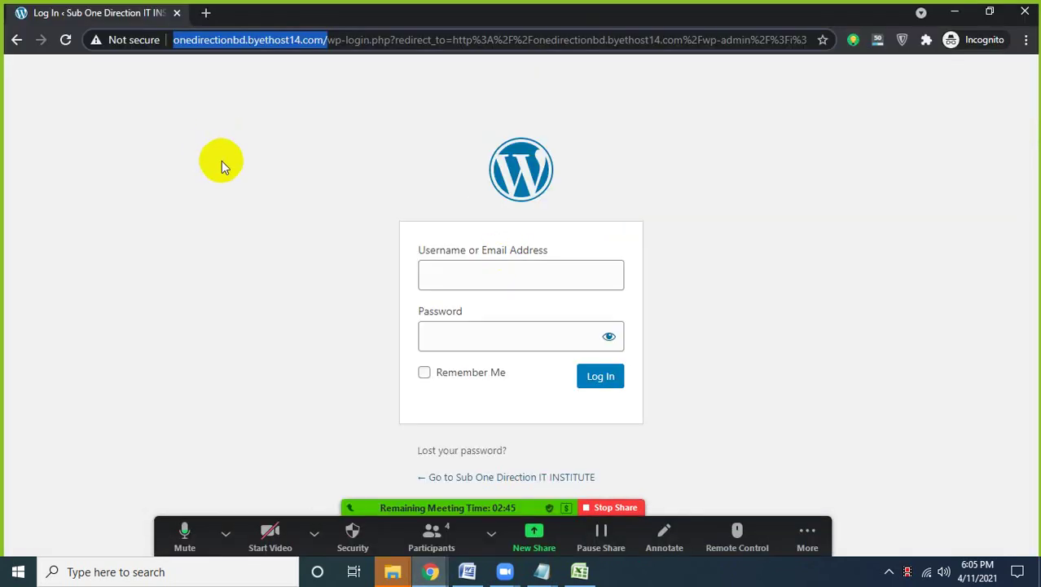
{"action": "left_click", "coordinate": [290, 39]}
{"action": "left_click_drag", "start_coordinate": [322, 37], "coordinate": [144, 39]}
{"action": "key", "text": "ctrl+c"}
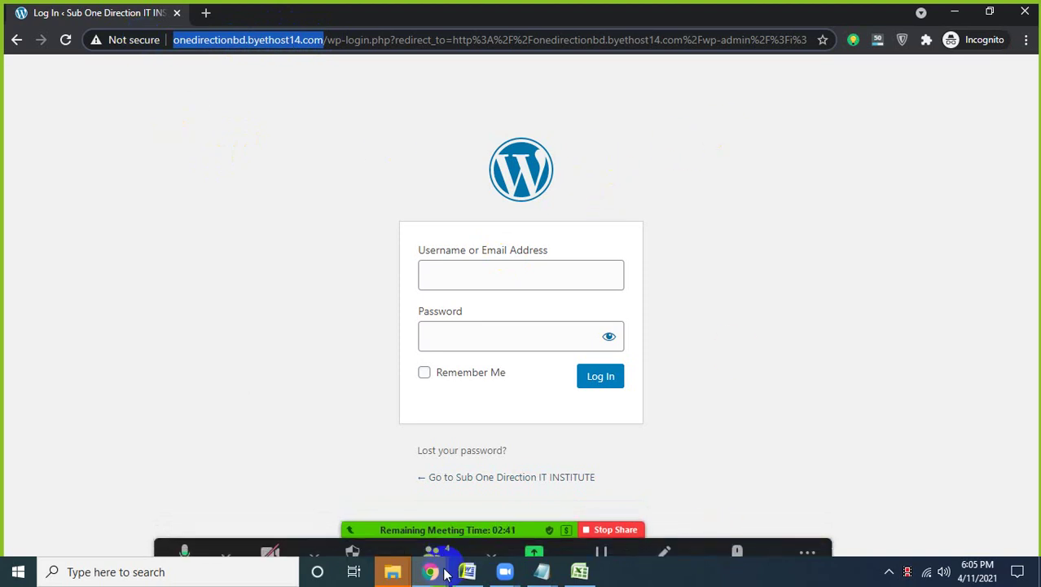
{"action": "mouse_move", "coordinate": [431, 571]}
{"action": "left_click", "coordinate": [379, 530]}
{"action": "left_click_drag", "start_coordinate": [728, 386], "coordinate": [488, 377]}
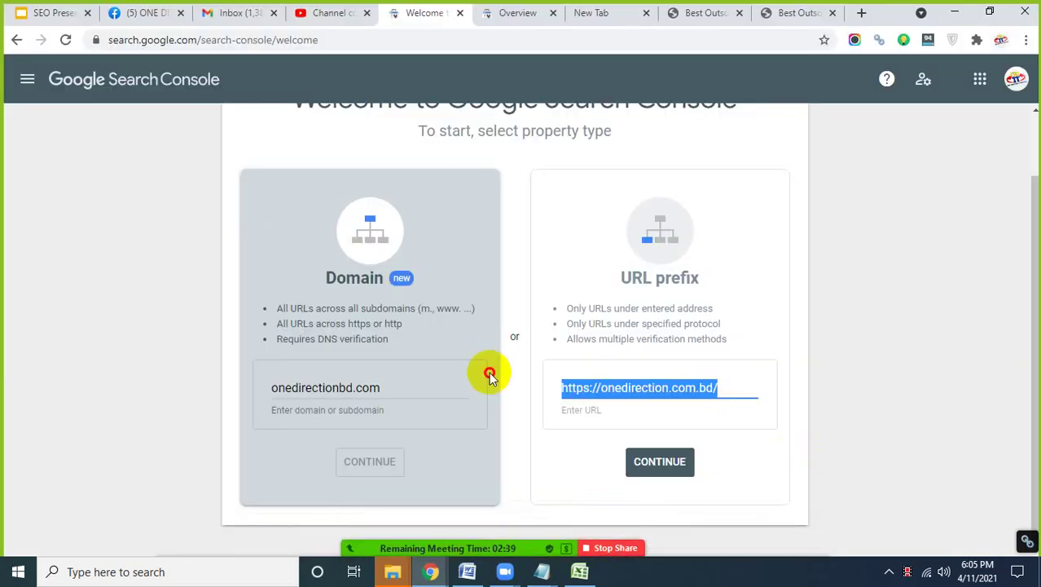
{"action": "key", "text": "ctrl+v"}
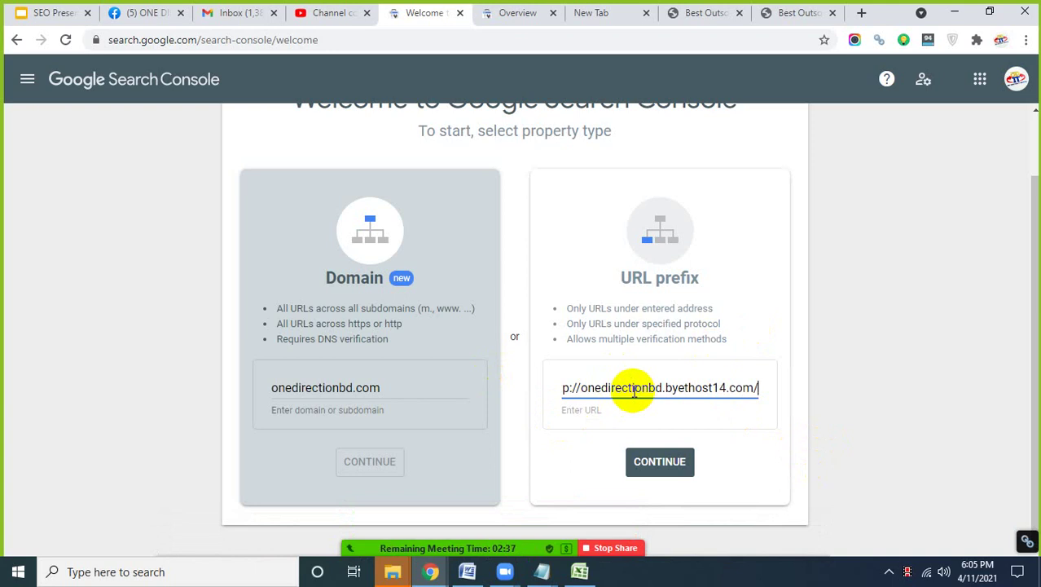
Check the whole pasted URL, submit the URL prefix property and look through the offered ownership verification methods.
{"action": "left_click_drag", "start_coordinate": [633, 388], "coordinate": [505, 390]}
{"action": "left_click", "coordinate": [570, 390]}
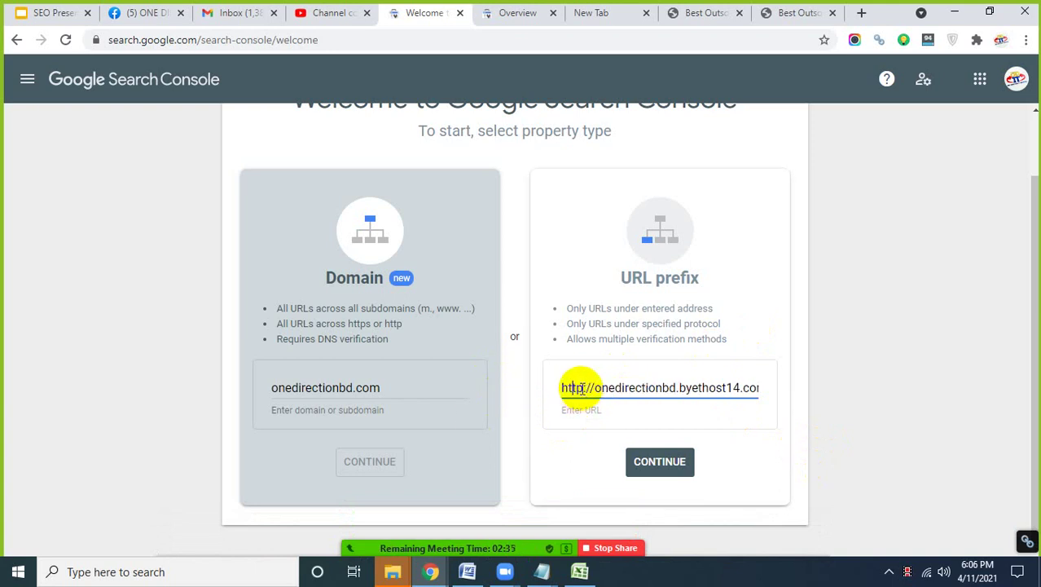
{"action": "left_click_drag", "start_coordinate": [589, 386], "coordinate": [785, 388]}
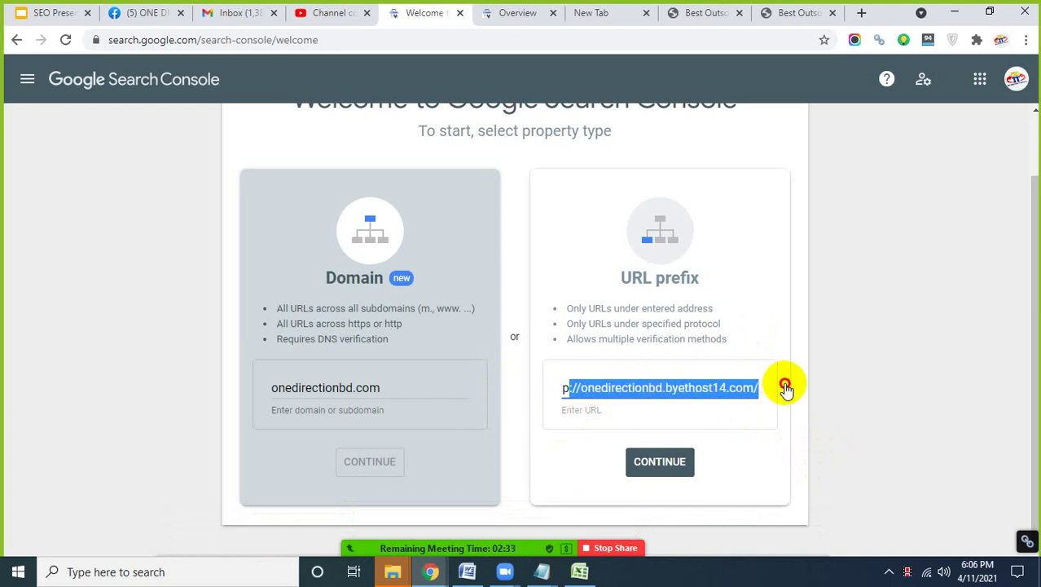
{"action": "left_click", "coordinate": [662, 459]}
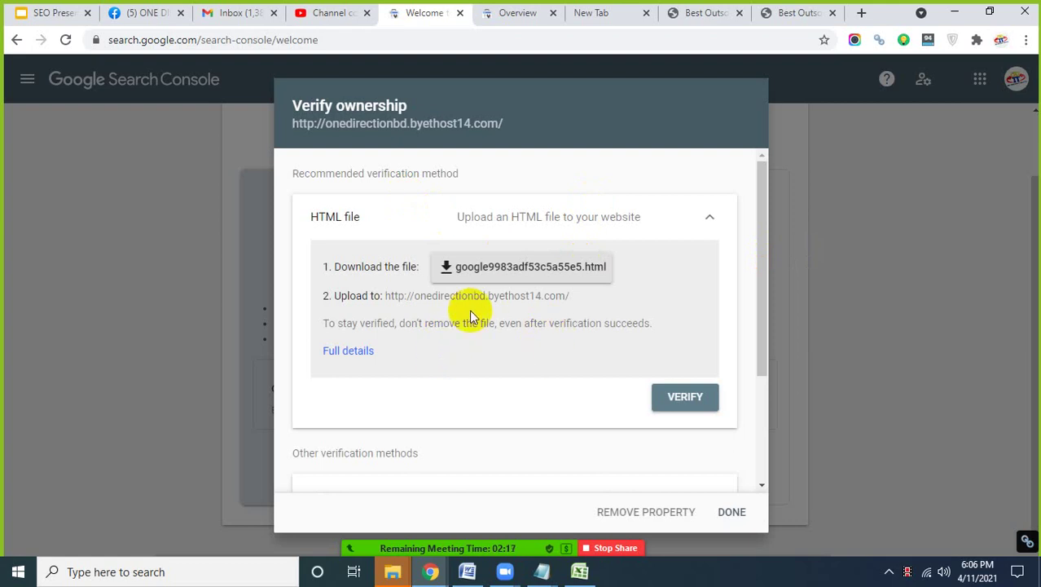
{"action": "scroll", "coordinate": [471, 310], "scroll_direction": "down", "scroll_amount": 3}
{"action": "scroll", "coordinate": [471, 310], "scroll_direction": "up", "scroll_amount": 3}
Switch to the WordPress login page and fill in the account password copied from the Notepad notes.
{"action": "mouse_move", "coordinate": [431, 571]}
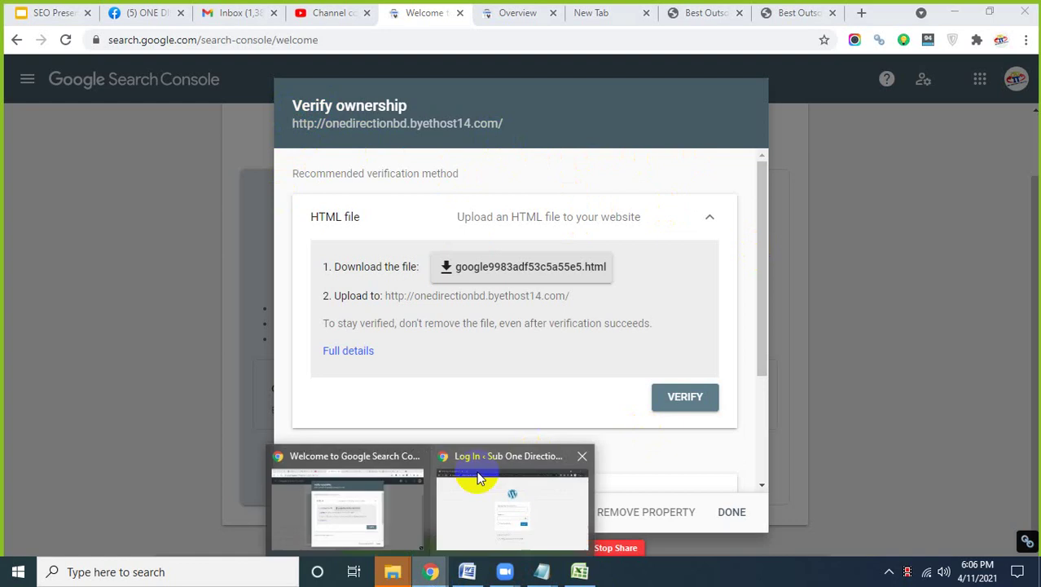
{"action": "left_click", "coordinate": [485, 489]}
{"action": "left_click", "coordinate": [450, 271]}
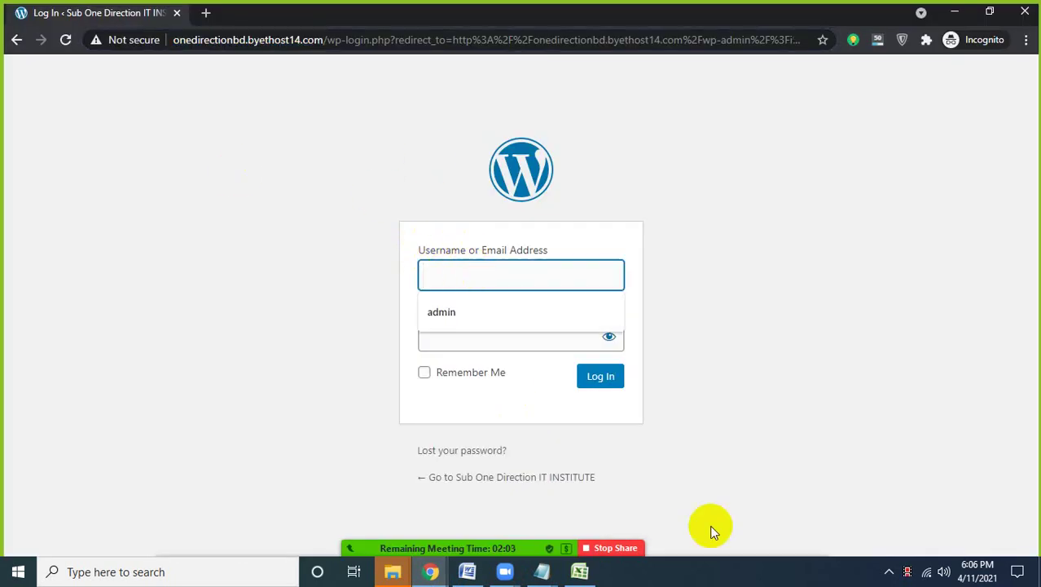
{"action": "mouse_move", "coordinate": [533, 572]}
{"action": "left_click", "coordinate": [709, 496]}
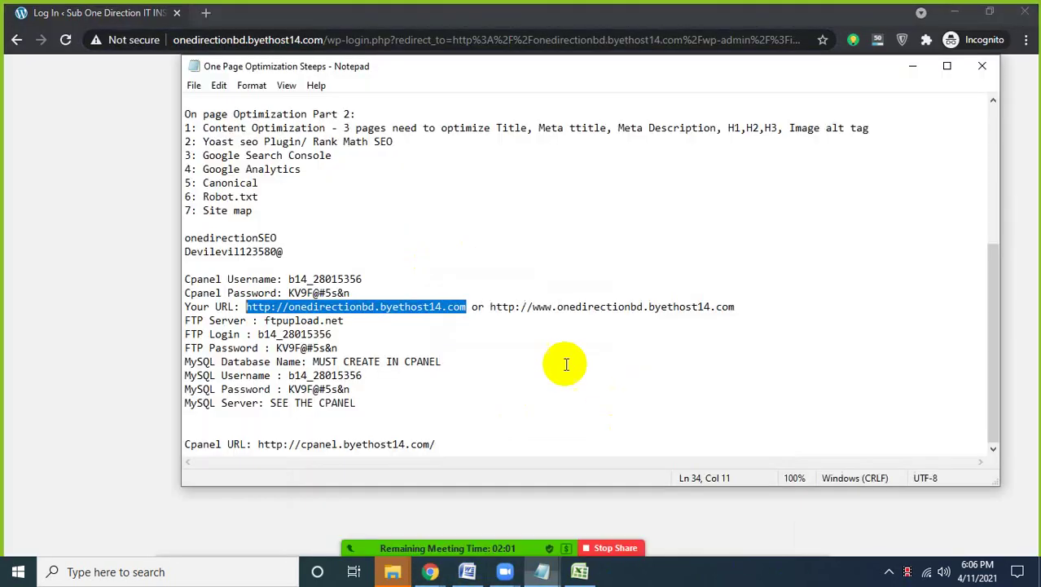
{"action": "left_click_drag", "start_coordinate": [287, 252], "coordinate": [156, 251]}
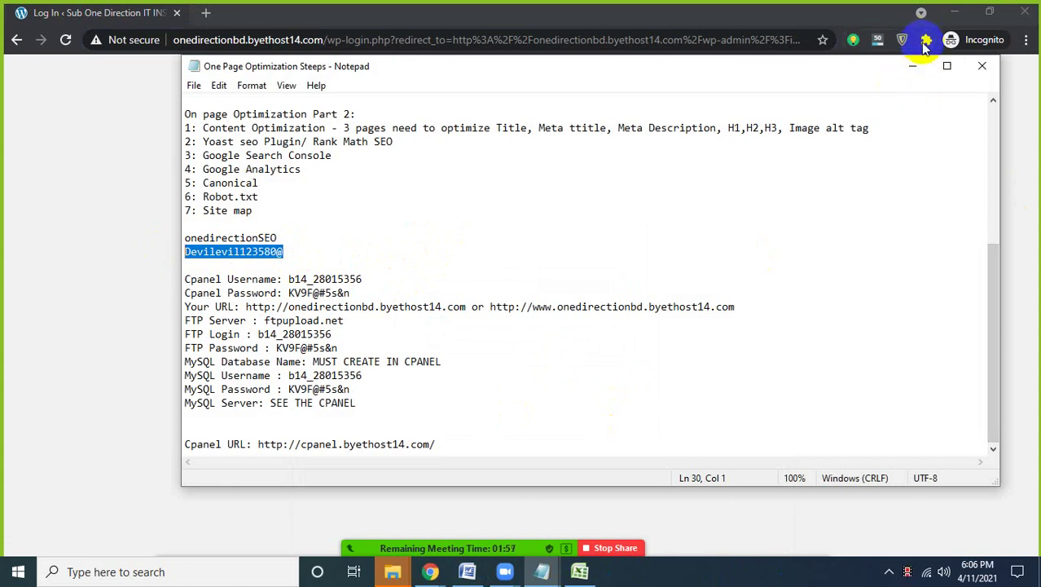
{"action": "left_click", "coordinate": [913, 66]}
{"action": "left_click", "coordinate": [470, 334]}
{"action": "key", "text": "ctrl+v"}
Fill in the WordPress username copied from the Notepad notes and log in to the site's dashboard.
{"action": "left_click", "coordinate": [466, 275]}
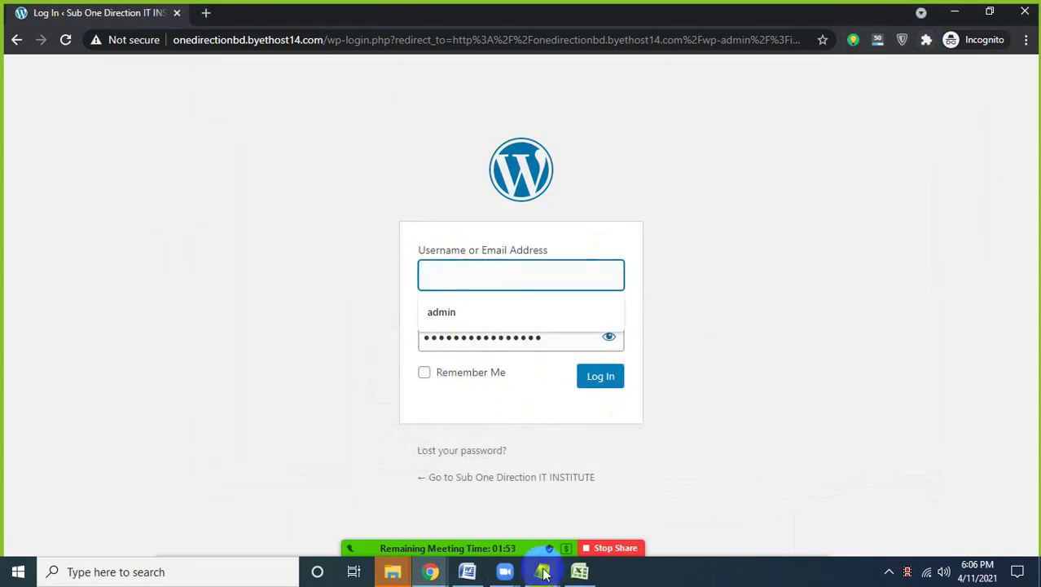
{"action": "mouse_move", "coordinate": [542, 572]}
{"action": "left_click", "coordinate": [629, 501]}
{"action": "left_click_drag", "start_coordinate": [281, 237], "coordinate": [167, 237]}
{"action": "key", "text": "ctrl+c"}
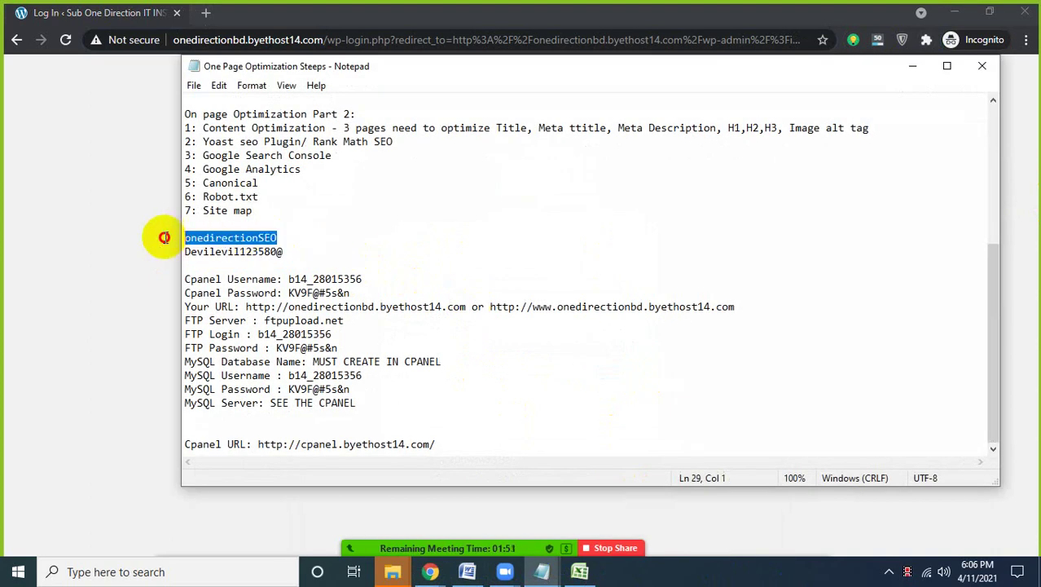
{"action": "left_click", "coordinate": [912, 69]}
{"action": "key", "text": "ctrl+v"}
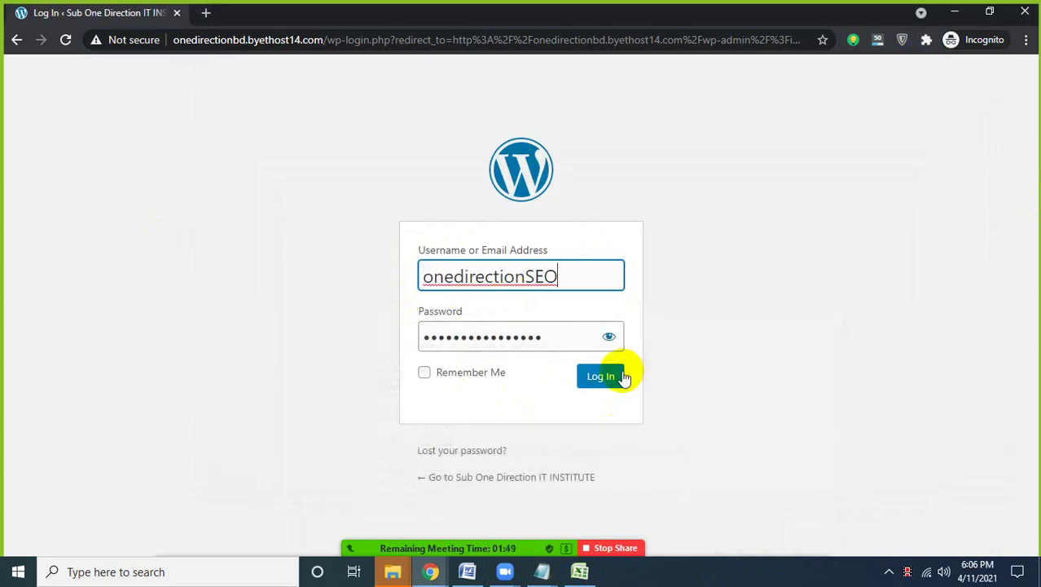
{"action": "left_click", "coordinate": [611, 376]}
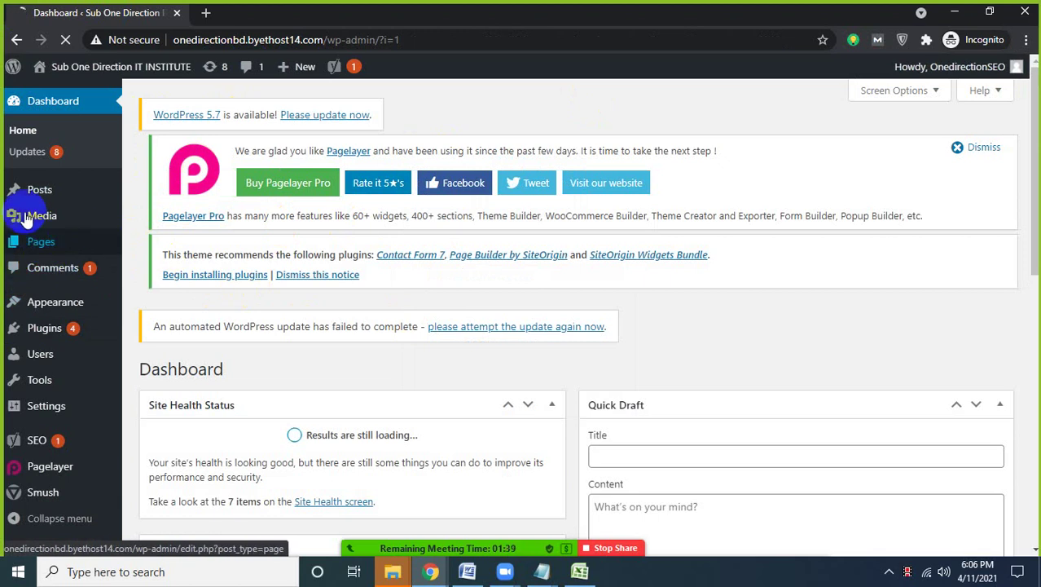
Look over the WordPress dashboard and return to the ownership verification in Search Console.
{"action": "scroll", "coordinate": [44, 366], "scroll_direction": "down", "scroll_amount": 5}
{"action": "scroll", "coordinate": [44, 377], "scroll_direction": "up", "scroll_amount": 5}
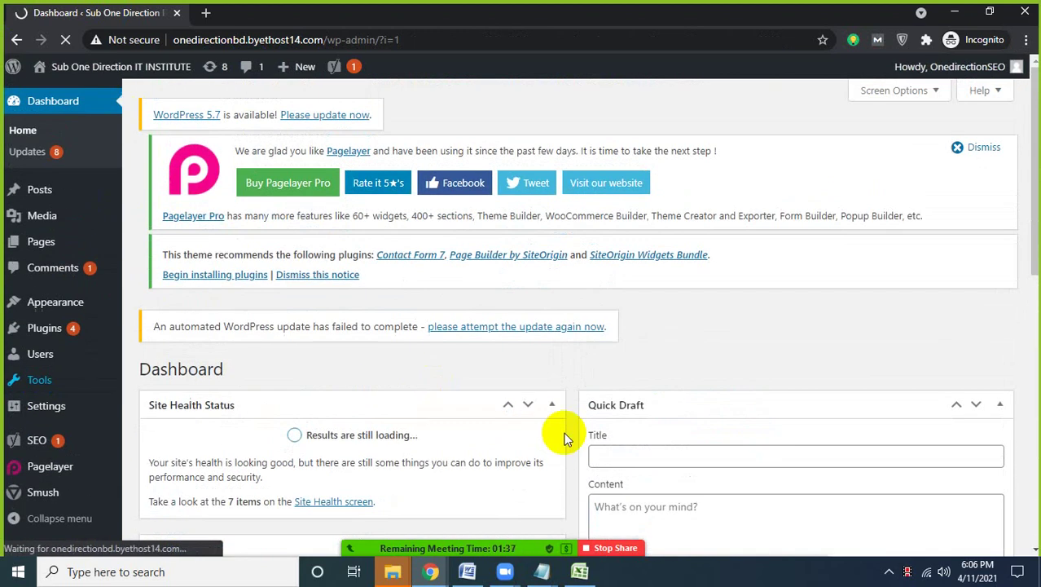
{"action": "mouse_move", "coordinate": [446, 577]}
{"action": "left_click", "coordinate": [400, 493]}
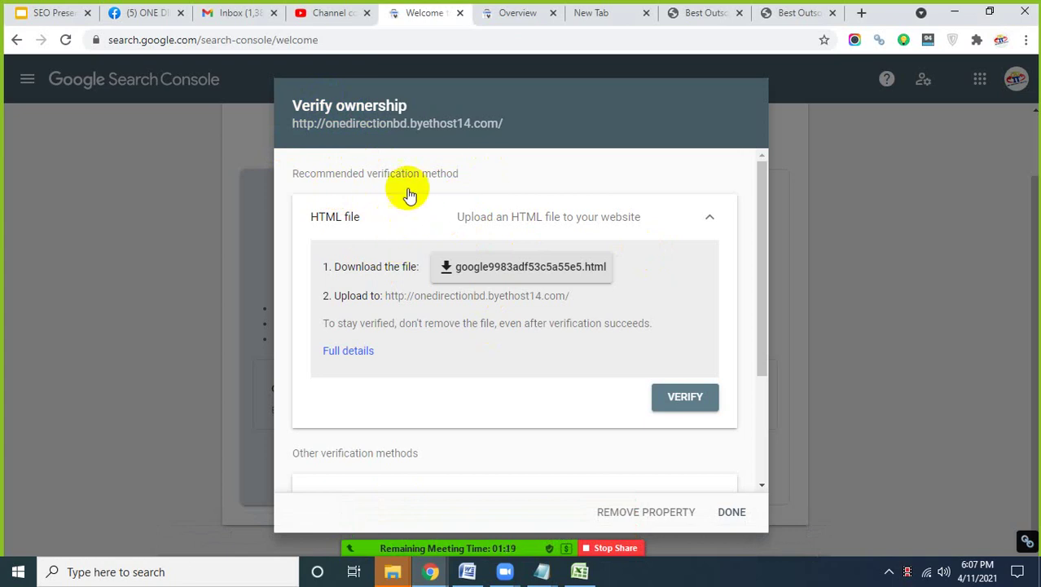
View the open One Direction site and come back to the Verify ownership dialog.
{"action": "left_click", "coordinate": [601, 269]}
{"action": "left_click", "coordinate": [500, 101]}
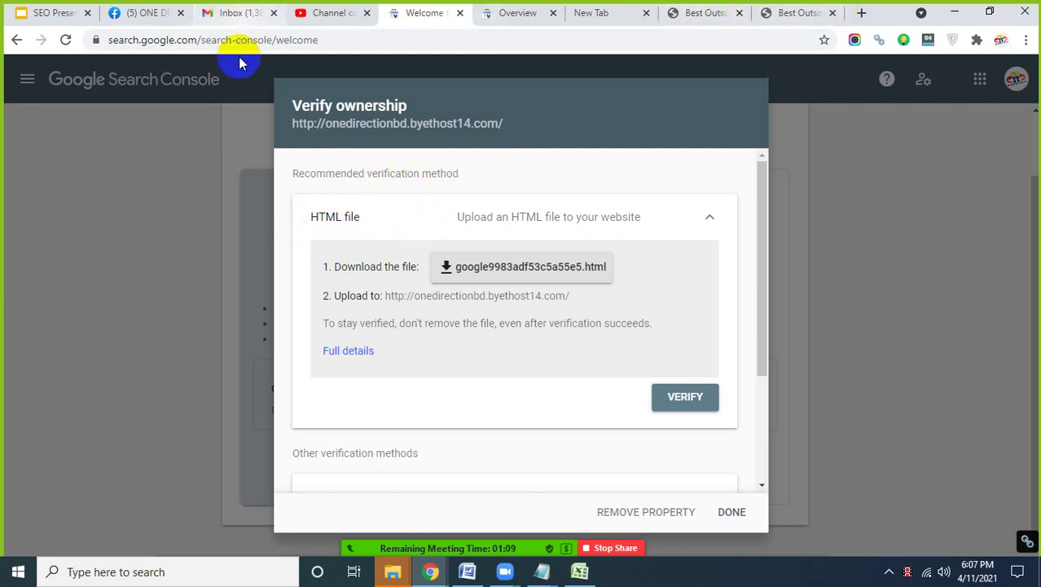
{"action": "left_click", "coordinate": [629, 12]}
{"action": "left_click", "coordinate": [702, 11]}
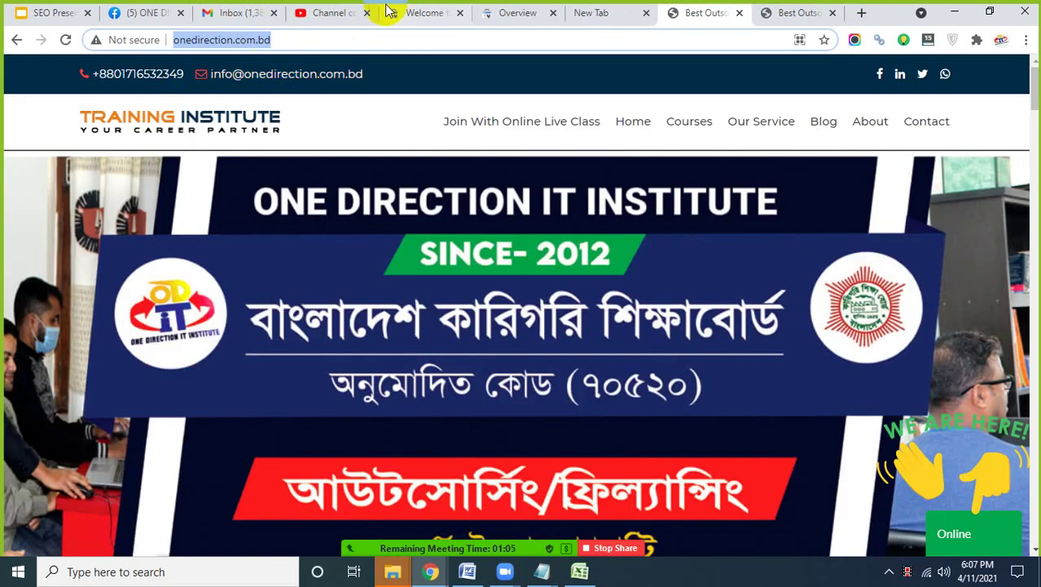
{"action": "left_click", "coordinate": [410, 11]}
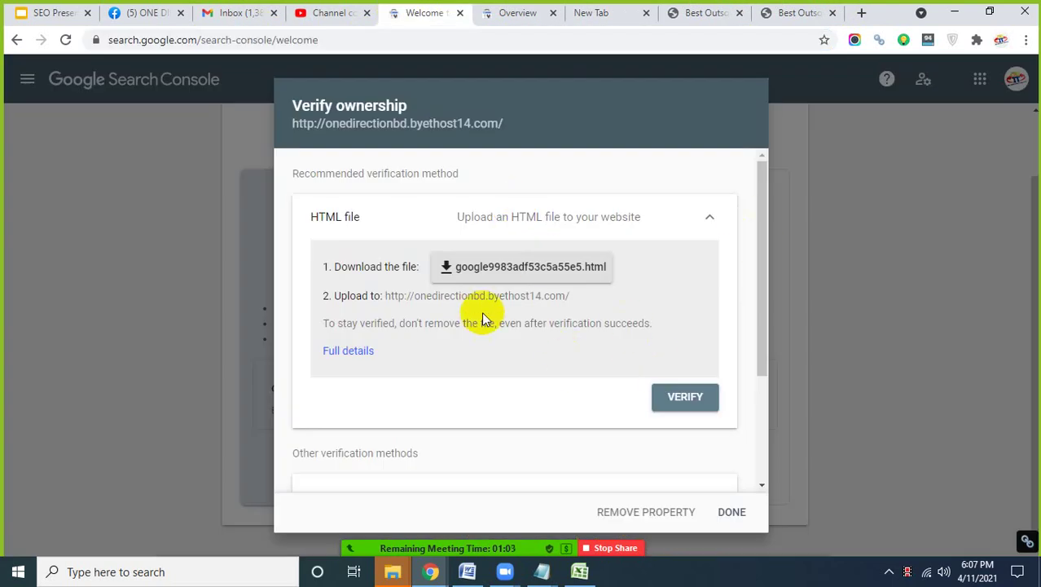
Review the recommended HTML file method and the other verification methods in the Verify ownership dialog.
{"action": "left_click_drag", "start_coordinate": [760, 346], "coordinate": [733, 306]}
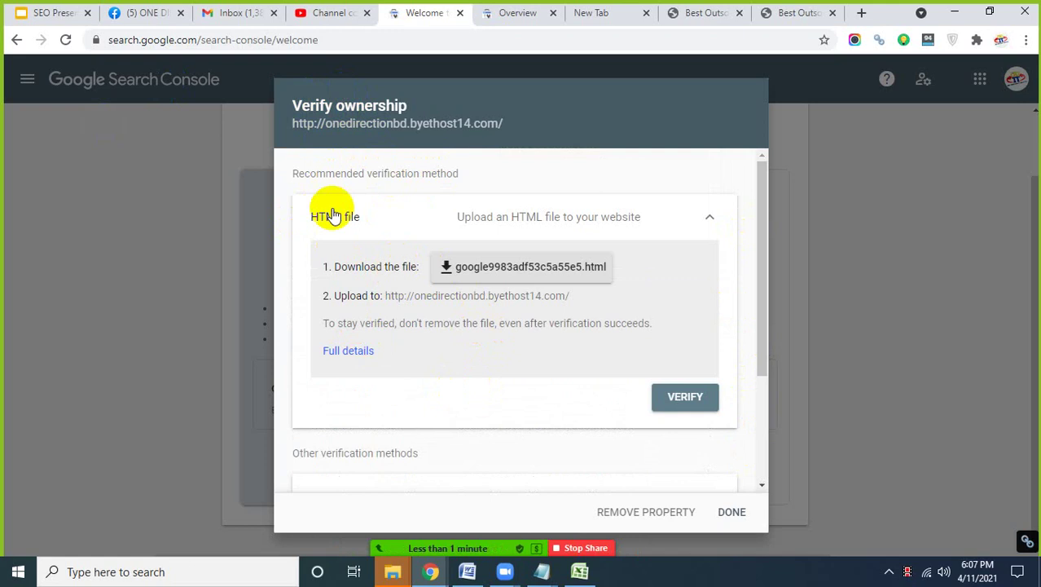
{"action": "scroll", "coordinate": [521, 317], "scroll_direction": "down", "scroll_amount": 1}
{"action": "scroll", "coordinate": [465, 295], "scroll_direction": "up", "scroll_amount": 1}
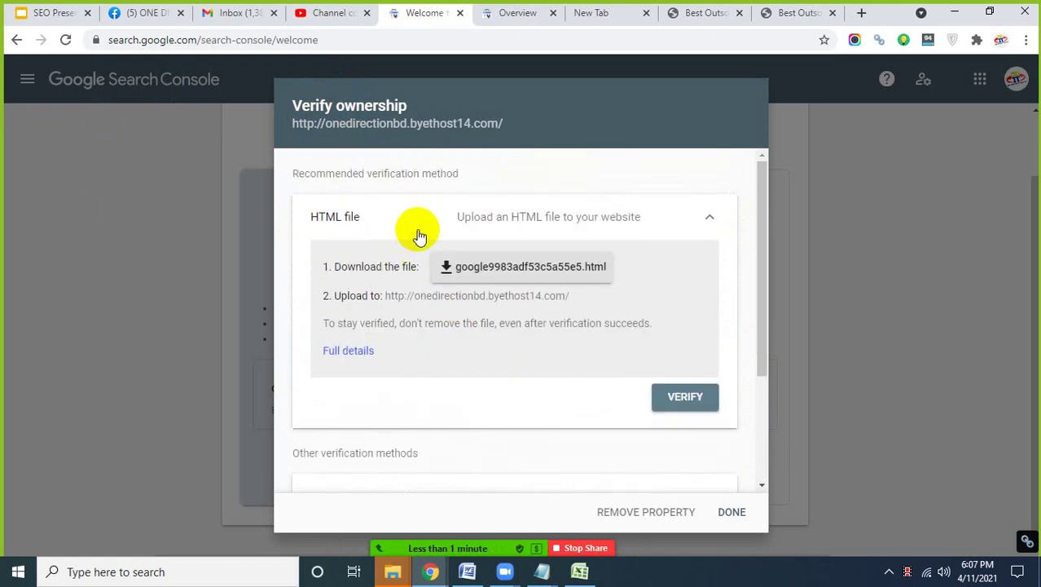
{"action": "scroll", "coordinate": [440, 240], "scroll_direction": "down", "scroll_amount": 2}
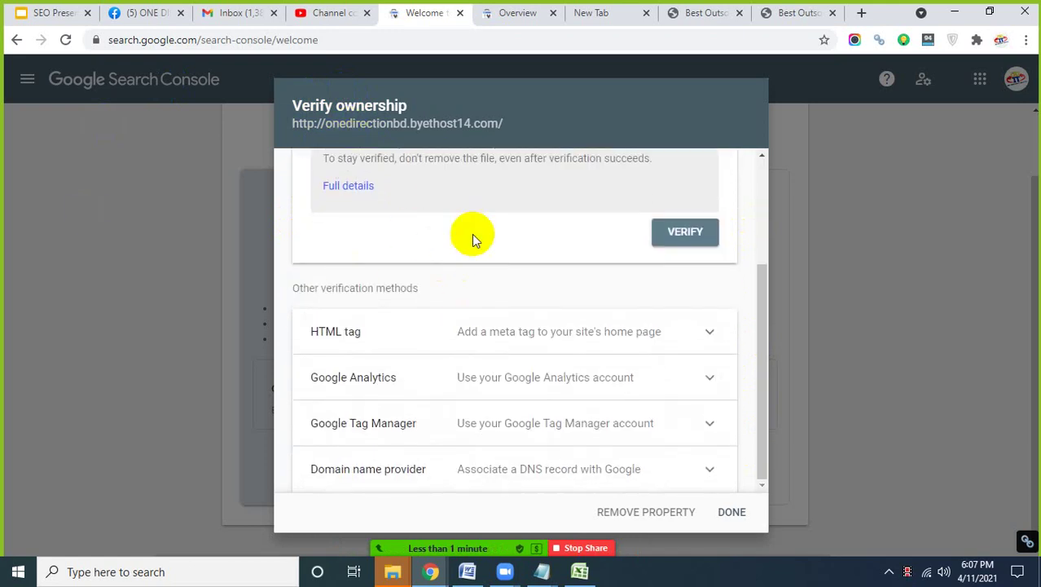
{"action": "scroll", "coordinate": [472, 241], "scroll_direction": "up", "scroll_amount": 2}
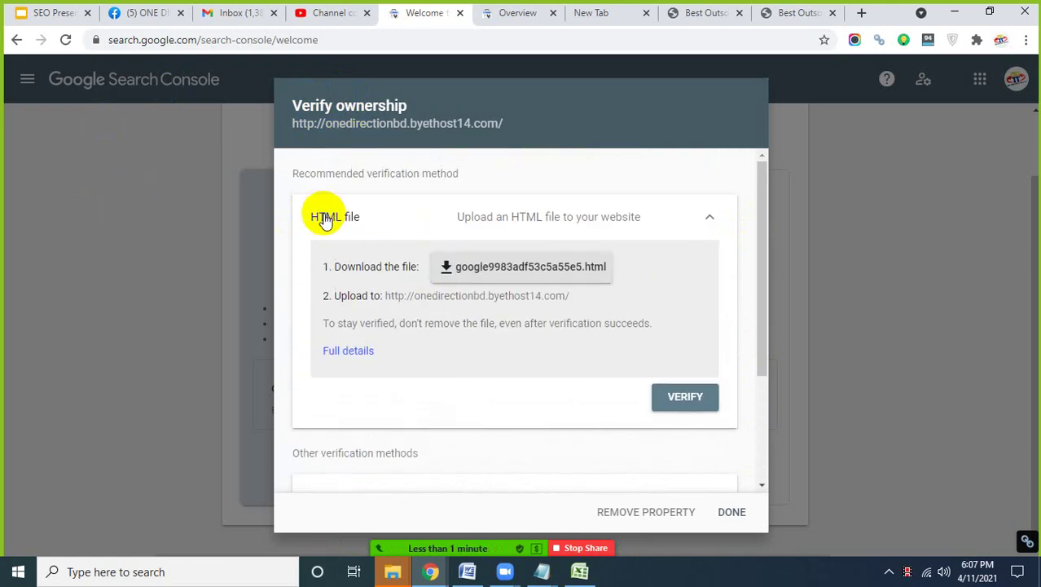
{"action": "scroll", "coordinate": [334, 220], "scroll_direction": "down", "scroll_amount": 2}
{"action": "scroll", "coordinate": [407, 220], "scroll_direction": "up", "scroll_amount": 2}
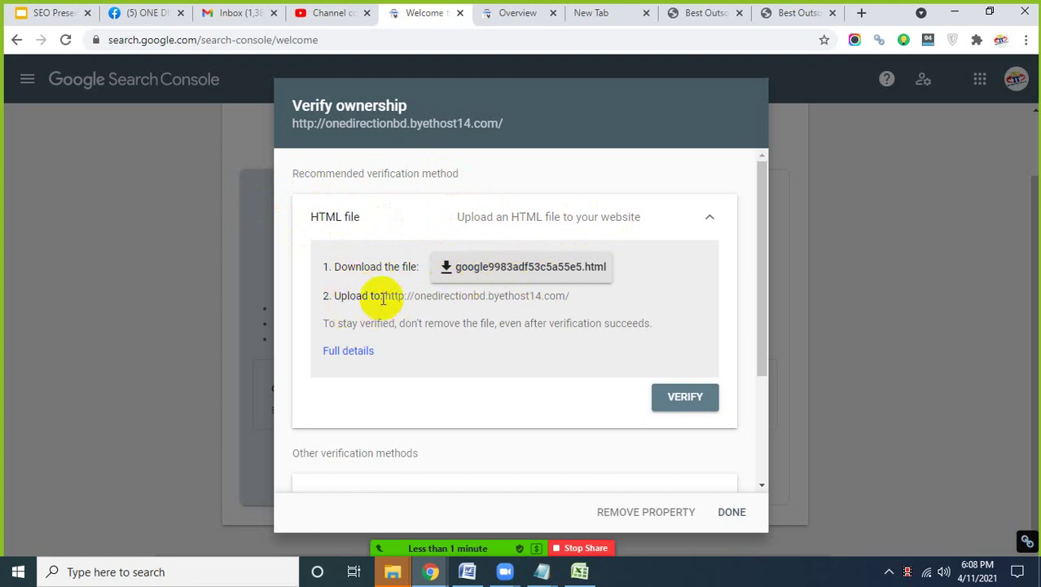
Highlight the upload address of the HTML file method, view the WordPress dashboard and return to Search Console.
{"action": "left_click_drag", "start_coordinate": [389, 295], "coordinate": [573, 295]}
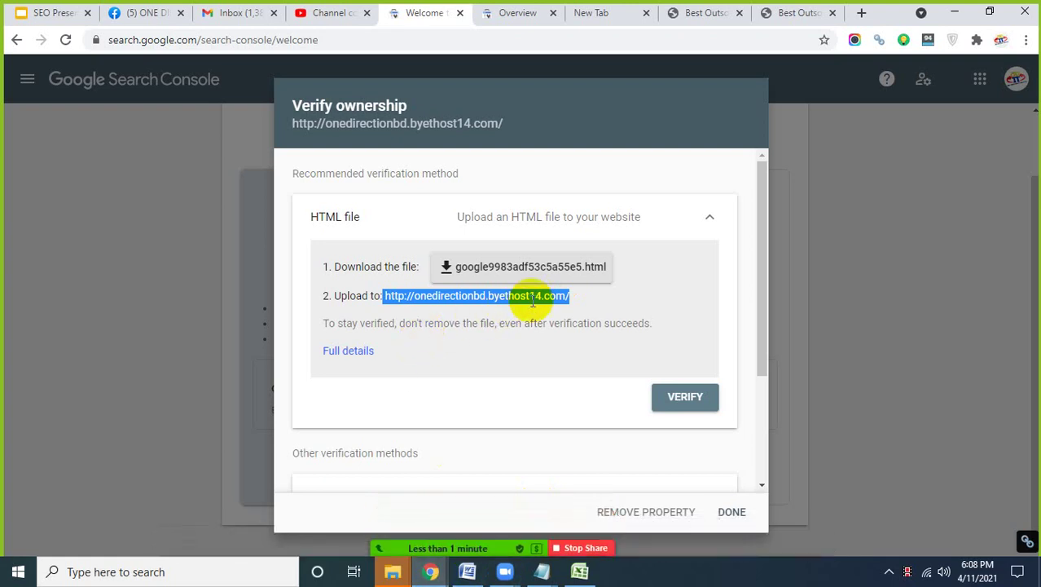
{"action": "left_click", "coordinate": [431, 571]}
{"action": "left_click", "coordinate": [500, 525]}
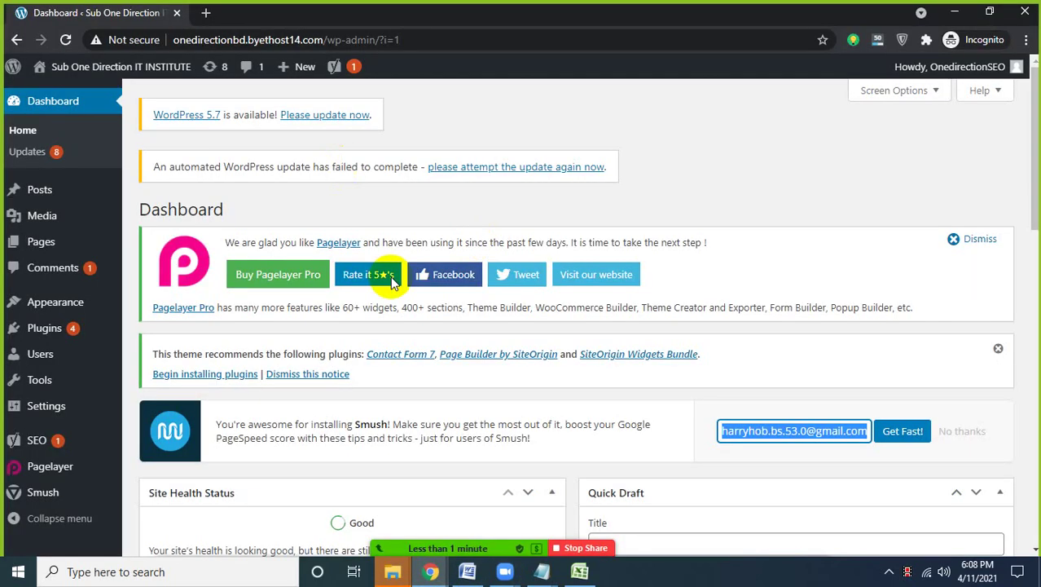
{"action": "left_click", "coordinate": [415, 519]}
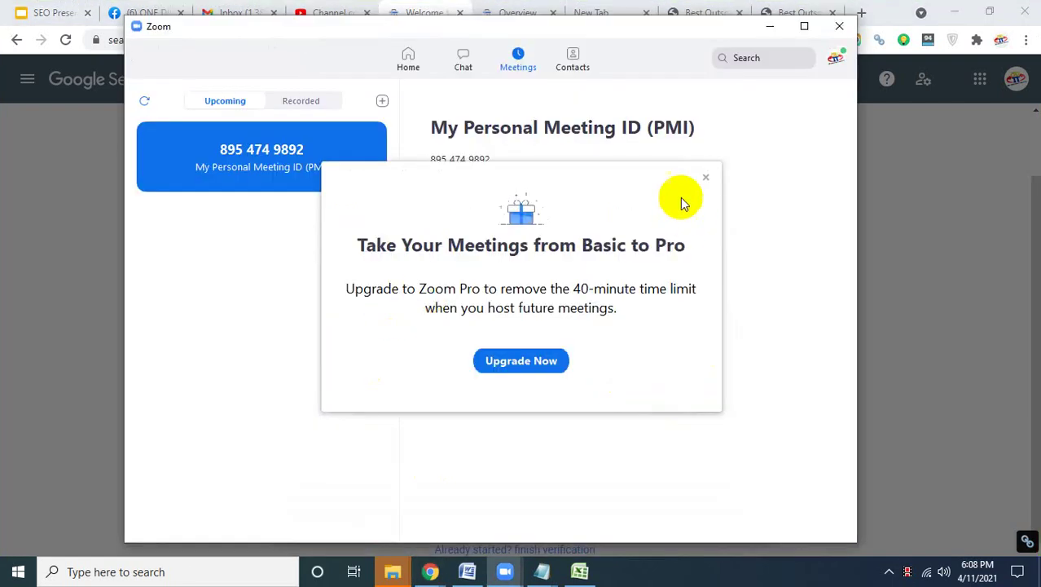
Share the entire screen in the Zoom meeting and minimize the Zoom home window.
{"action": "left_click", "coordinate": [706, 179]}
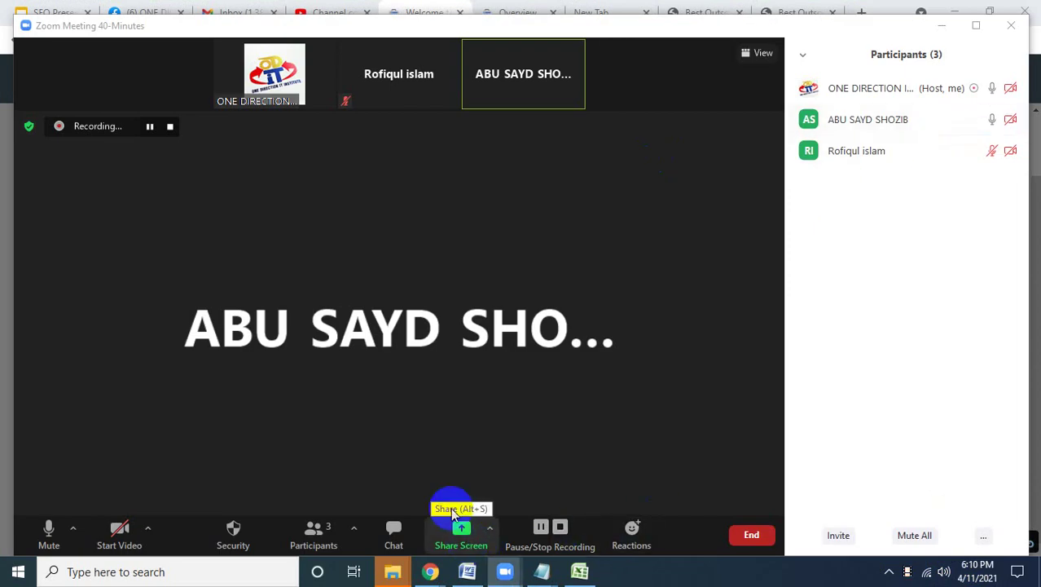
{"action": "left_click", "coordinate": [462, 530]}
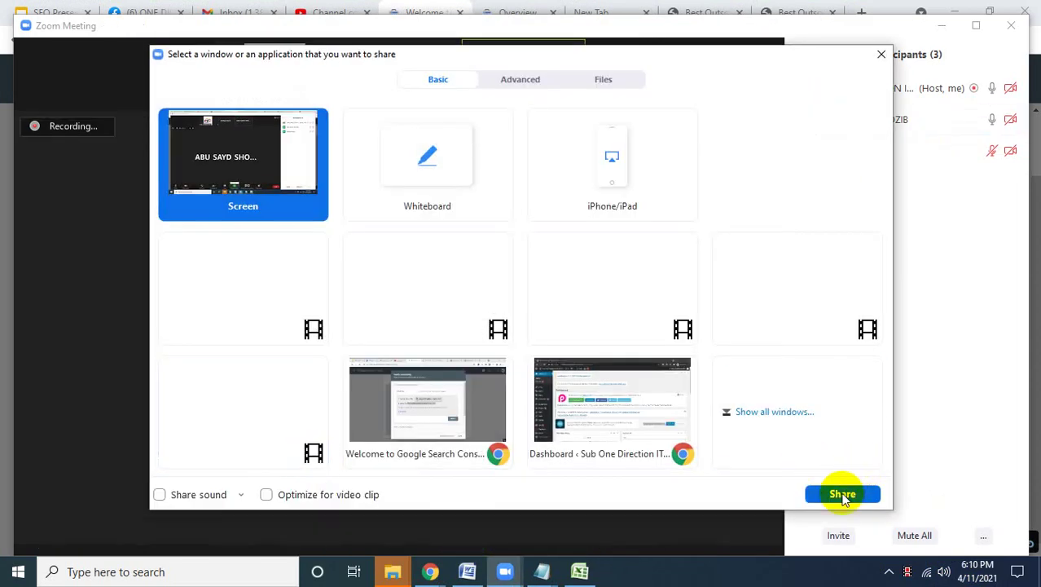
{"action": "left_click", "coordinate": [843, 494]}
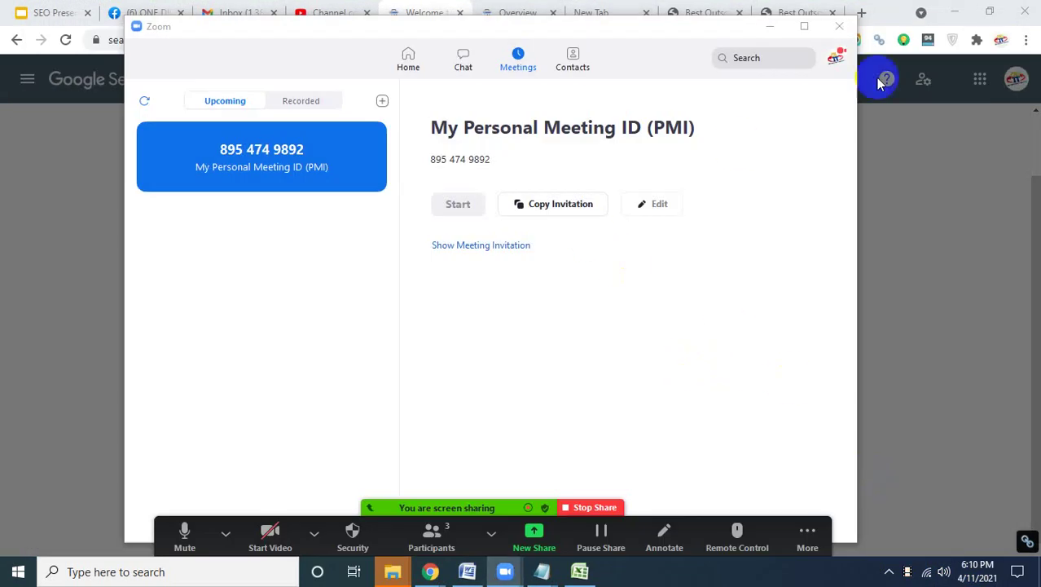
{"action": "left_click", "coordinate": [770, 26]}
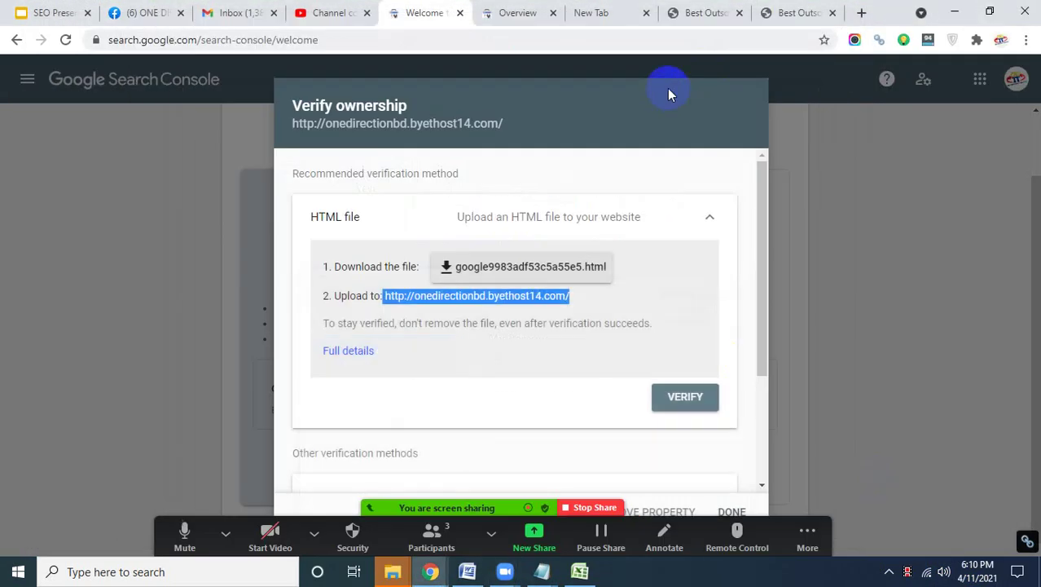
Clear the text highlight in the Verify ownership dialog and admit the waiting participant to the Zoom meeting.
{"action": "left_click", "coordinate": [442, 226]}
{"action": "left_click", "coordinate": [410, 224]}
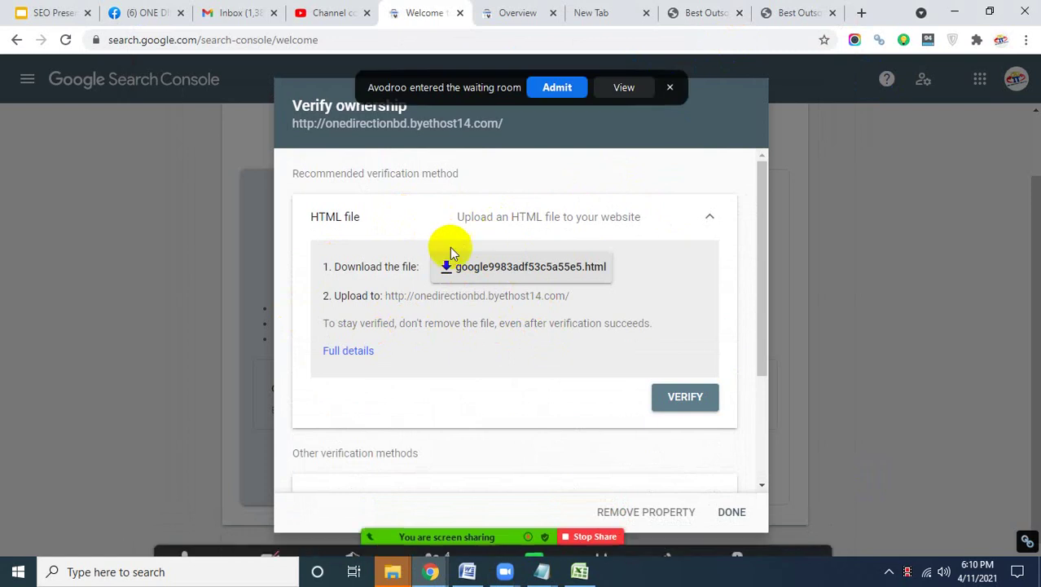
{"action": "left_click", "coordinate": [557, 90]}
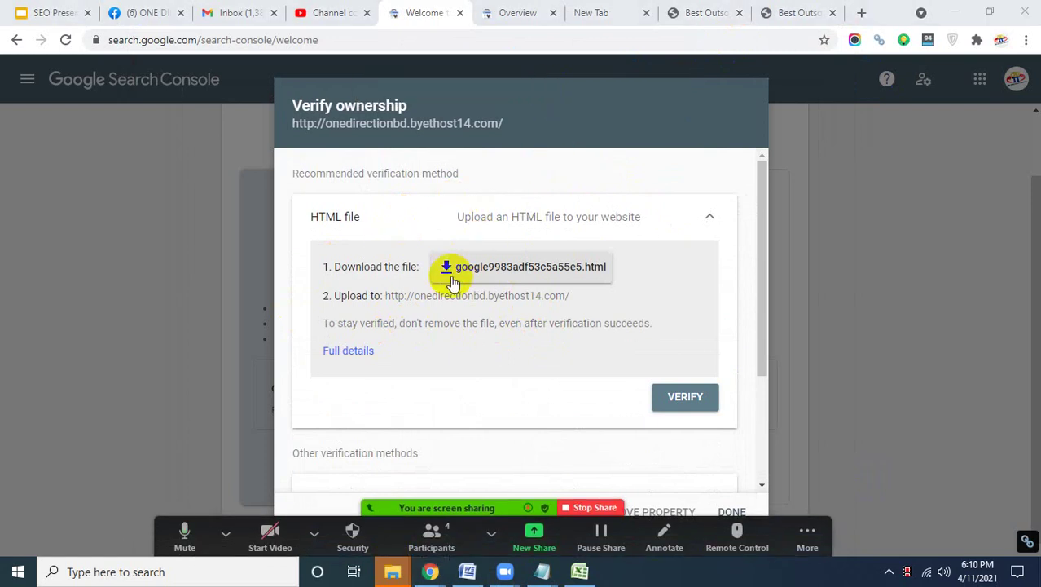
Download the HTML verification file offered by the recommended method in the Verify ownership dialog.
{"action": "scroll", "coordinate": [442, 244], "scroll_direction": "down", "scroll_amount": 1}
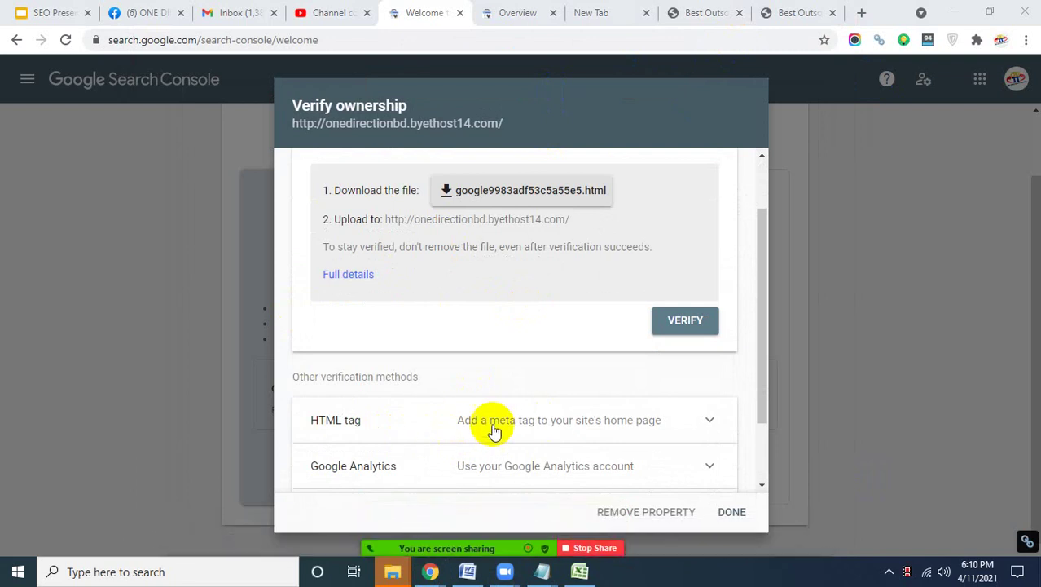
{"action": "scroll", "coordinate": [456, 427], "scroll_direction": "up", "scroll_amount": 1}
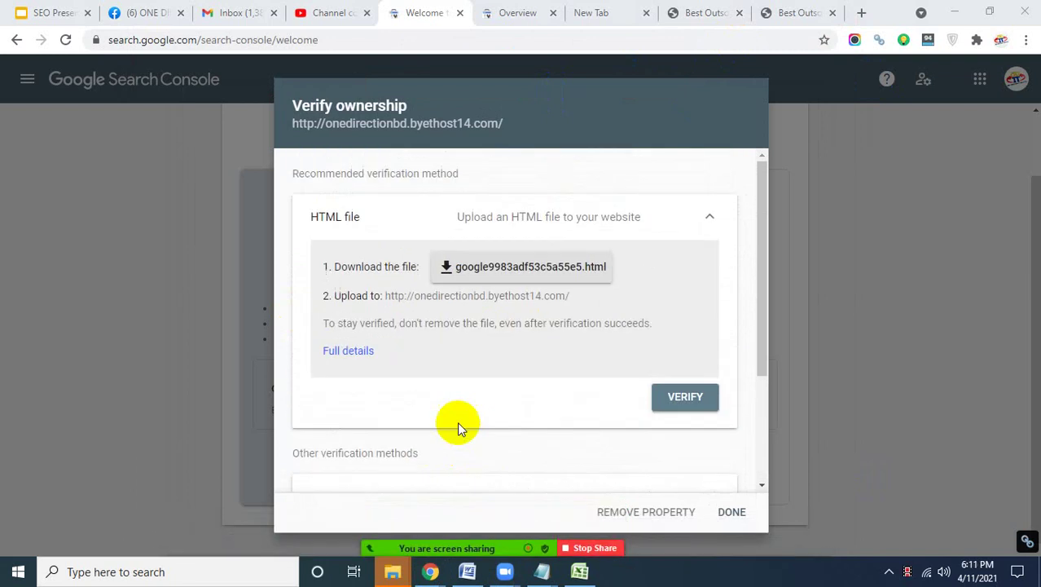
{"action": "scroll", "coordinate": [480, 373], "scroll_direction": "down", "scroll_amount": 1}
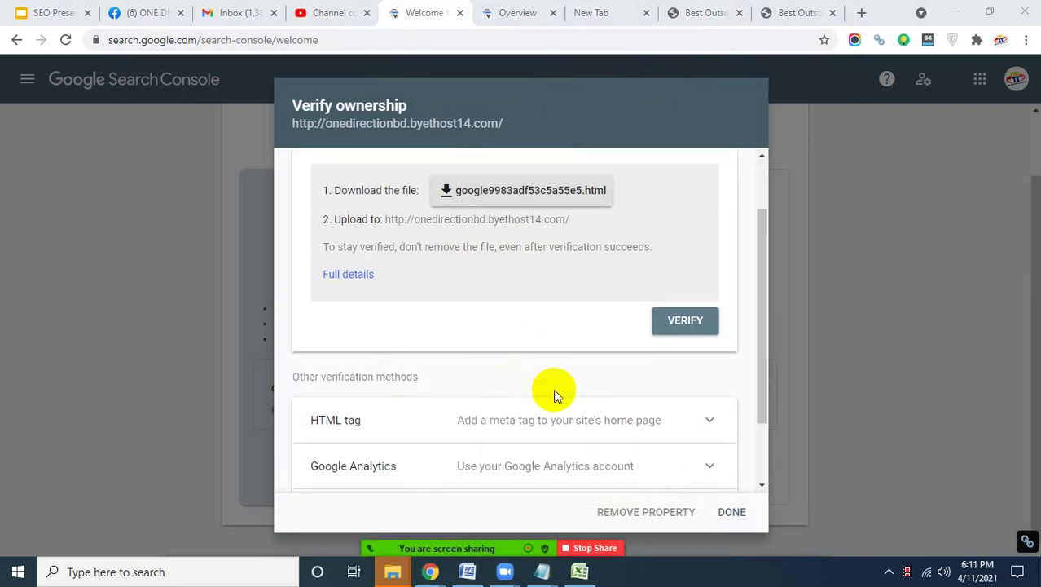
{"action": "scroll", "coordinate": [554, 391], "scroll_direction": "up", "scroll_amount": 1}
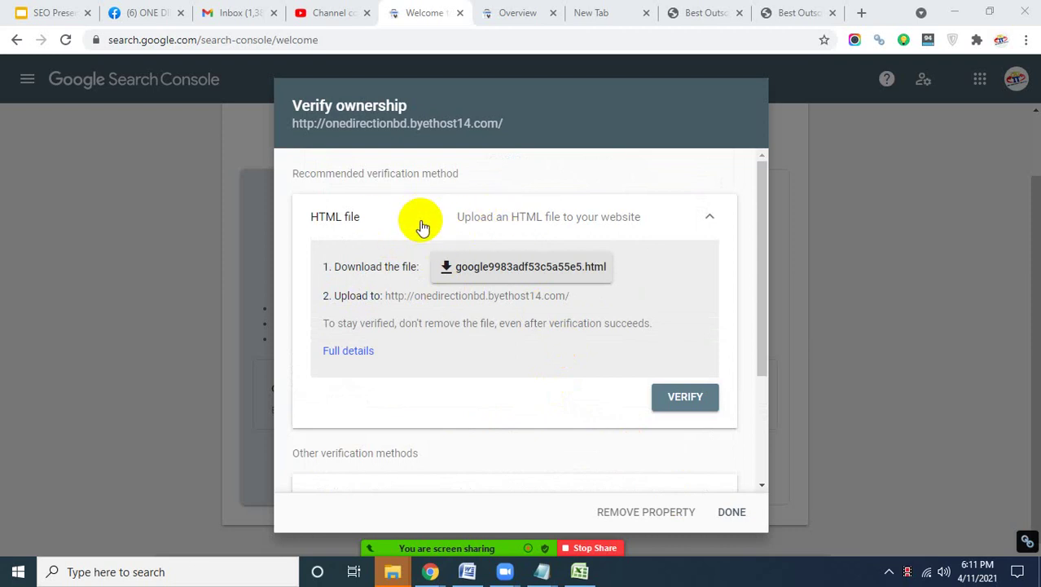
{"action": "left_click", "coordinate": [471, 273]}
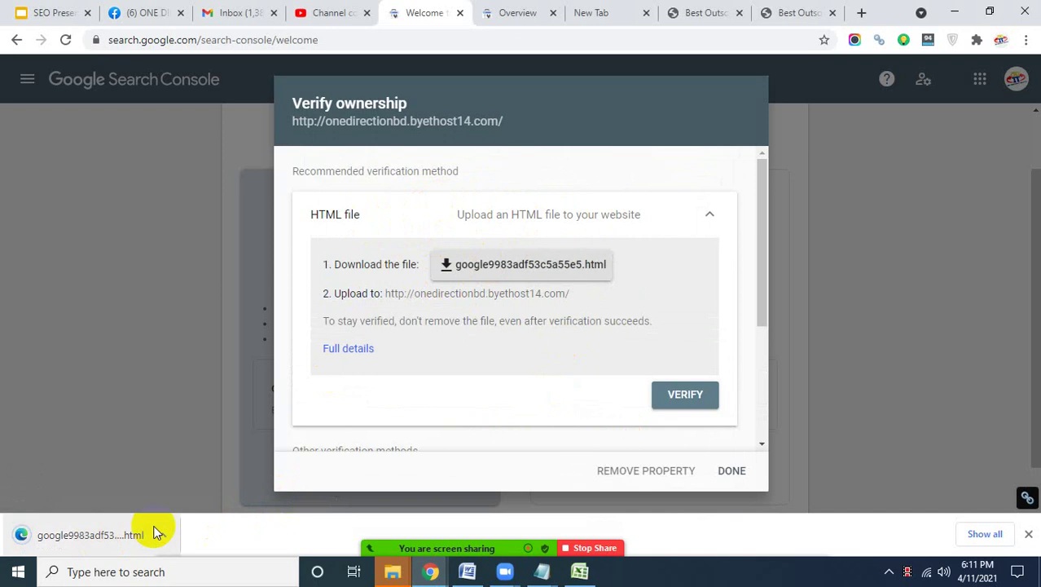
Open the downloaded verification file, highlight its text and return to the Verify ownership dialog.
{"action": "left_click", "coordinate": [112, 539]}
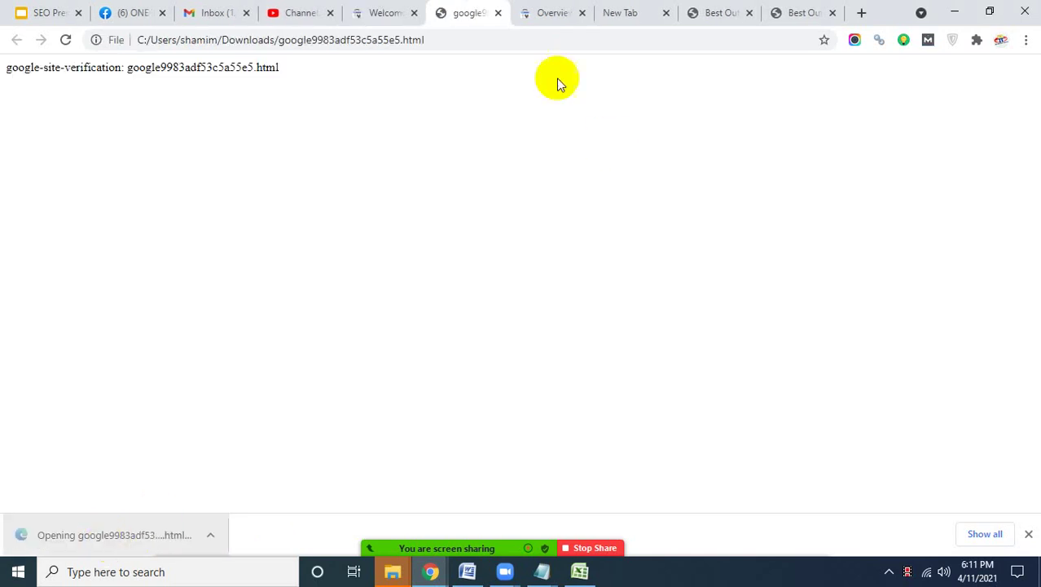
{"action": "left_click_drag", "start_coordinate": [279, 69], "coordinate": [11, 81]}
{"action": "left_click", "coordinate": [387, 13]}
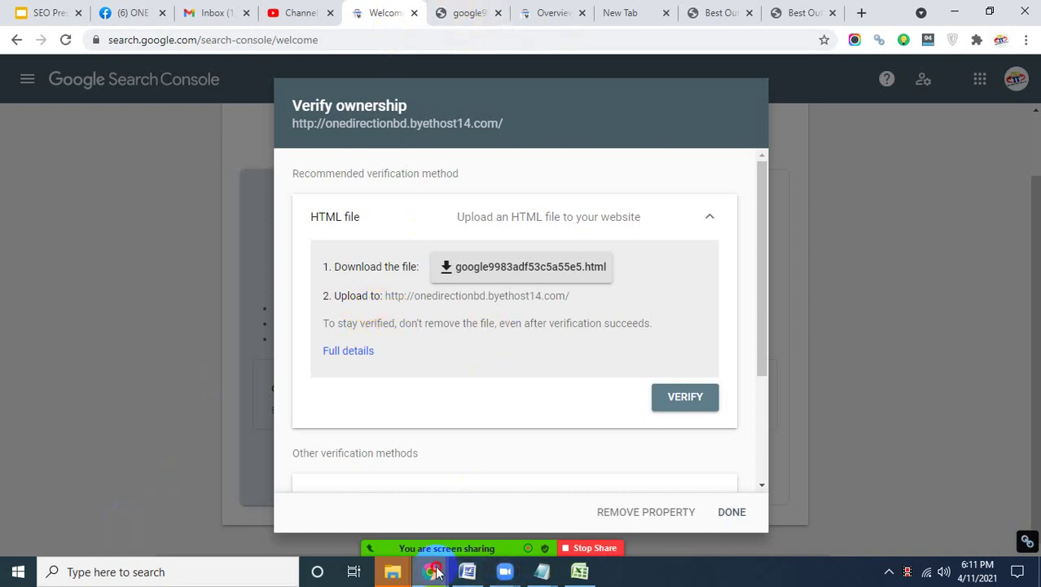
Switch to the WordPress dashboard of the demo site and look over its admin sections.
{"action": "mouse_move", "coordinate": [431, 571]}
{"action": "left_click", "coordinate": [509, 499]}
{"action": "scroll", "coordinate": [190, 342], "scroll_direction": "down", "scroll_amount": 2}
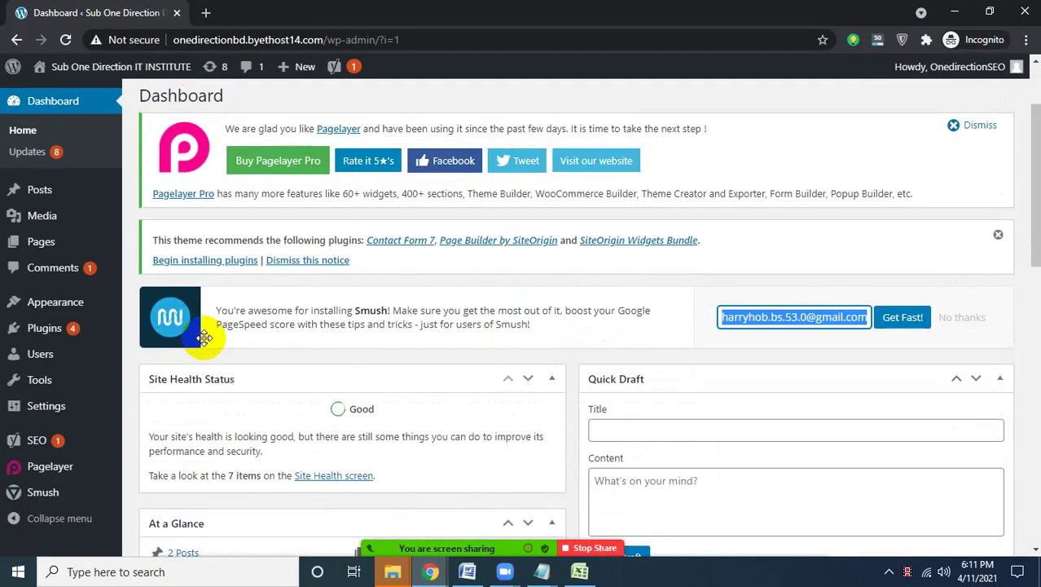
{"action": "scroll", "coordinate": [199, 326], "scroll_direction": "up", "scroll_amount": 1}
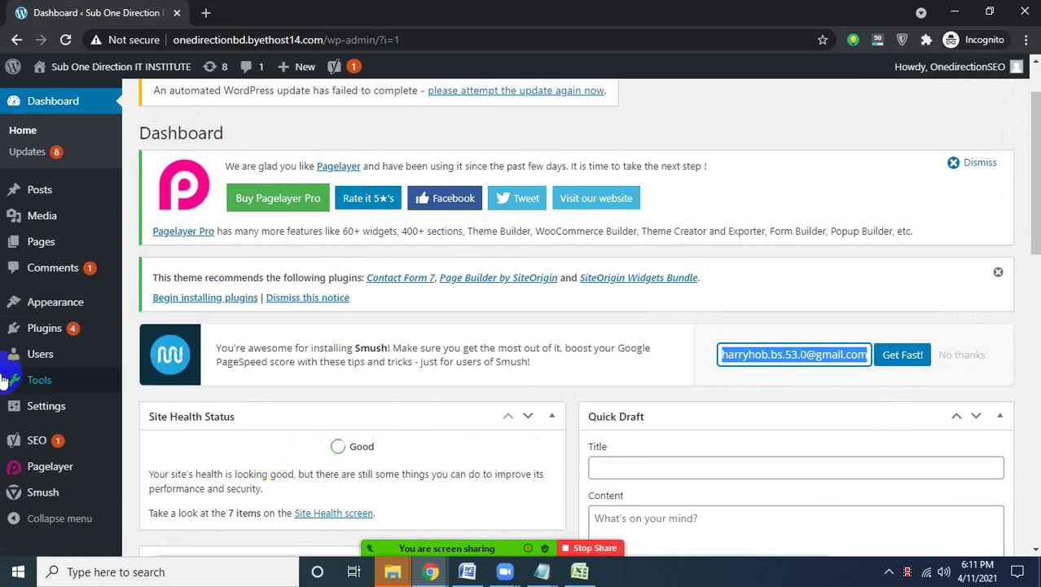
{"action": "left_click", "coordinate": [96, 327]}
{"action": "mouse_move", "coordinate": [75, 309]}
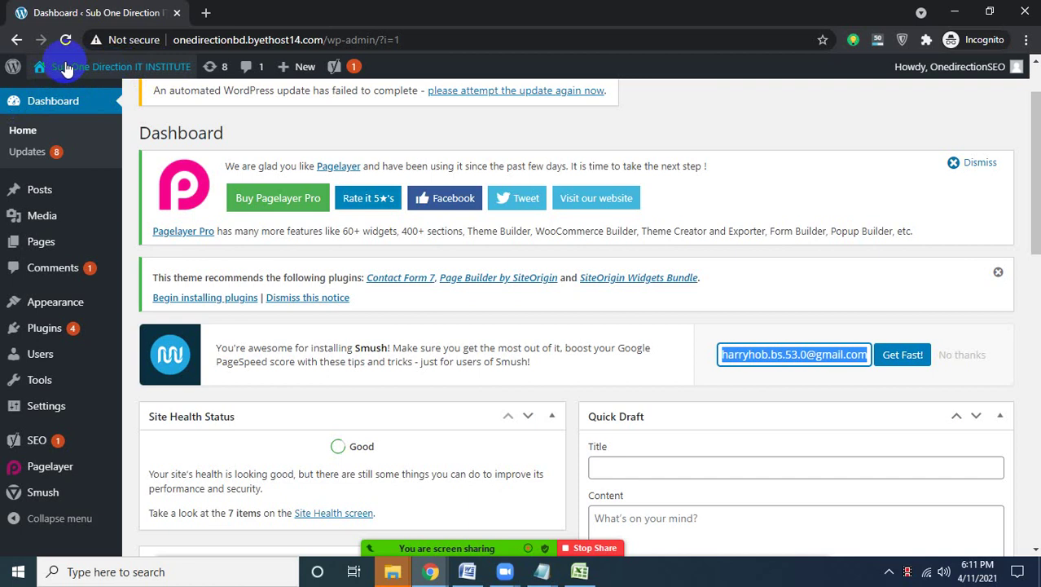
Open the demo site's public homepage from the dashboard in a new browser tab.
{"action": "mouse_move", "coordinate": [67, 70]}
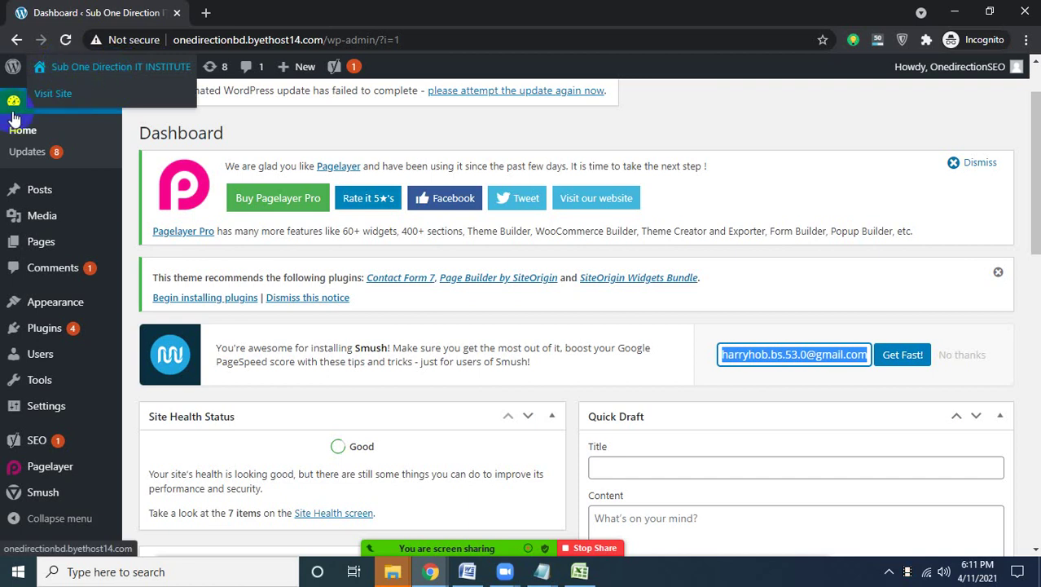
{"action": "left_click", "coordinate": [54, 96]}
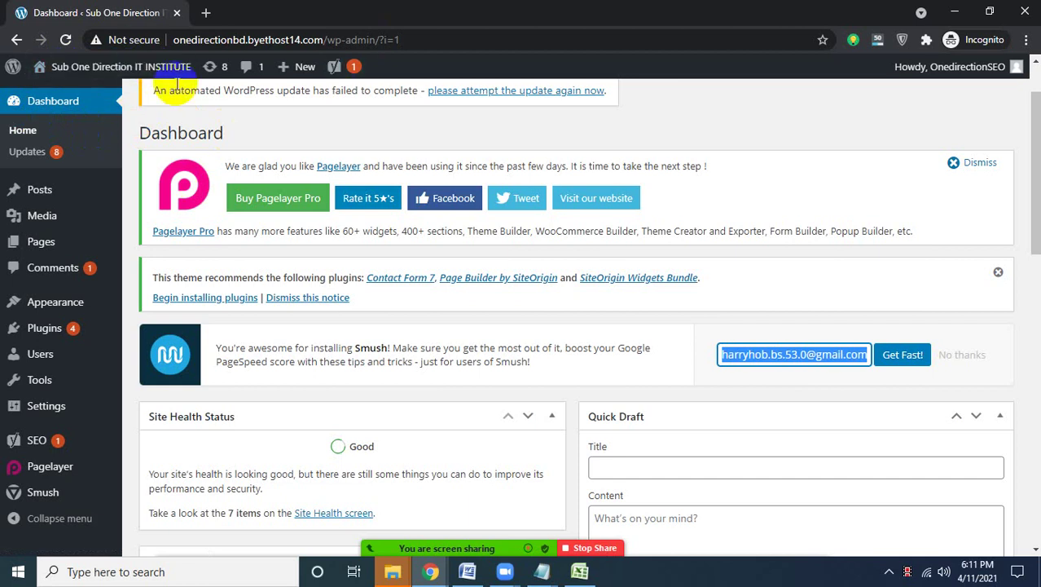
{"action": "mouse_move", "coordinate": [114, 72]}
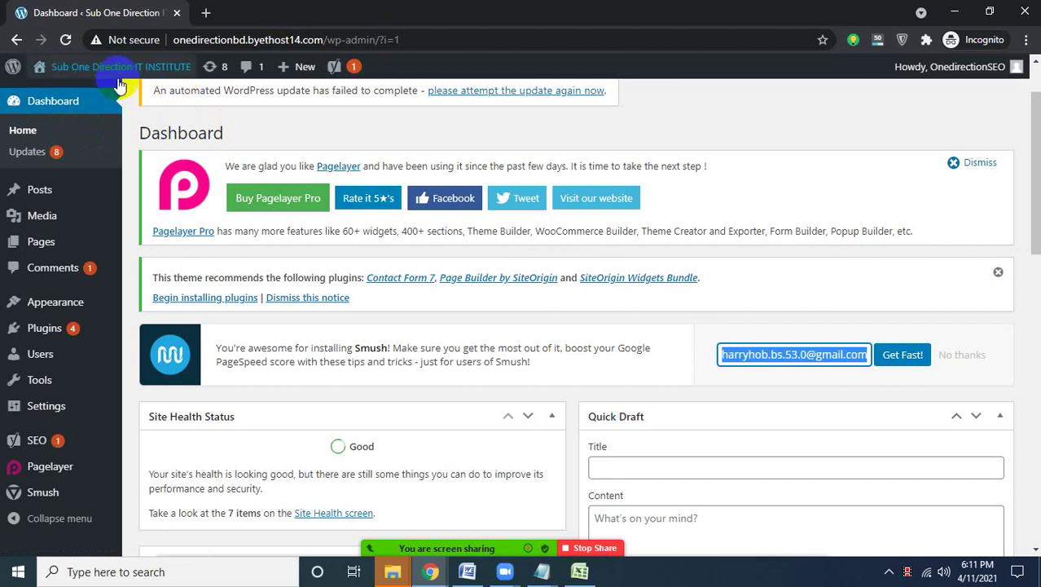
{"action": "right_click", "coordinate": [81, 98]}
{"action": "left_click", "coordinate": [80, 99]}
{"action": "left_click", "coordinate": [271, 12]}
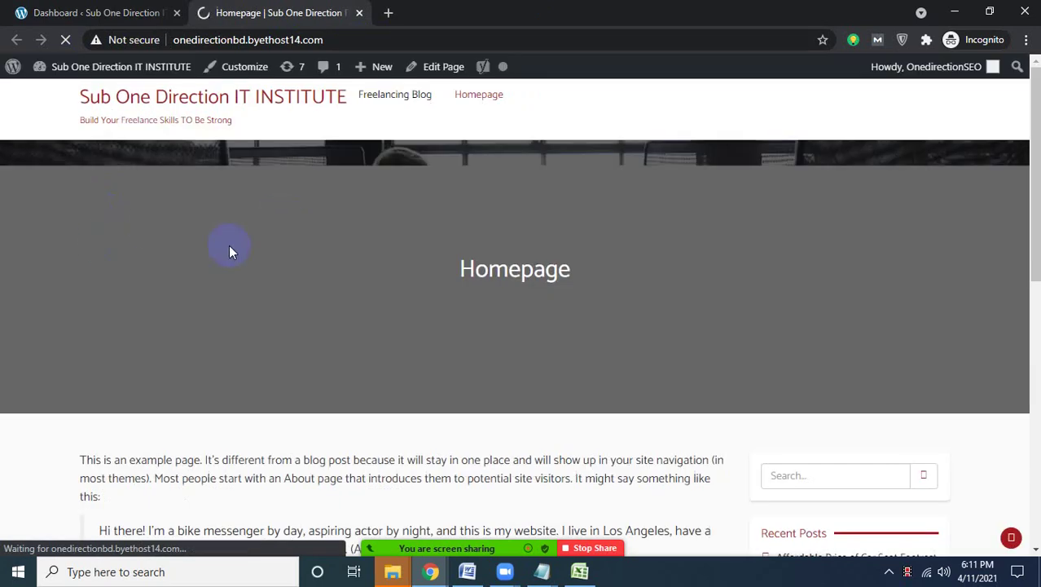
Examine the homepage from its header to the sidebar, highlighting the introductory example text.
{"action": "scroll", "coordinate": [565, 339], "scroll_direction": "down", "scroll_amount": 2}
{"action": "scroll", "coordinate": [457, 272], "scroll_direction": "up", "scroll_amount": 2}
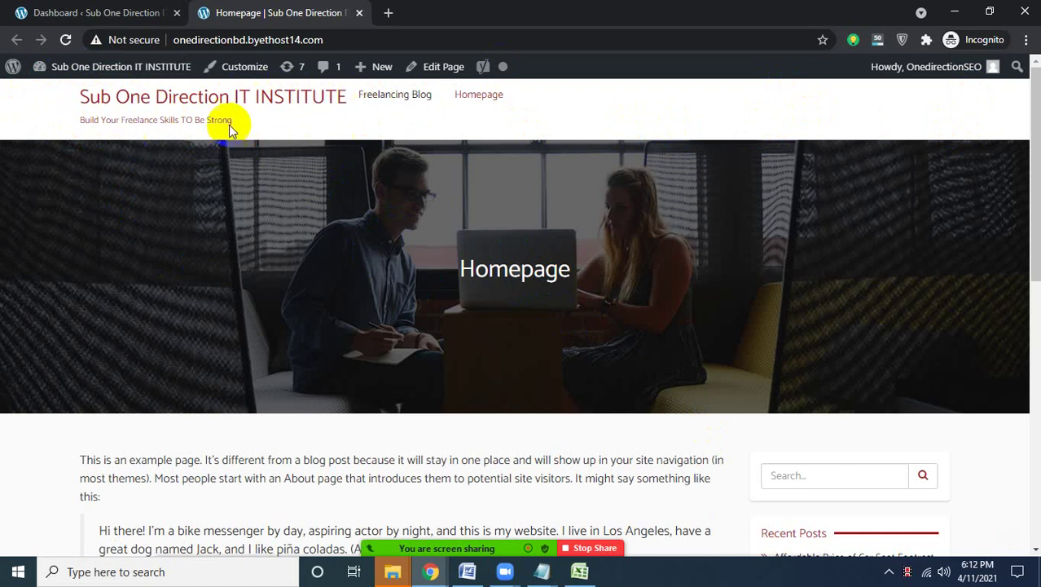
{"action": "scroll", "coordinate": [275, 226], "scroll_direction": "down", "scroll_amount": 5}
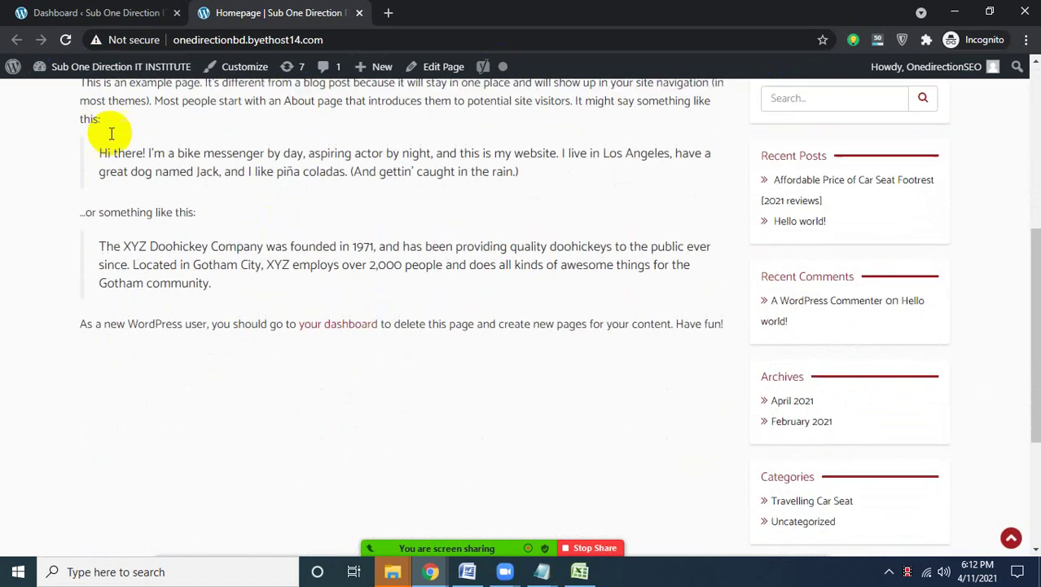
{"action": "scroll", "coordinate": [97, 142], "scroll_direction": "up", "scroll_amount": 1}
{"action": "left_click_drag", "start_coordinate": [80, 153], "coordinate": [192, 199]}
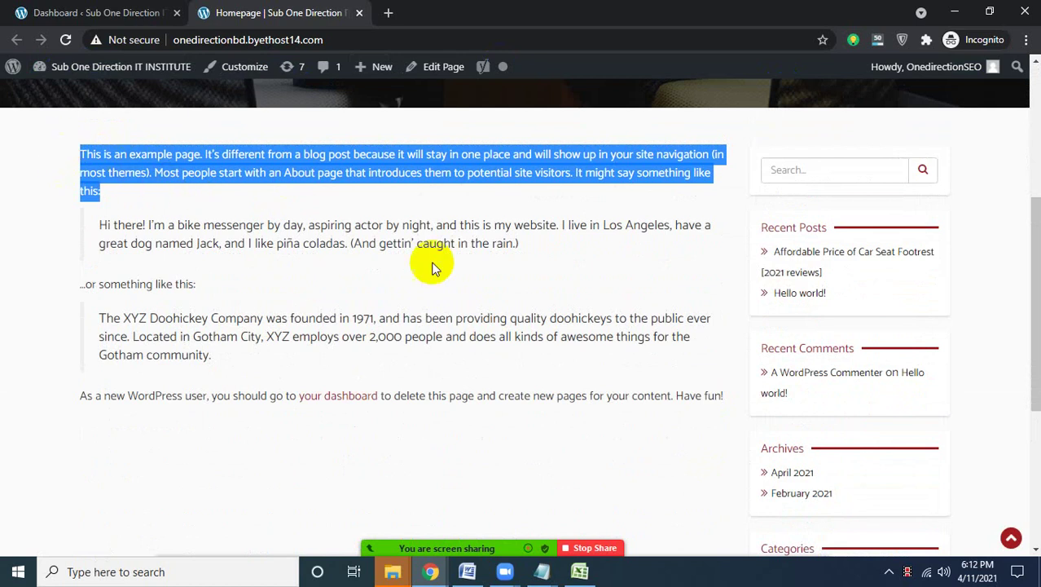
{"action": "scroll", "coordinate": [472, 303], "scroll_direction": "down", "scroll_amount": 4}
{"action": "scroll", "coordinate": [479, 308], "scroll_direction": "up", "scroll_amount": 5}
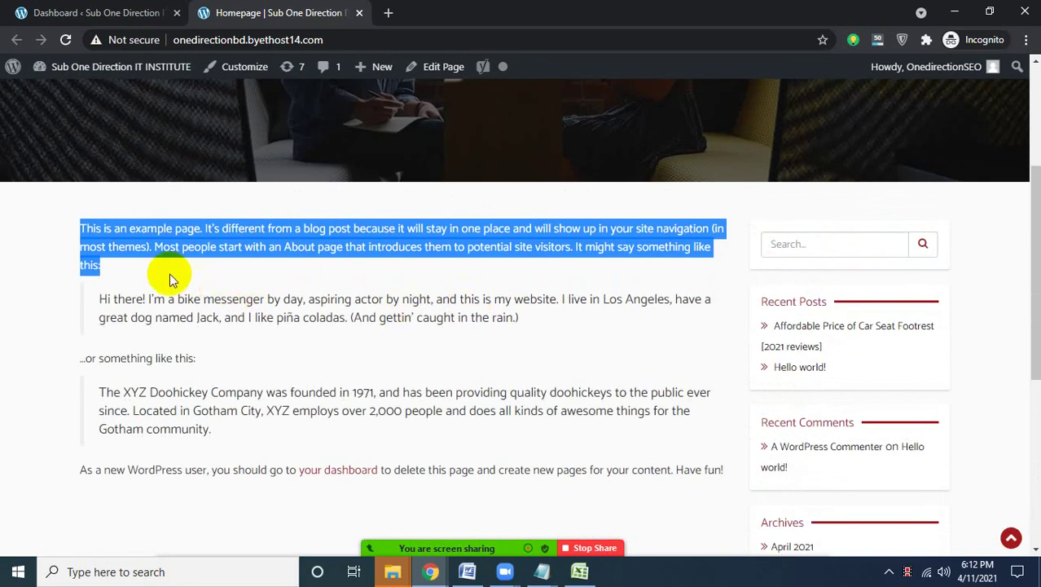
{"action": "left_click_drag", "start_coordinate": [79, 231], "coordinate": [261, 317]}
{"action": "left_click", "coordinate": [79, 230]}
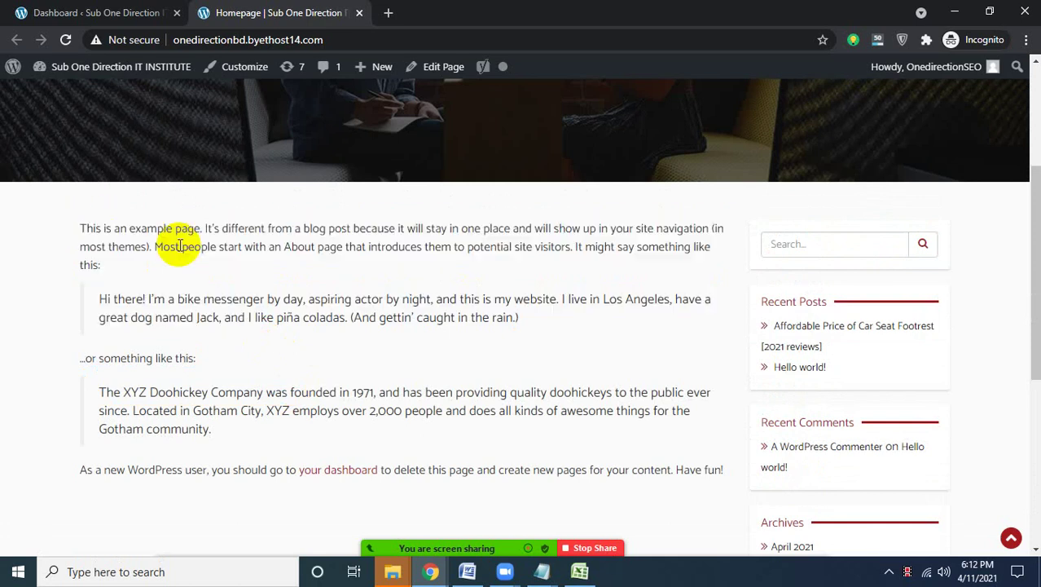
{"action": "scroll", "coordinate": [528, 446], "scroll_direction": "up", "scroll_amount": 5}
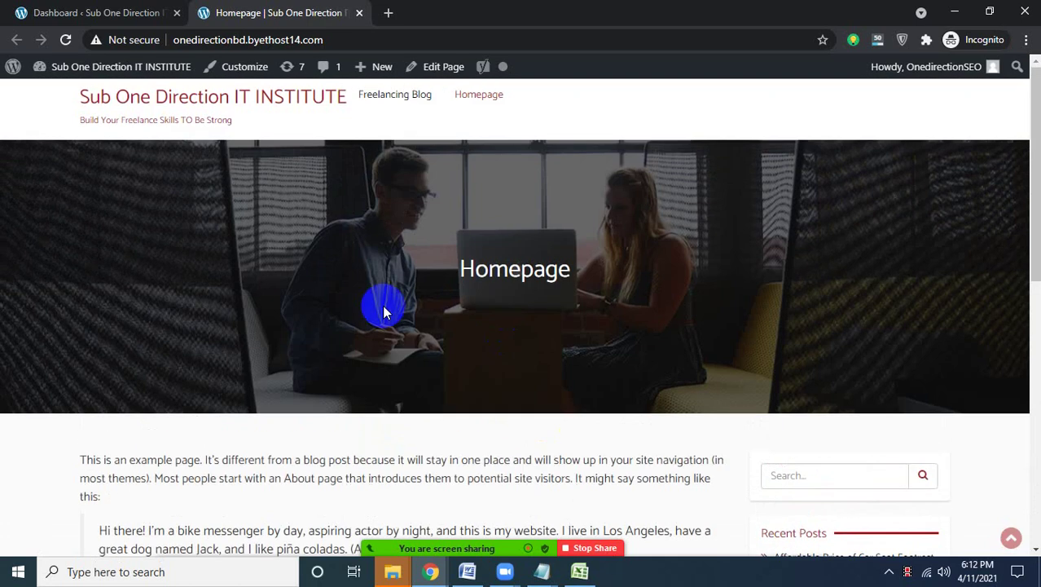
{"action": "scroll", "coordinate": [330, 262], "scroll_direction": "down", "scroll_amount": 3}
{"action": "scroll", "coordinate": [375, 228], "scroll_direction": "up", "scroll_amount": 3}
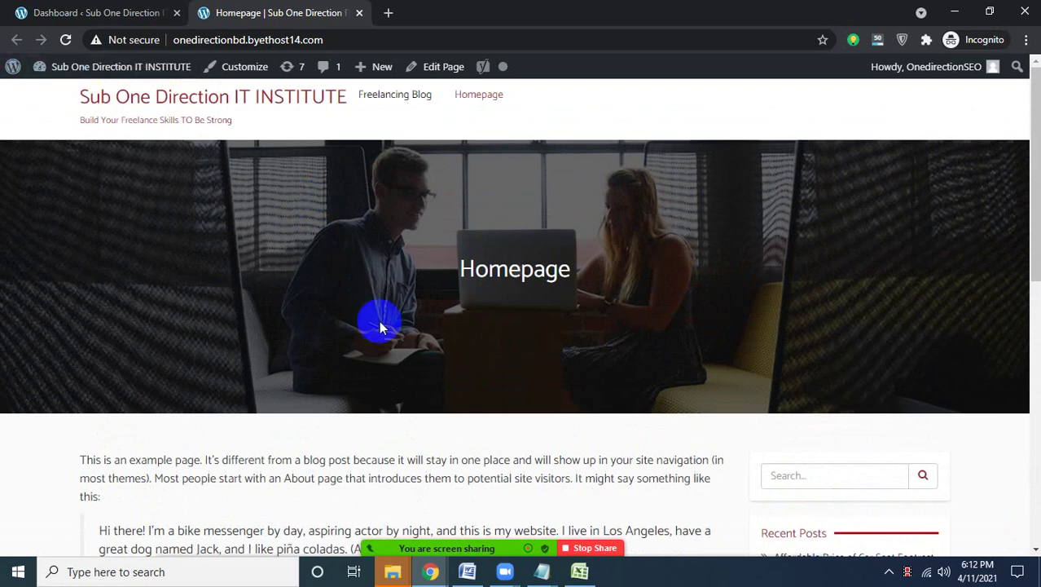
Go back to the WordPress dashboard and return to the Verify ownership dialog in Search Console.
{"action": "left_click", "coordinate": [72, 12]}
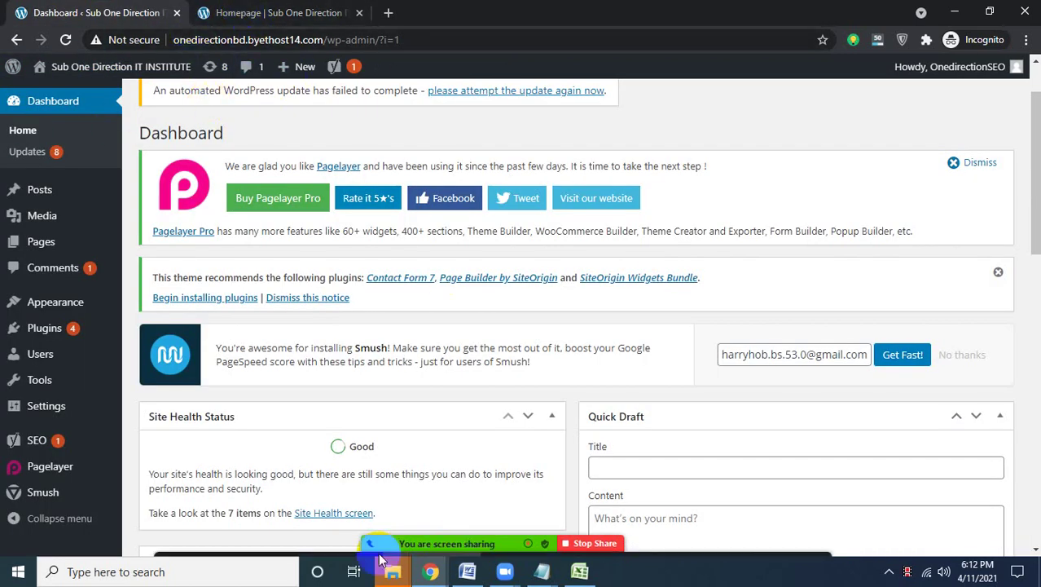
{"action": "mouse_move", "coordinate": [431, 571]}
{"action": "left_click", "coordinate": [350, 513]}
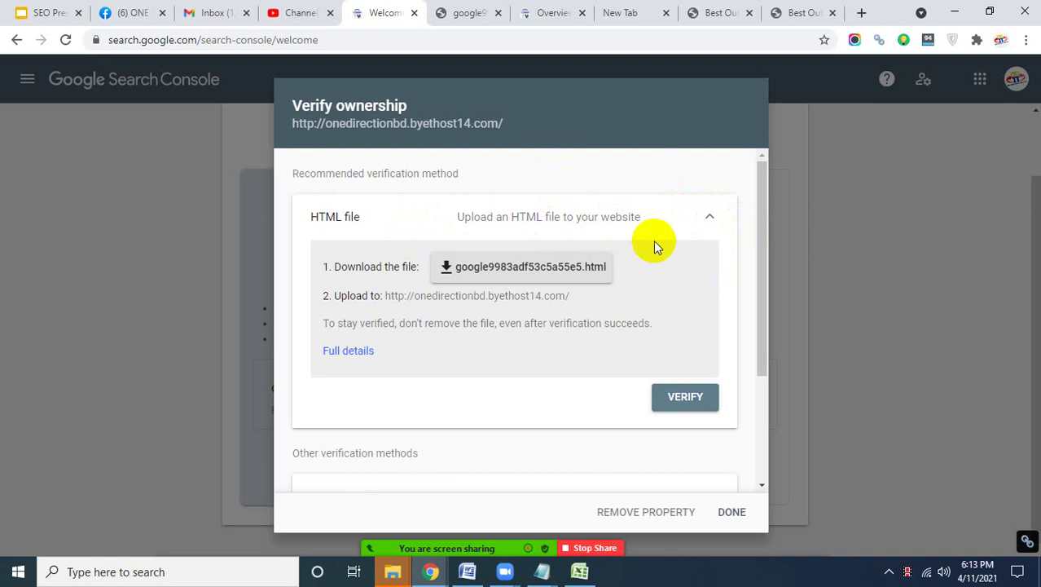
Collapse the HTML file method and expand the HTML tag verification method in the Verify ownership dialog.
{"action": "left_click", "coordinate": [706, 217]}
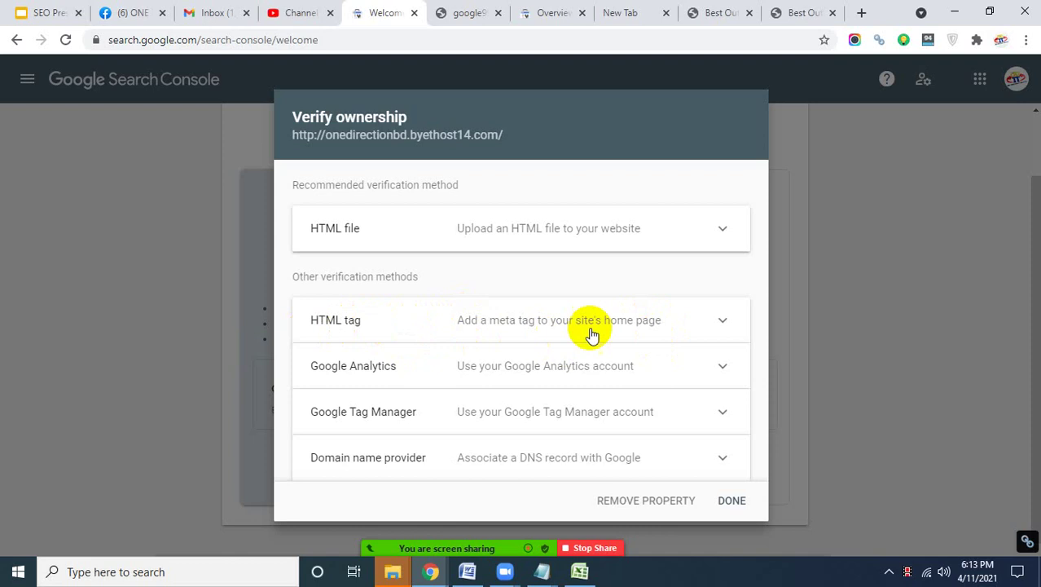
{"action": "left_click", "coordinate": [559, 319]}
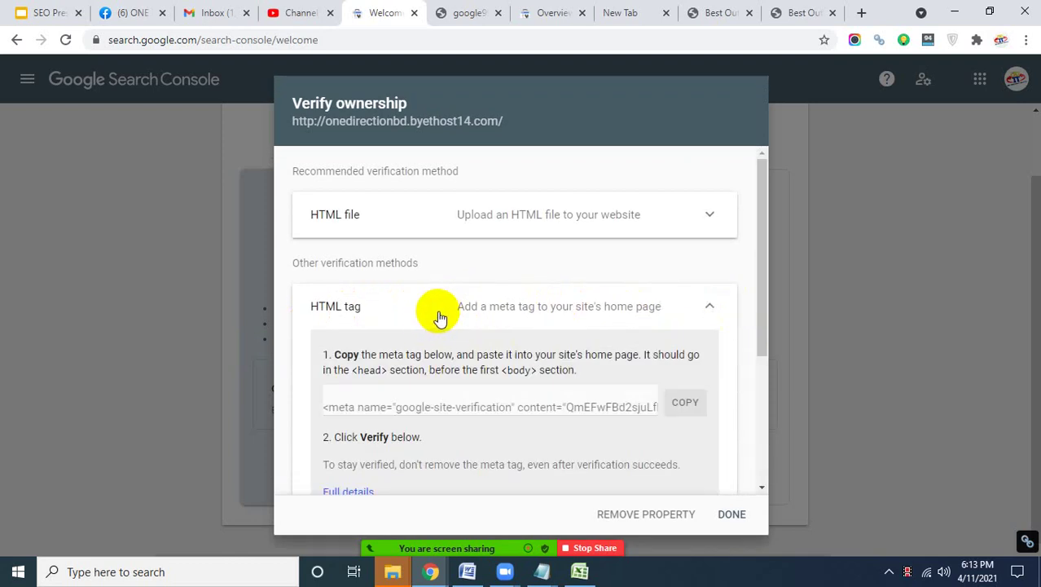
{"action": "scroll", "coordinate": [438, 317], "scroll_direction": "down", "scroll_amount": 2}
{"action": "scroll", "coordinate": [440, 314], "scroll_direction": "up", "scroll_amount": 2}
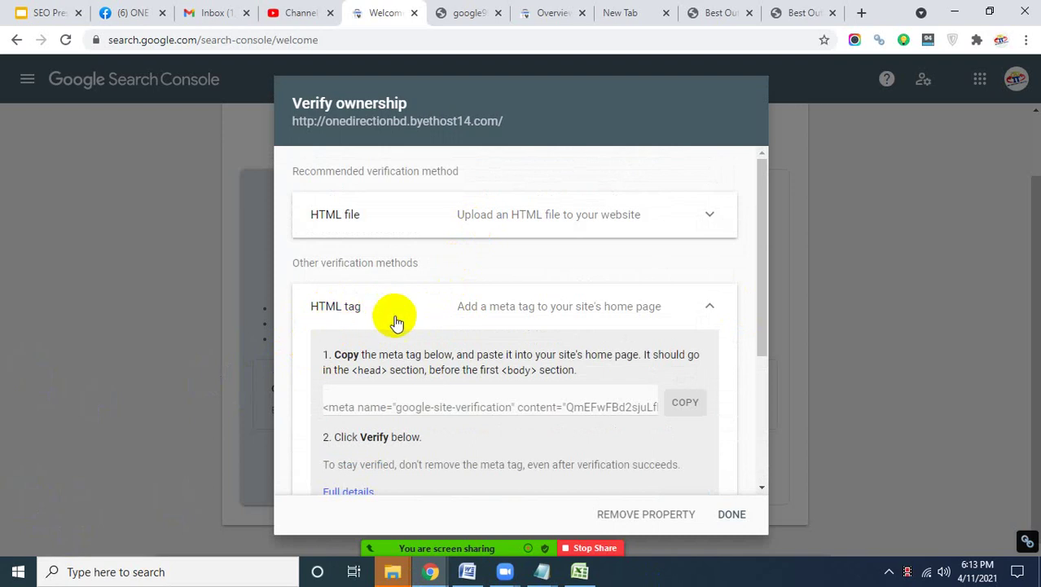
{"action": "left_click", "coordinate": [231, 94]}
{"action": "scroll", "coordinate": [449, 325], "scroll_direction": "down", "scroll_amount": 1}
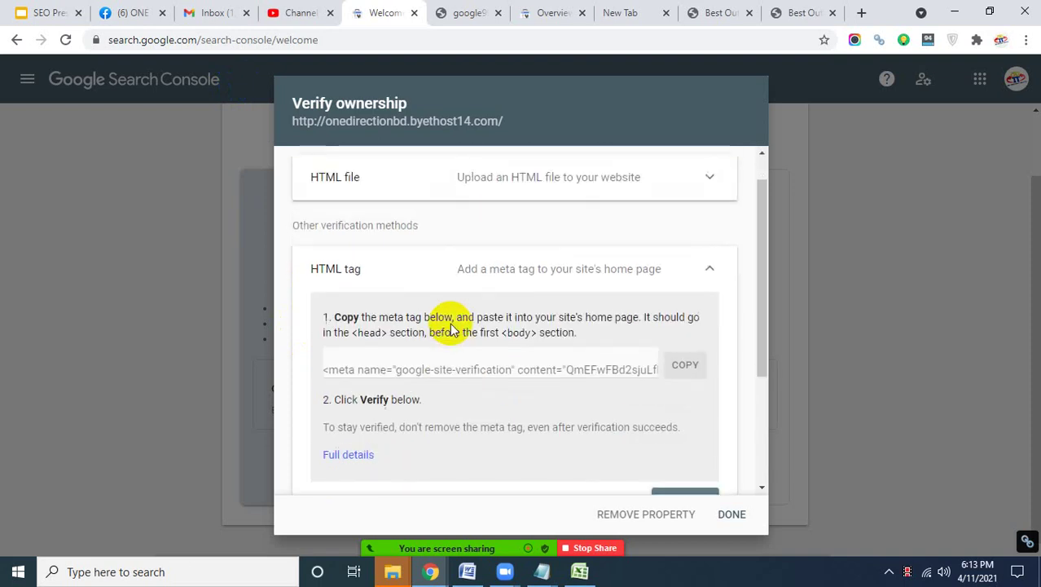
{"action": "scroll", "coordinate": [449, 325], "scroll_direction": "up", "scroll_amount": 1}
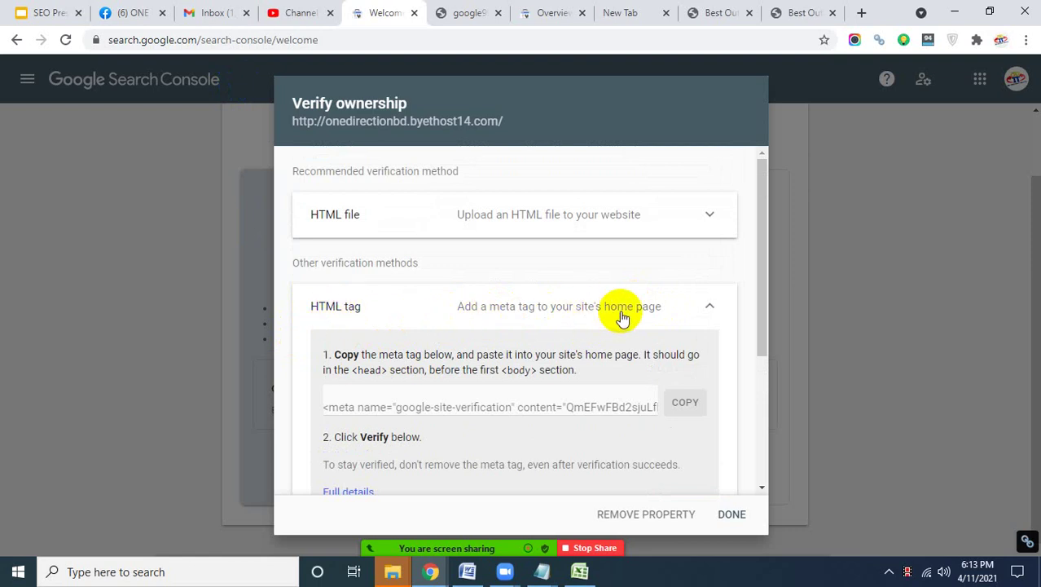
{"action": "scroll", "coordinate": [437, 353], "scroll_direction": "down", "scroll_amount": 2}
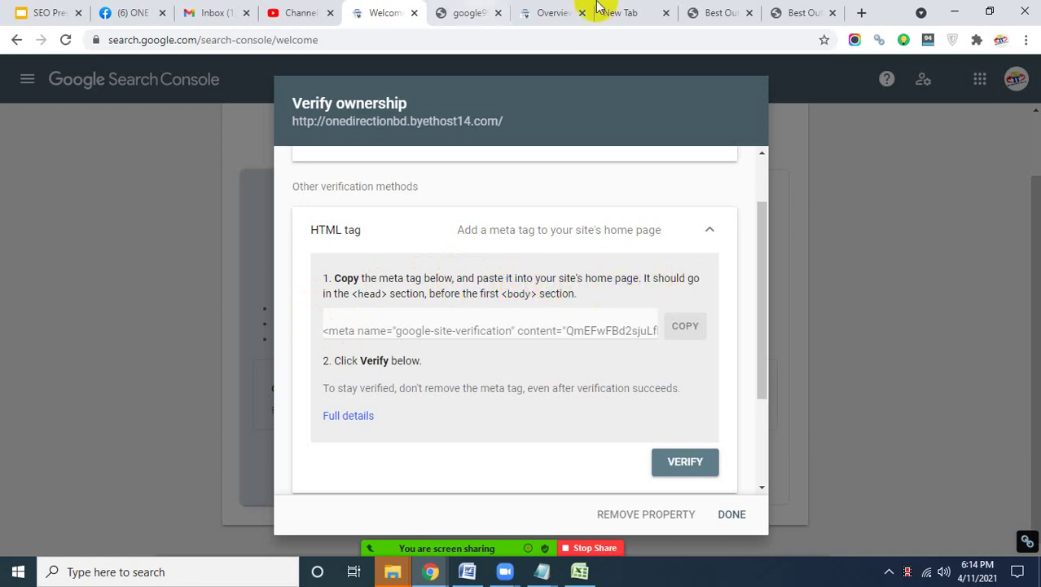
Look over the site's homepage in the incognito window, then return to the Verify ownership dialog.
{"action": "mouse_move", "coordinate": [392, 570]}
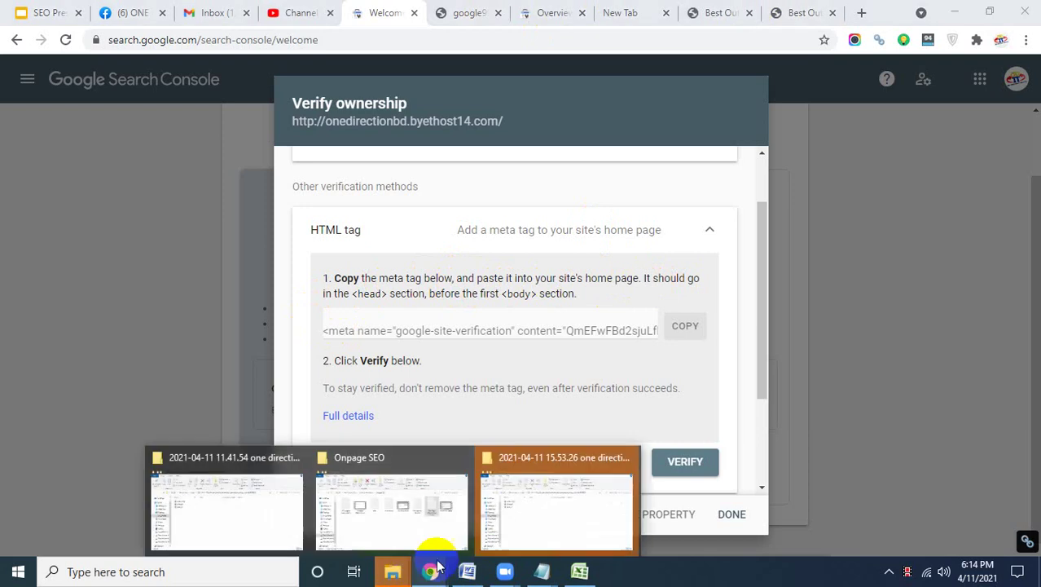
{"action": "mouse_move", "coordinate": [430, 571]}
{"action": "left_click", "coordinate": [526, 517]}
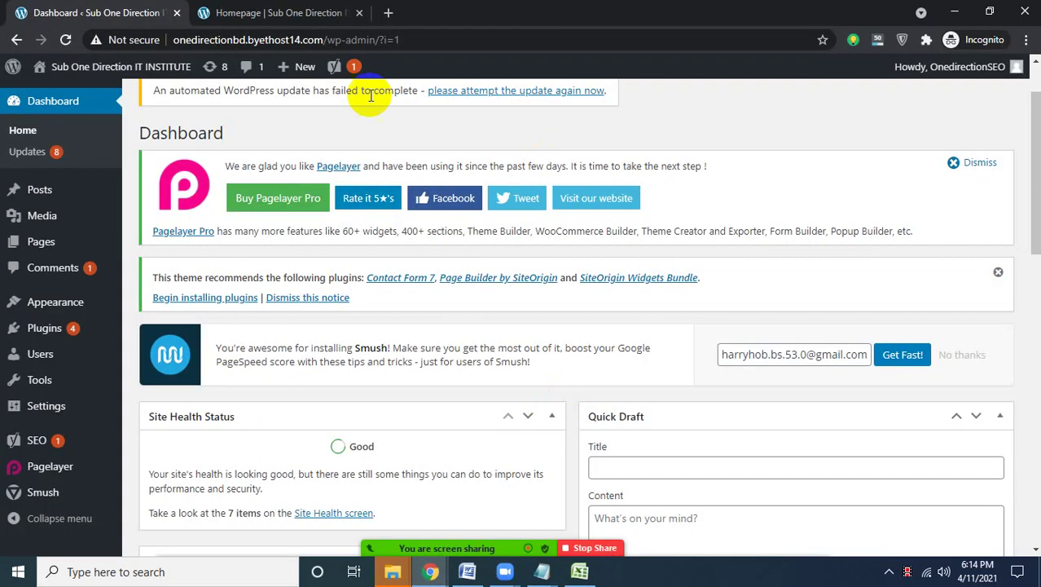
{"action": "left_click", "coordinate": [283, 10]}
{"action": "scroll", "coordinate": [615, 495], "scroll_direction": "down", "scroll_amount": 8}
{"action": "scroll", "coordinate": [605, 472], "scroll_direction": "up", "scroll_amount": 8}
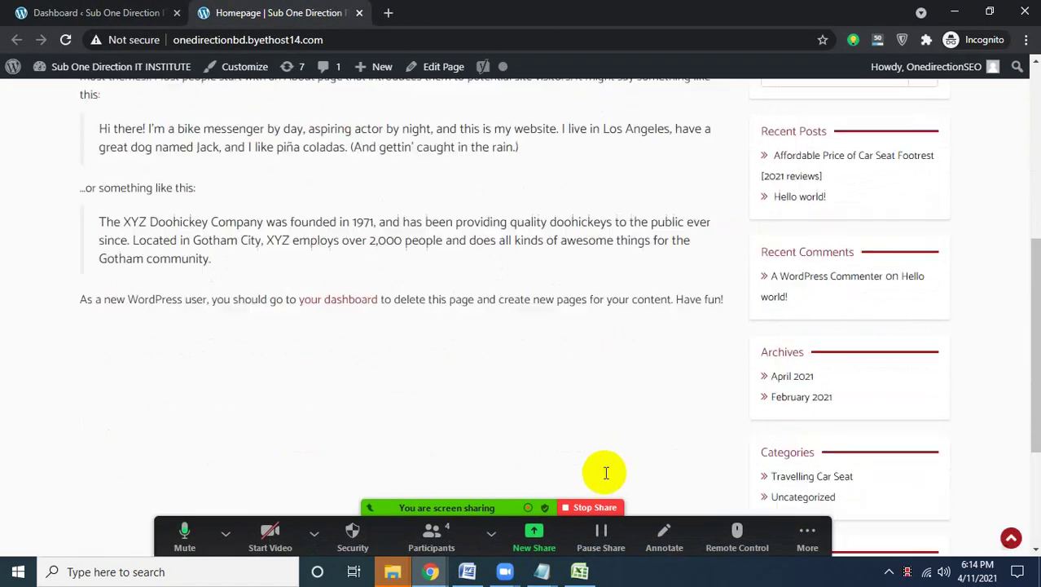
{"action": "mouse_move", "coordinate": [430, 570]}
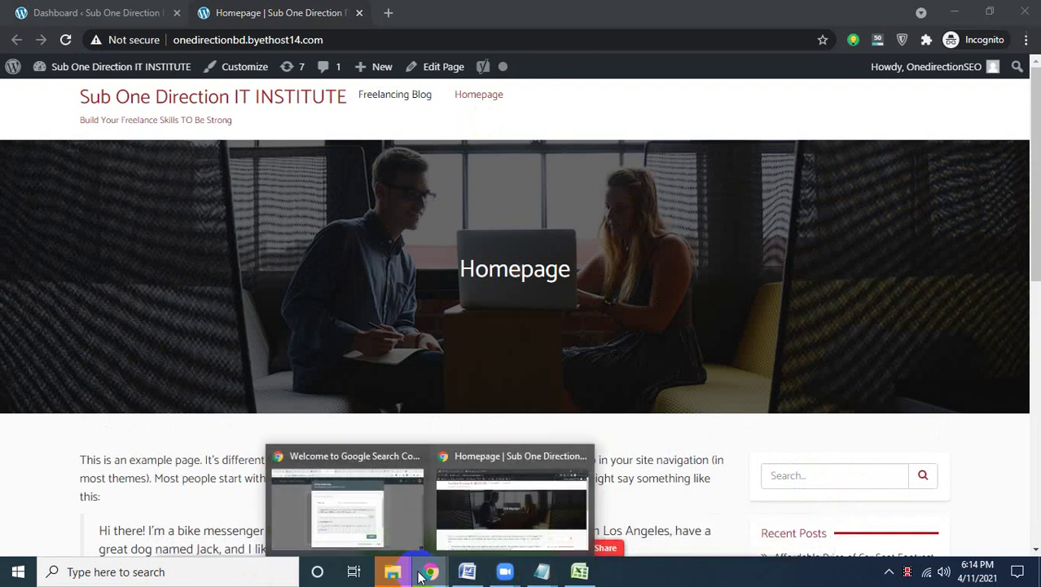
{"action": "left_click", "coordinate": [381, 515]}
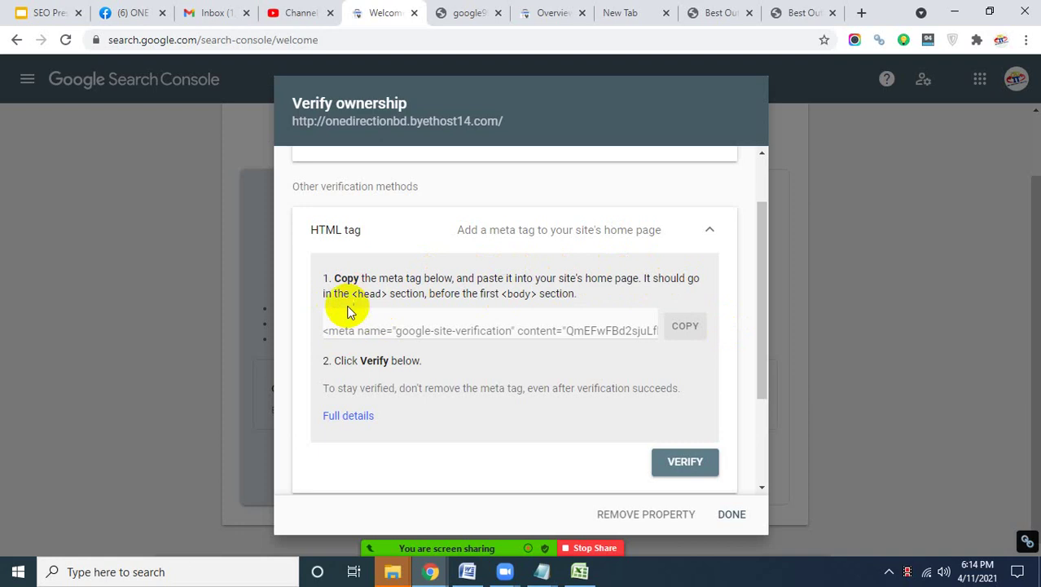
Copy the google-site-verification meta tag from the HTML tag method.
{"action": "left_click_drag", "start_coordinate": [353, 295], "coordinate": [390, 295]}
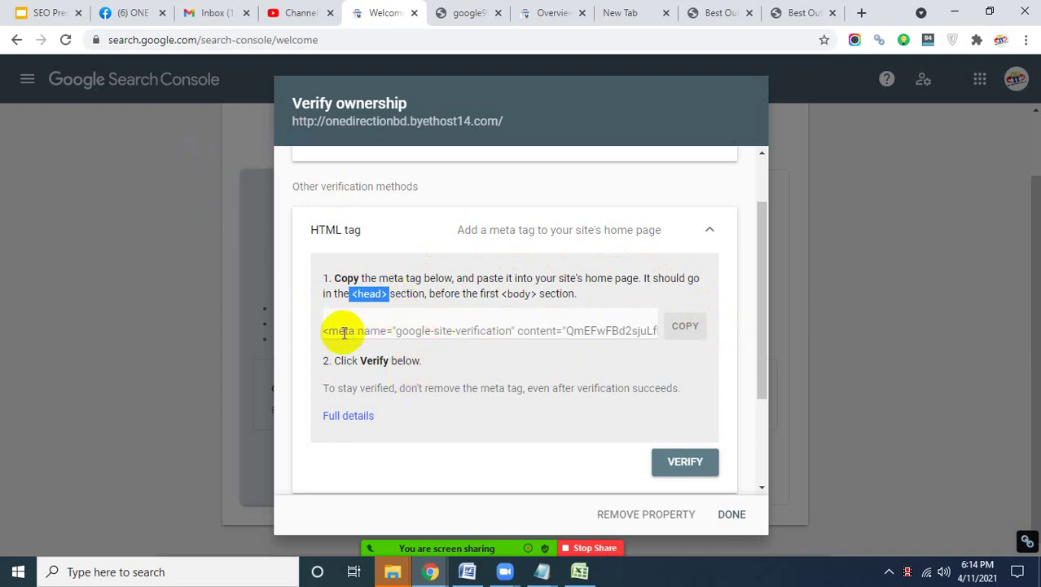
{"action": "left_click_drag", "start_coordinate": [326, 328], "coordinate": [674, 348]}
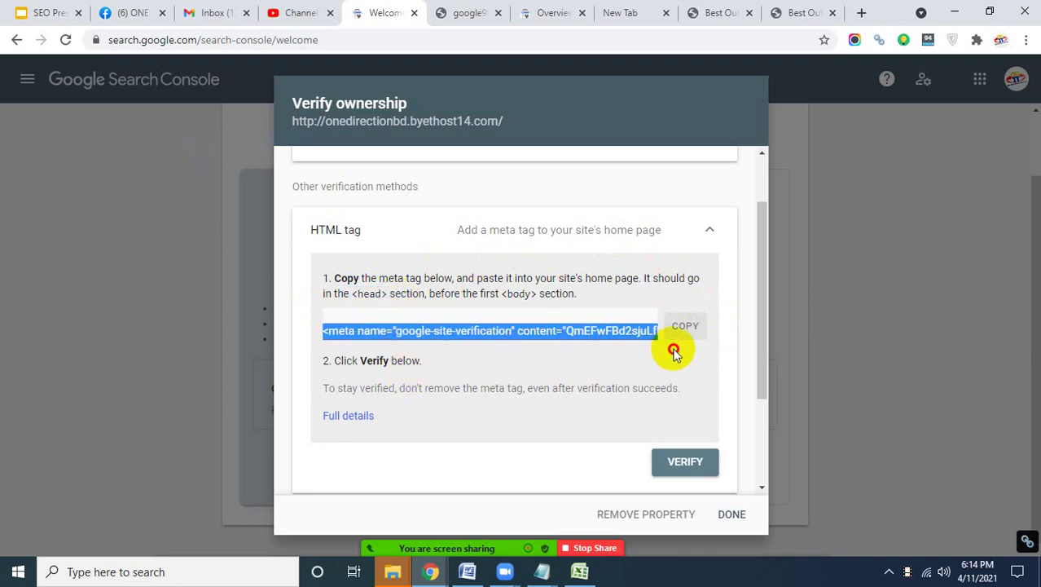
{"action": "left_click_drag", "start_coordinate": [622, 326], "coordinate": [664, 323]}
{"action": "left_click", "coordinate": [497, 347]}
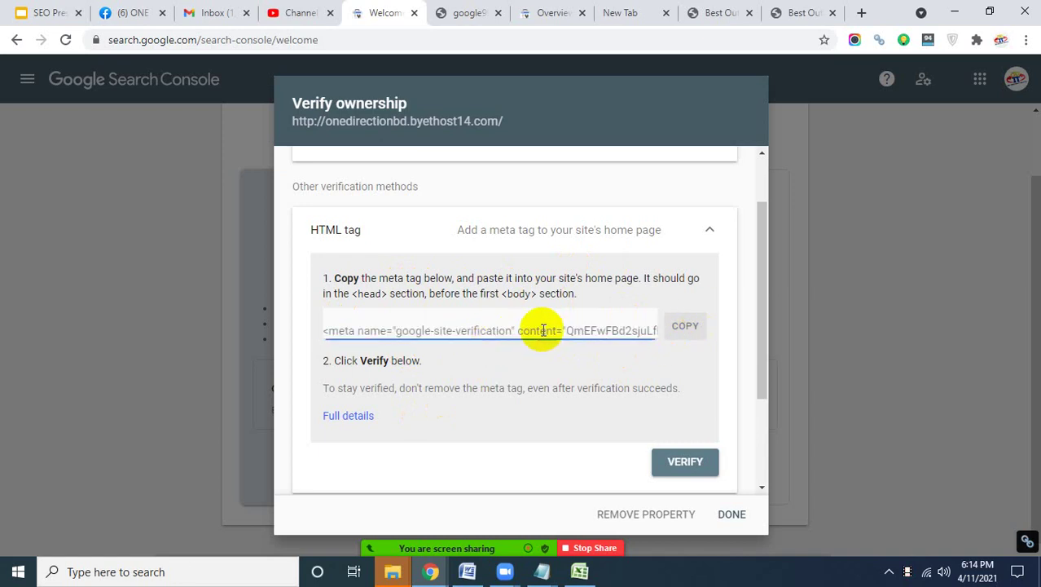
{"action": "left_click", "coordinate": [682, 328]}
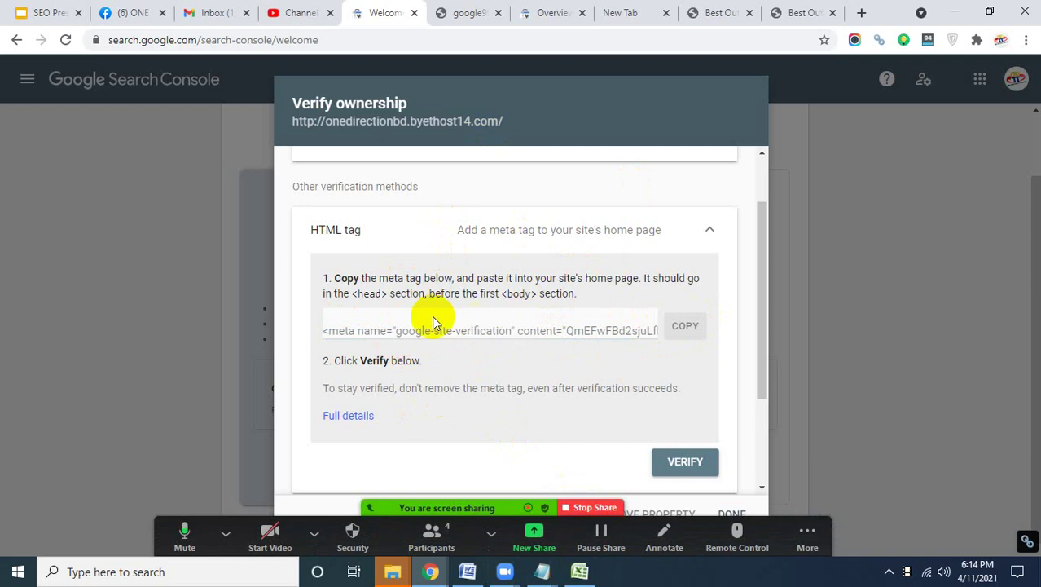
Switch to the site's WordPress dashboard in the incognito window and open the Yoast SEO General settings.
{"action": "left_click", "coordinate": [431, 568]}
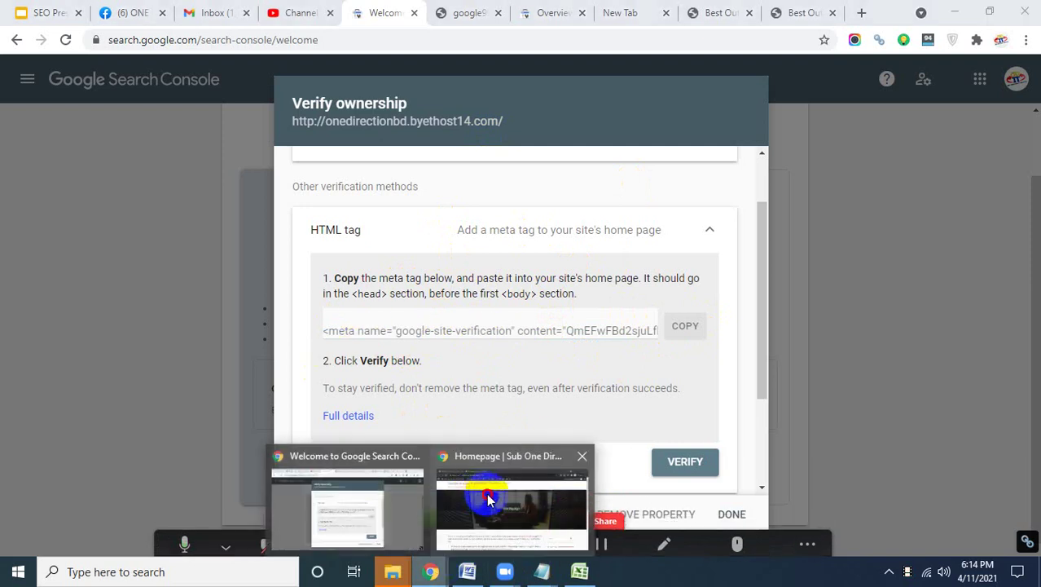
{"action": "left_click", "coordinate": [489, 497]}
{"action": "left_click", "coordinate": [99, 12]}
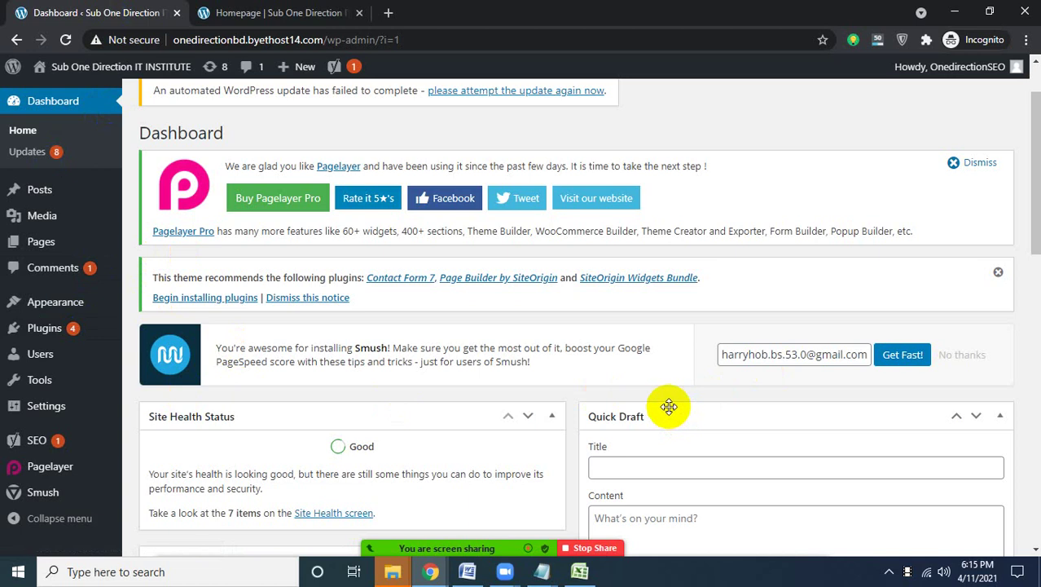
{"action": "scroll", "coordinate": [46, 407], "scroll_direction": "down", "scroll_amount": 1}
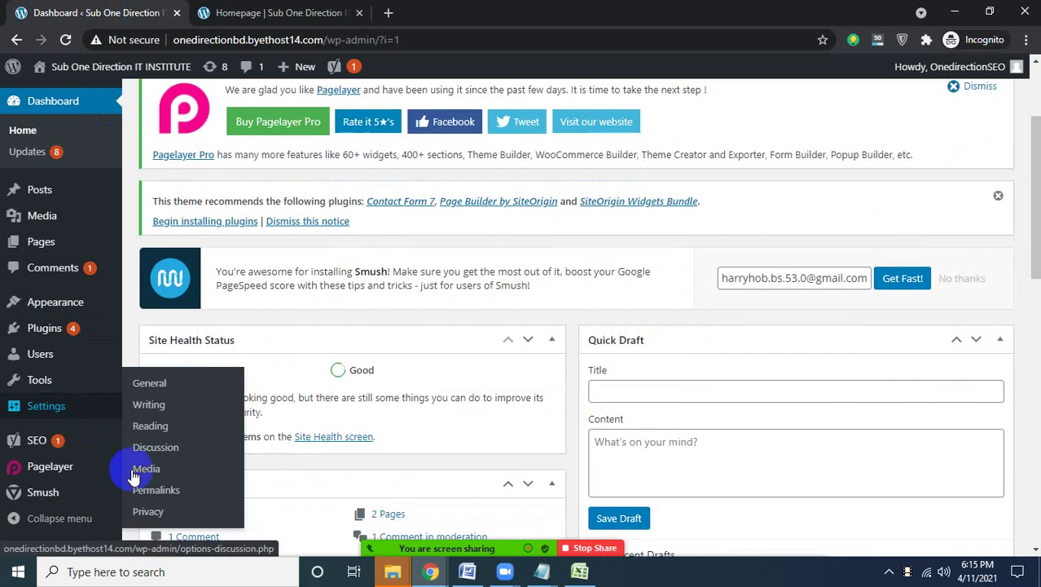
{"action": "mouse_move", "coordinate": [85, 442]}
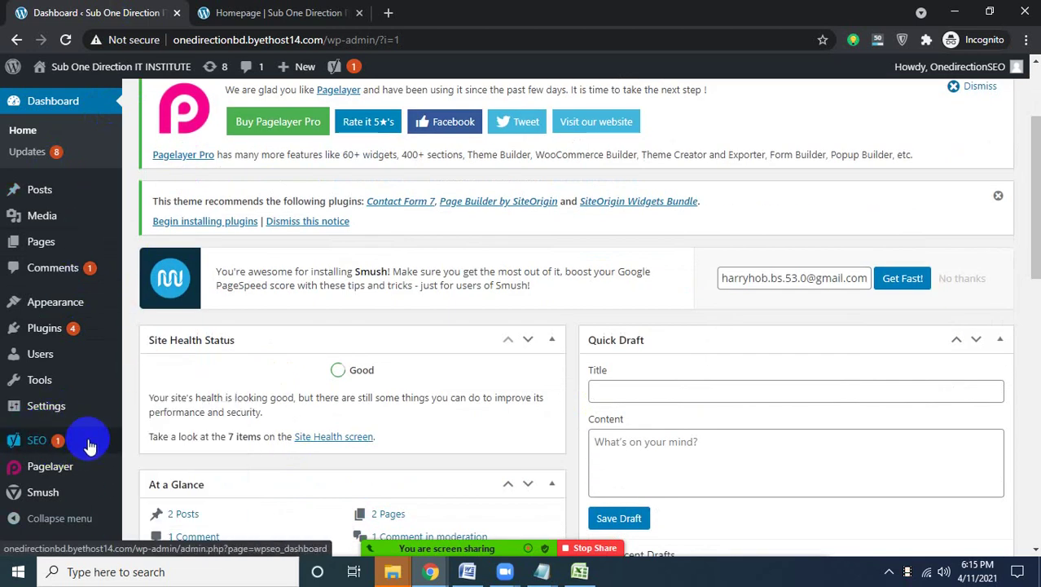
{"action": "mouse_move", "coordinate": [49, 443]}
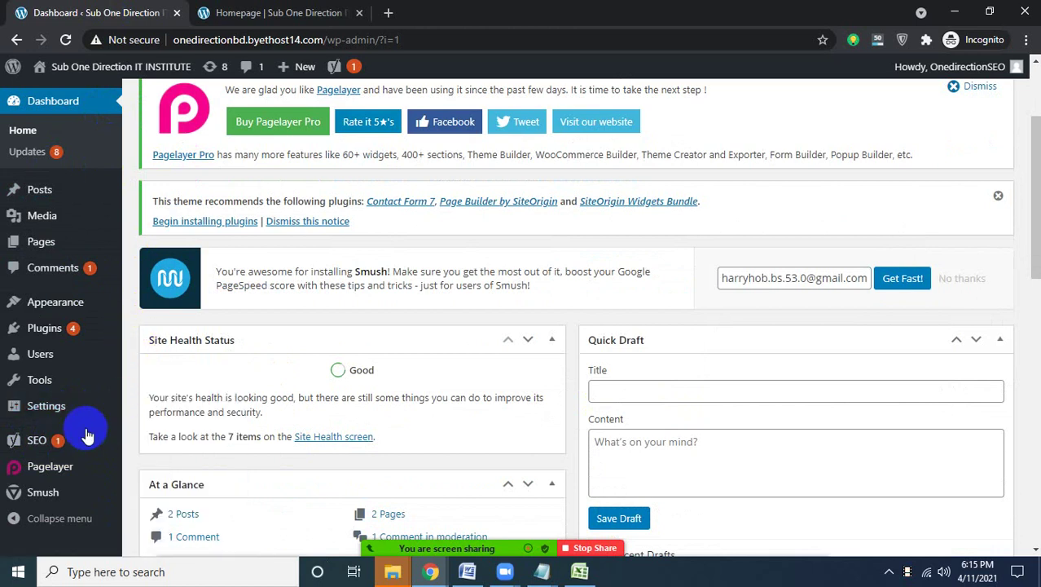
{"action": "mouse_move", "coordinate": [77, 305]}
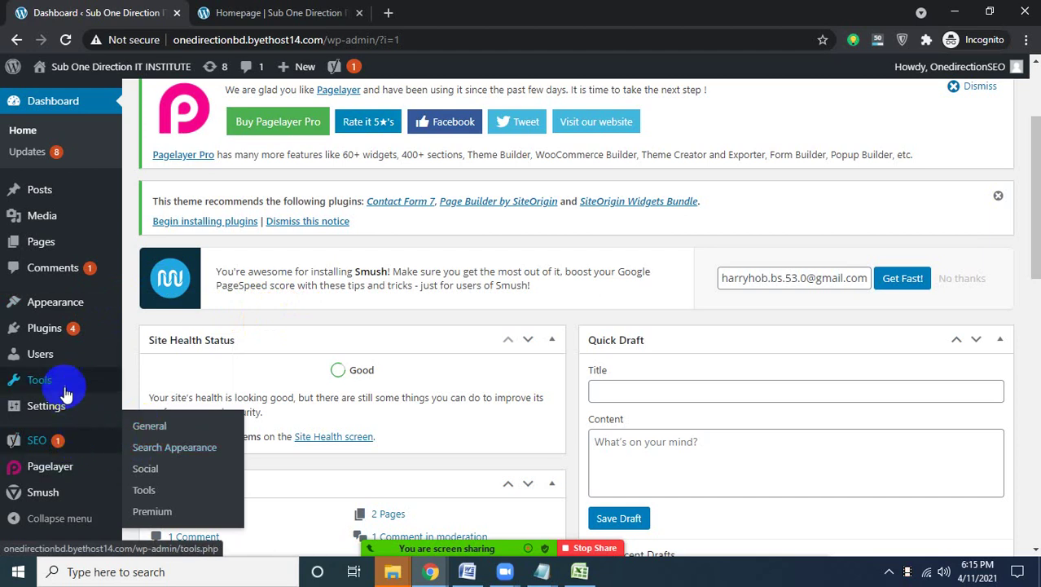
{"action": "scroll", "coordinate": [70, 268], "scroll_direction": "up", "scroll_amount": 2}
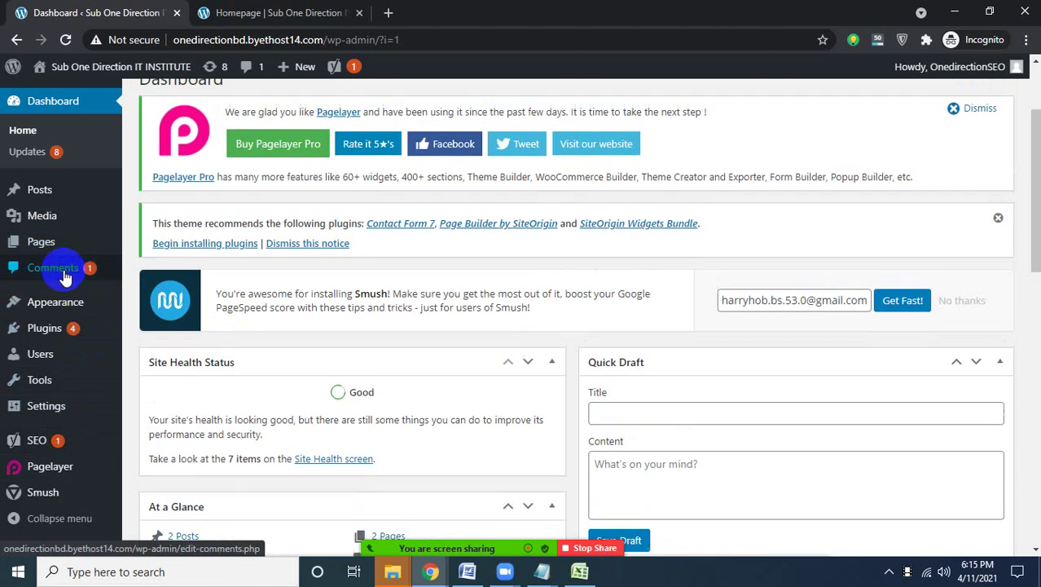
{"action": "scroll", "coordinate": [65, 407], "scroll_direction": "down", "scroll_amount": 1}
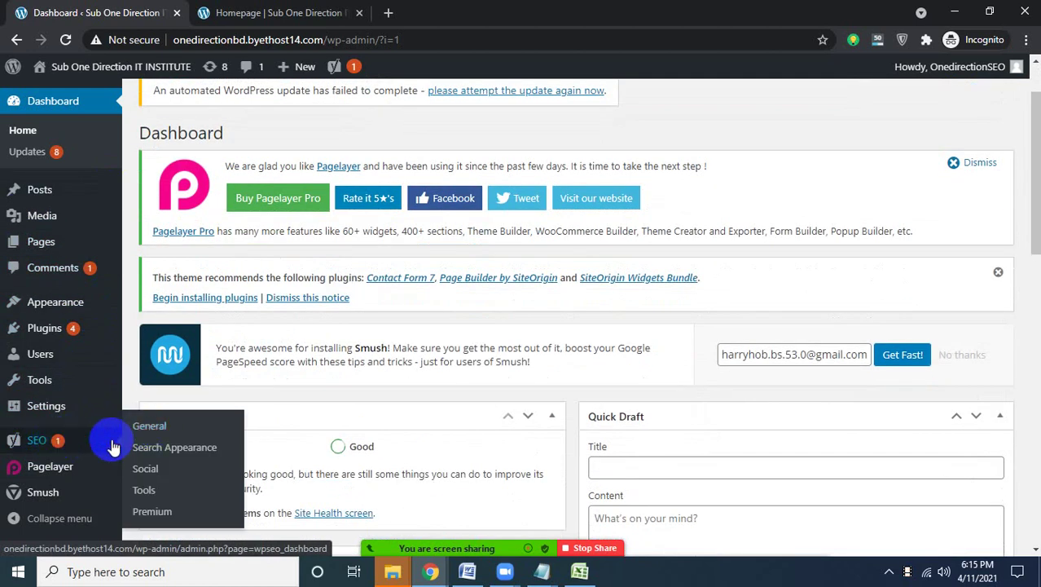
{"action": "left_click", "coordinate": [150, 429]}
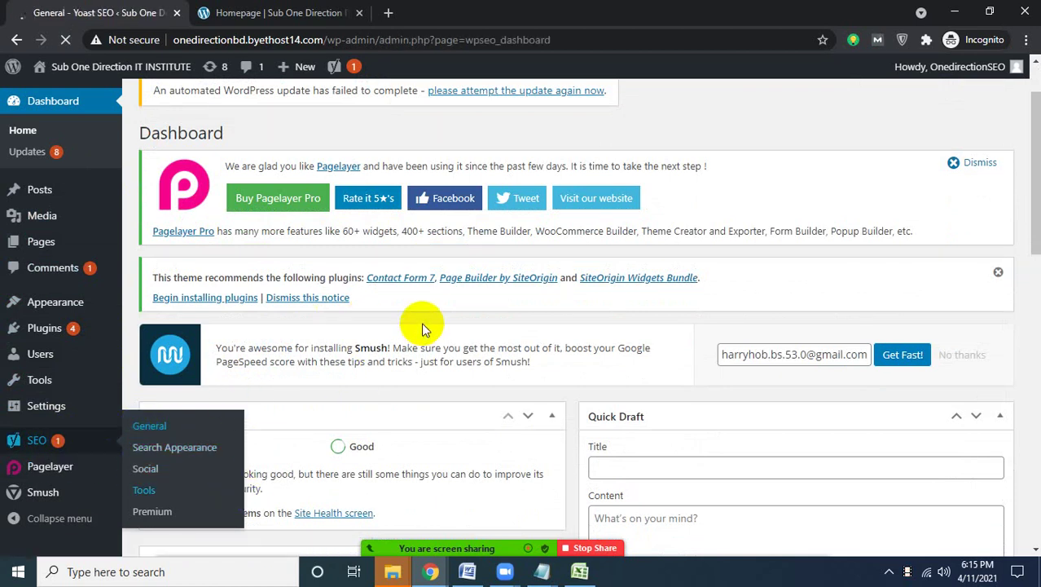
Show the Webmaster Tools verification settings of Yoast SEO and examine the search engine verification code fields.
{"action": "scroll", "coordinate": [416, 325], "scroll_direction": "down", "scroll_amount": 3}
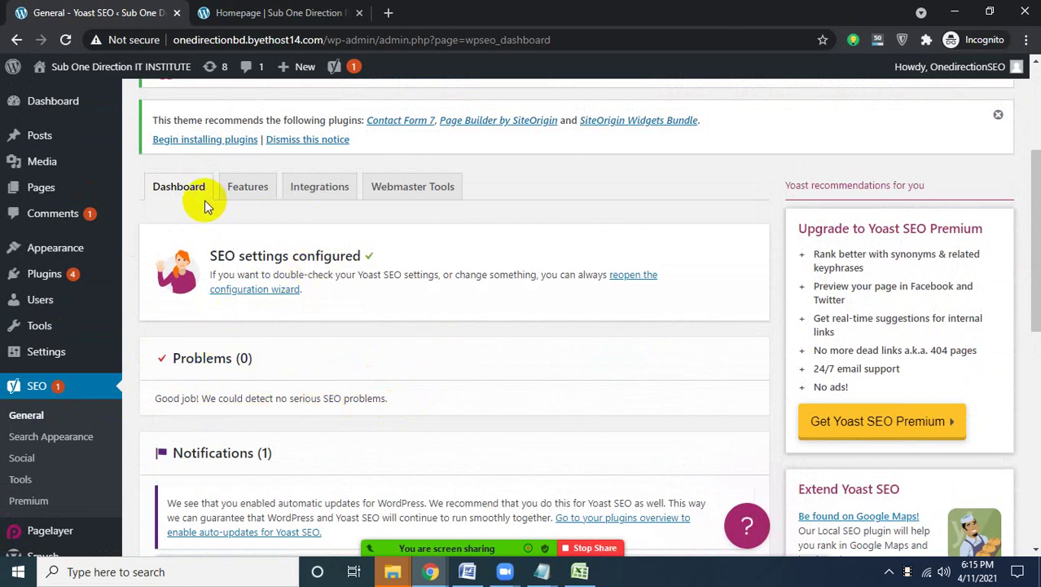
{"action": "left_click", "coordinate": [271, 196]}
{"action": "left_click", "coordinate": [303, 188]}
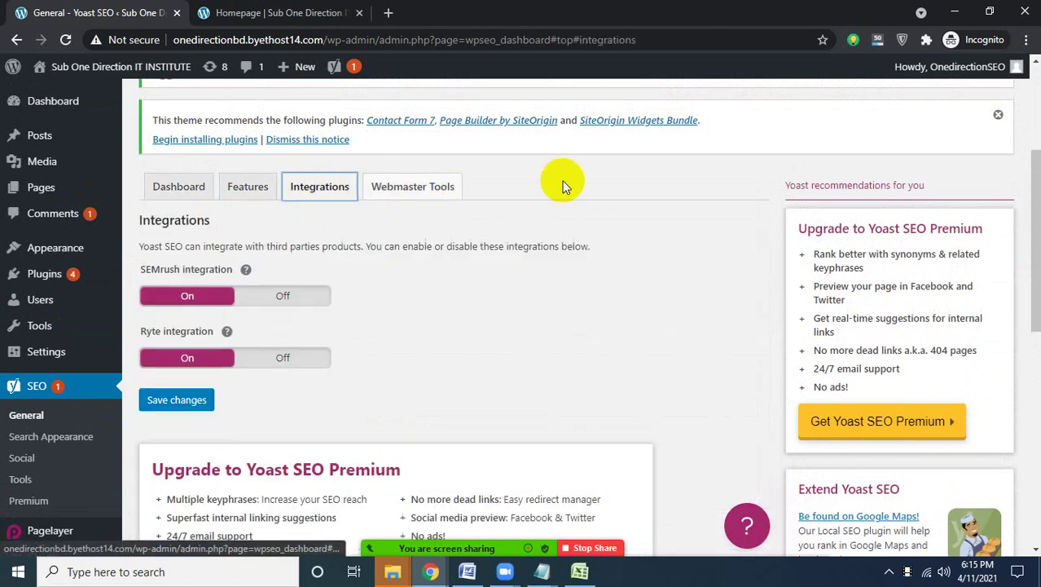
{"action": "left_click", "coordinate": [413, 187]}
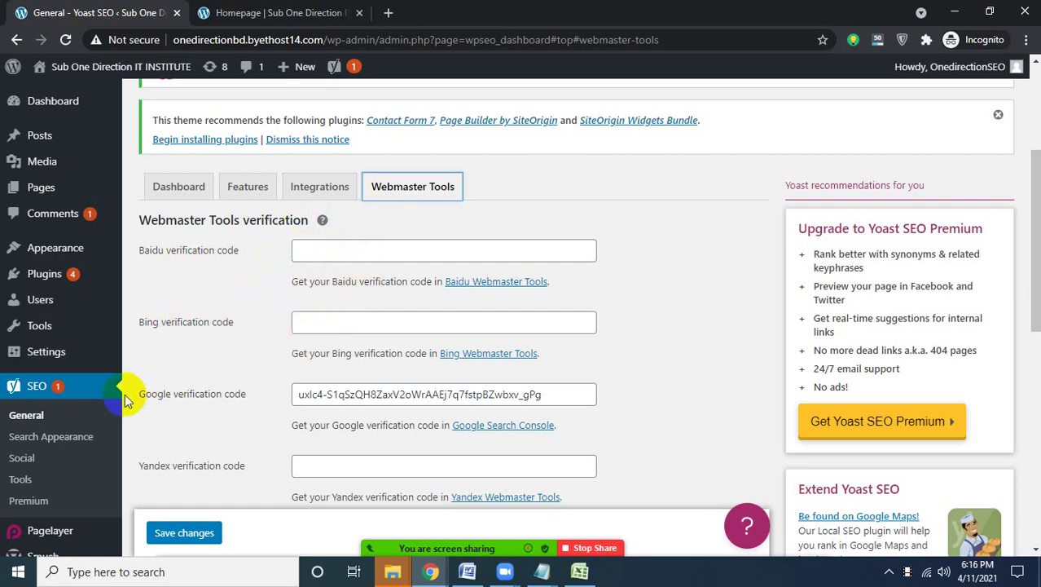
{"action": "scroll", "coordinate": [227, 434], "scroll_direction": "down", "scroll_amount": 2}
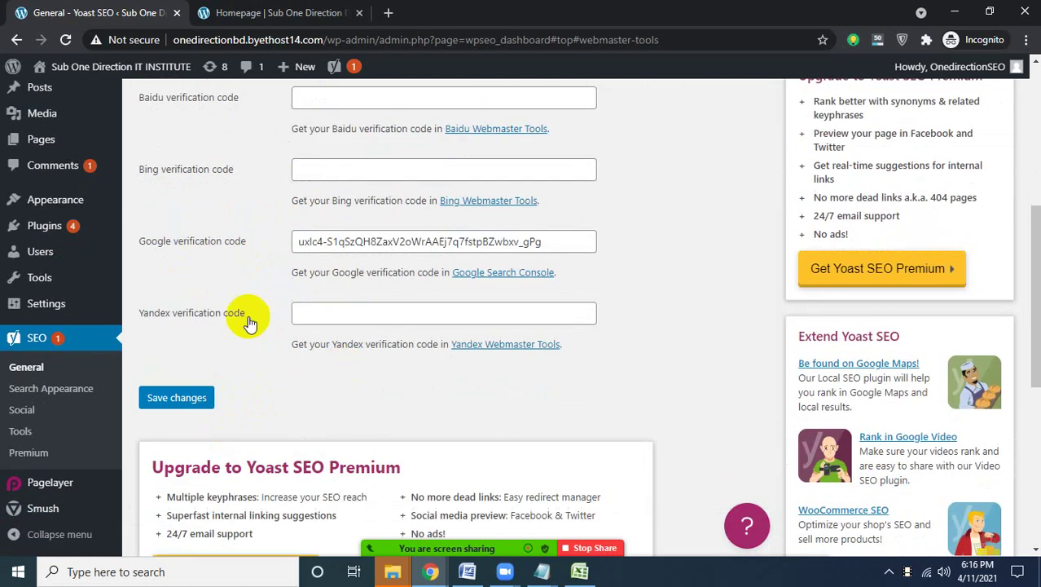
{"action": "scroll", "coordinate": [246, 319], "scroll_direction": "up", "scroll_amount": 1}
{"action": "left_click_drag", "start_coordinate": [248, 388], "coordinate": [138, 176]}
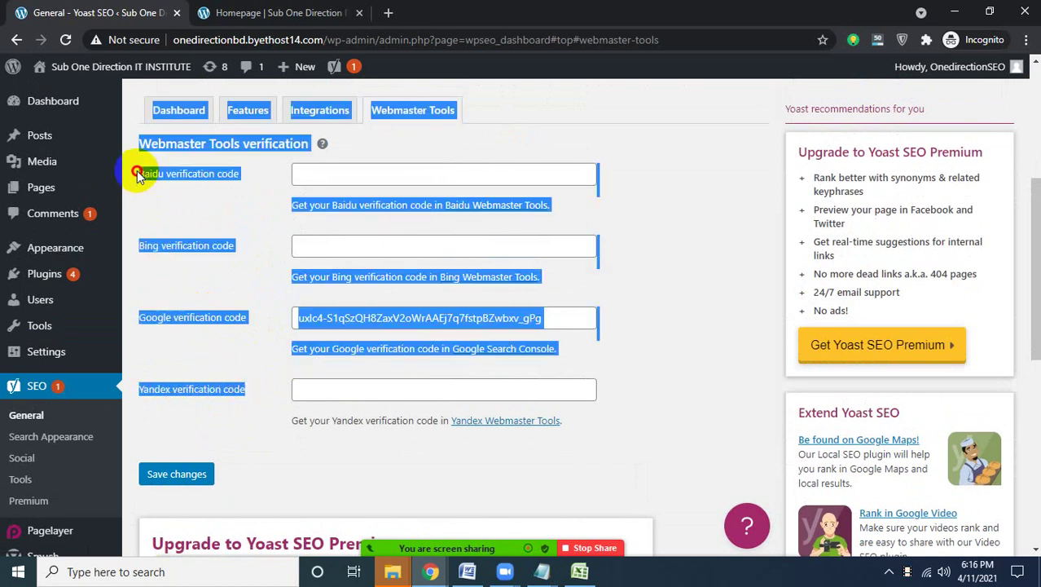
{"action": "left_click", "coordinate": [204, 224]}
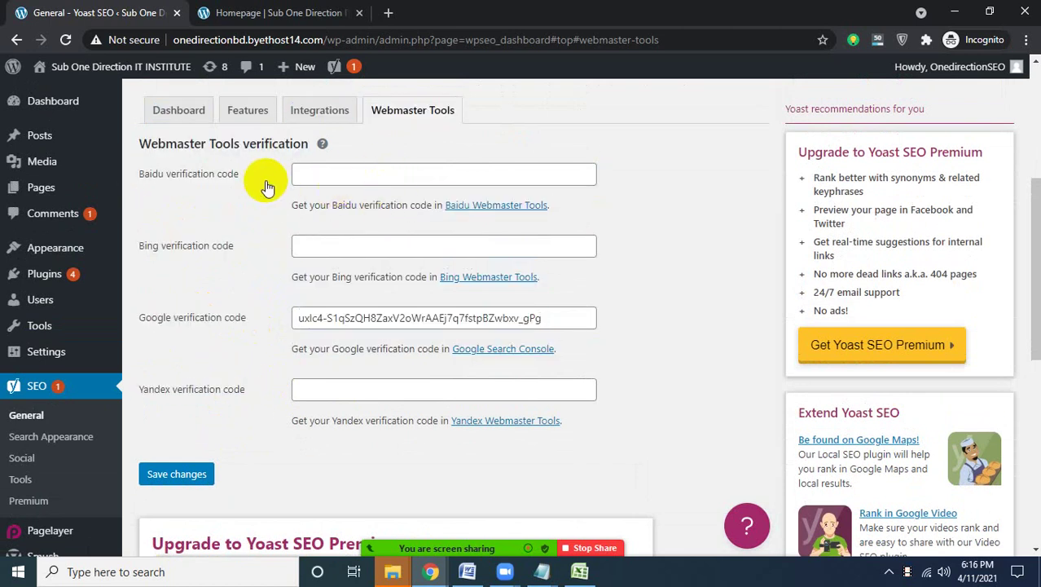
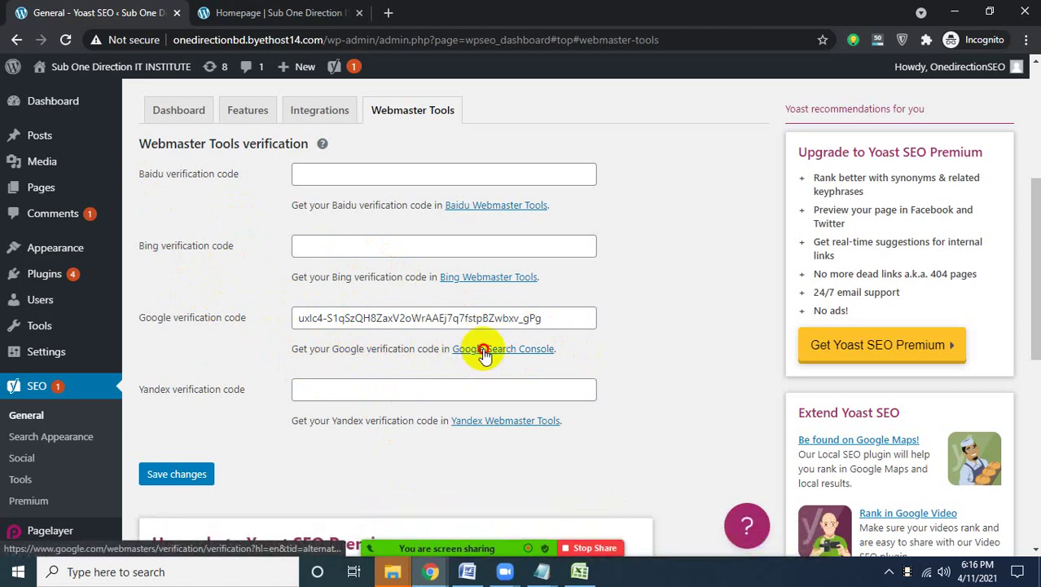
Check the Google Search Console link under the Google verification code field, then switch back to the Verify ownership dialog.
{"action": "left_click", "coordinate": [485, 352]}
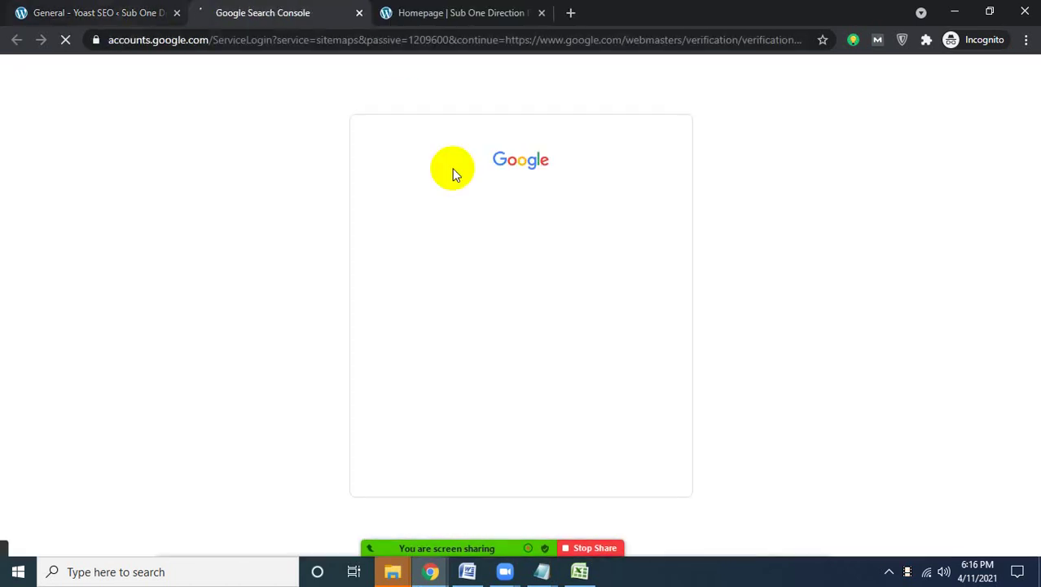
{"action": "left_click", "coordinate": [453, 274]}
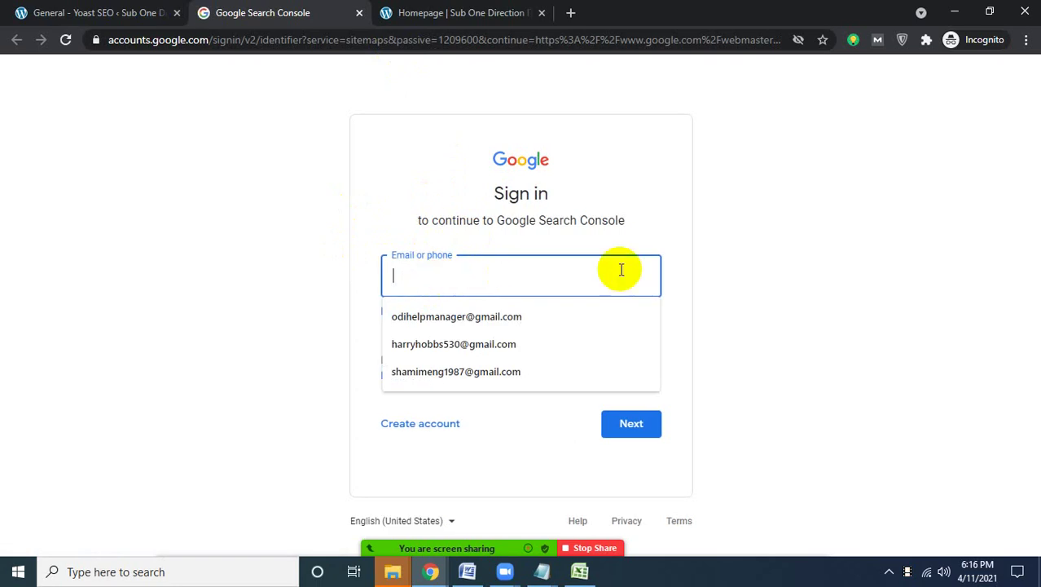
{"action": "left_click", "coordinate": [23, 8]}
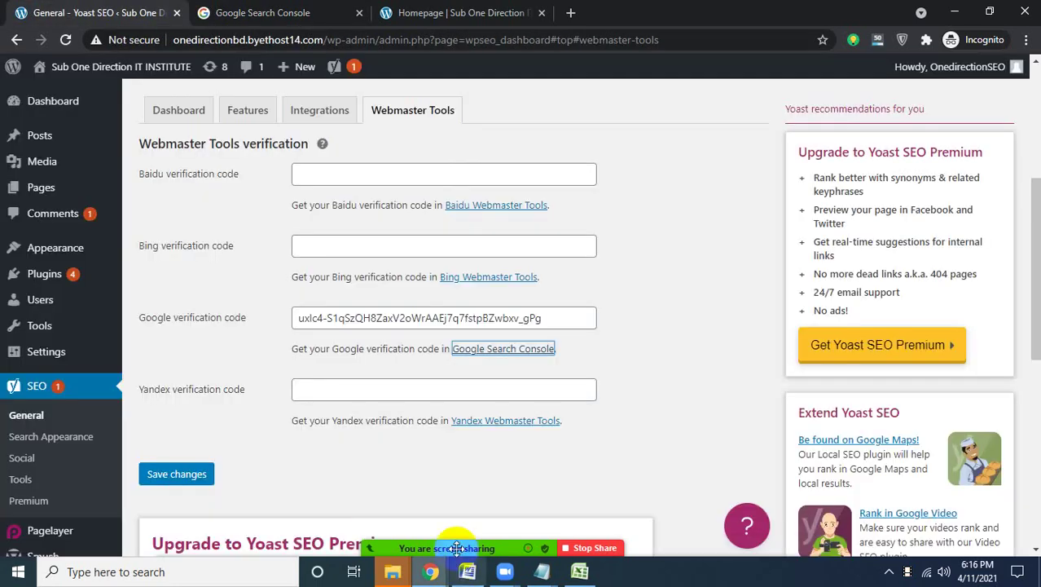
{"action": "left_click", "coordinate": [467, 571]}
{"action": "left_click", "coordinate": [365, 508]}
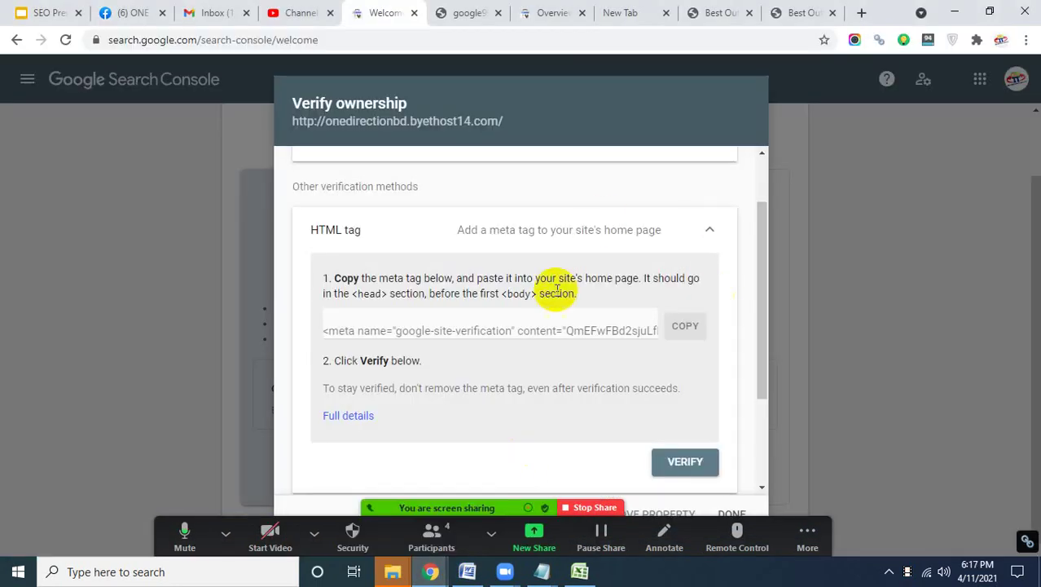
Examine the HTML tag instructions in the Verify ownership dialog alongside the Google verification code field in the Yoast SEO settings.
{"action": "scroll", "coordinate": [465, 273], "scroll_direction": "up", "scroll_amount": 1}
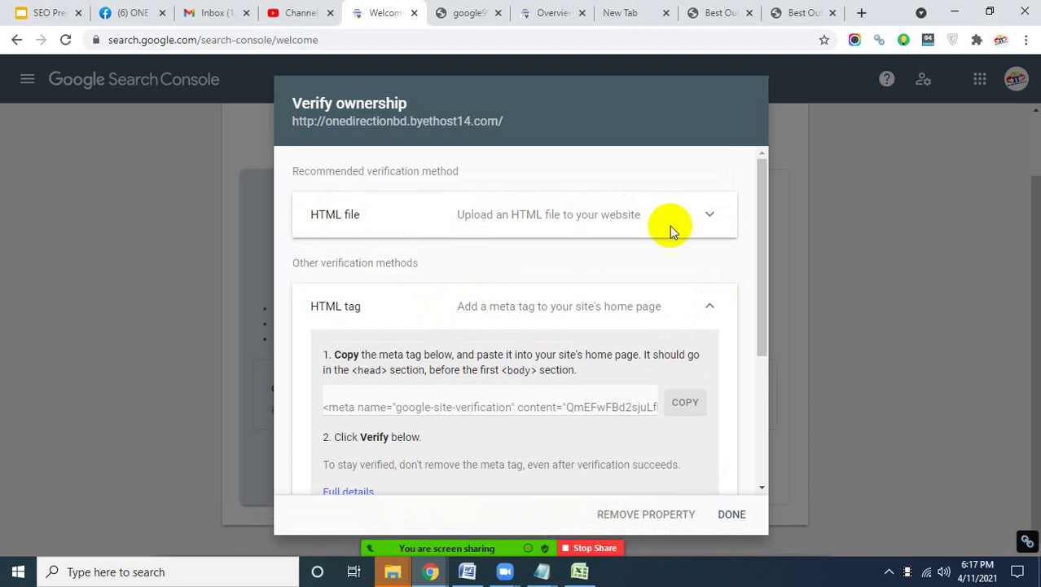
{"action": "scroll", "coordinate": [424, 328], "scroll_direction": "down", "scroll_amount": 1}
{"action": "scroll", "coordinate": [489, 324], "scroll_direction": "up", "scroll_amount": 1}
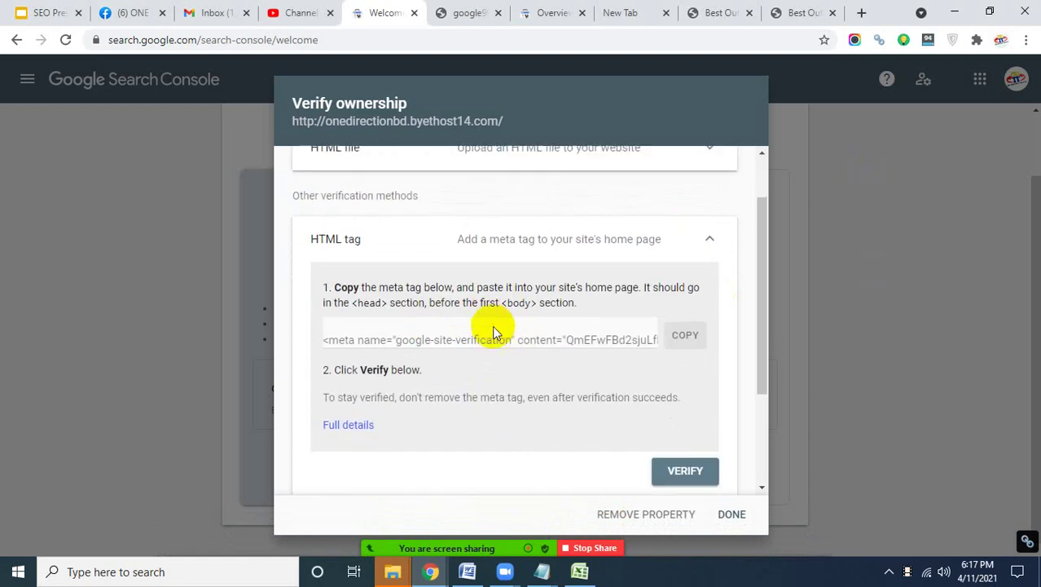
{"action": "scroll", "coordinate": [523, 314], "scroll_direction": "down", "scroll_amount": 1}
{"action": "scroll", "coordinate": [504, 283], "scroll_direction": "up", "scroll_amount": 1}
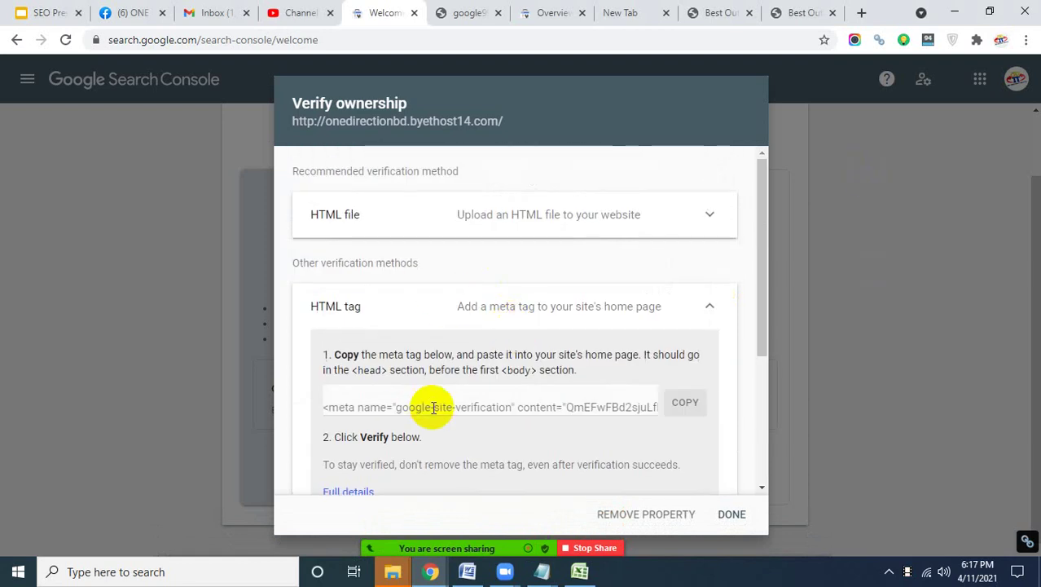
{"action": "left_click", "coordinate": [489, 406]}
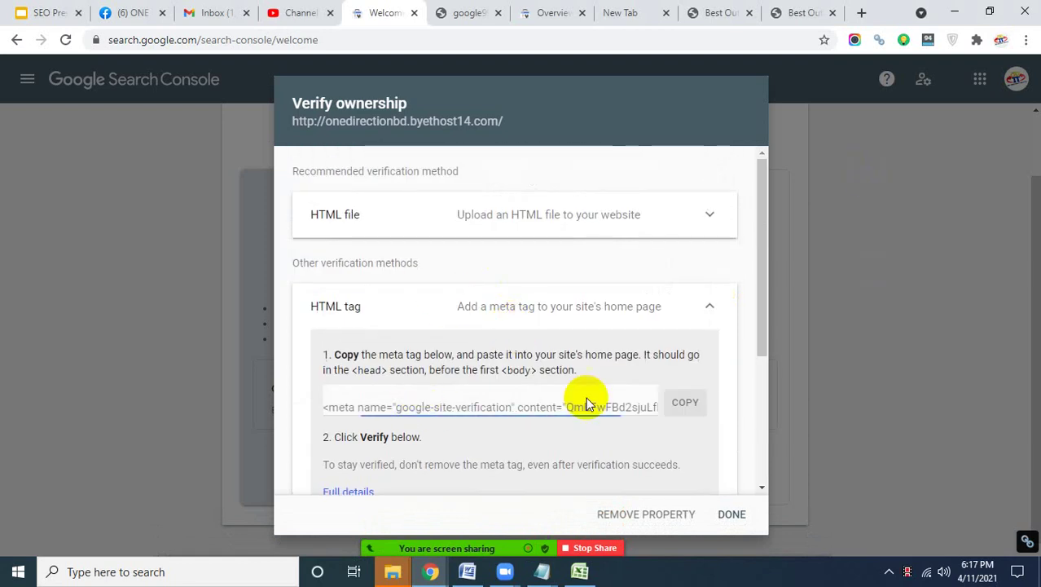
{"action": "left_click", "coordinate": [431, 571]}
{"action": "left_click", "coordinate": [481, 501]}
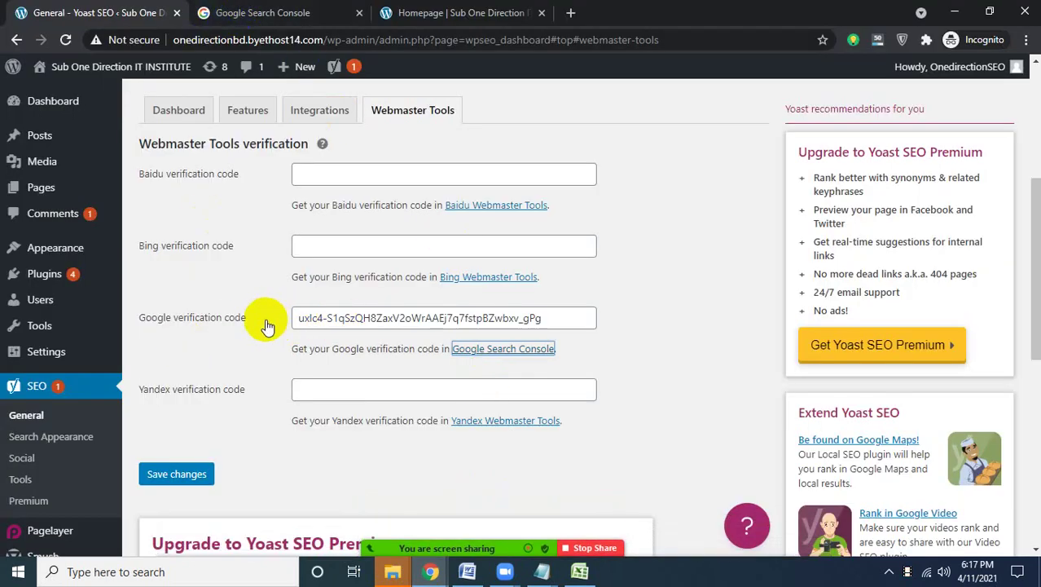
{"action": "left_click_drag", "start_coordinate": [265, 318], "coordinate": [144, 333]}
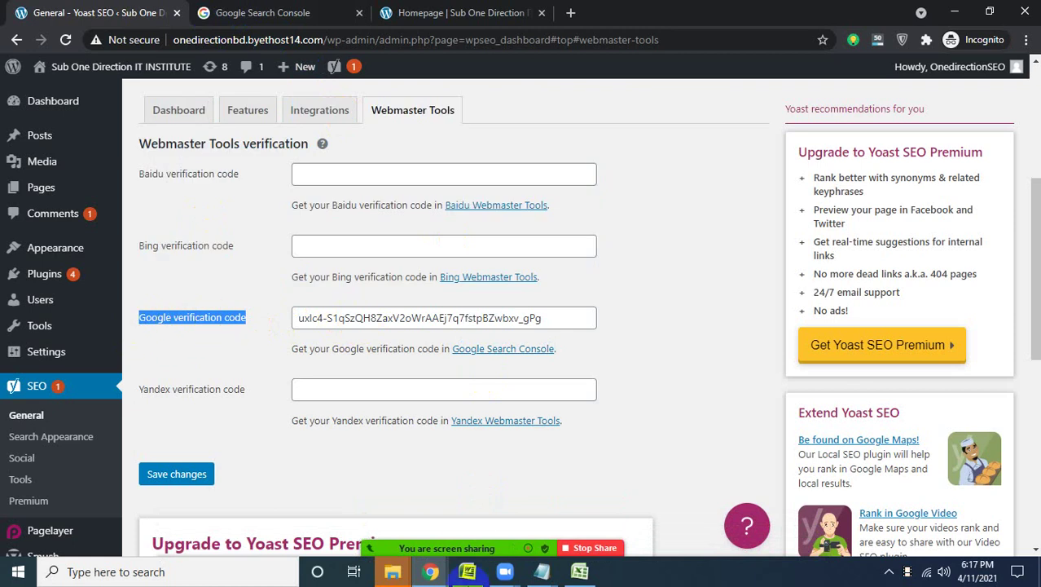
{"action": "mouse_move", "coordinate": [431, 571]}
{"action": "left_click", "coordinate": [360, 516]}
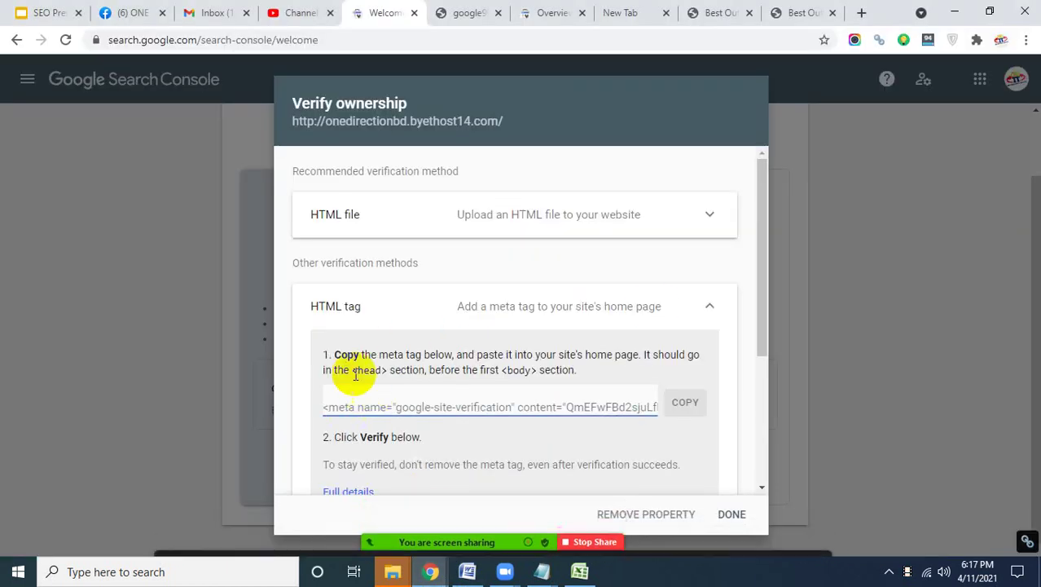
{"action": "left_click_drag", "start_coordinate": [334, 354], "coordinate": [530, 355]}
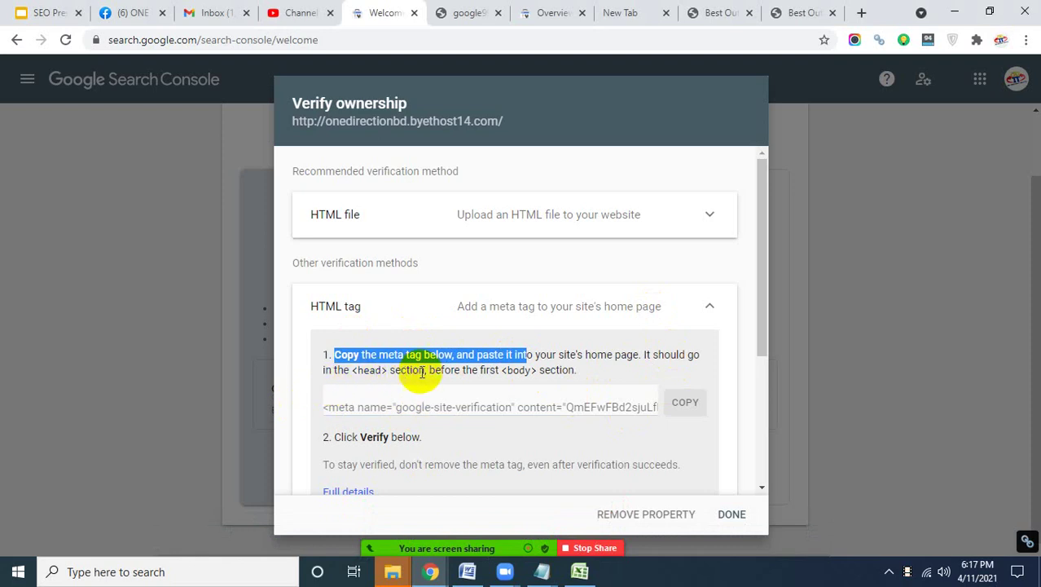
Switch to the Yoast SEO Webmaster Tools settings and examine the existing entry in the Google verification code field.
{"action": "mouse_move", "coordinate": [424, 574]}
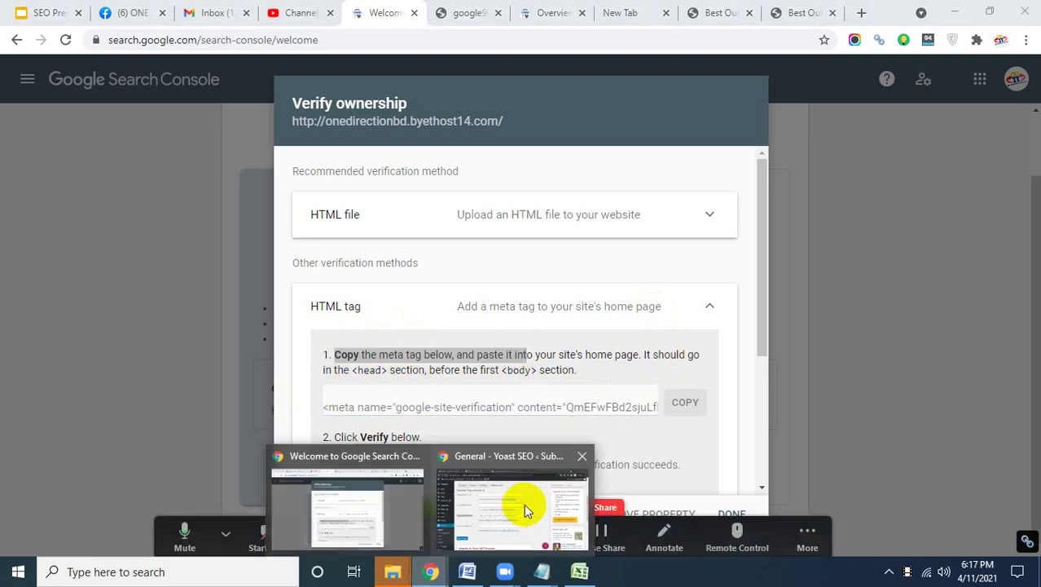
{"action": "left_click", "coordinate": [524, 507]}
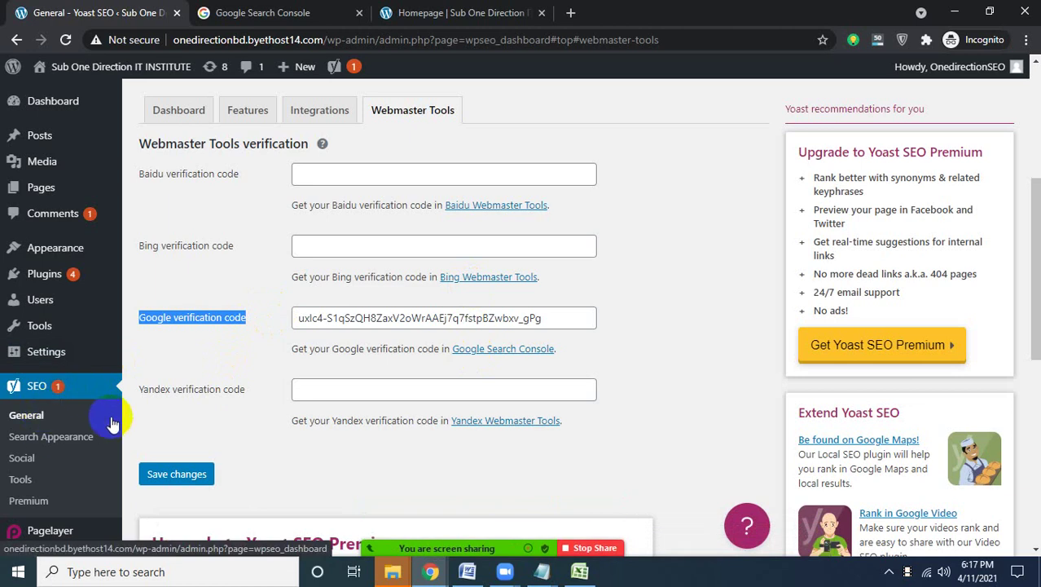
{"action": "scroll", "coordinate": [232, 291], "scroll_direction": "up", "scroll_amount": 2}
{"action": "scroll", "coordinate": [292, 296], "scroll_direction": "down", "scroll_amount": 2}
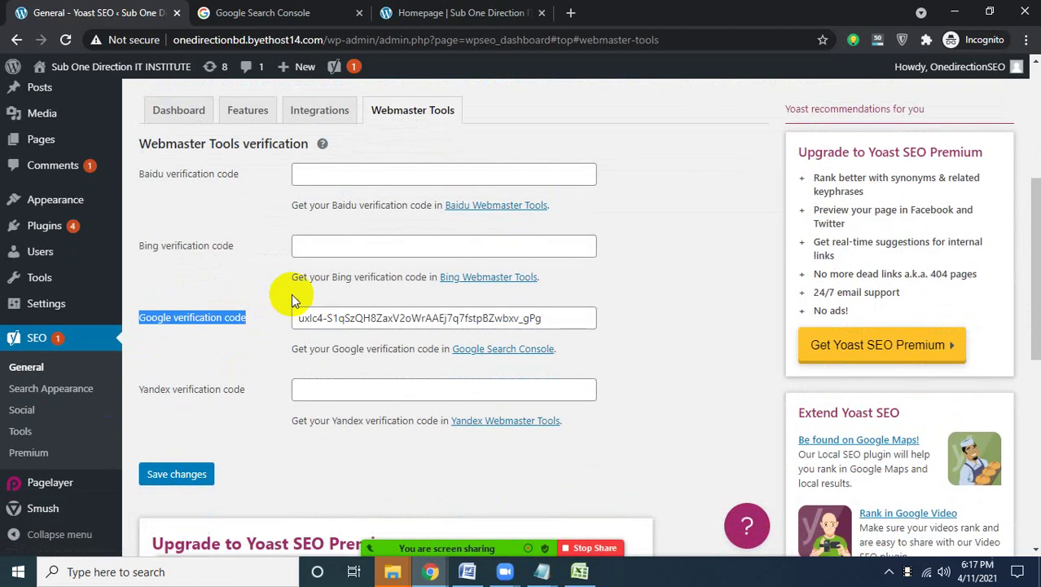
{"action": "left_click", "coordinate": [301, 318]}
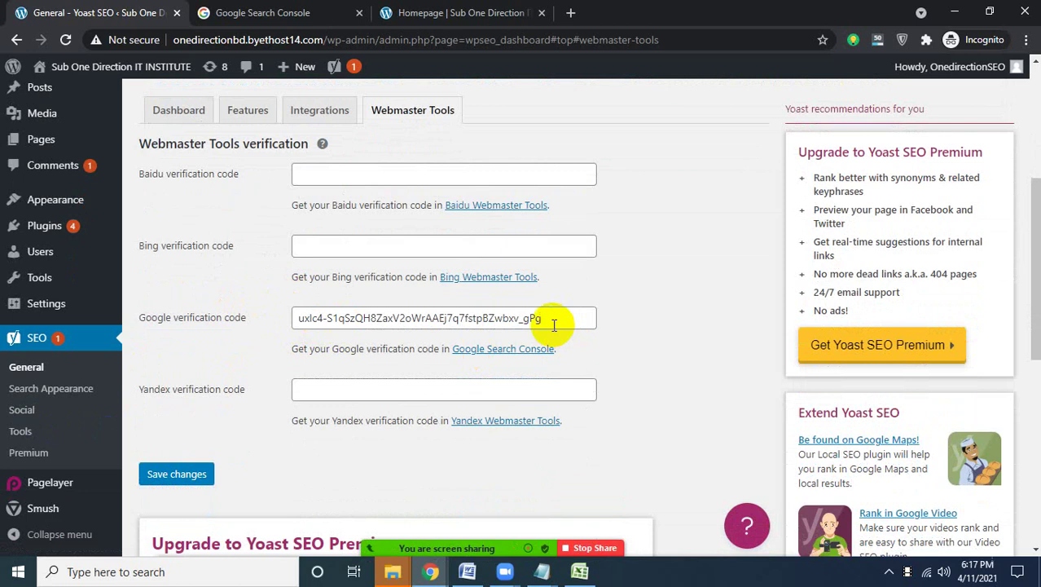
{"action": "left_click_drag", "start_coordinate": [554, 325], "coordinate": [262, 324]}
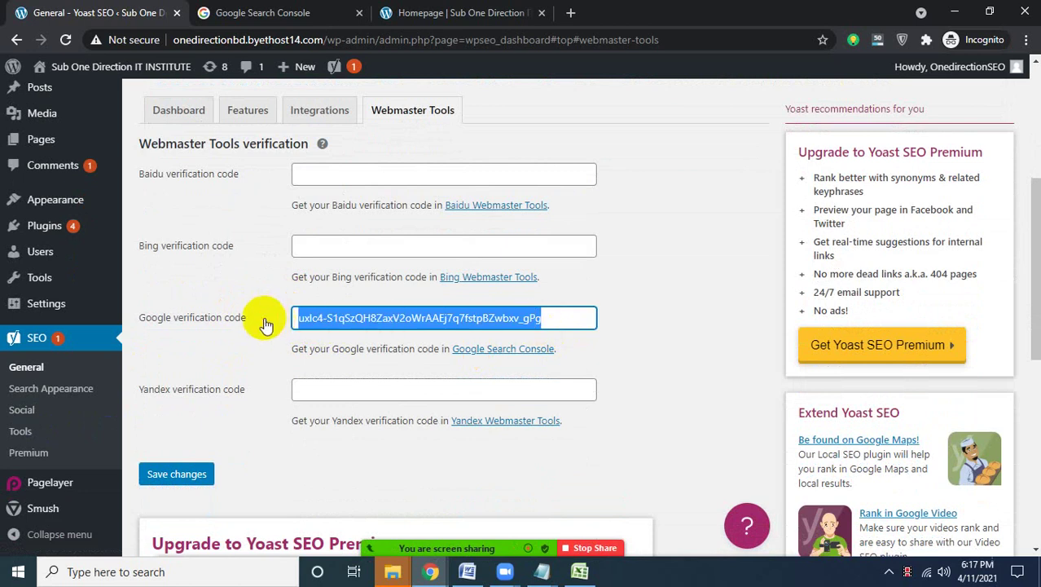
{"action": "left_click", "coordinate": [628, 326]}
{"action": "scroll", "coordinate": [540, 325], "scroll_direction": "up", "scroll_amount": 4}
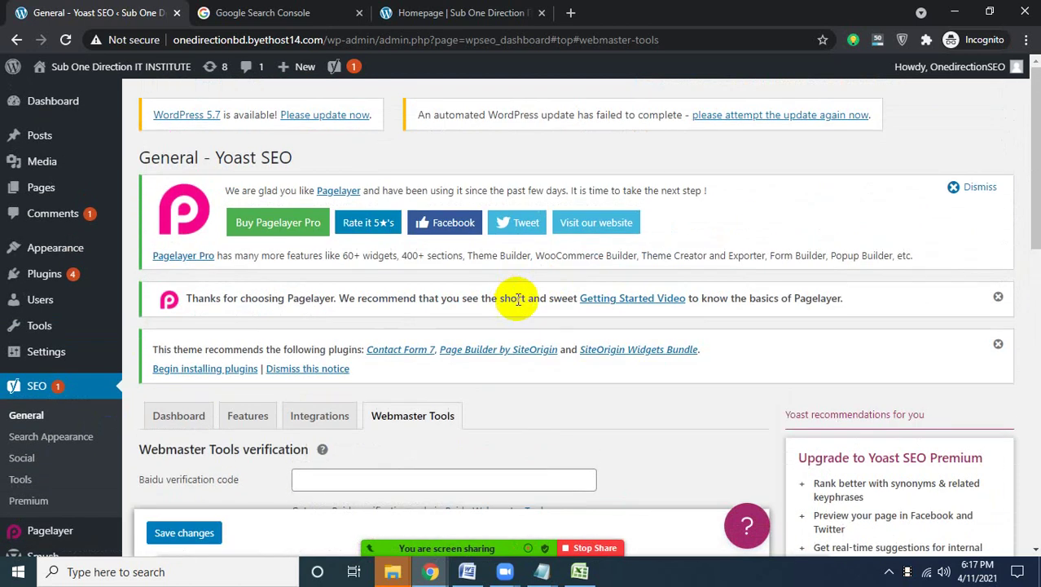
{"action": "scroll", "coordinate": [530, 409], "scroll_direction": "down", "scroll_amount": 4}
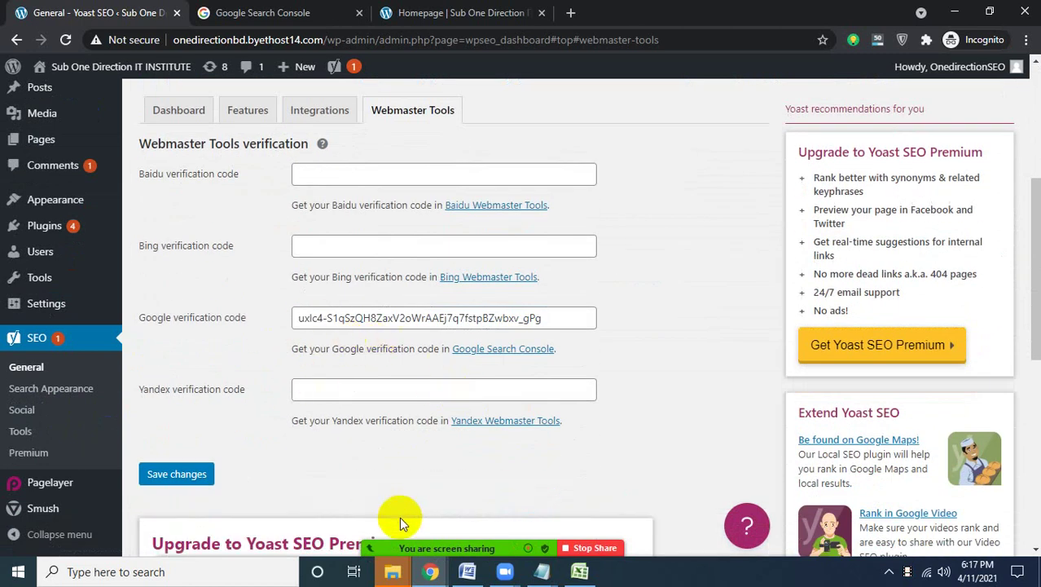
Clear the existing code from the Google verification code field in the Webmaster Tools verification settings.
{"action": "left_click_drag", "start_coordinate": [551, 312], "coordinate": [101, 298]}
{"action": "mouse_move", "coordinate": [106, 306]}
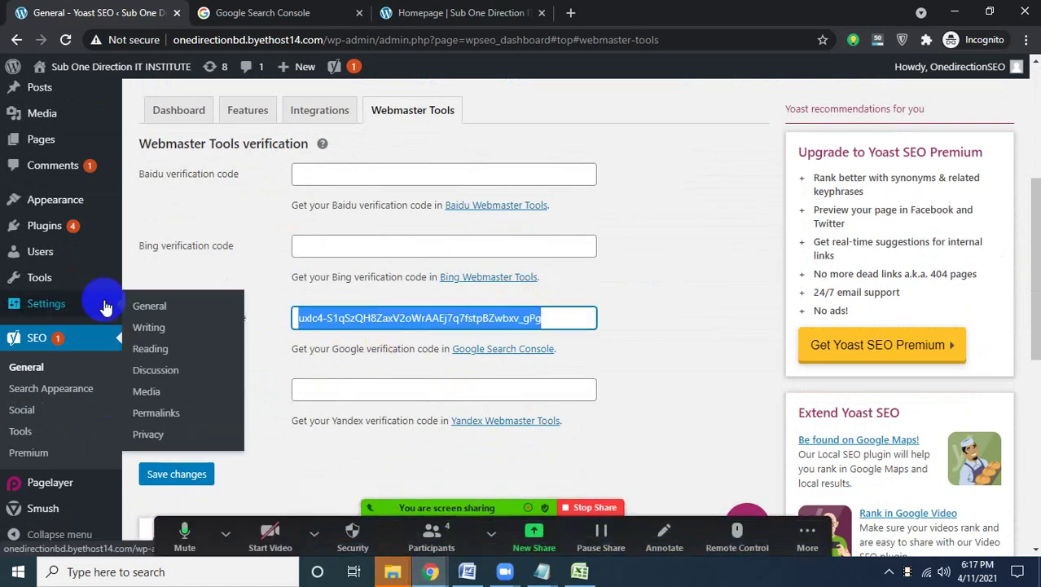
{"action": "key", "text": "BackSpace"}
{"action": "left_click", "coordinate": [106, 306]}
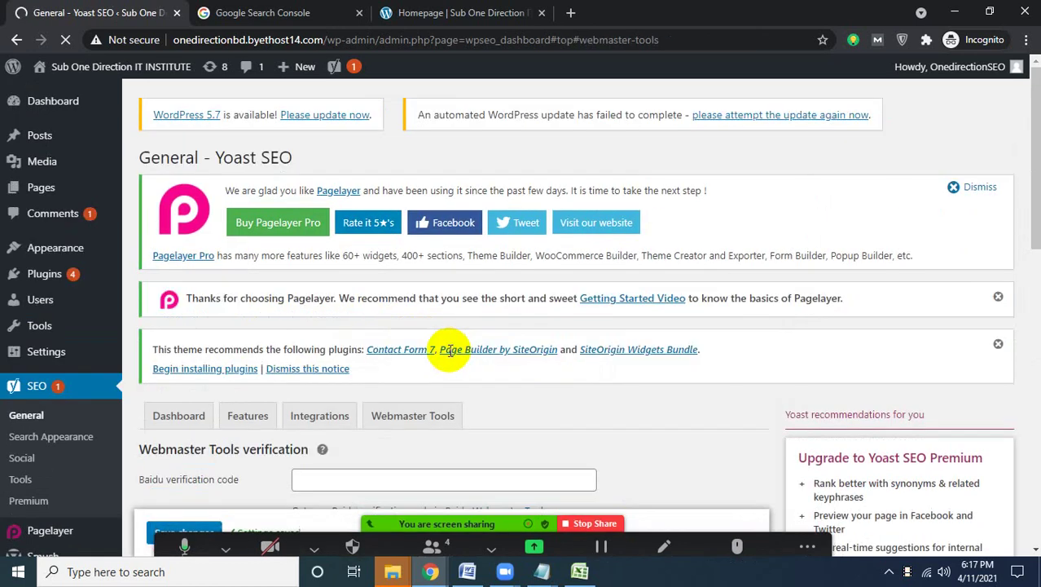
{"action": "scroll", "coordinate": [458, 353], "scroll_direction": "down", "scroll_amount": 5}
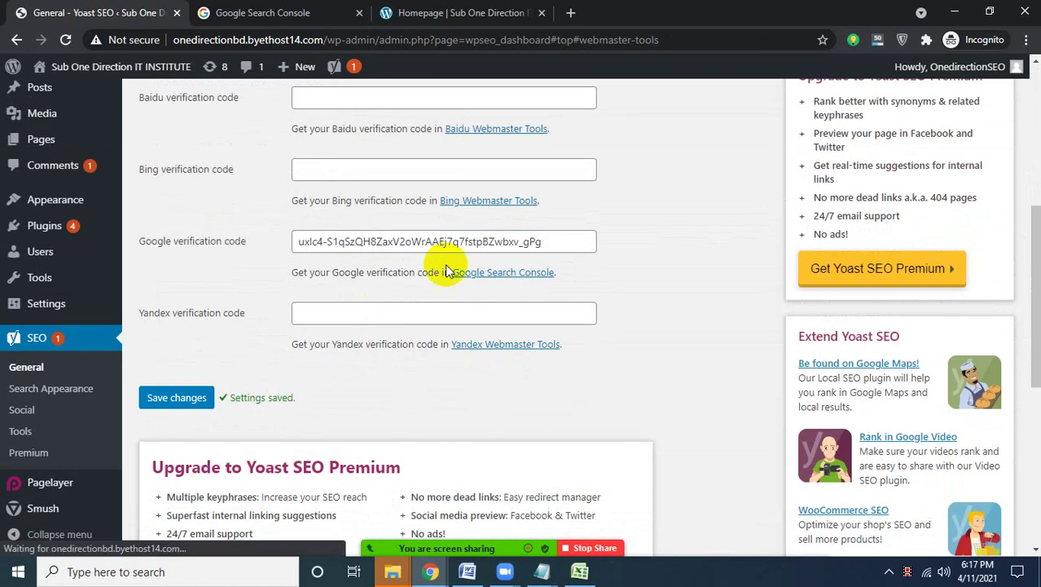
{"action": "left_click", "coordinate": [569, 241]}
{"action": "left_click_drag", "start_coordinate": [569, 241], "coordinate": [169, 251]}
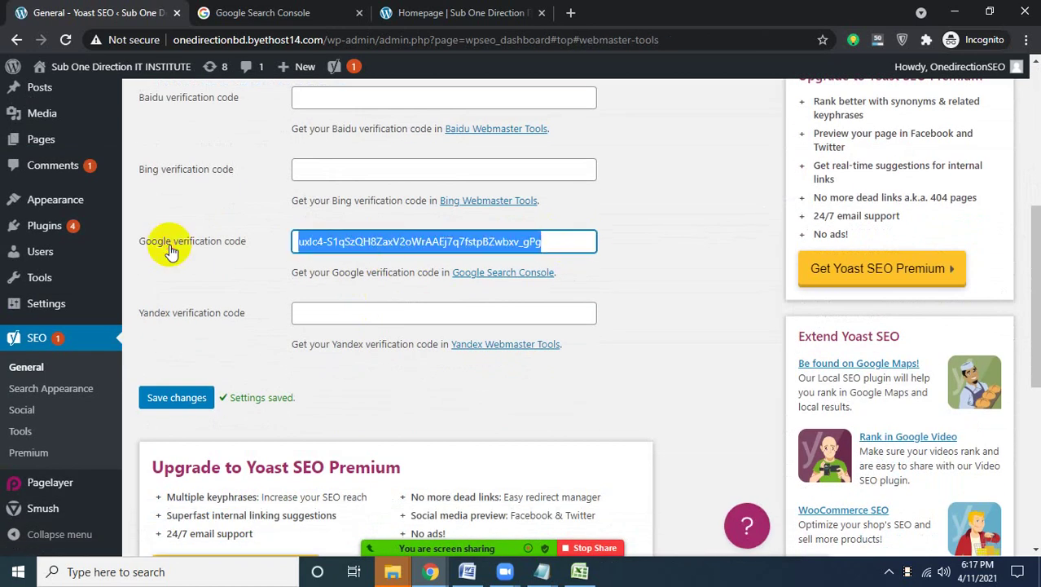
{"action": "key", "text": "BackSpace"}
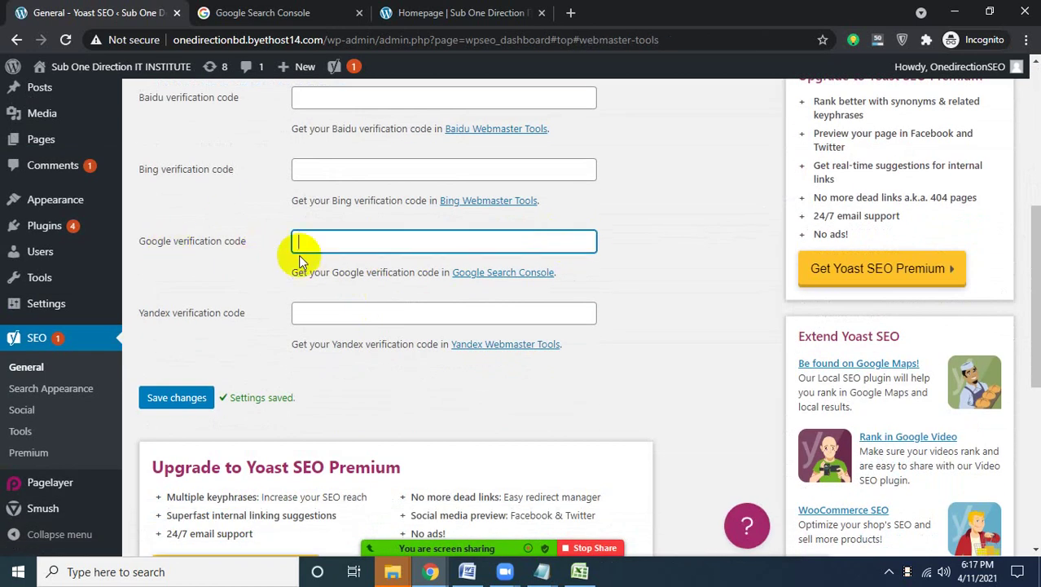
{"action": "scroll", "coordinate": [339, 301], "scroll_direction": "up", "scroll_amount": 2}
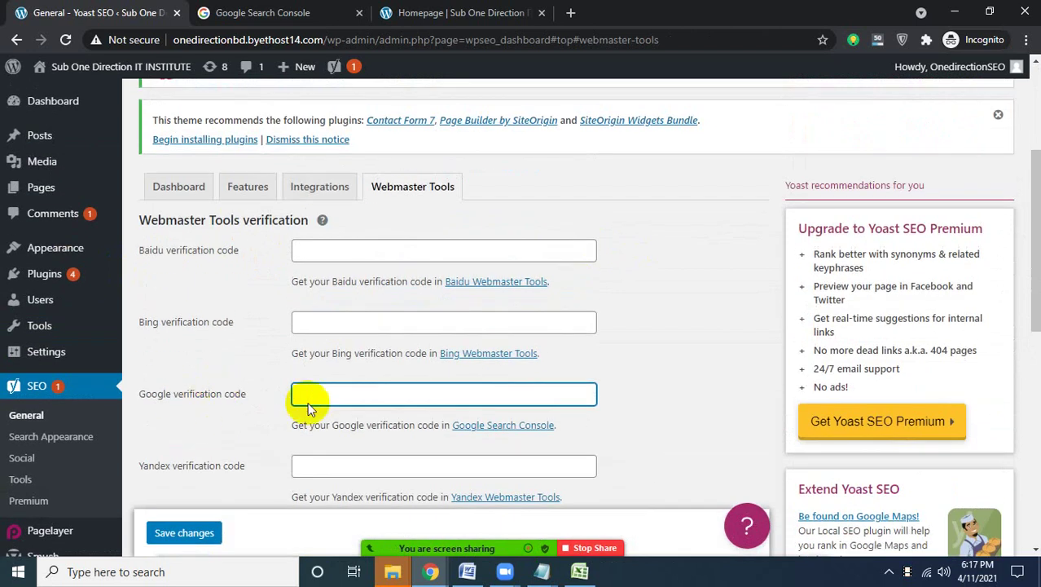
Copy the meta tag from Search Console's HTML tag method and paste it into Yoast's Google verification code field.
{"action": "mouse_move", "coordinate": [432, 573]}
{"action": "left_click", "coordinate": [346, 513]}
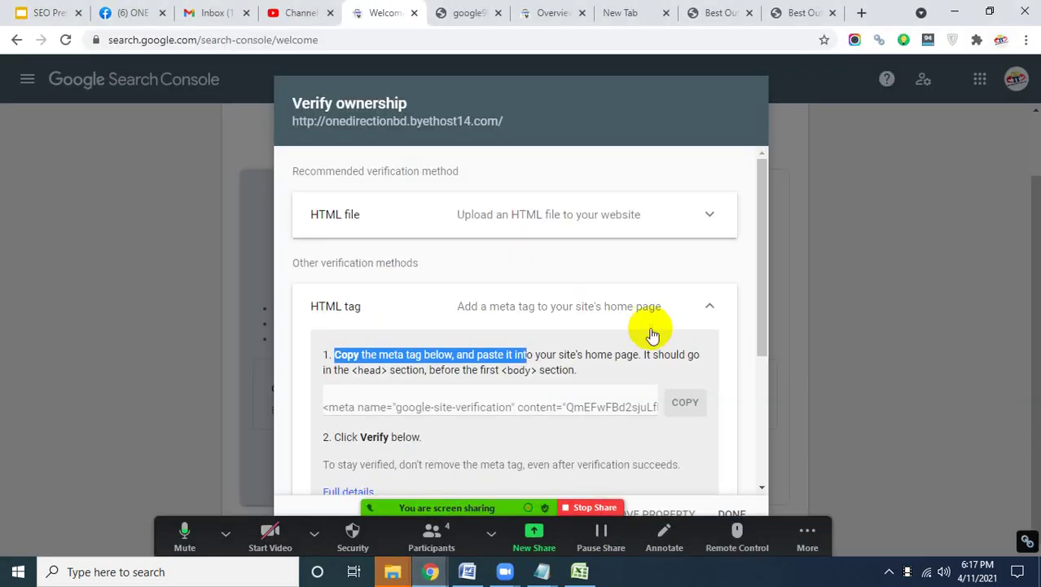
{"action": "left_click", "coordinate": [503, 405]}
{"action": "left_click", "coordinate": [685, 401]}
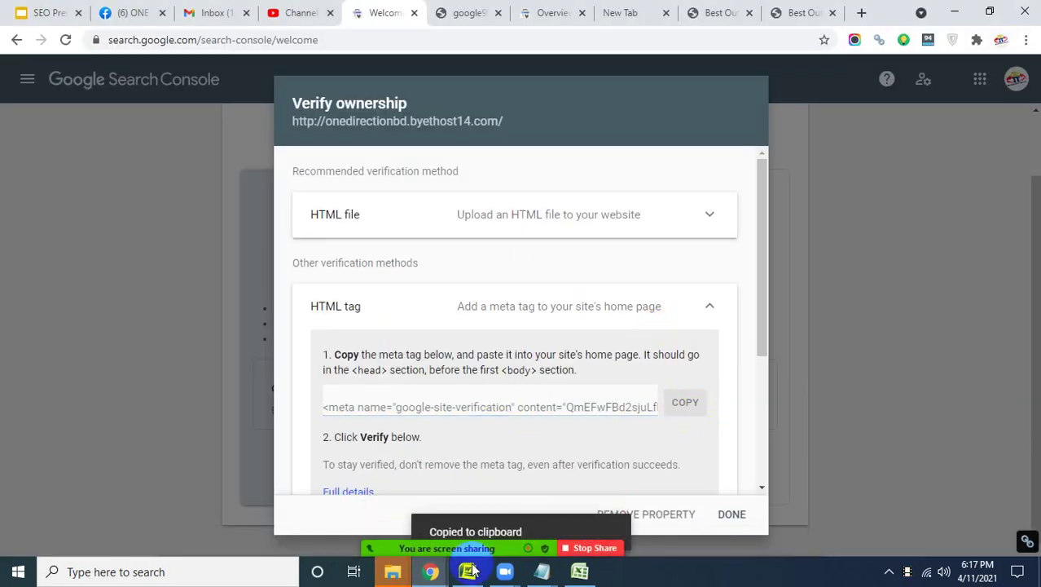
{"action": "mouse_move", "coordinate": [432, 573]}
{"action": "left_click", "coordinate": [501, 480]}
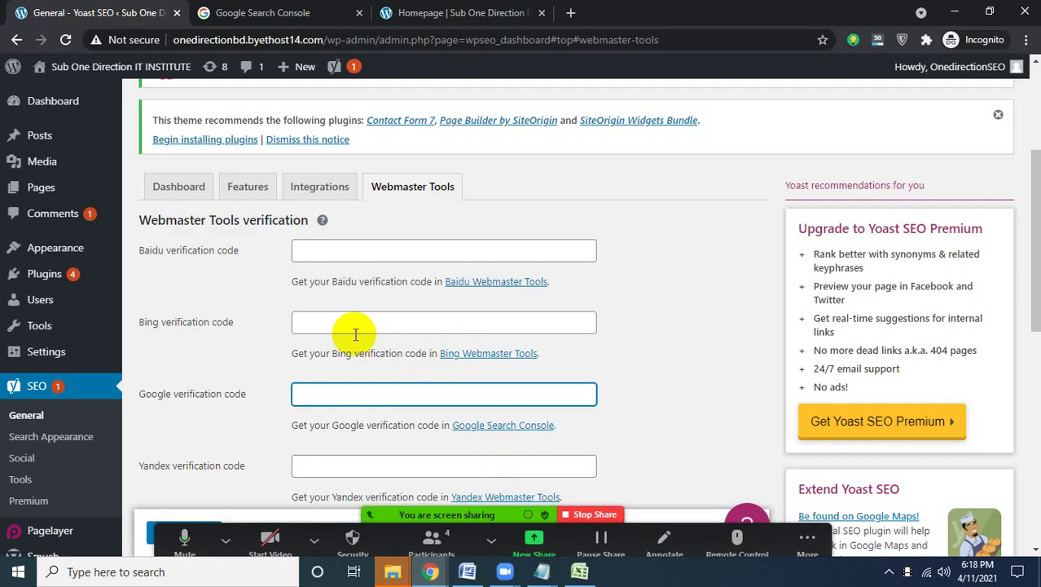
{"action": "key", "text": "ctrl+v"}
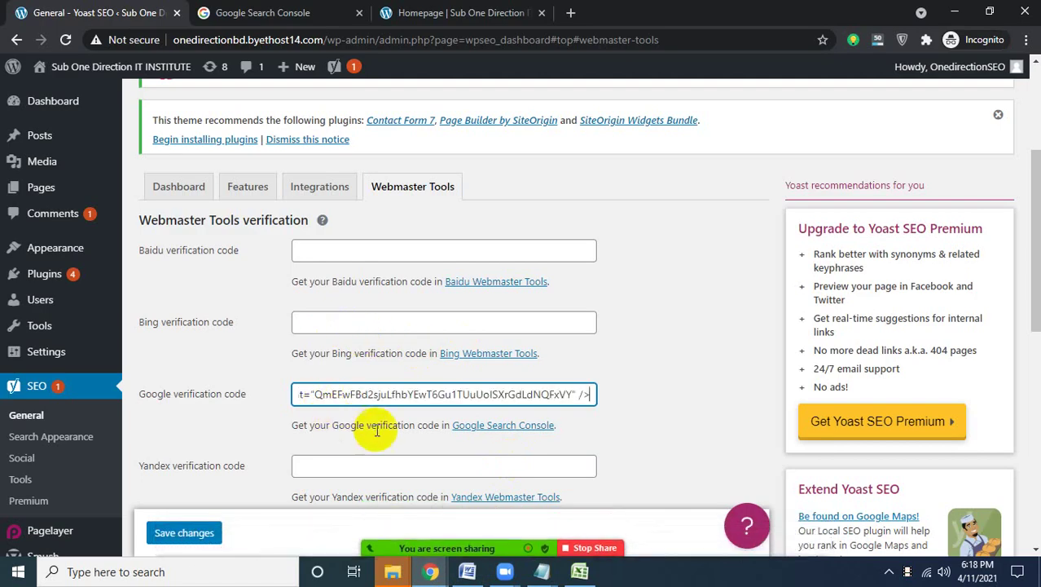
Examine the pasted meta tag, picking out the code between the quotation marks of its content attribute.
{"action": "left_click_drag", "start_coordinate": [364, 389], "coordinate": [413, 396]}
{"action": "left_click", "coordinate": [332, 396]}
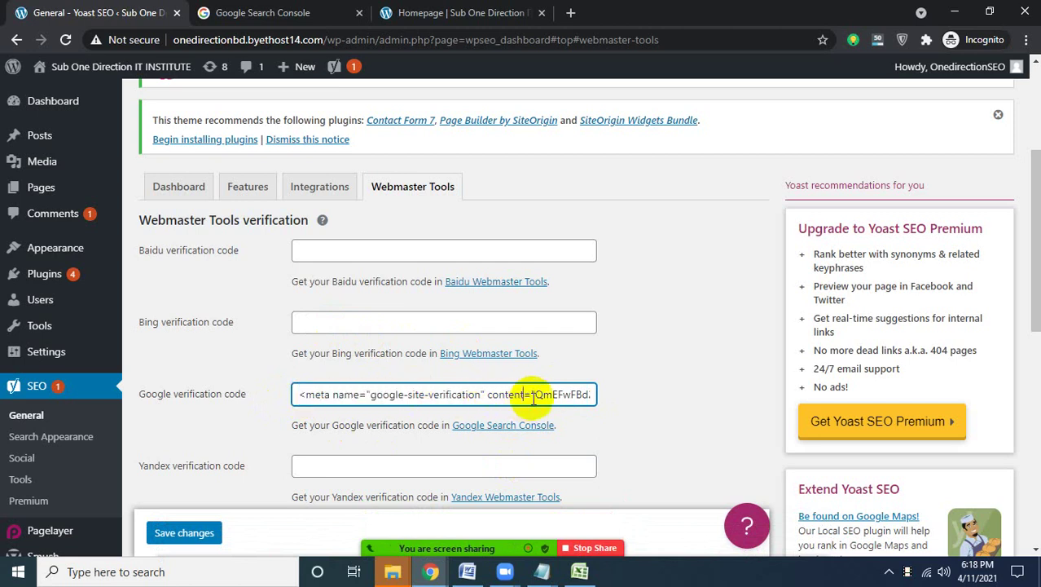
{"action": "left_click_drag", "start_coordinate": [531, 394], "coordinate": [599, 394]}
{"action": "left_click", "coordinate": [571, 395]}
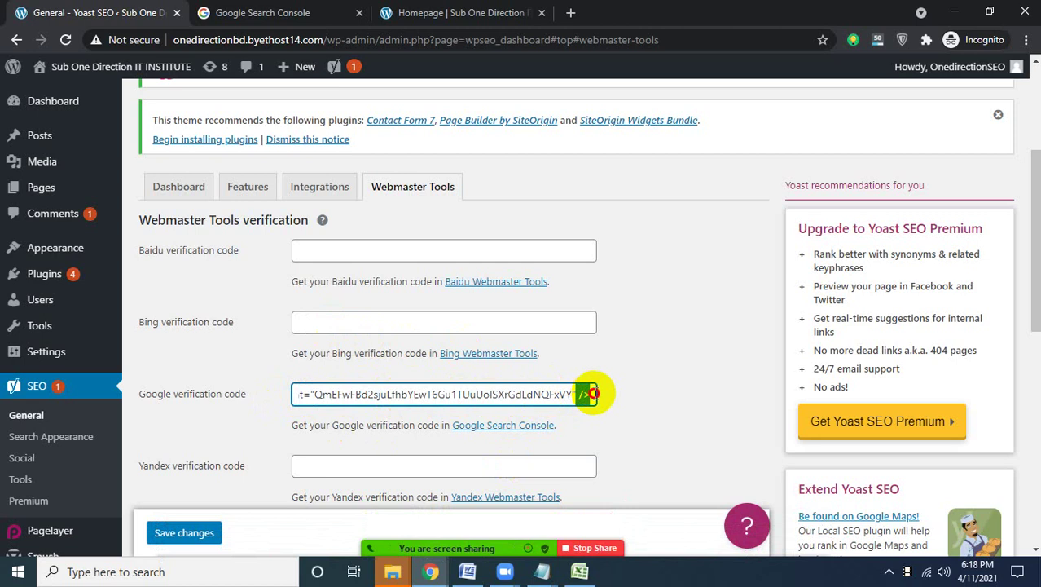
{"action": "left_click_drag", "start_coordinate": [593, 393], "coordinate": [320, 396]}
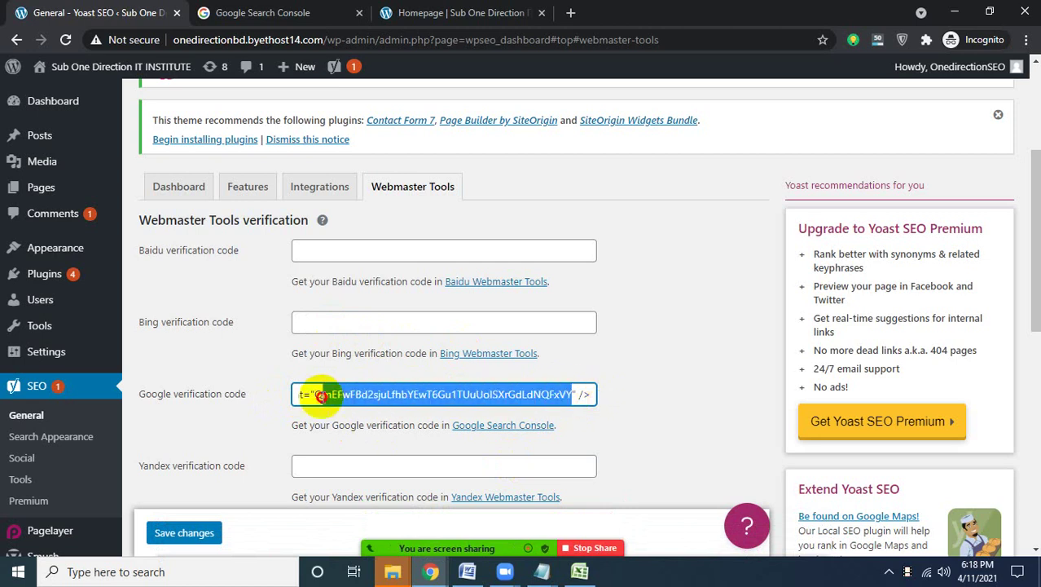
{"action": "scroll", "coordinate": [232, 466], "scroll_direction": "down", "scroll_amount": 1}
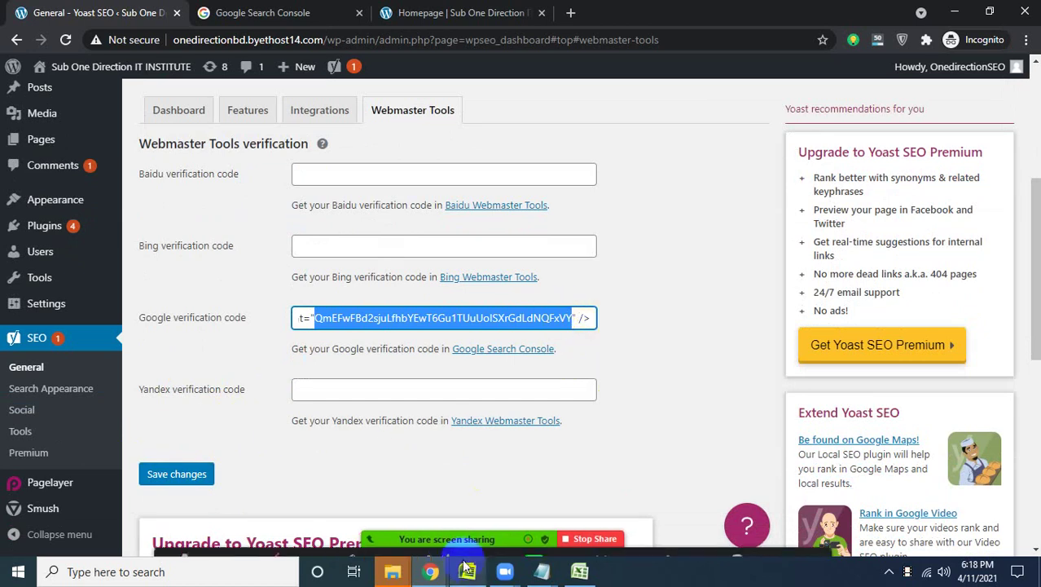
Trim the pasted meta tag to only the code inside the content quotes, and switch back to the Verify ownership dialog.
{"action": "left_click", "coordinate": [580, 321]}
{"action": "left_click_drag", "start_coordinate": [535, 317], "coordinate": [576, 320]}
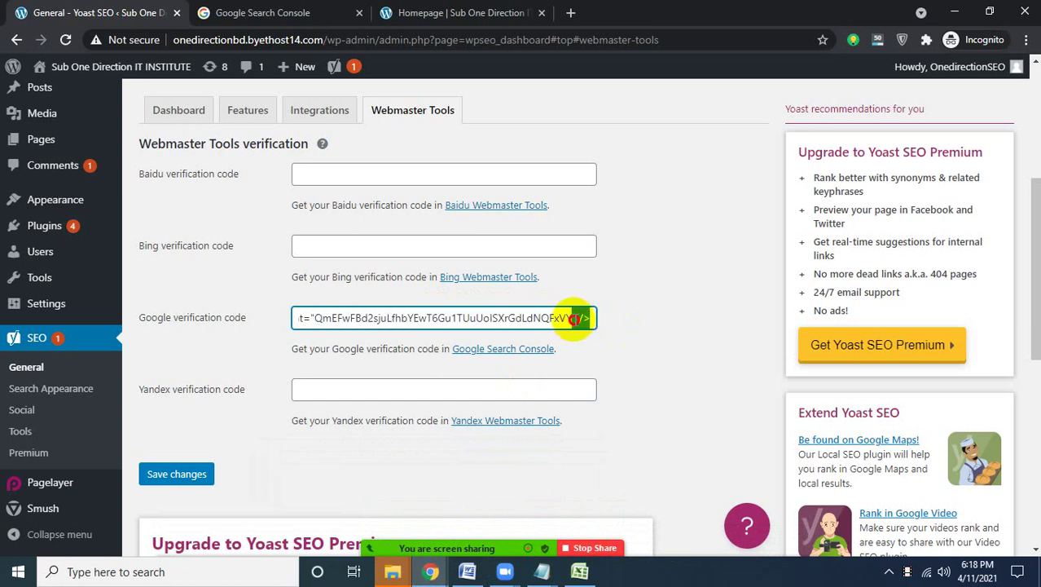
{"action": "key", "text": "BackSpace"}
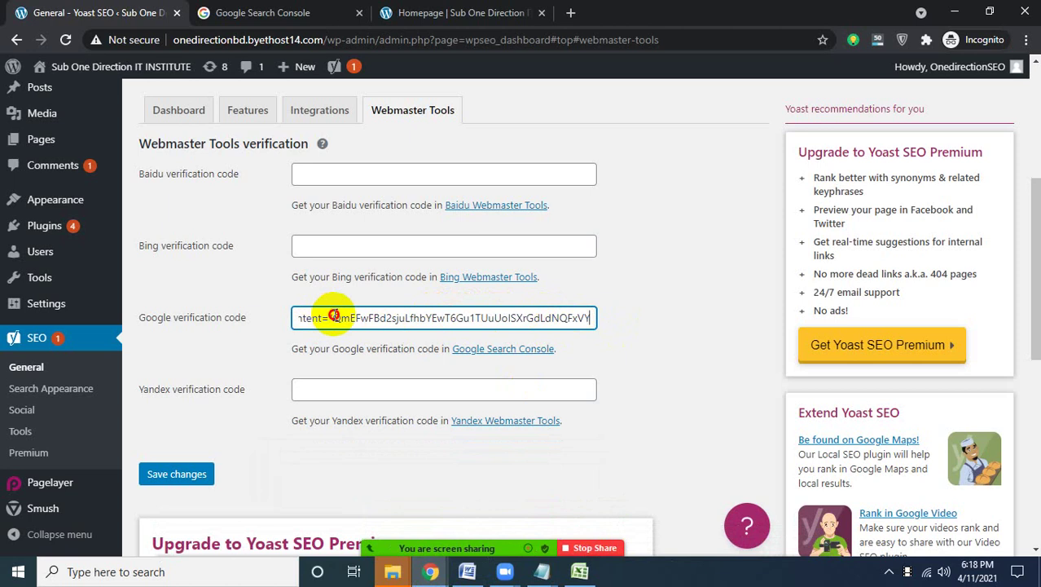
{"action": "left_click_drag", "start_coordinate": [328, 317], "coordinate": [277, 326]}
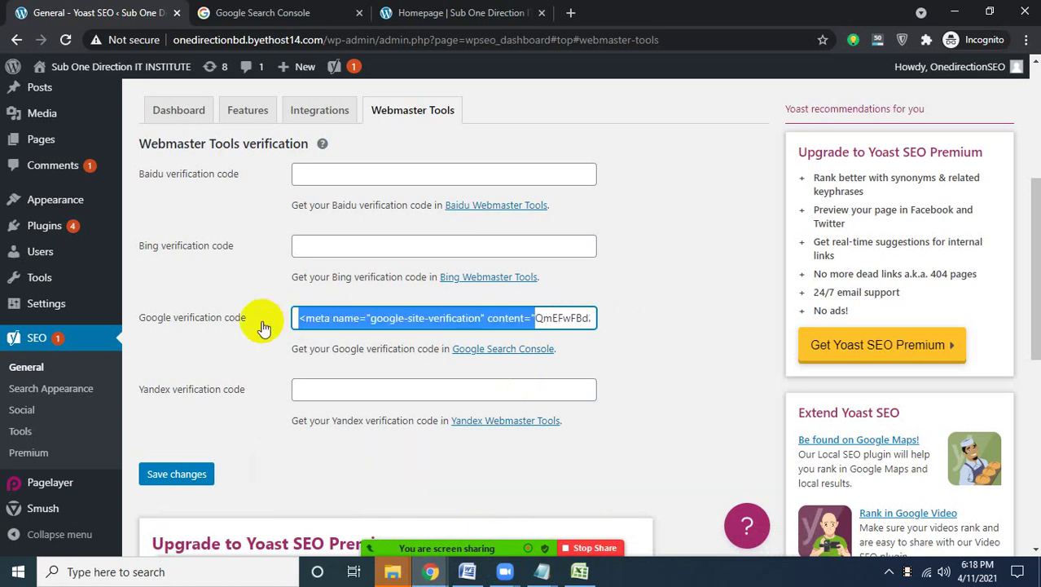
{"action": "key", "text": "BackSpace"}
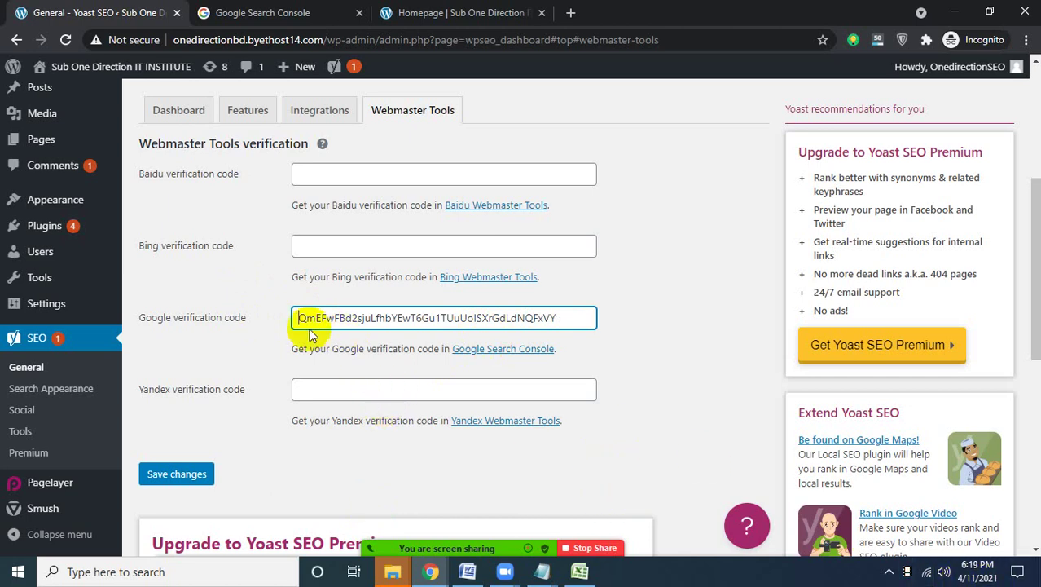
{"action": "left_click", "coordinate": [430, 571]}
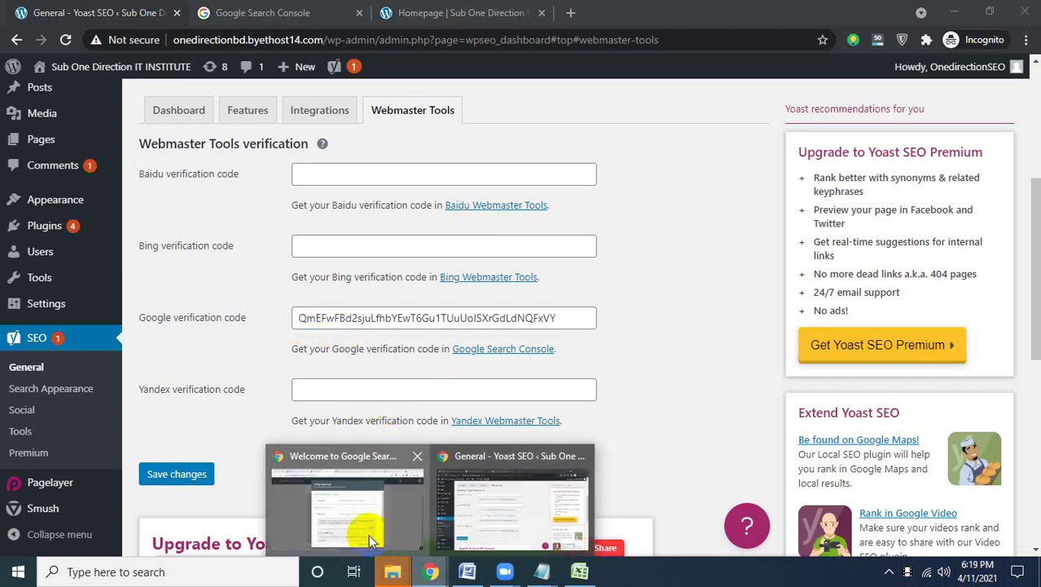
{"action": "left_click", "coordinate": [368, 532]}
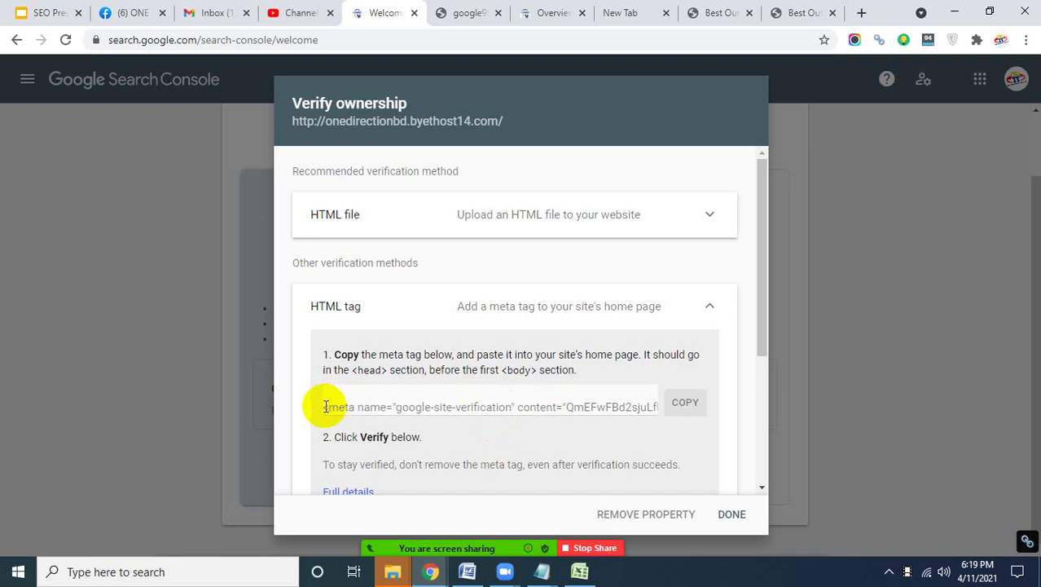
Return to the Yoast SEO Webmaster Tools settings and save the changes with the trimmed Google verification code.
{"action": "left_click_drag", "start_coordinate": [326, 406], "coordinate": [690, 403]}
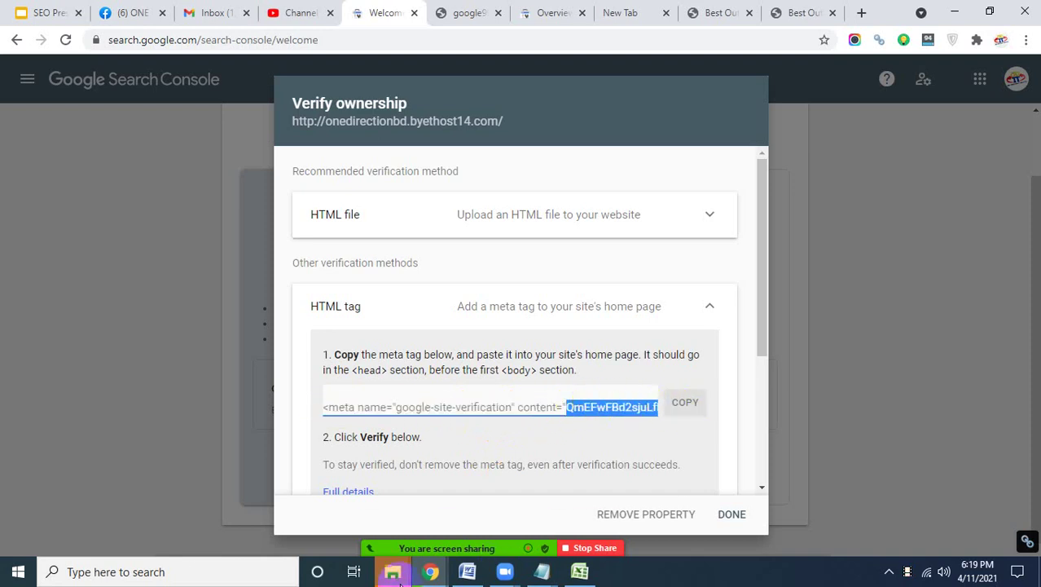
{"action": "left_click", "coordinate": [431, 571]}
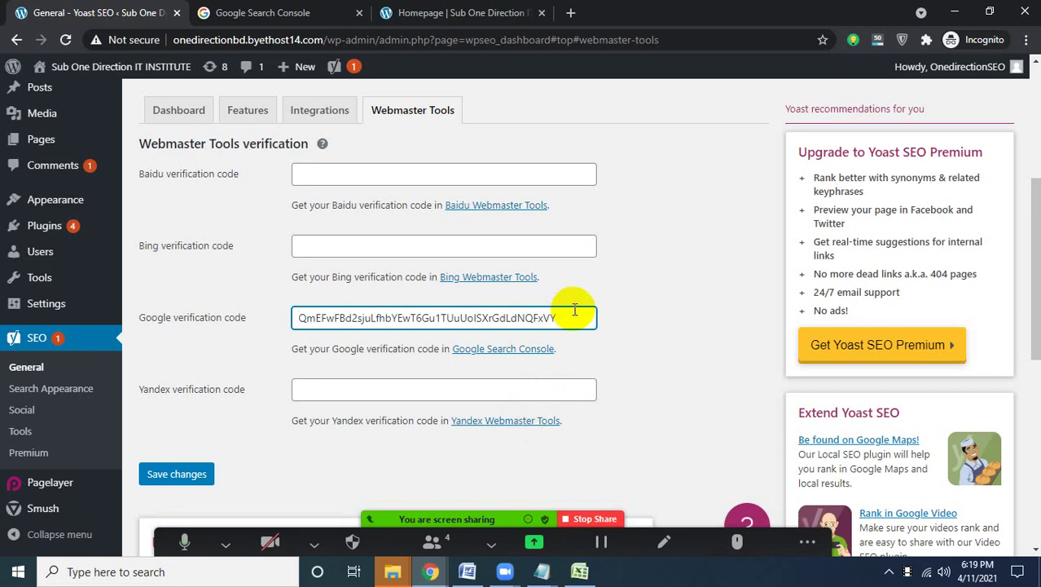
{"action": "left_click", "coordinate": [658, 363]}
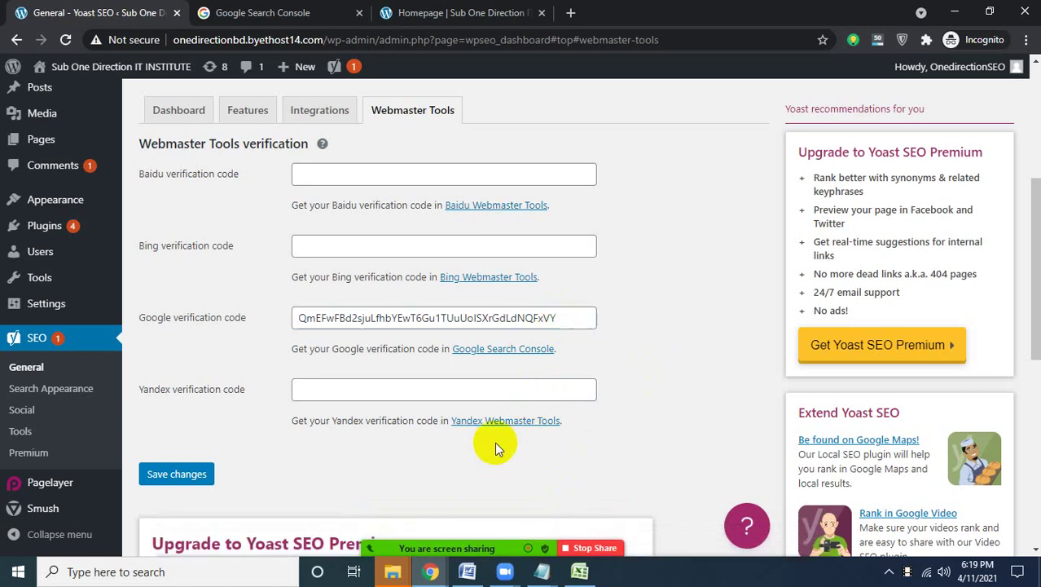
{"action": "scroll", "coordinate": [637, 418], "scroll_direction": "down", "scroll_amount": 3}
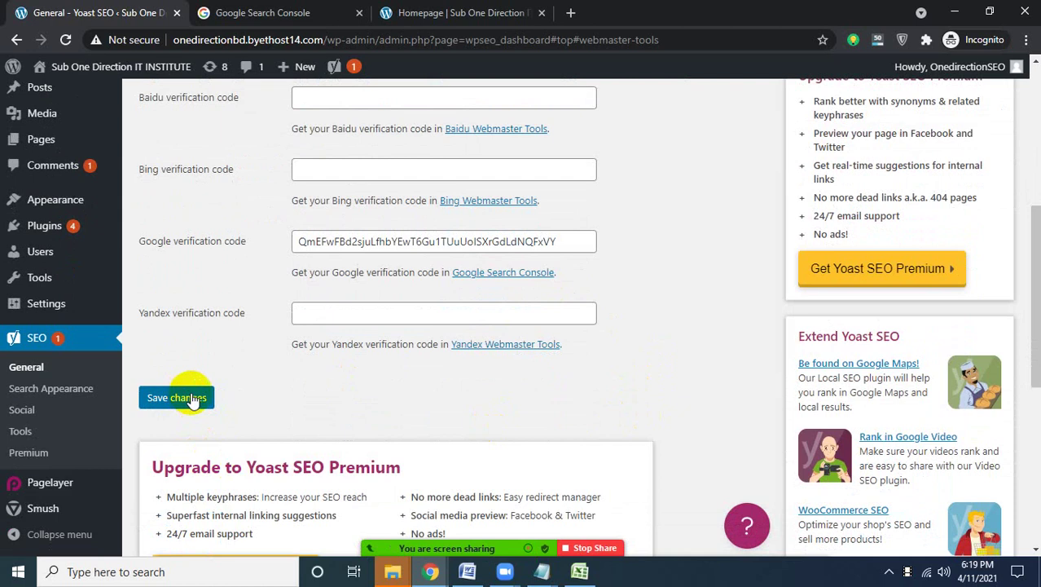
{"action": "left_click", "coordinate": [193, 399]}
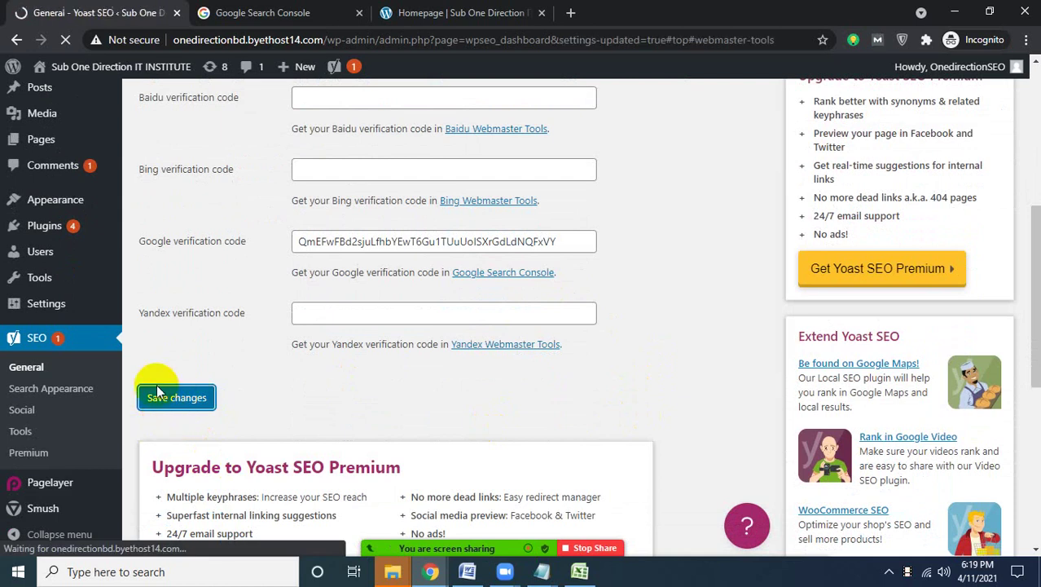
{"action": "scroll", "coordinate": [261, 441], "scroll_direction": "down", "scroll_amount": 5}
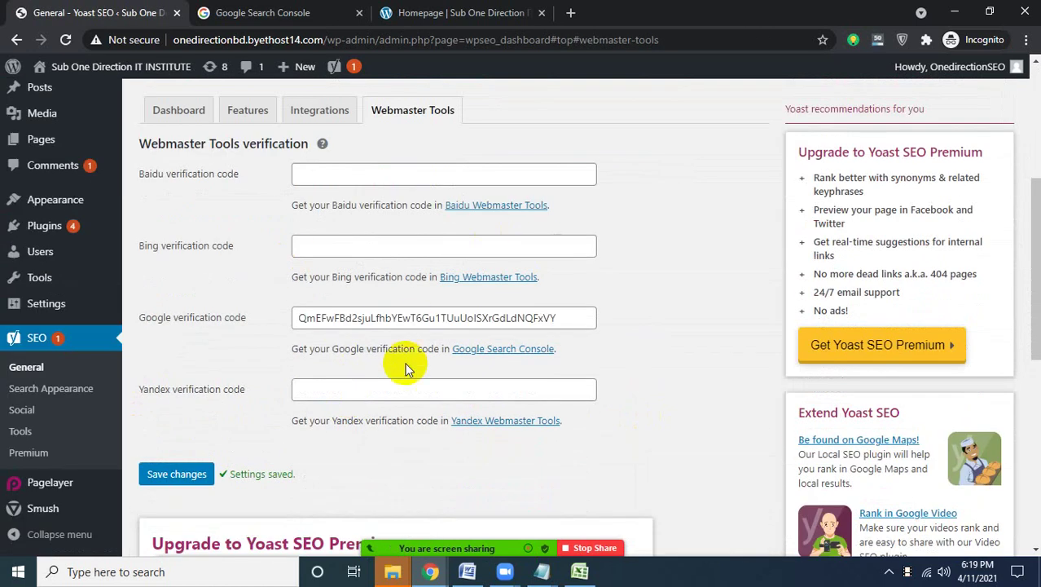
Review the meta tag and the instructions for placing it under the HTML tag method in Search Console's Verify ownership dialog.
{"action": "mouse_move", "coordinate": [431, 571]}
{"action": "left_click", "coordinate": [374, 487]}
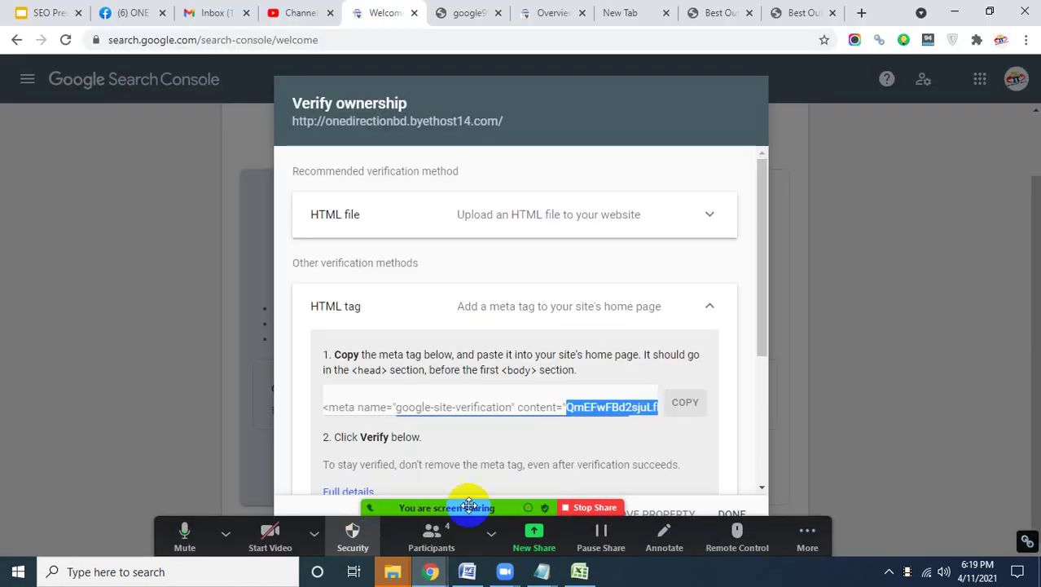
{"action": "left_click", "coordinate": [558, 404]}
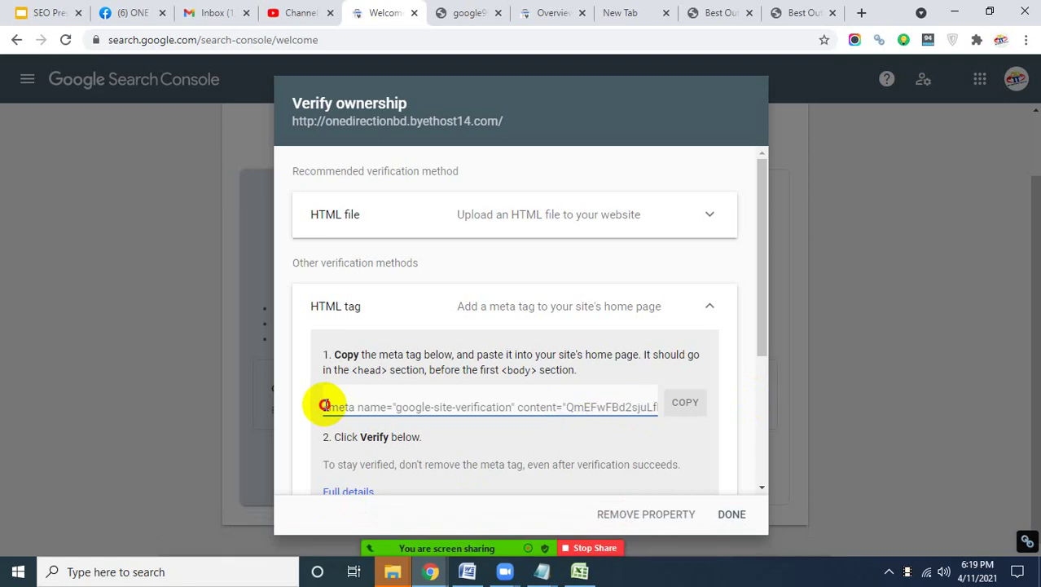
{"action": "left_click_drag", "start_coordinate": [324, 405], "coordinate": [664, 397]}
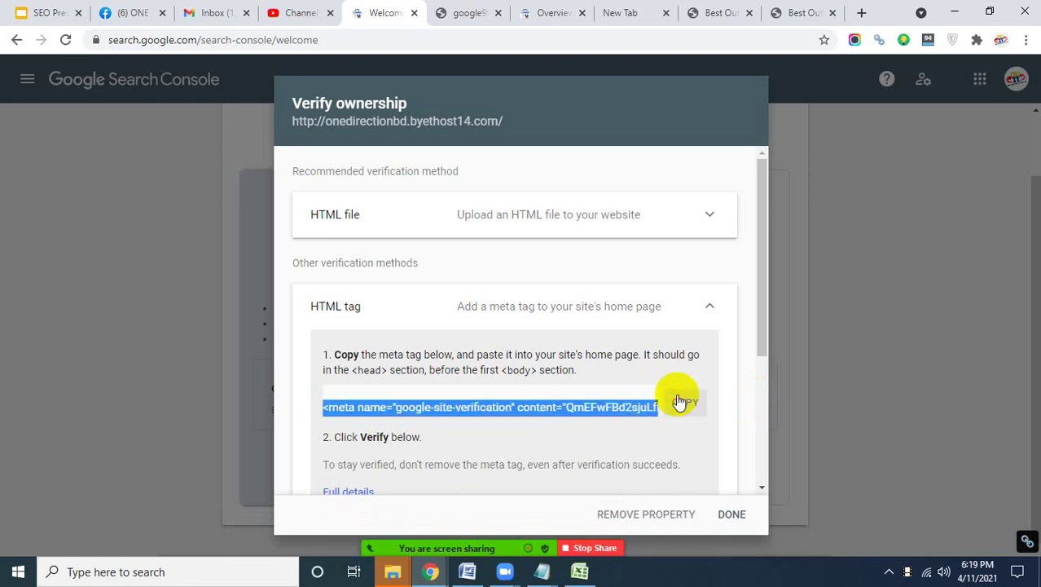
{"action": "left_click", "coordinate": [431, 572]}
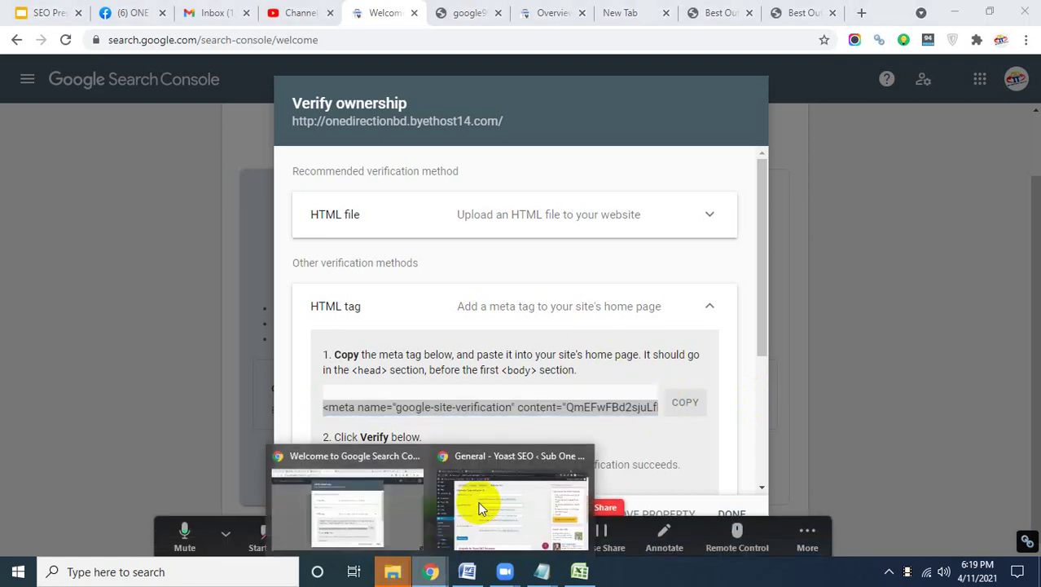
{"action": "left_click", "coordinate": [531, 383]}
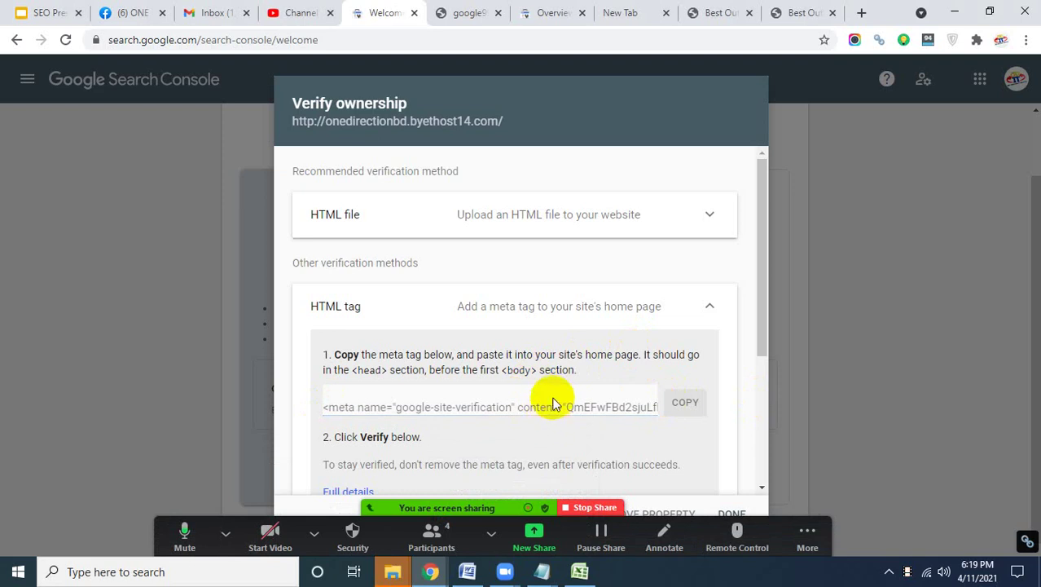
{"action": "scroll", "coordinate": [552, 403], "scroll_direction": "down", "scroll_amount": 2}
{"action": "scroll", "coordinate": [623, 376], "scroll_direction": "up", "scroll_amount": 2}
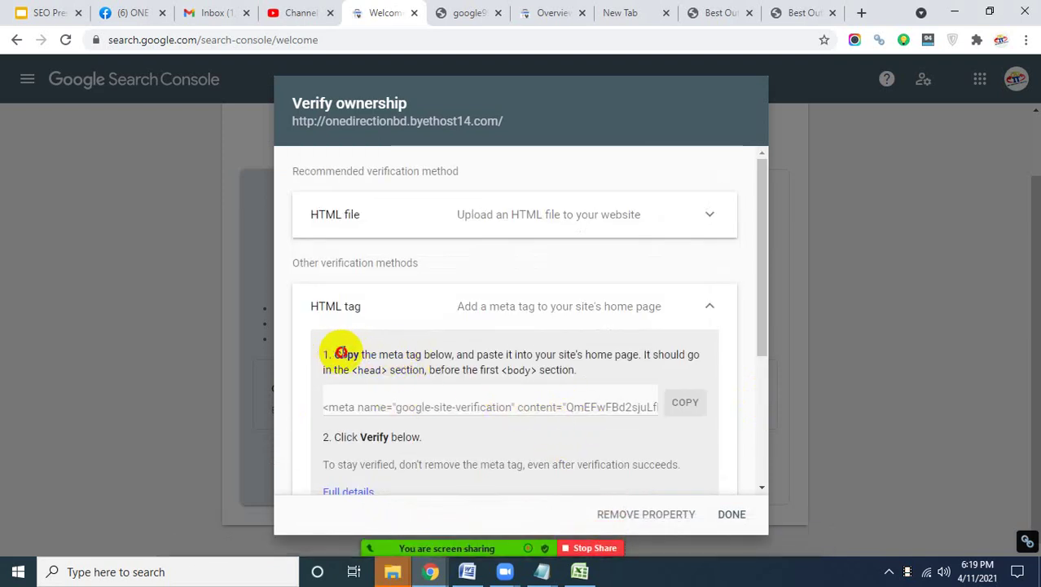
{"action": "left_click_drag", "start_coordinate": [340, 353], "coordinate": [575, 376]}
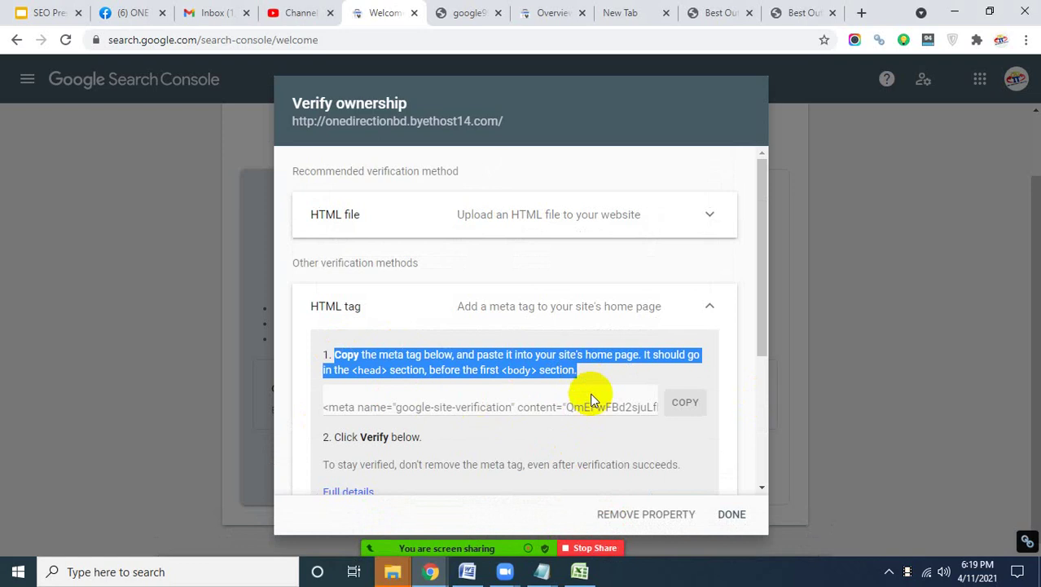
{"action": "left_click", "coordinate": [610, 394]}
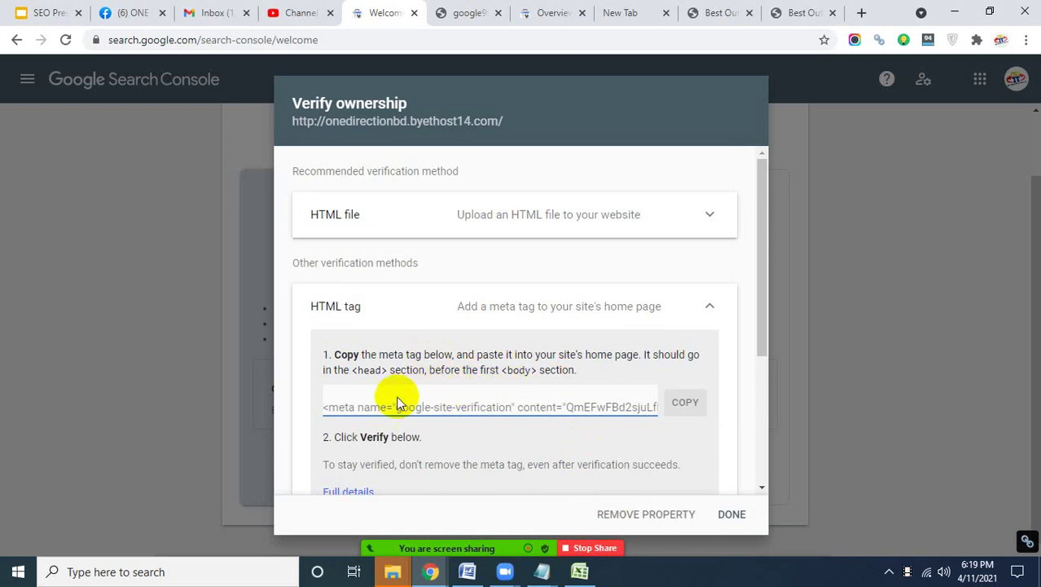
Verify ownership of the onedirectionbd.byethost14.com property with the HTML tag method.
{"action": "scroll", "coordinate": [689, 370], "scroll_direction": "down", "scroll_amount": 2}
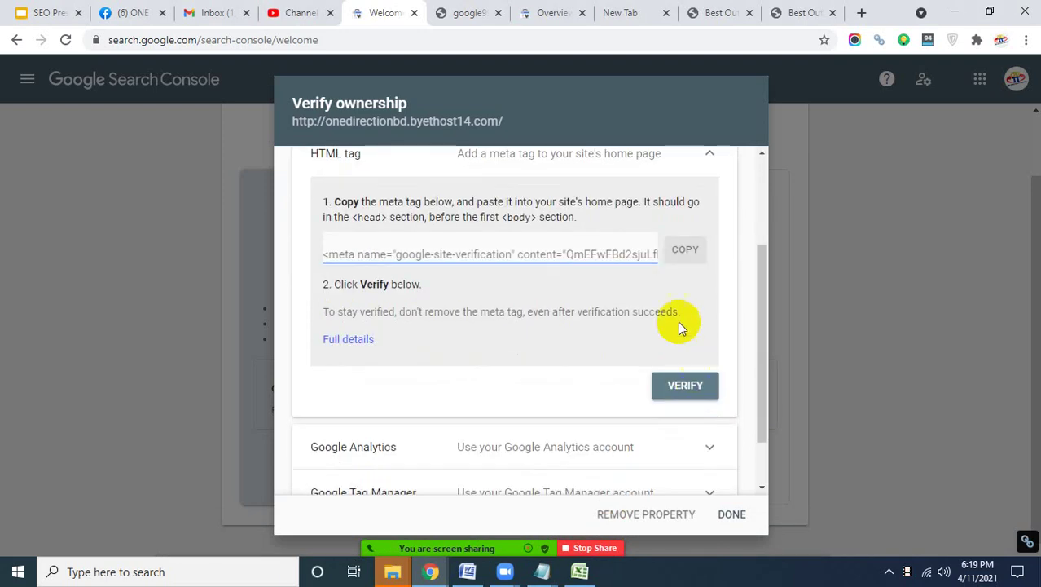
{"action": "double_click", "coordinate": [492, 255]}
{"action": "left_click", "coordinate": [689, 251]}
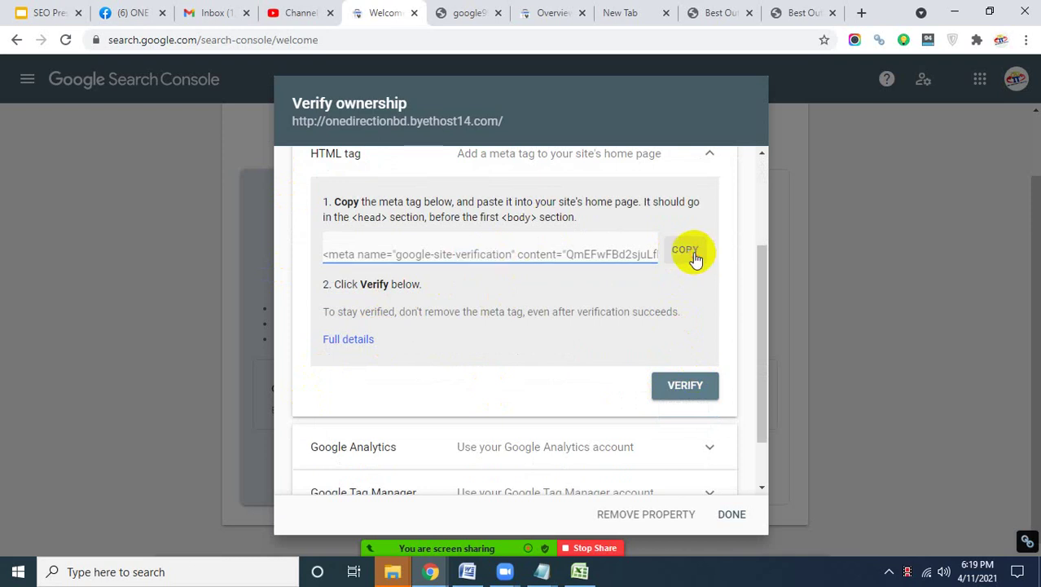
{"action": "left_click", "coordinate": [685, 389]}
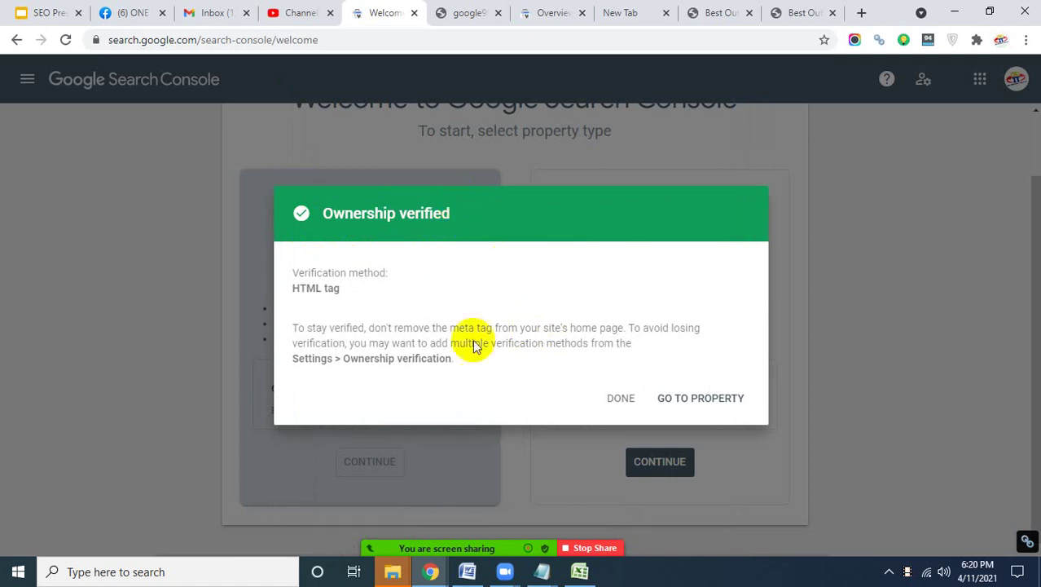
Review the verification method and stay-verified advice in the ownership dialog alongside Yoast's saved Google verification code.
{"action": "mouse_move", "coordinate": [430, 571]}
{"action": "left_click", "coordinate": [476, 516]}
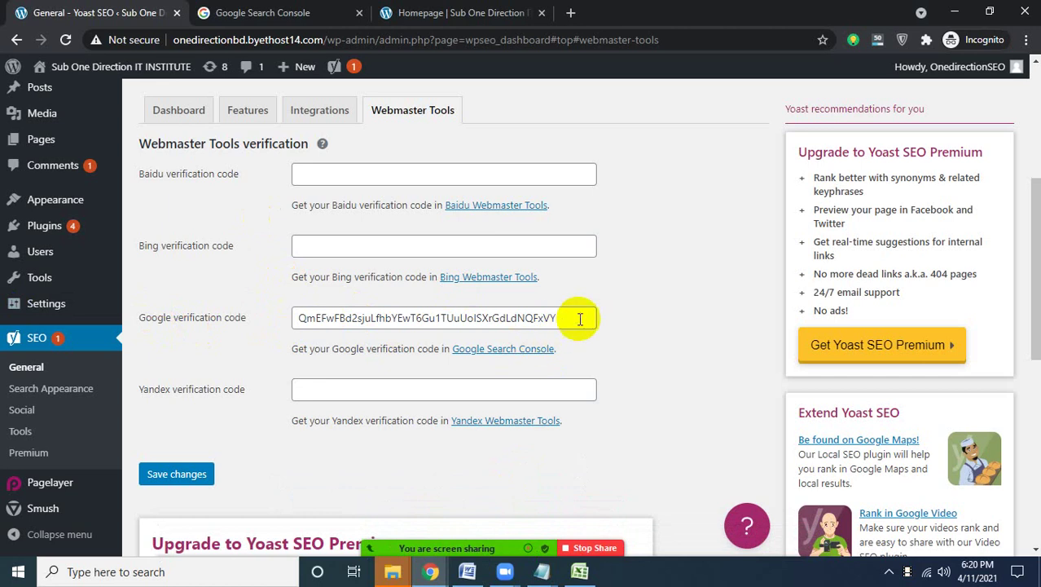
{"action": "key", "text": "alt+Tab"}
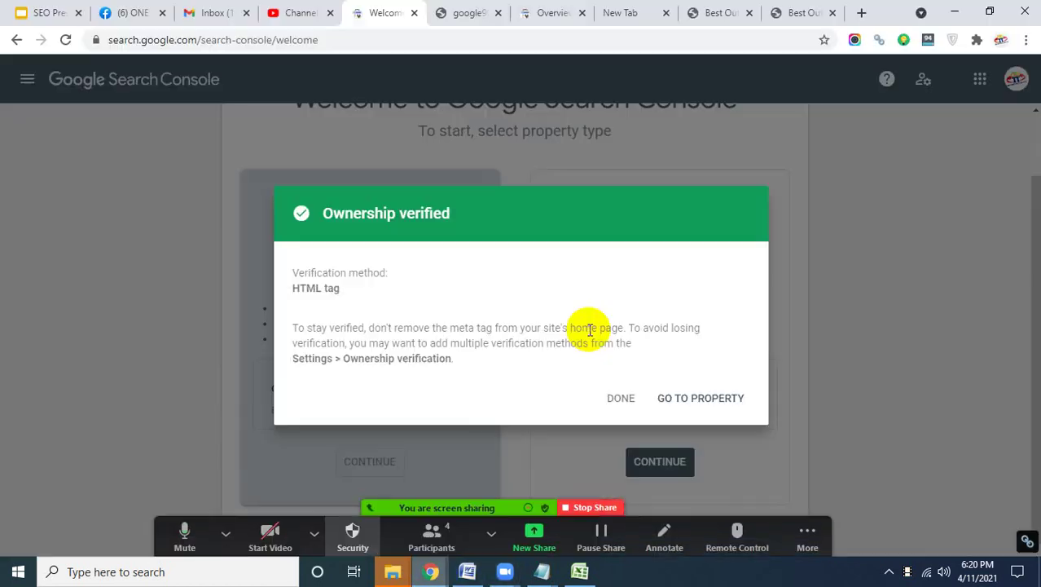
{"action": "left_click", "coordinate": [343, 294]}
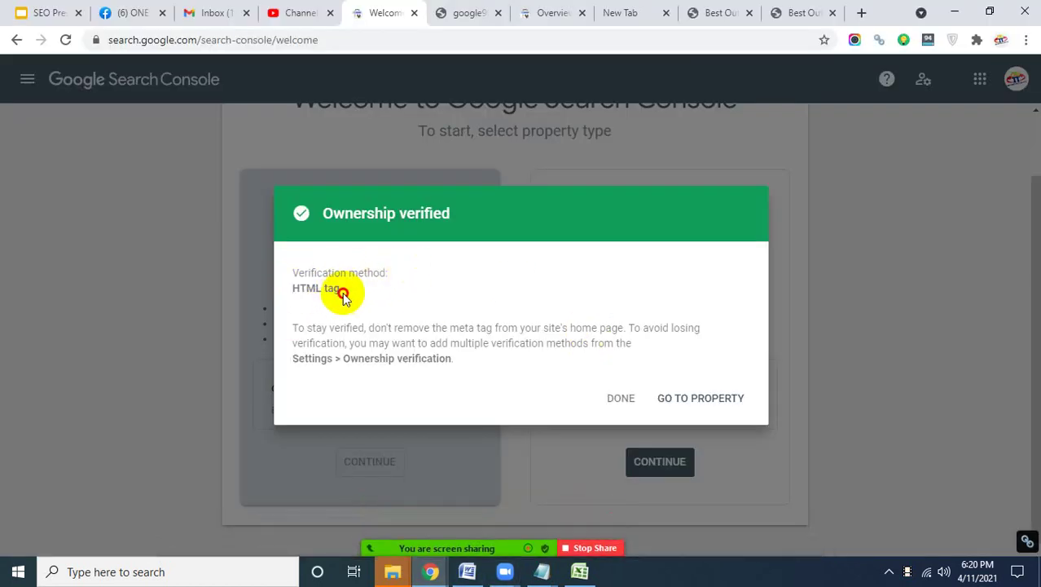
{"action": "left_click_drag", "start_coordinate": [343, 294], "coordinate": [295, 291]}
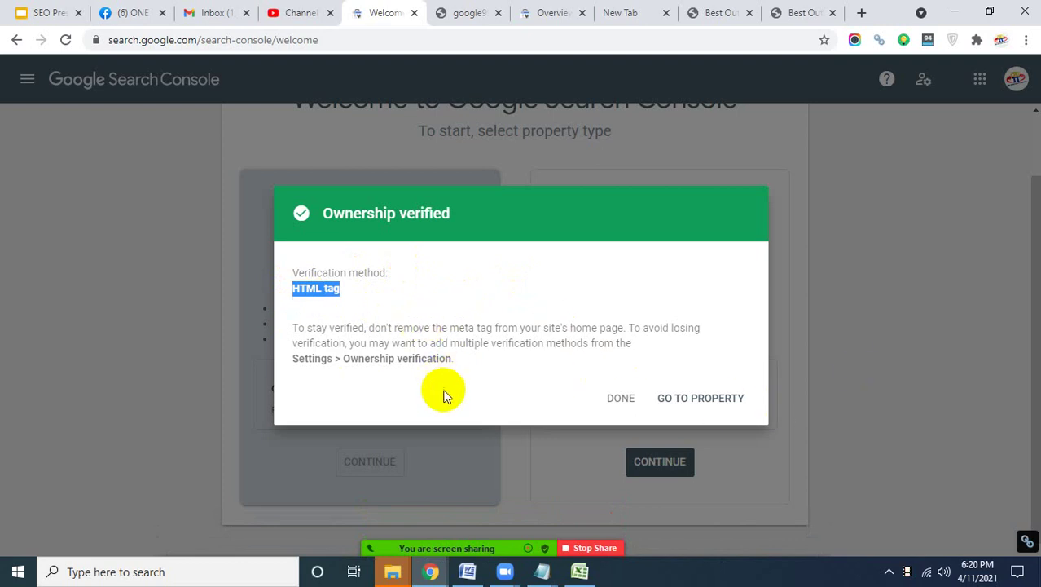
{"action": "left_click", "coordinate": [379, 303]}
{"action": "left_click_drag", "start_coordinate": [379, 303], "coordinate": [375, 304]}
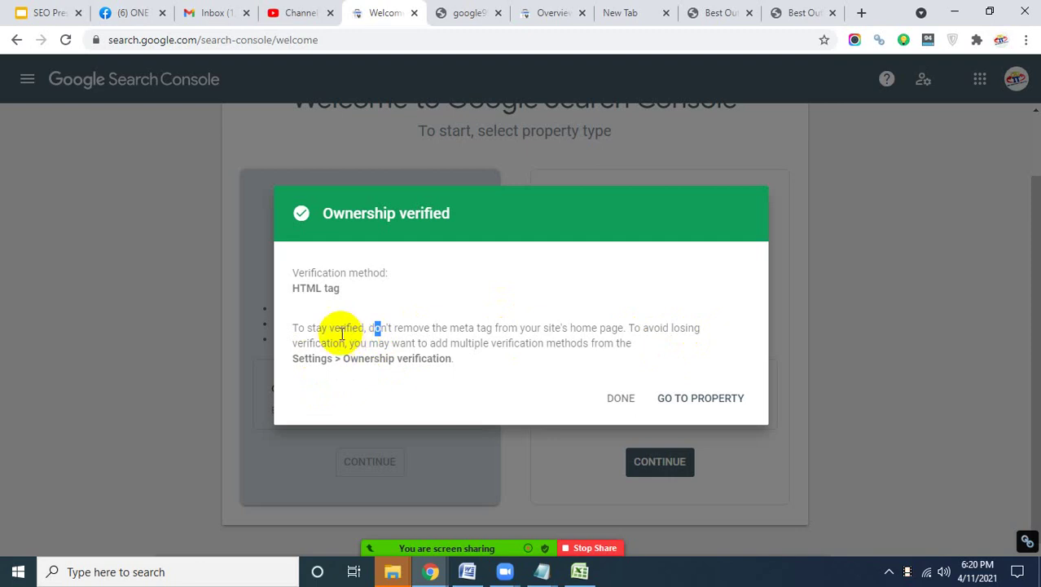
{"action": "mouse_move", "coordinate": [431, 571]}
{"action": "left_click", "coordinate": [491, 498]}
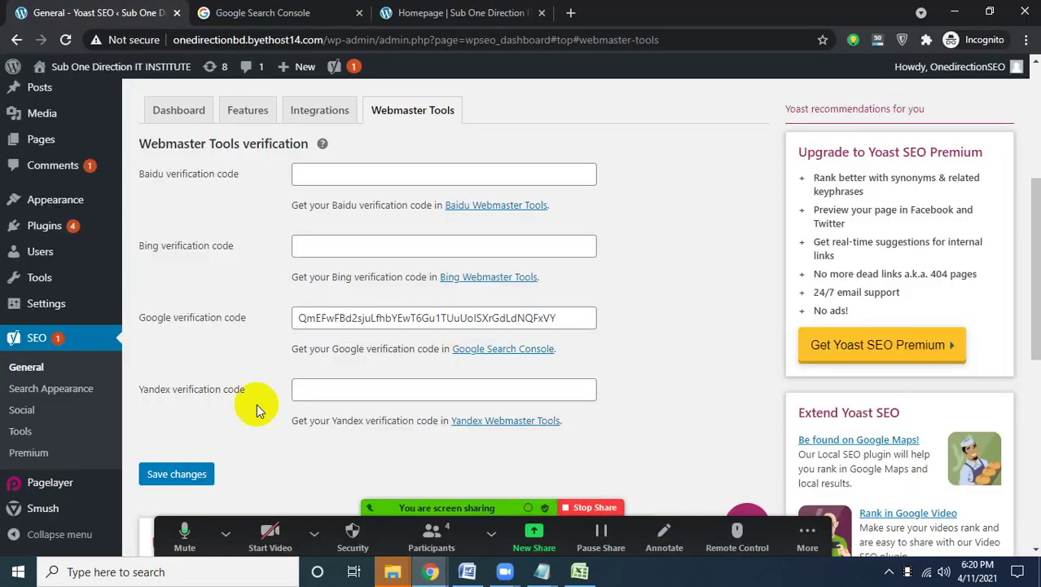
{"action": "left_click", "coordinate": [350, 519]}
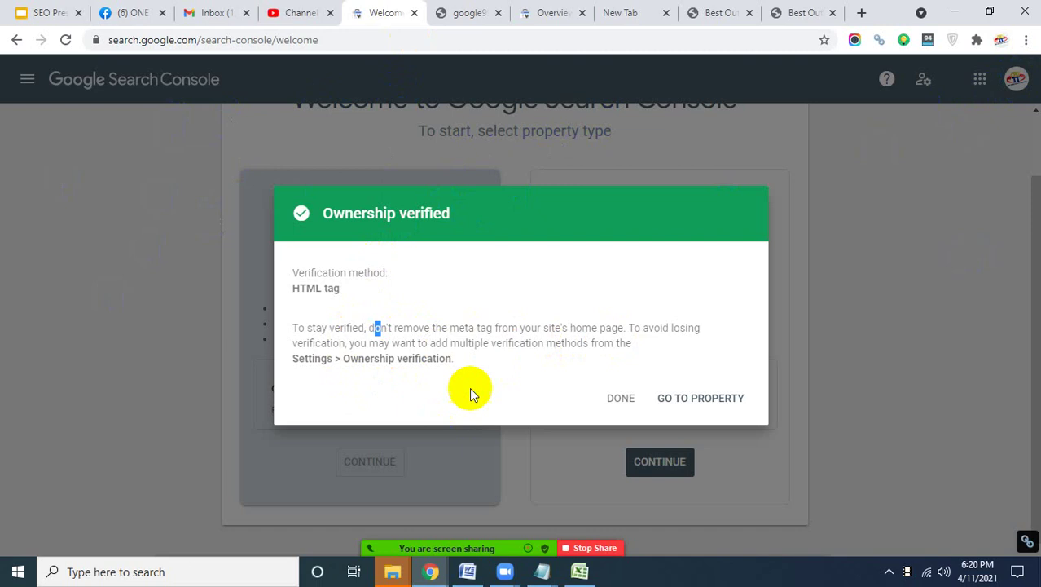
{"action": "left_click", "coordinate": [407, 289]}
Go to the verified property's Overview, dismiss the Mobile First Indexing notice, and look over the reports.
{"action": "left_click", "coordinate": [688, 399]}
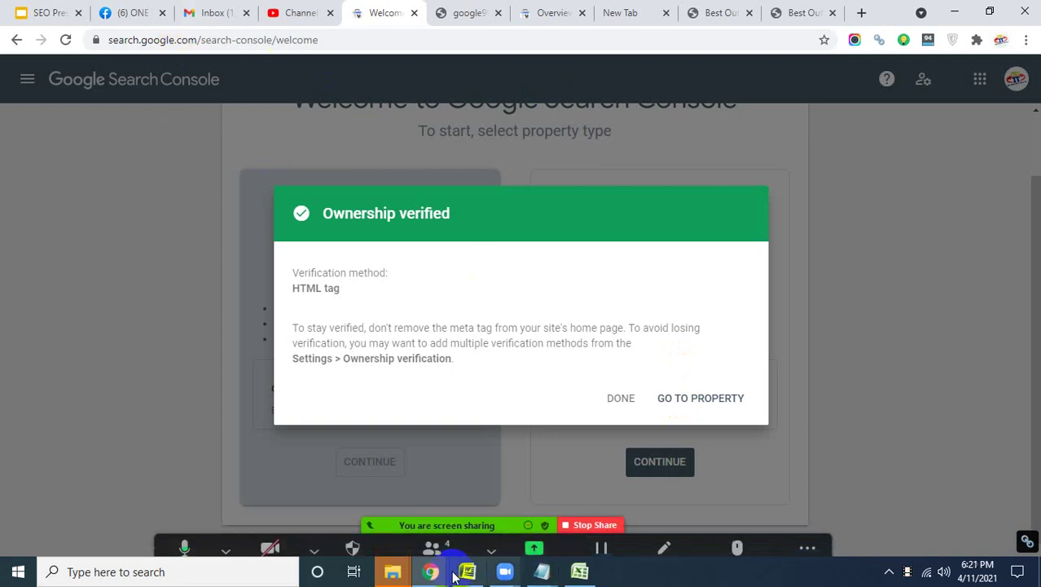
{"action": "mouse_move", "coordinate": [431, 570]}
{"action": "left_click", "coordinate": [513, 472]}
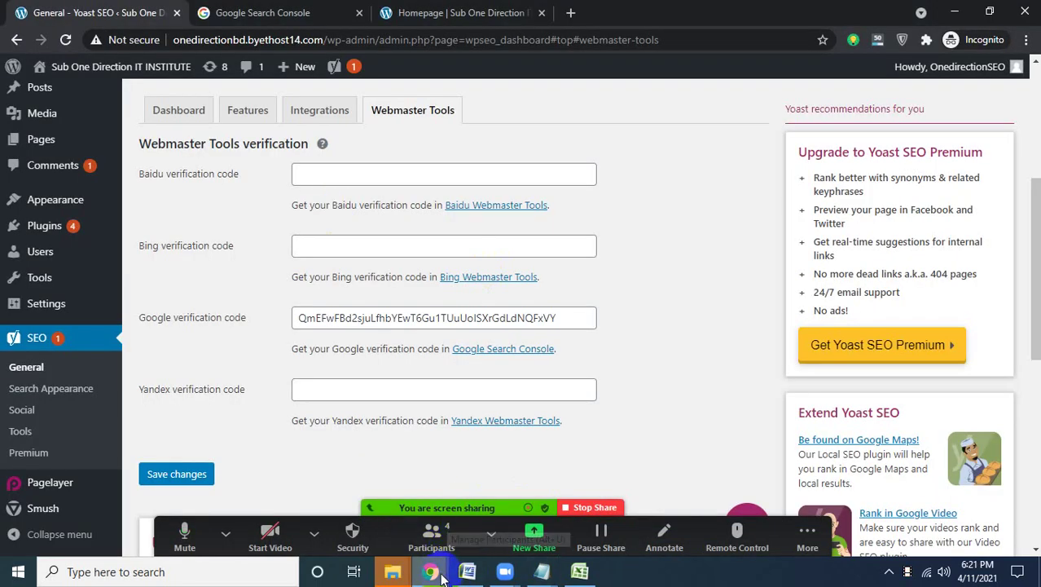
{"action": "left_click", "coordinate": [385, 523]}
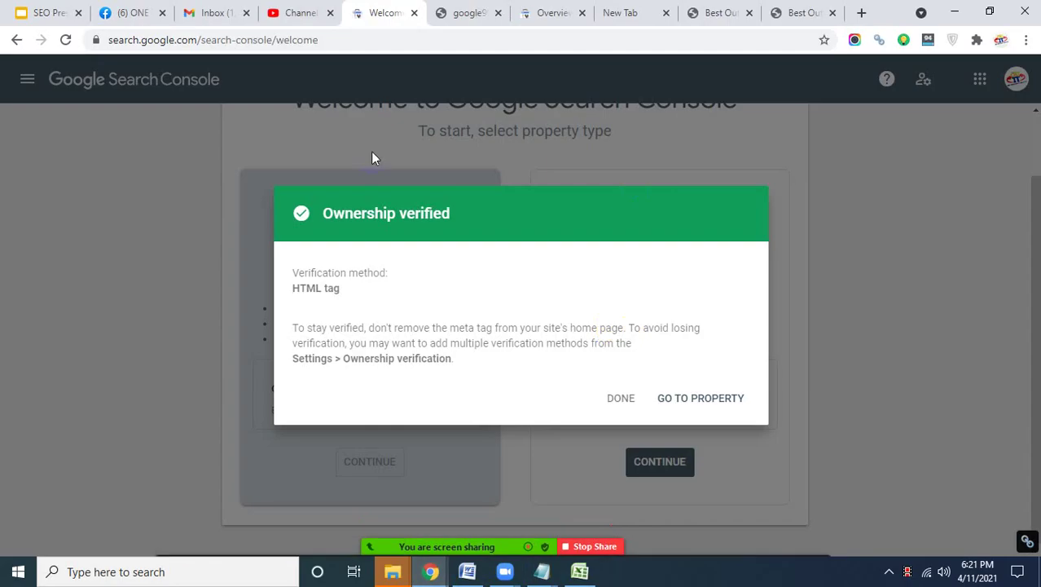
{"action": "left_click", "coordinate": [703, 404]}
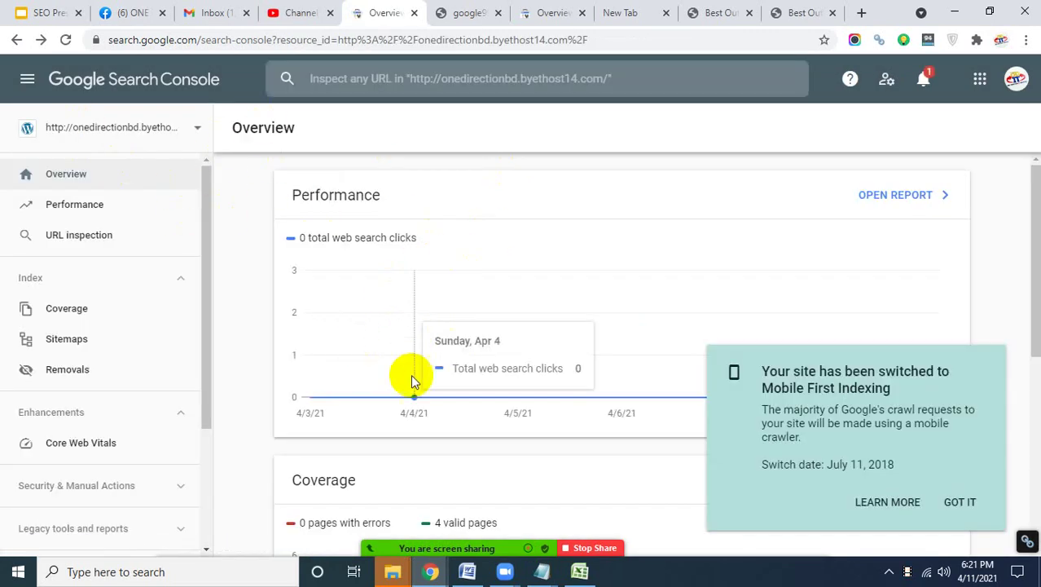
{"action": "left_click", "coordinate": [959, 503]}
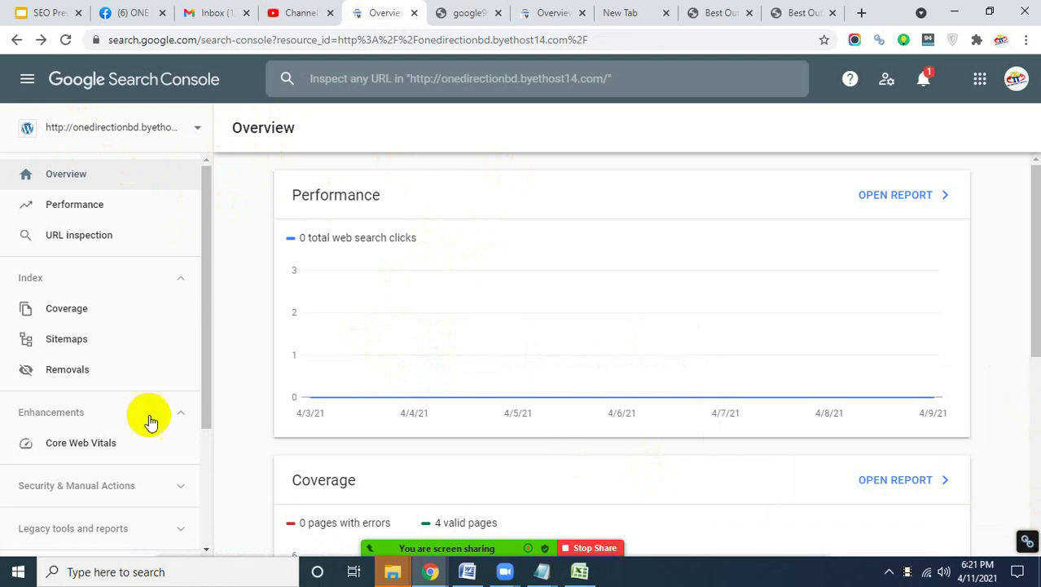
{"action": "scroll", "coordinate": [149, 419], "scroll_direction": "down", "scroll_amount": 3}
{"action": "scroll", "coordinate": [450, 422], "scroll_direction": "down", "scroll_amount": 5}
{"action": "scroll", "coordinate": [453, 423], "scroll_direction": "up", "scroll_amount": 3}
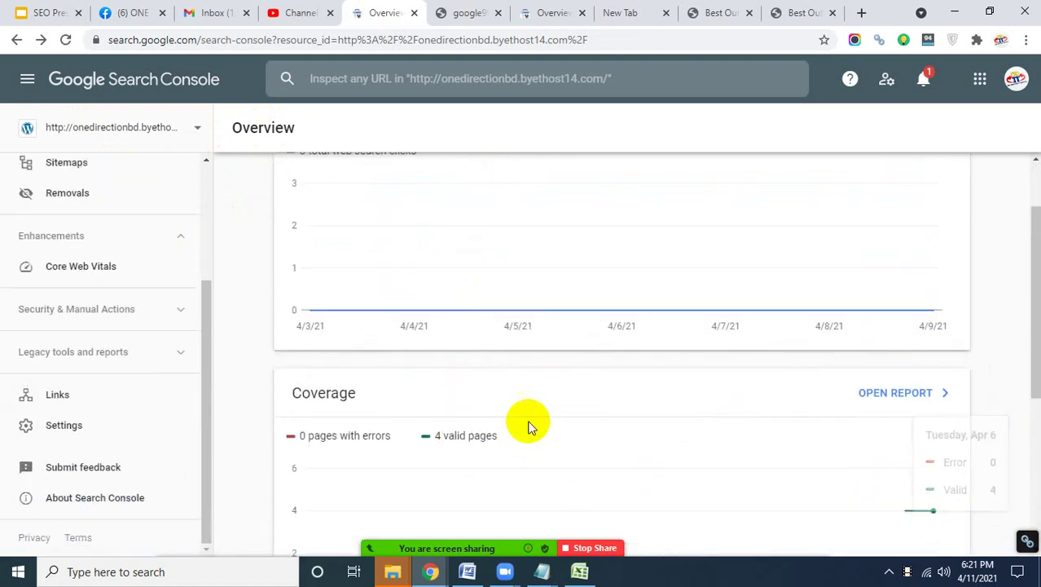
{"action": "scroll", "coordinate": [528, 424], "scroll_direction": "down", "scroll_amount": 2}
{"action": "scroll", "coordinate": [244, 352], "scroll_direction": "up", "scroll_amount": 3}
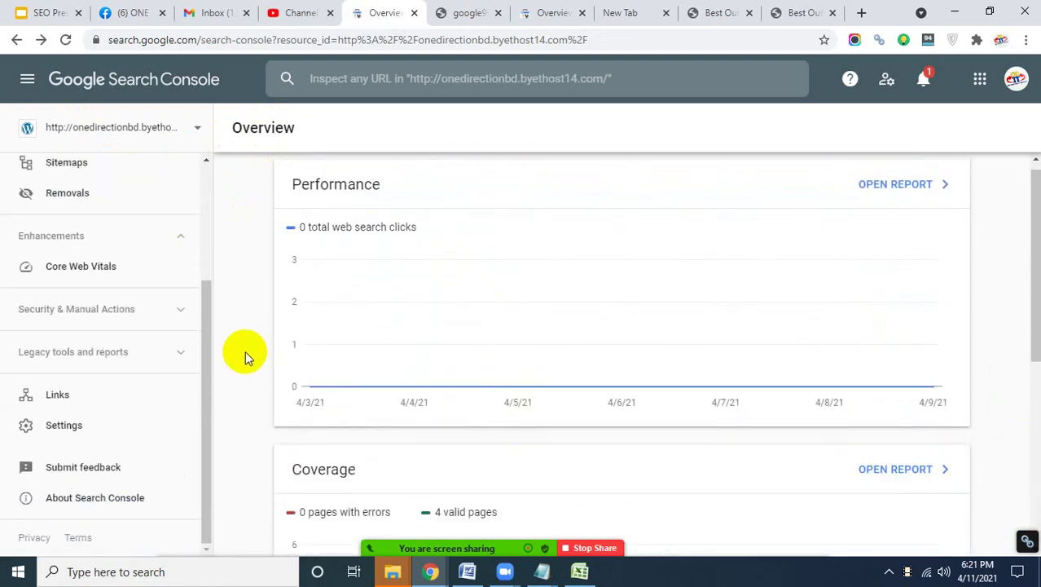
Examine the list of Search Console properties and compare it with the open onedirection.com.bd website.
{"action": "left_click", "coordinate": [197, 129]}
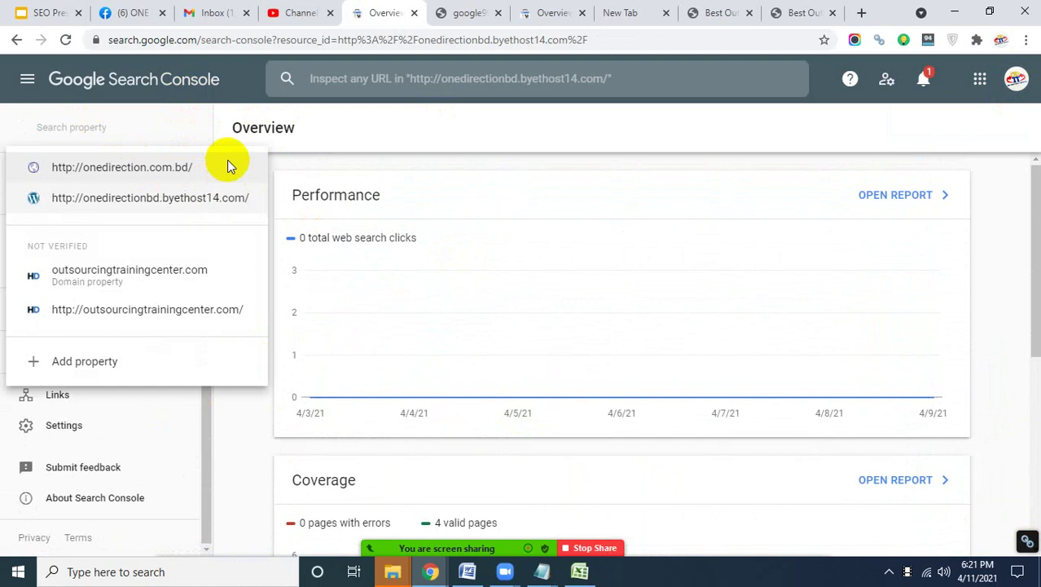
{"action": "left_click", "coordinate": [786, 10]}
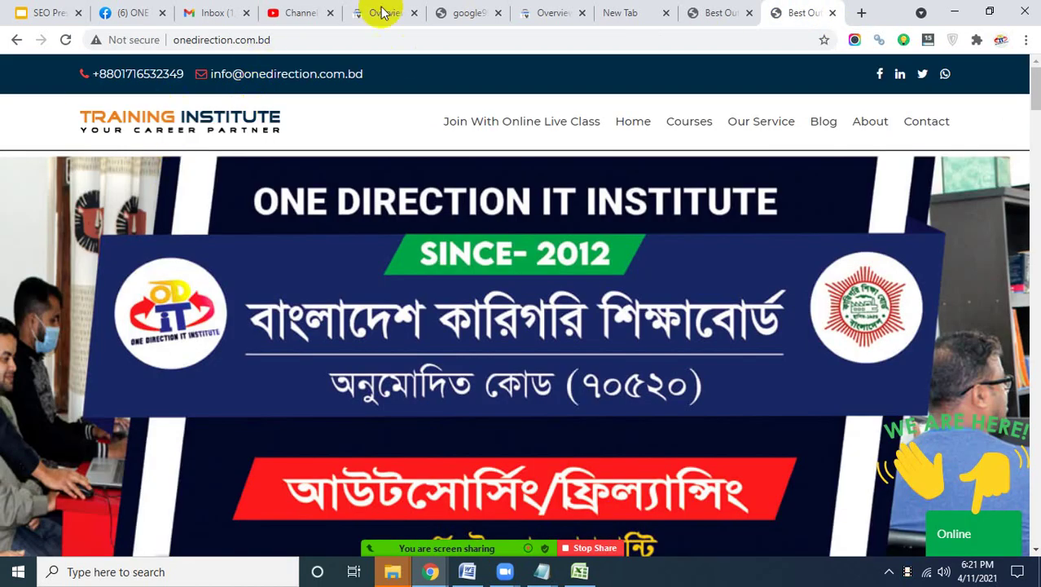
{"action": "left_click", "coordinate": [466, 10]}
{"action": "left_click", "coordinate": [395, 9]}
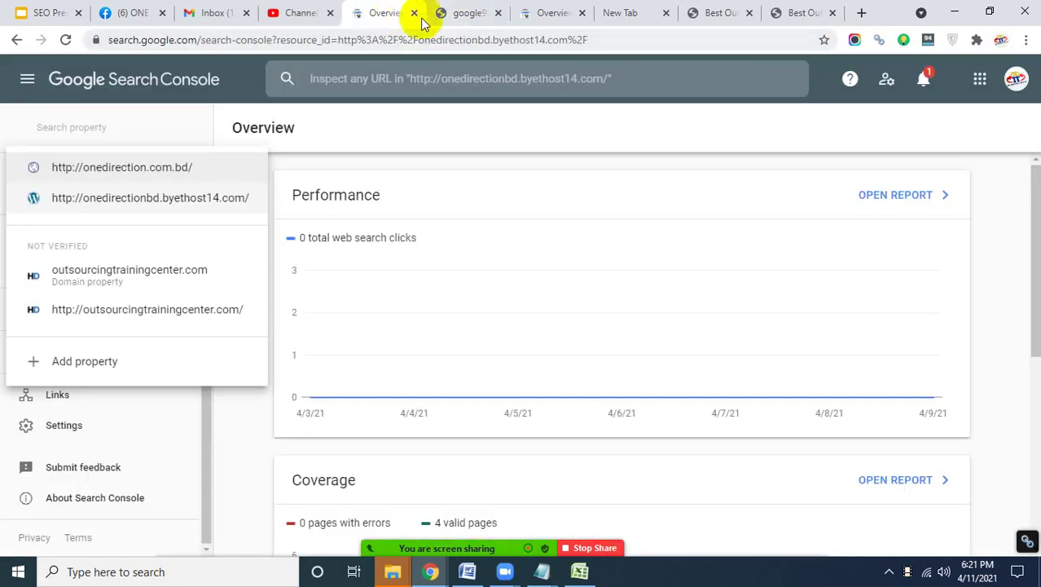
{"action": "left_click", "coordinate": [381, 162]}
{"action": "left_click", "coordinate": [194, 132]}
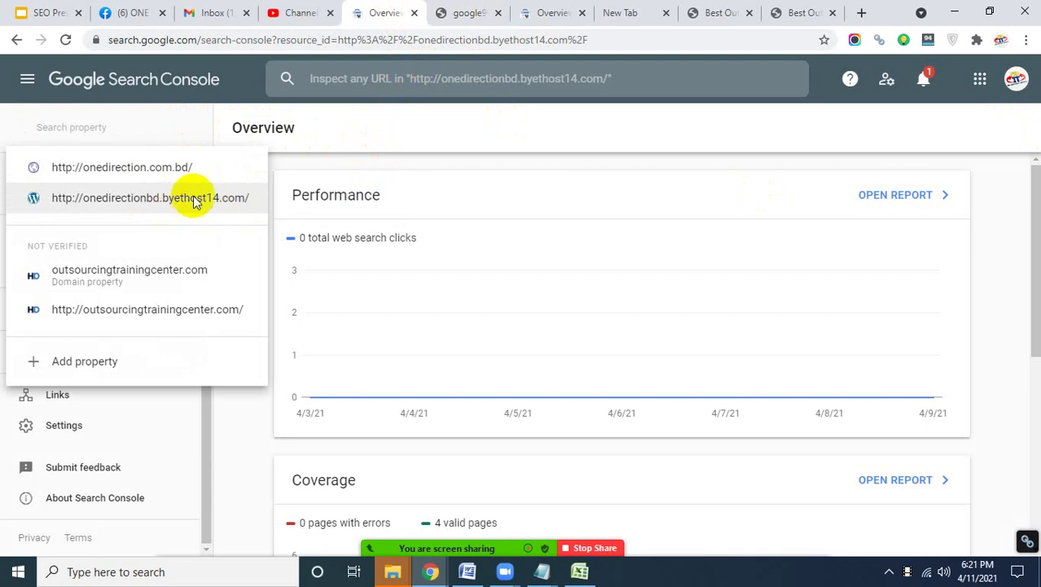
Look over the navigation and Overview reports of the onedirectionbd.byethost14.com property, and check the Add property option in the property list.
{"action": "left_click", "coordinate": [289, 171]}
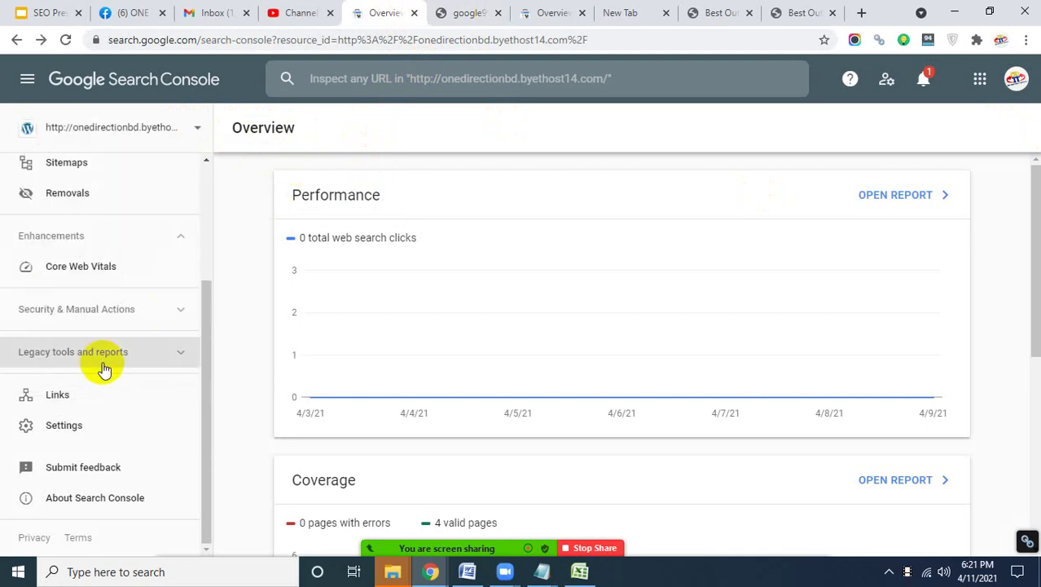
{"action": "scroll", "coordinate": [171, 390], "scroll_direction": "up", "scroll_amount": 3}
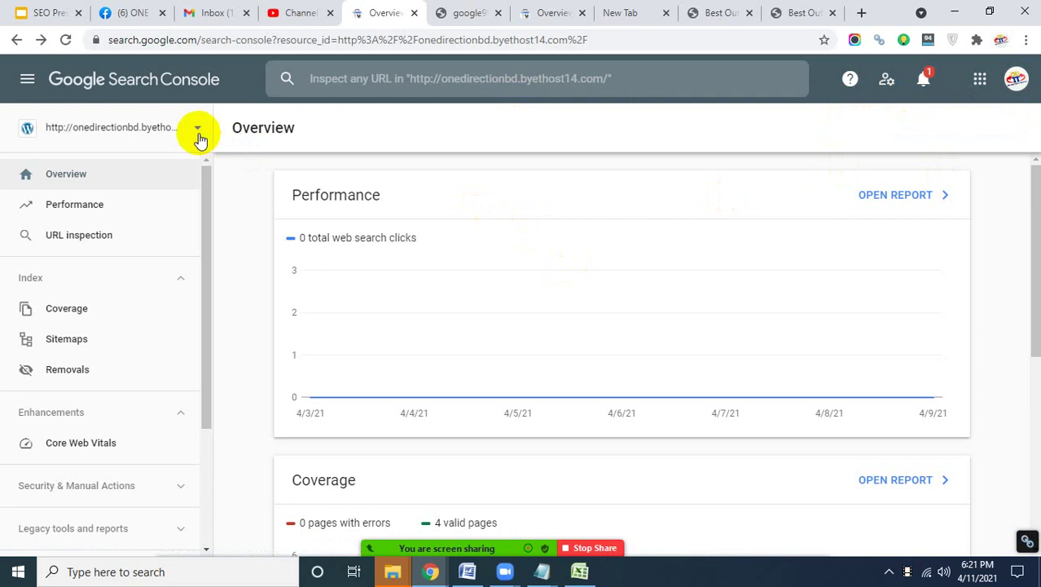
{"action": "scroll", "coordinate": [524, 457], "scroll_direction": "down", "scroll_amount": 6}
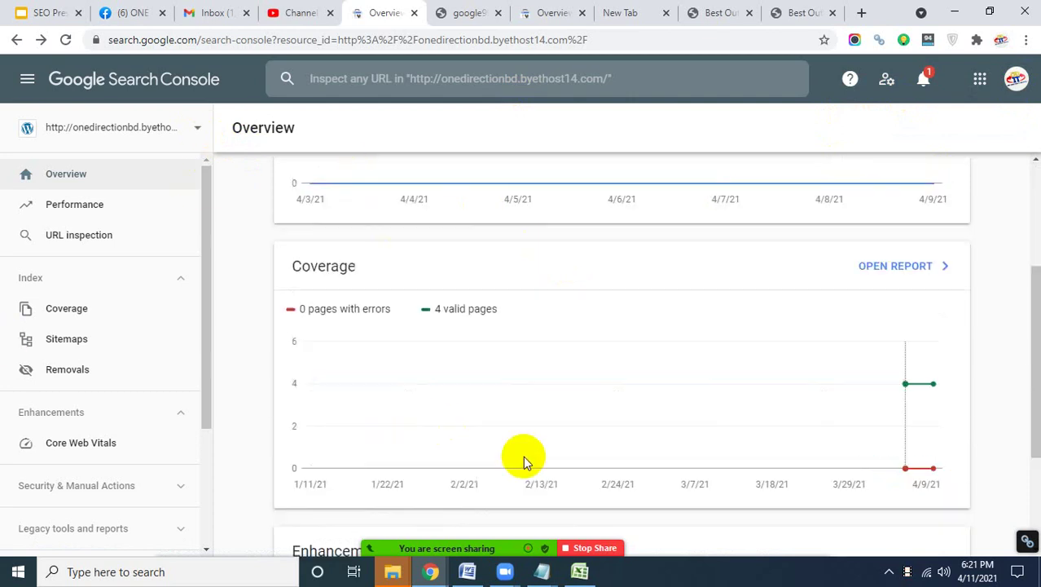
{"action": "scroll", "coordinate": [530, 460], "scroll_direction": "up", "scroll_amount": 6}
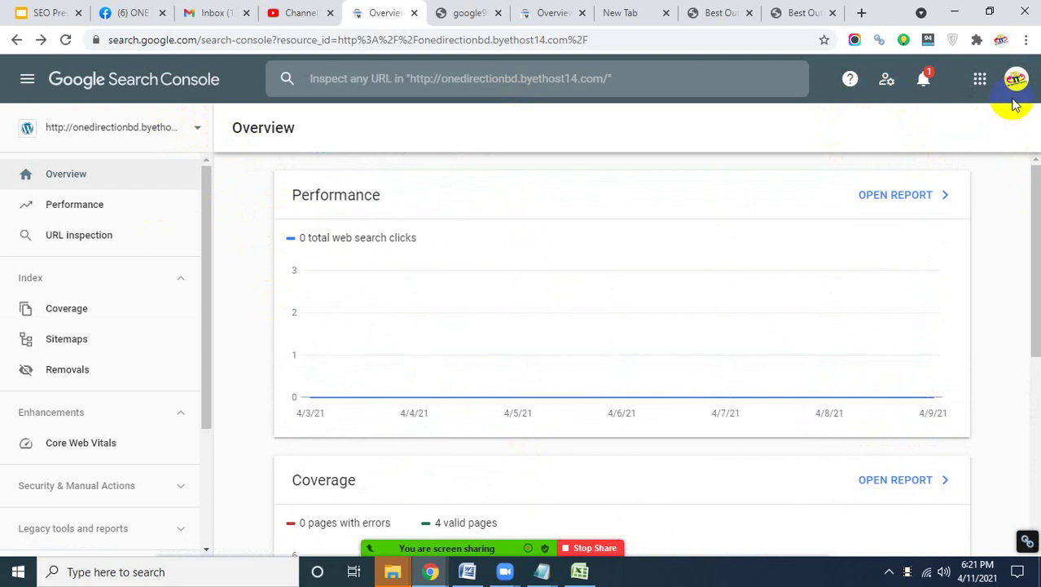
{"action": "left_click", "coordinate": [179, 142]}
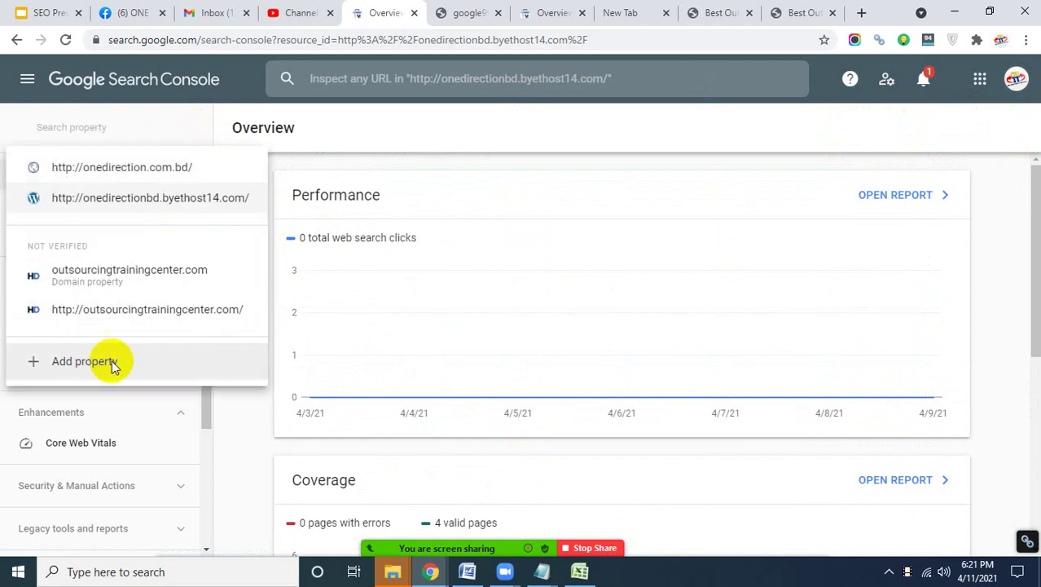
{"action": "left_click", "coordinate": [261, 438]}
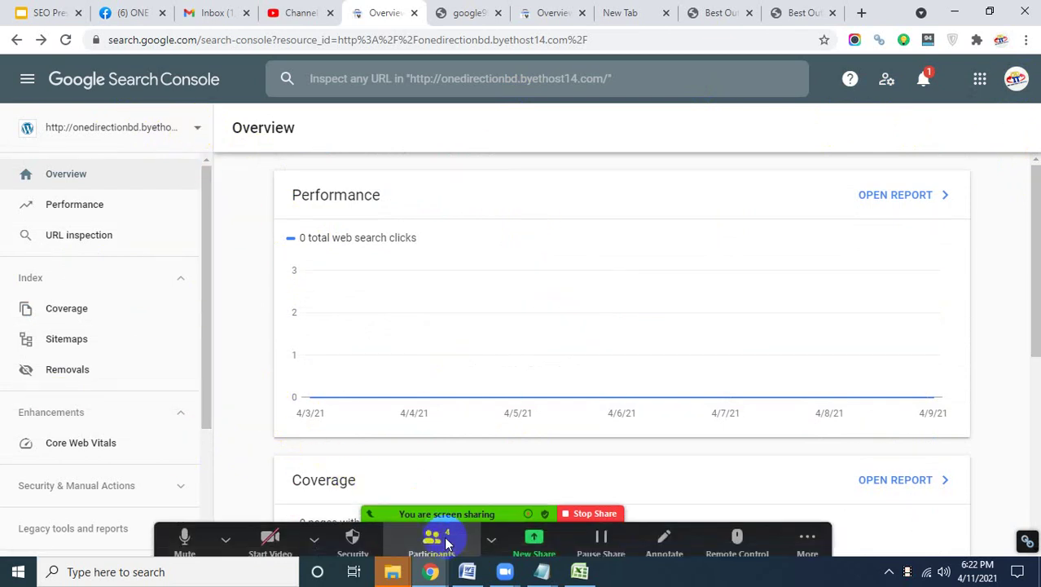
Check the Zoom meeting's participant list and minimize its window.
{"action": "left_click", "coordinate": [441, 541]}
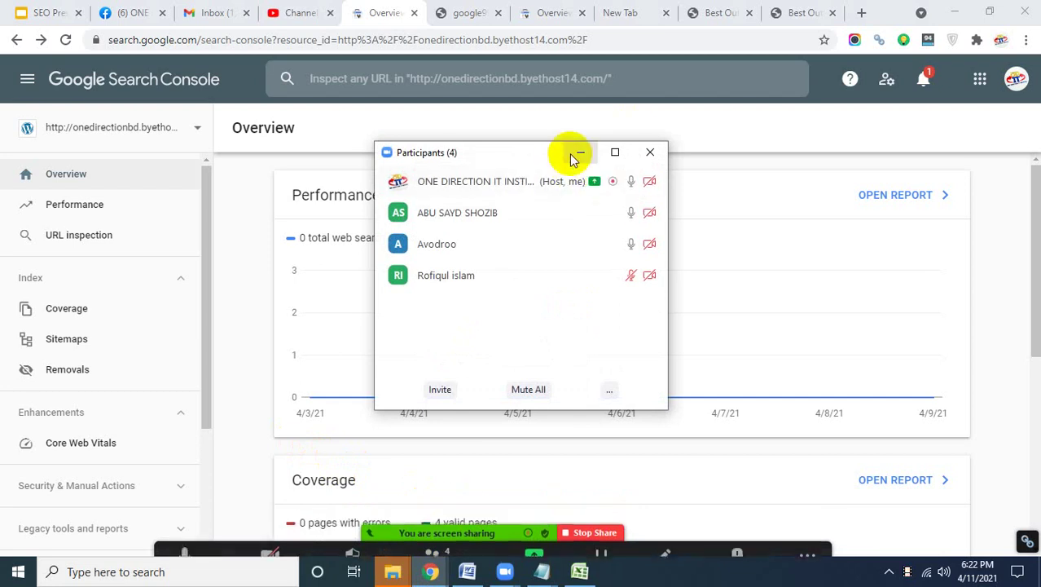
{"action": "left_click", "coordinate": [575, 153]}
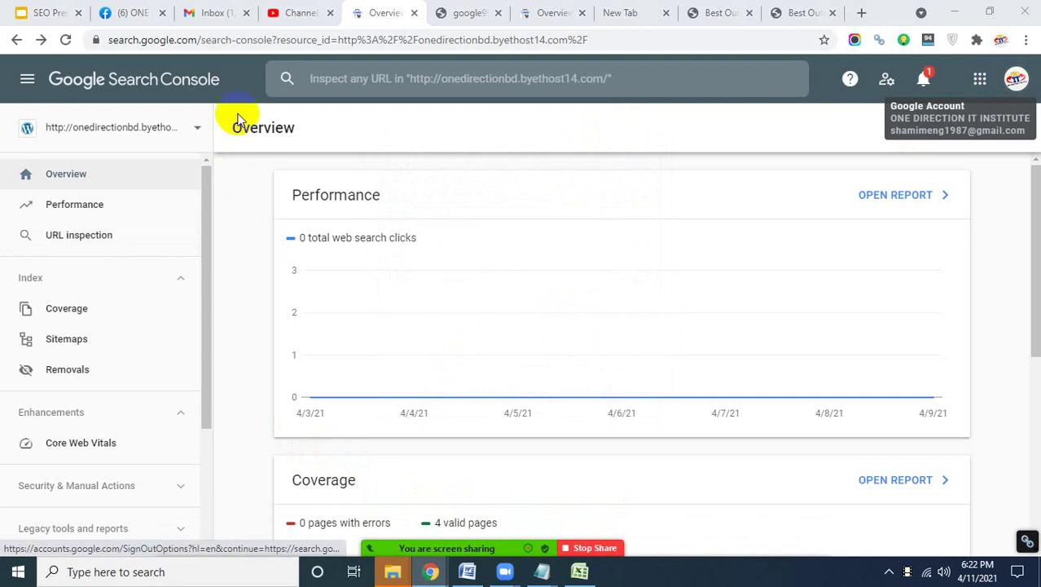
Review the verified and not verified sites in the Search Console property list.
{"action": "left_click", "coordinate": [198, 132]}
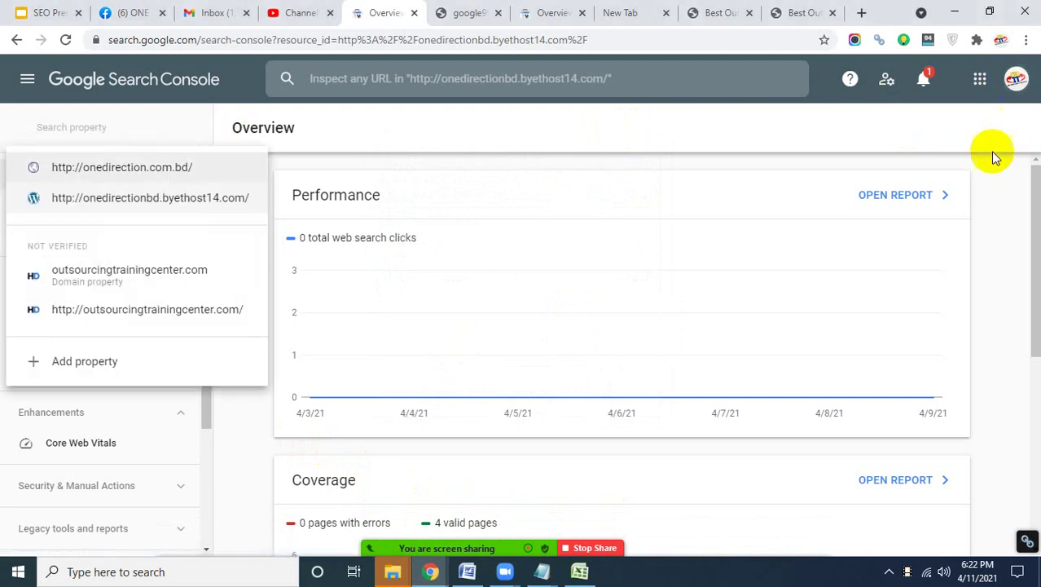
{"action": "left_click", "coordinate": [990, 155]}
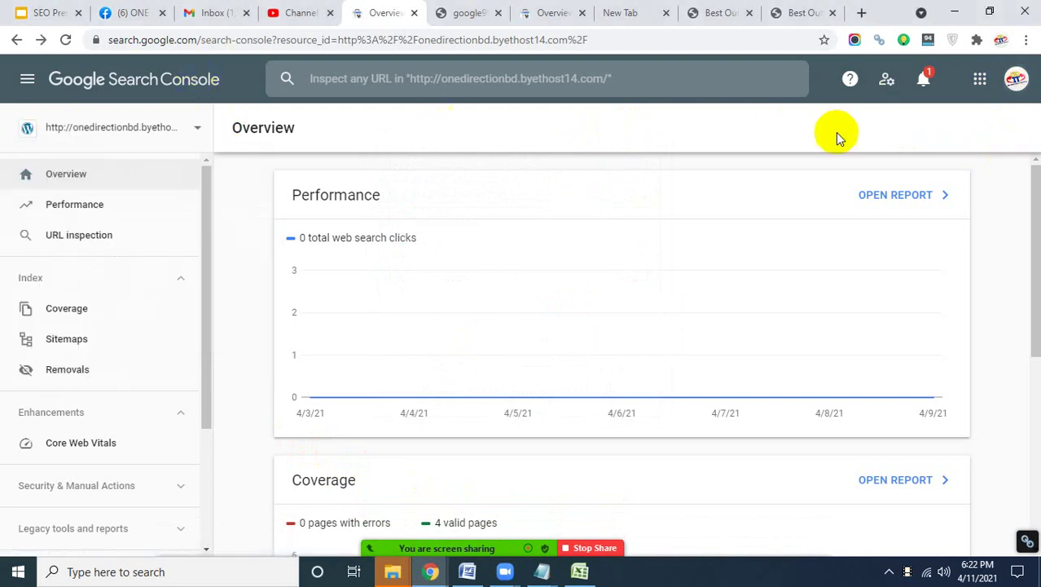
{"action": "left_click", "coordinate": [102, 127]}
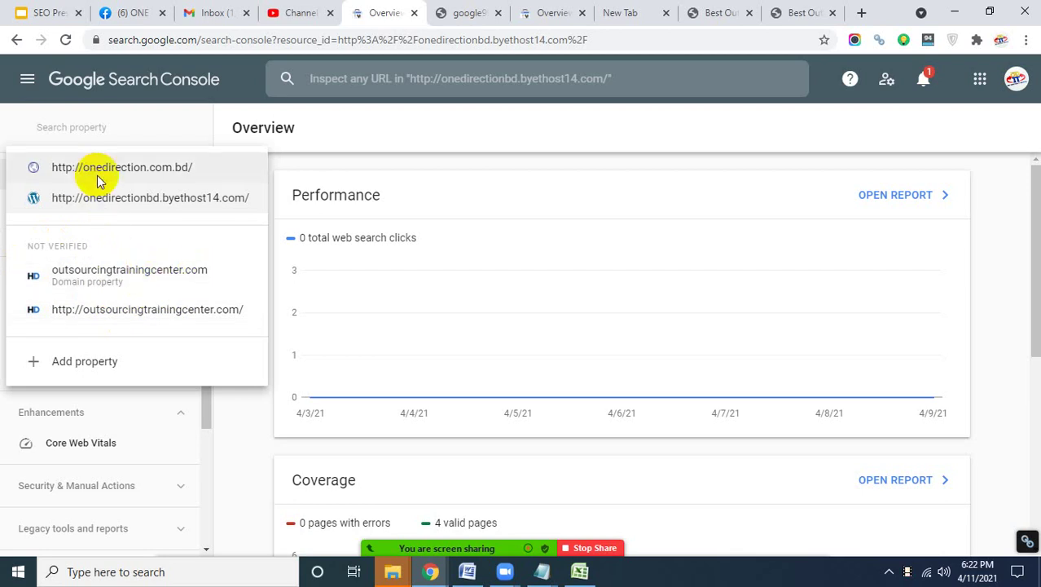
{"action": "left_click", "coordinate": [557, 383]}
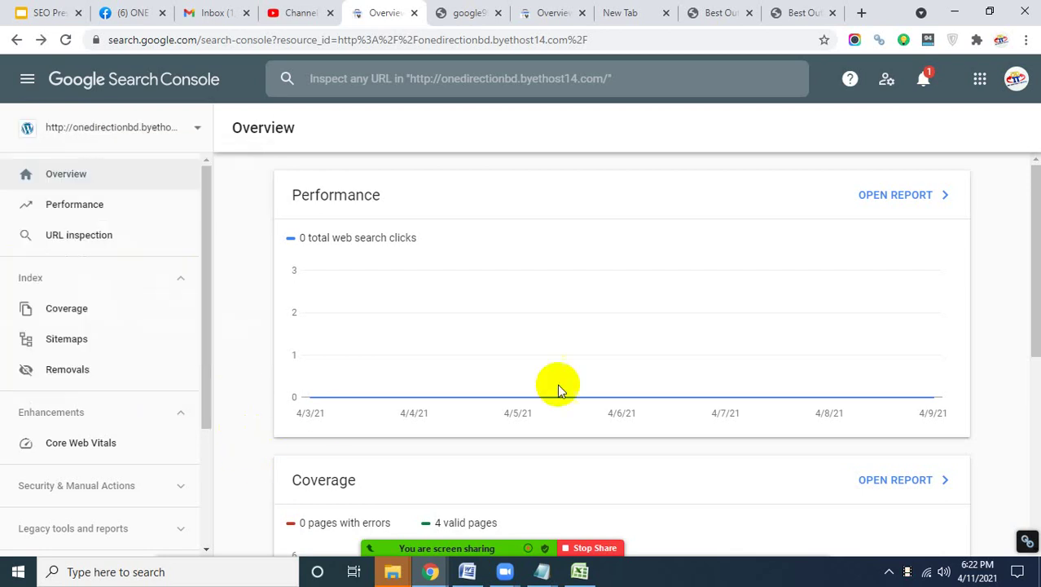
Check the Google verification code field in Yoast's Webmaster Tools settings and return to the Search Console Overview.
{"action": "left_click", "coordinate": [428, 577]}
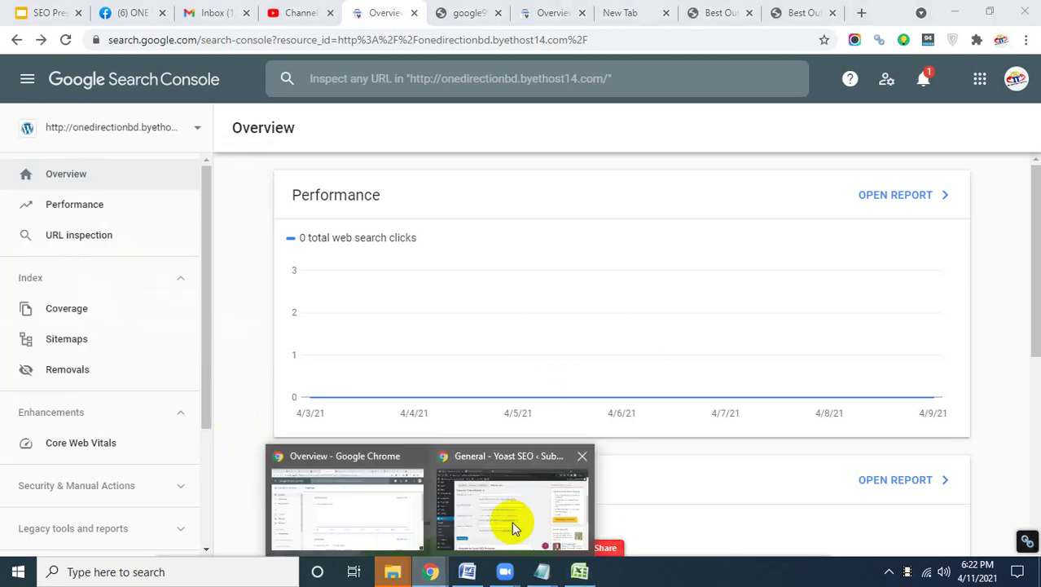
{"action": "left_click", "coordinate": [512, 520]}
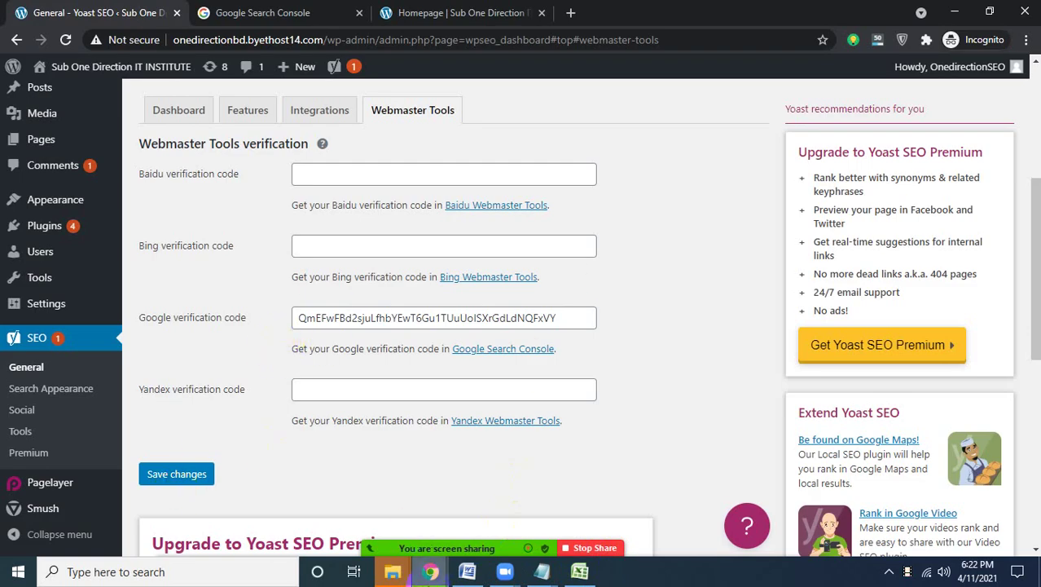
{"action": "left_click", "coordinate": [431, 571]}
{"action": "left_click", "coordinate": [346, 515]}
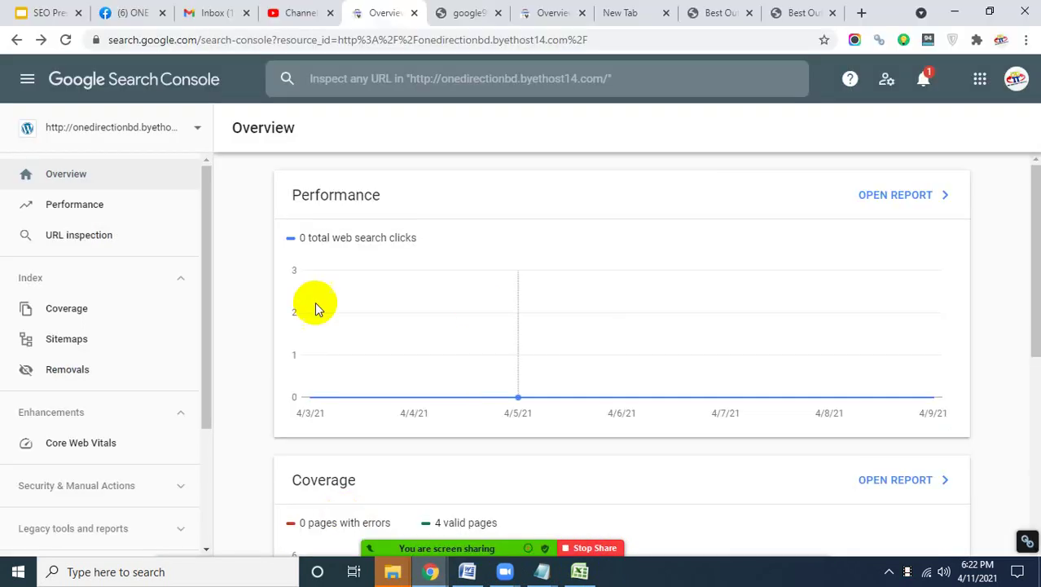
Examine the Performance, Coverage and Enhancements sections of the property's Overview.
{"action": "scroll", "coordinate": [123, 386], "scroll_direction": "down", "scroll_amount": 3}
{"action": "scroll", "coordinate": [123, 386], "scroll_direction": "up", "scroll_amount": 3}
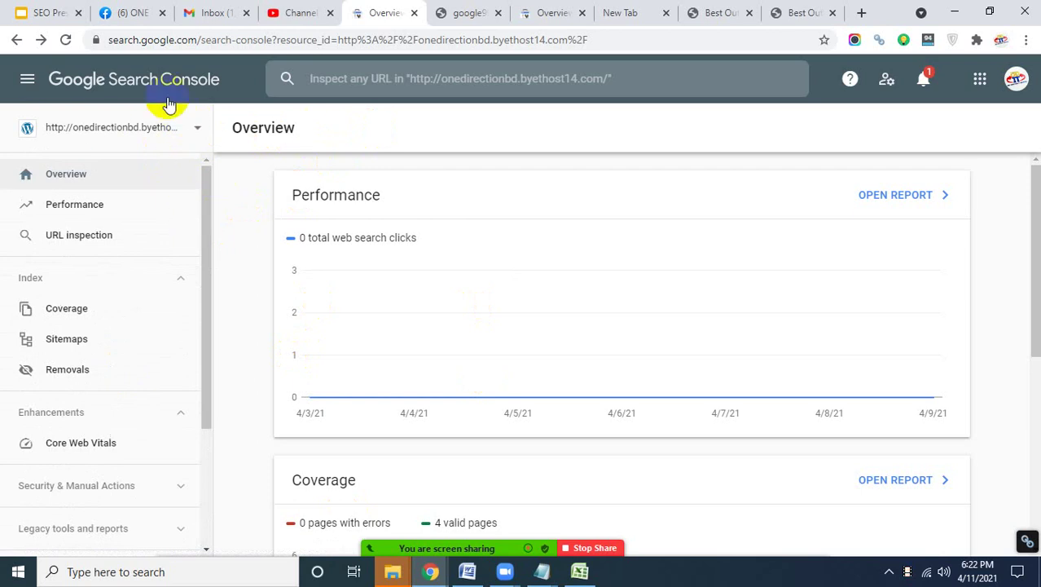
{"action": "scroll", "coordinate": [309, 330], "scroll_direction": "down", "scroll_amount": 5}
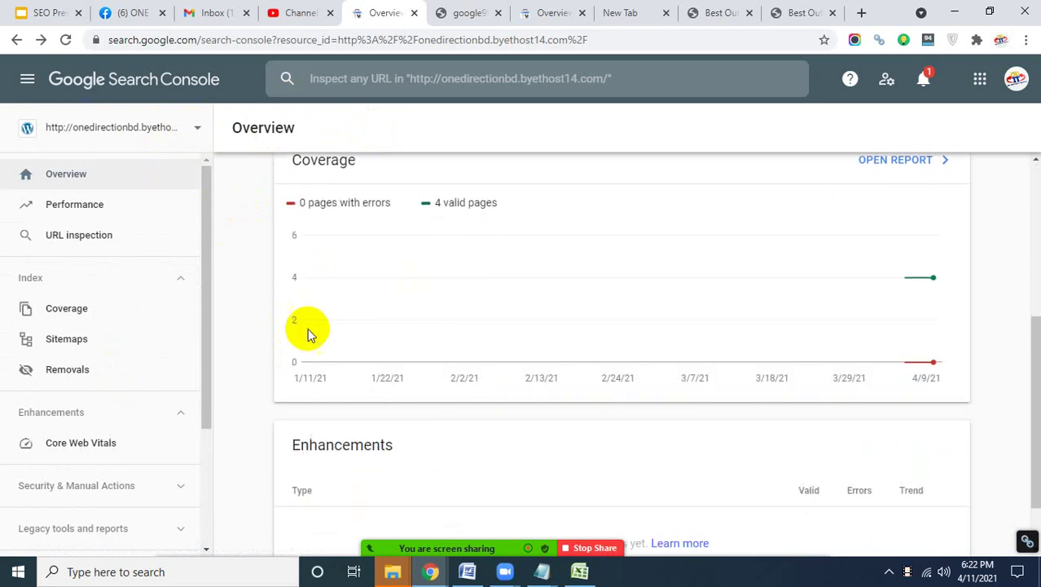
{"action": "scroll", "coordinate": [720, 303], "scroll_direction": "up", "scroll_amount": 5}
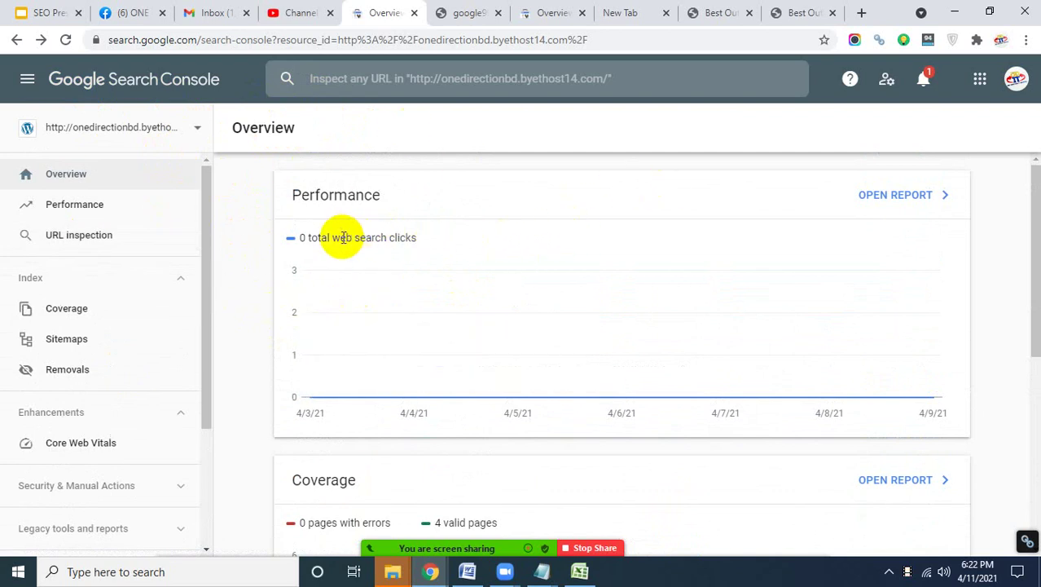
{"action": "scroll", "coordinate": [259, 245], "scroll_direction": "down", "scroll_amount": 2}
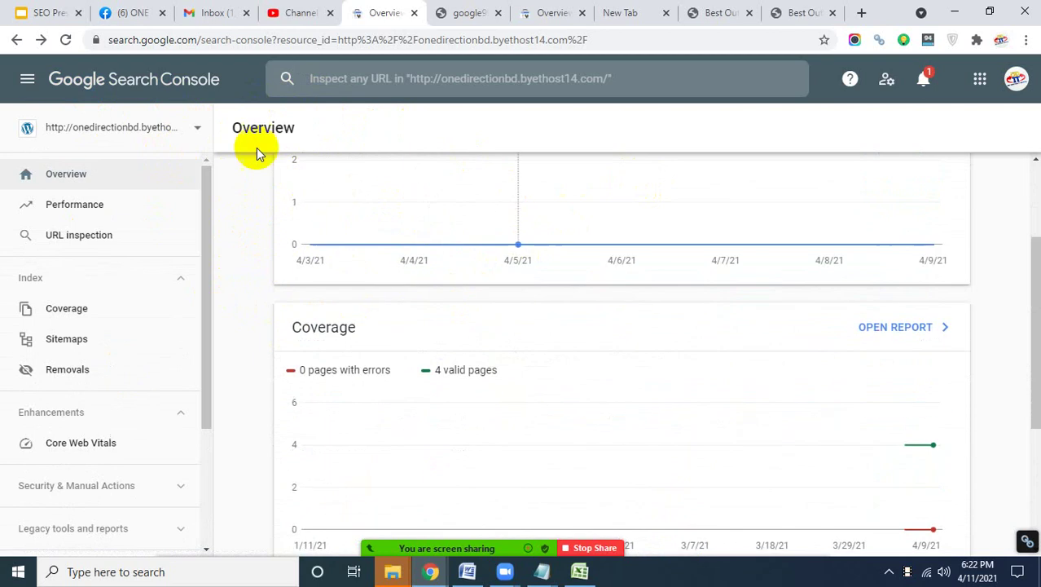
{"action": "scroll", "coordinate": [373, 259], "scroll_direction": "up", "scroll_amount": 2}
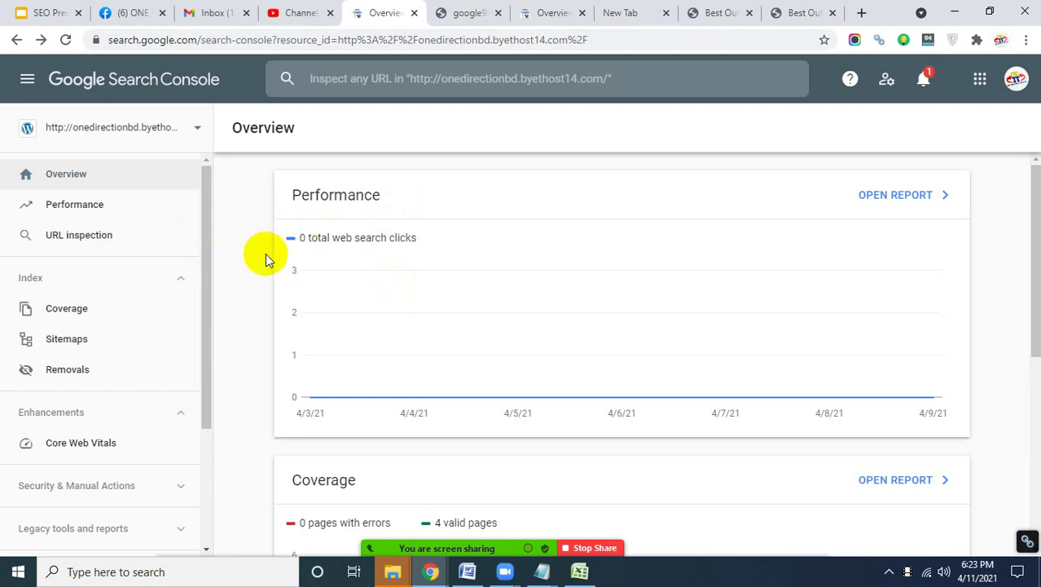
{"action": "scroll", "coordinate": [255, 310], "scroll_direction": "down", "scroll_amount": 4}
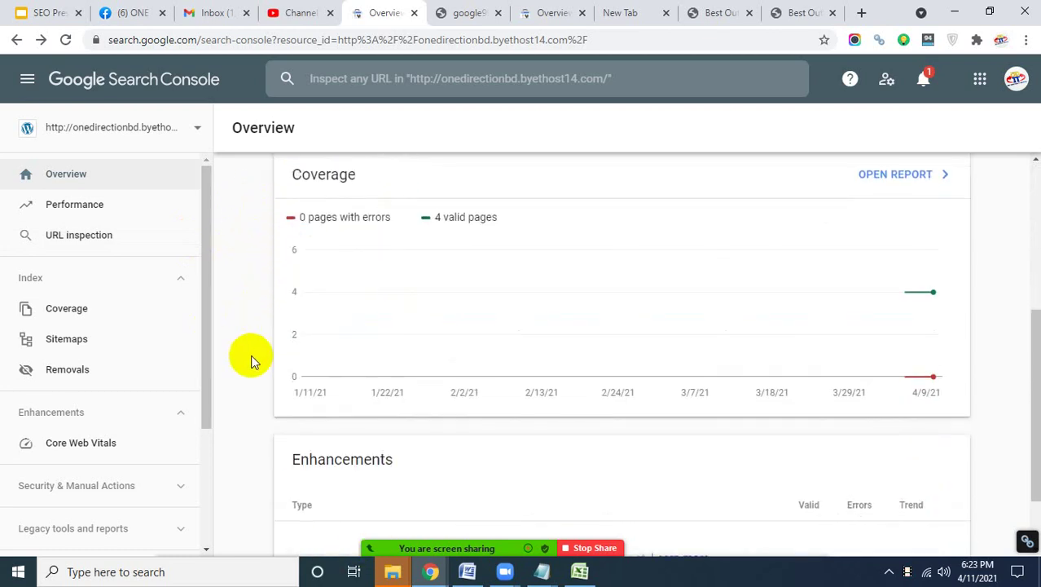
Switch to Yoast SEO's Webmaster Tools settings and highlight the saved Google verification code.
{"action": "mouse_move", "coordinate": [430, 572]}
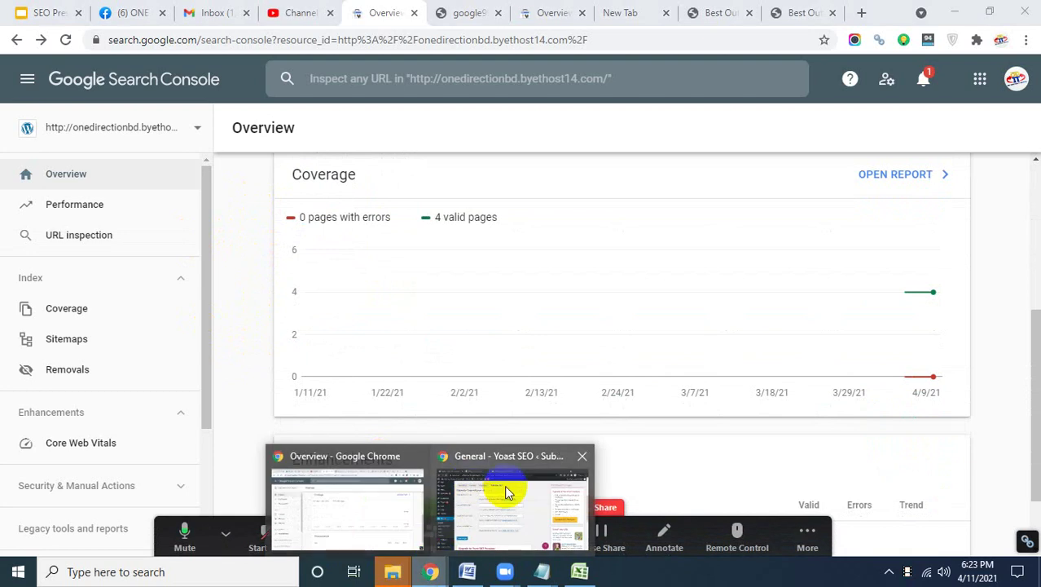
{"action": "left_click", "coordinate": [507, 491]}
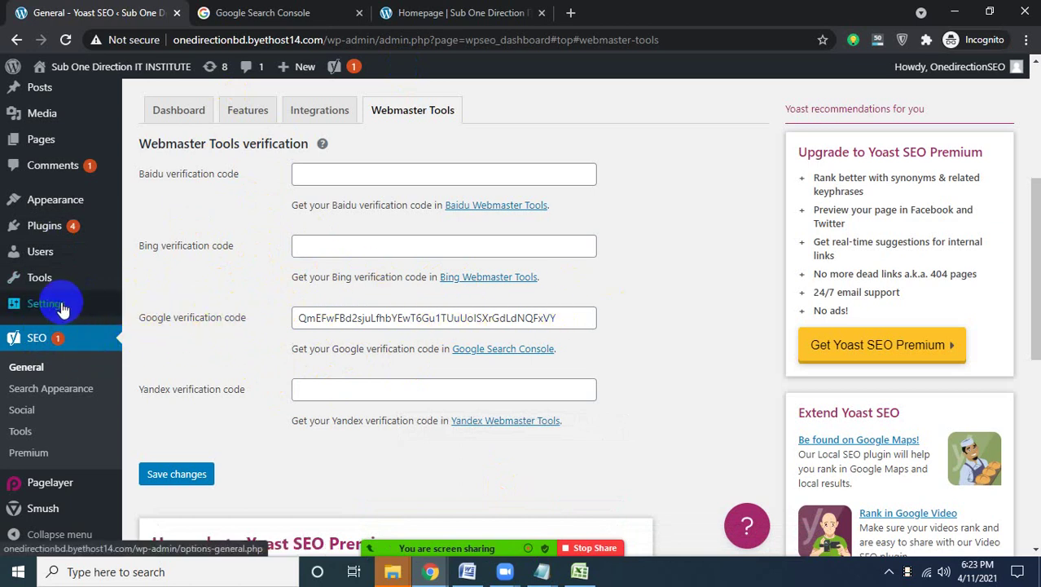
{"action": "scroll", "coordinate": [132, 263], "scroll_direction": "up", "scroll_amount": 1}
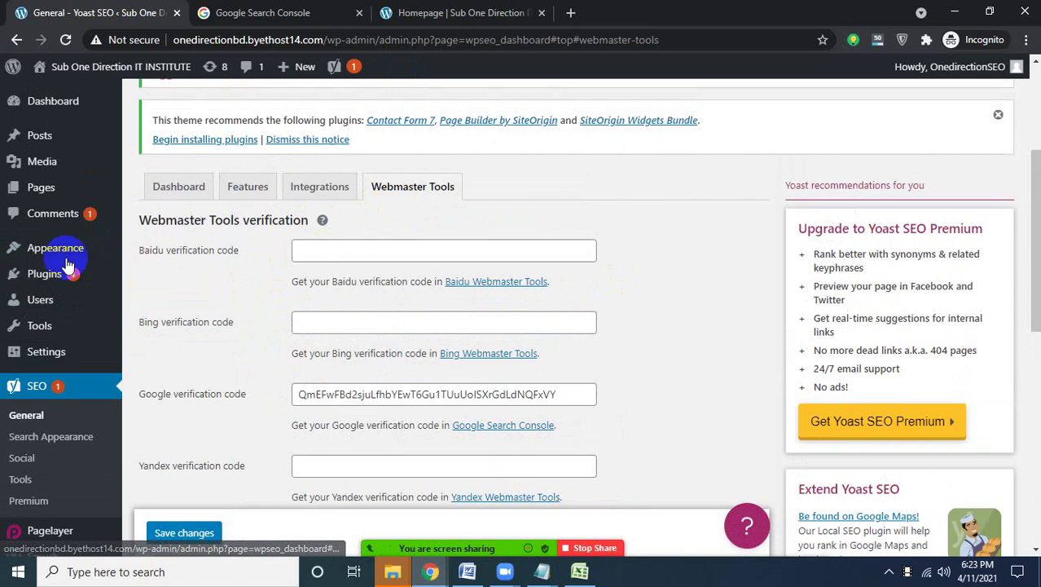
{"action": "mouse_move", "coordinate": [72, 257]}
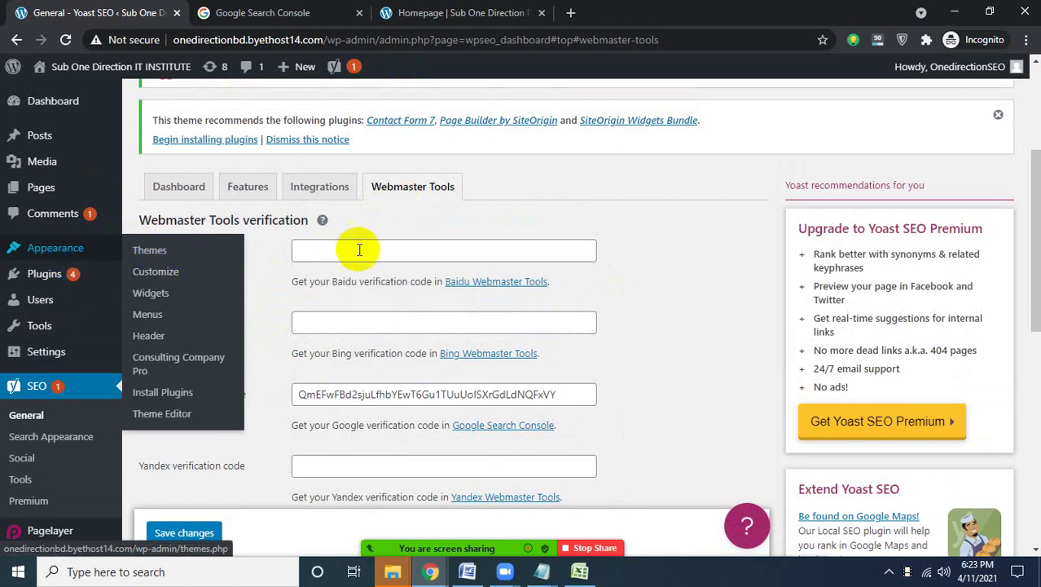
{"action": "scroll", "coordinate": [245, 277], "scroll_direction": "up", "scroll_amount": 2}
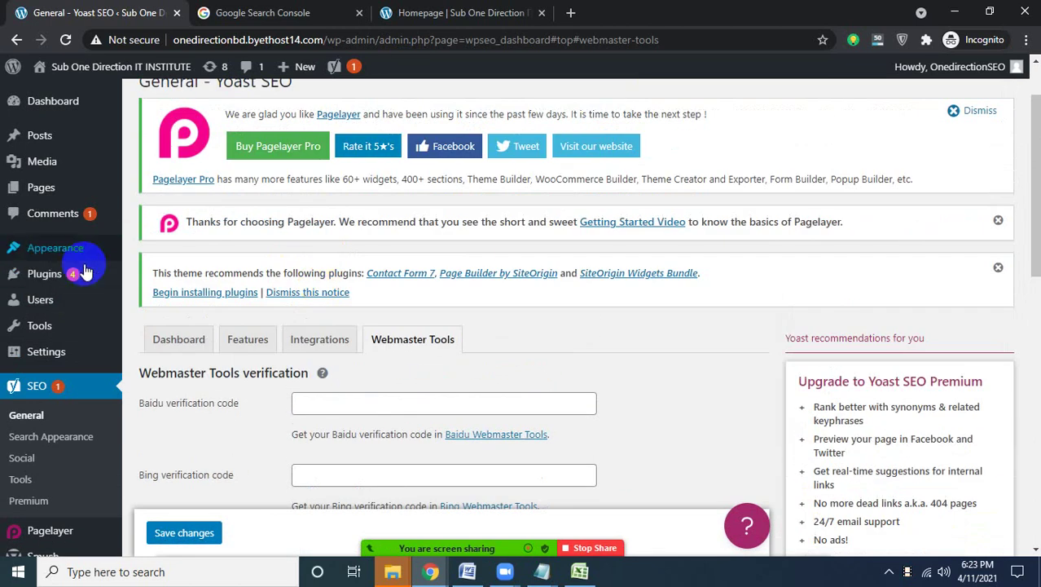
{"action": "mouse_move", "coordinate": [106, 272]}
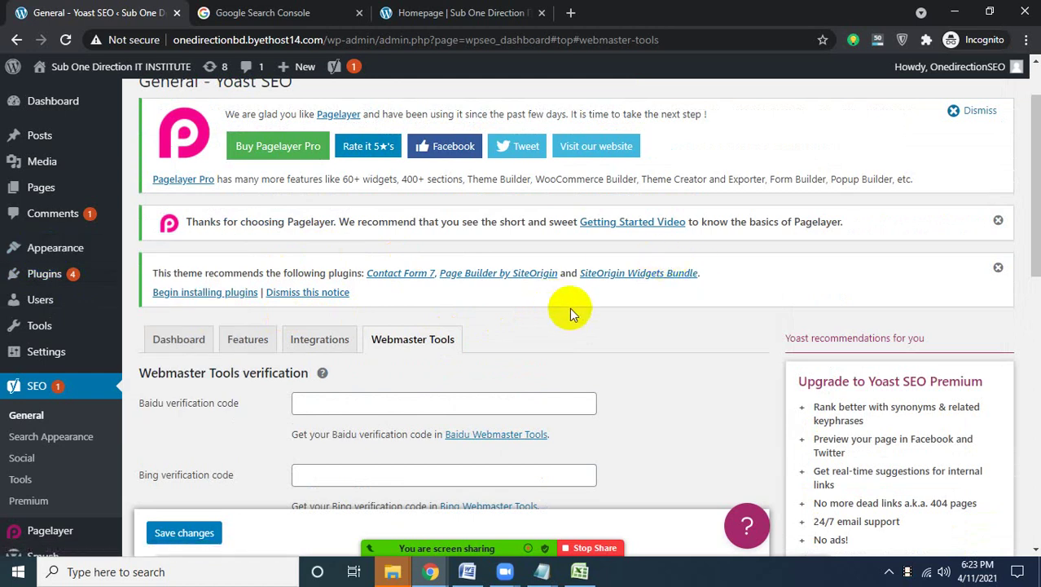
{"action": "scroll", "coordinate": [569, 308], "scroll_direction": "down", "scroll_amount": 2}
{"action": "left_click", "coordinate": [465, 396]}
{"action": "key", "text": "ctrl+v"}
{"action": "left_click_drag", "start_coordinate": [559, 394], "coordinate": [290, 389]}
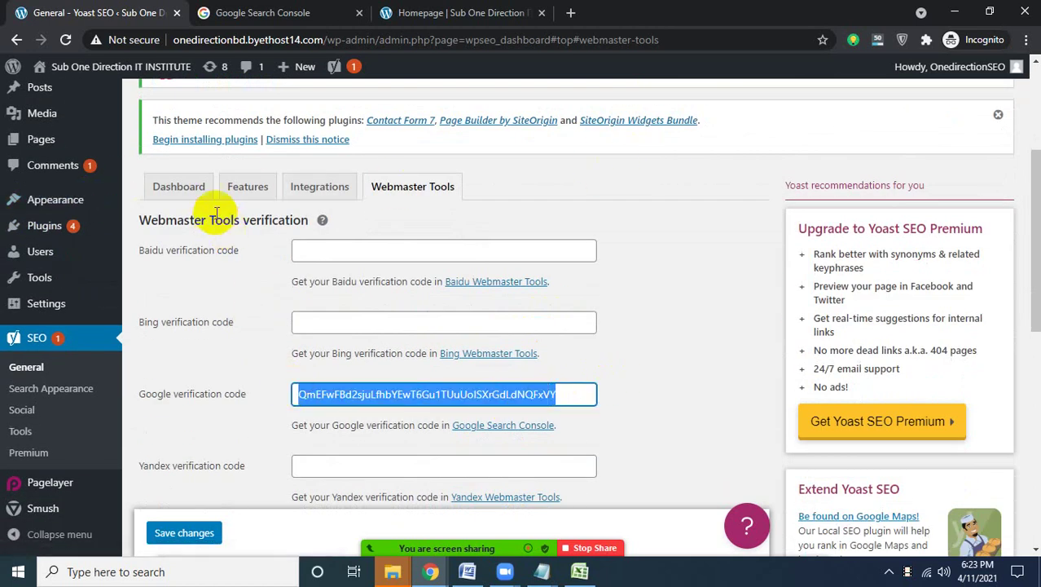
Go to the WordPress Theme Editor and open the Consulting Company theme's Theme Header file (header.php).
{"action": "mouse_move", "coordinate": [84, 205]}
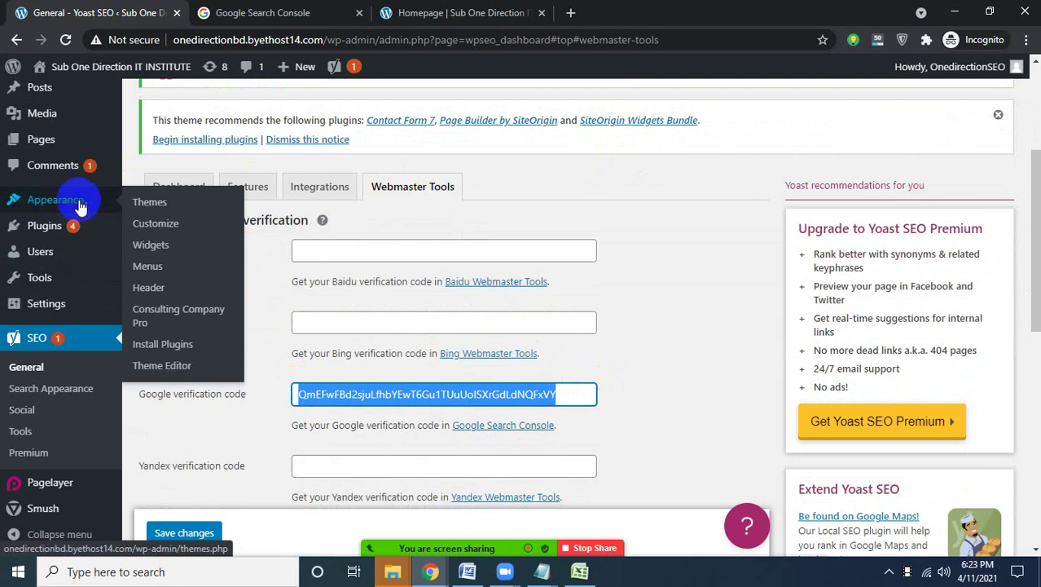
{"action": "left_click", "coordinate": [172, 371]}
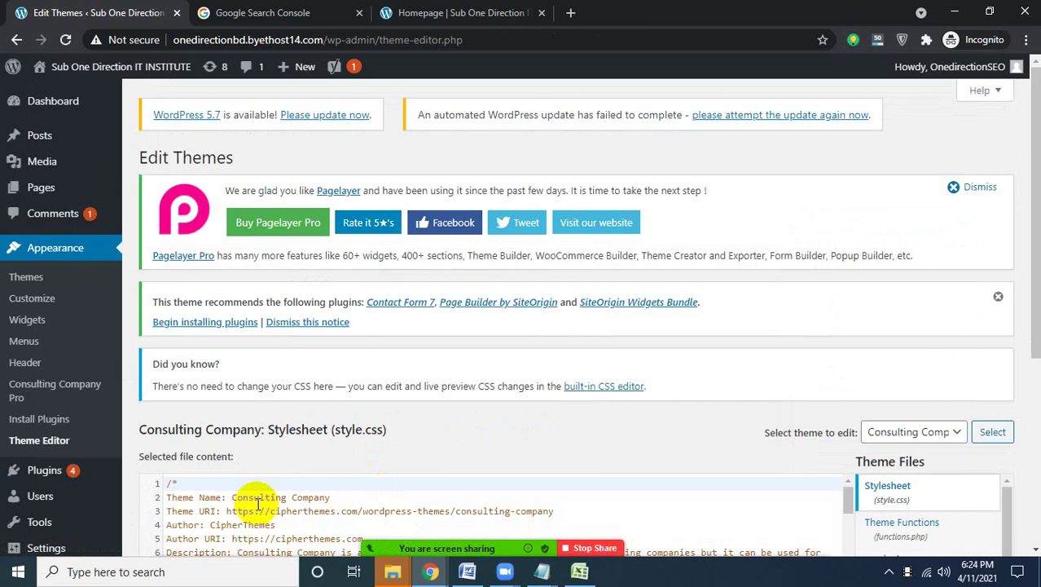
{"action": "scroll", "coordinate": [306, 466], "scroll_direction": "down", "scroll_amount": 3}
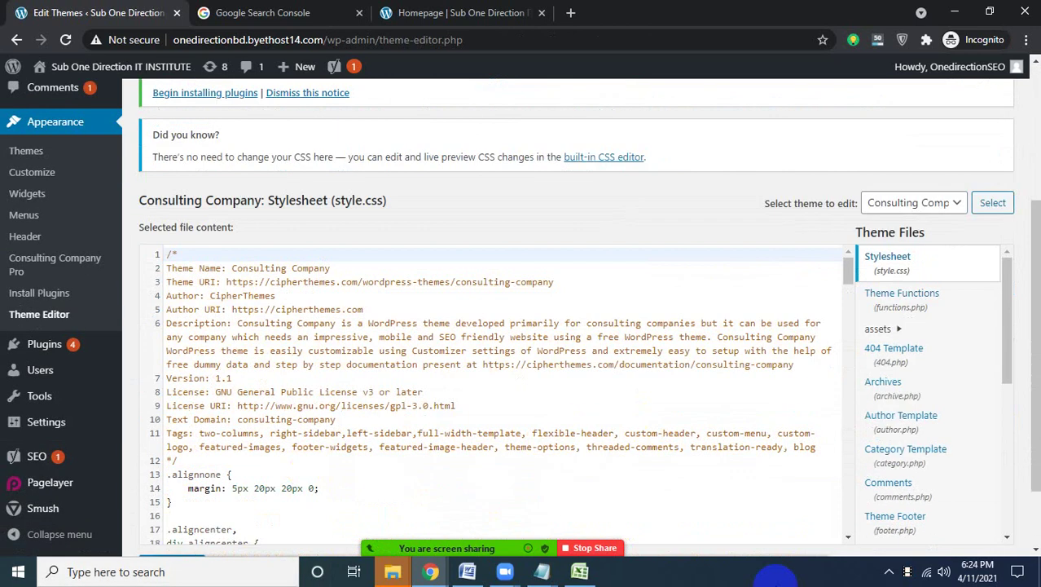
{"action": "left_click", "coordinate": [577, 150]}
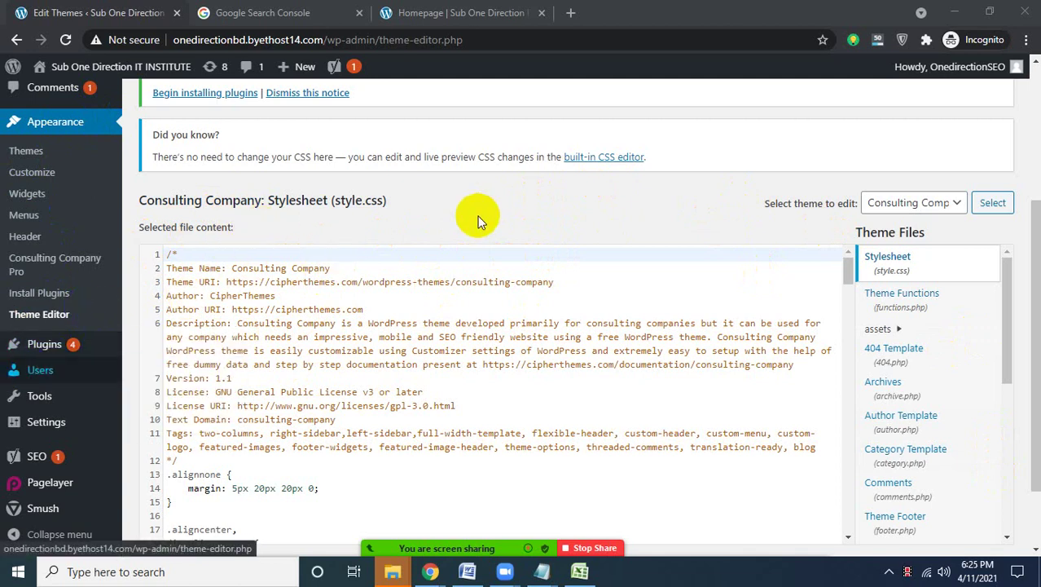
{"action": "scroll", "coordinate": [474, 216], "scroll_direction": "down", "scroll_amount": 2}
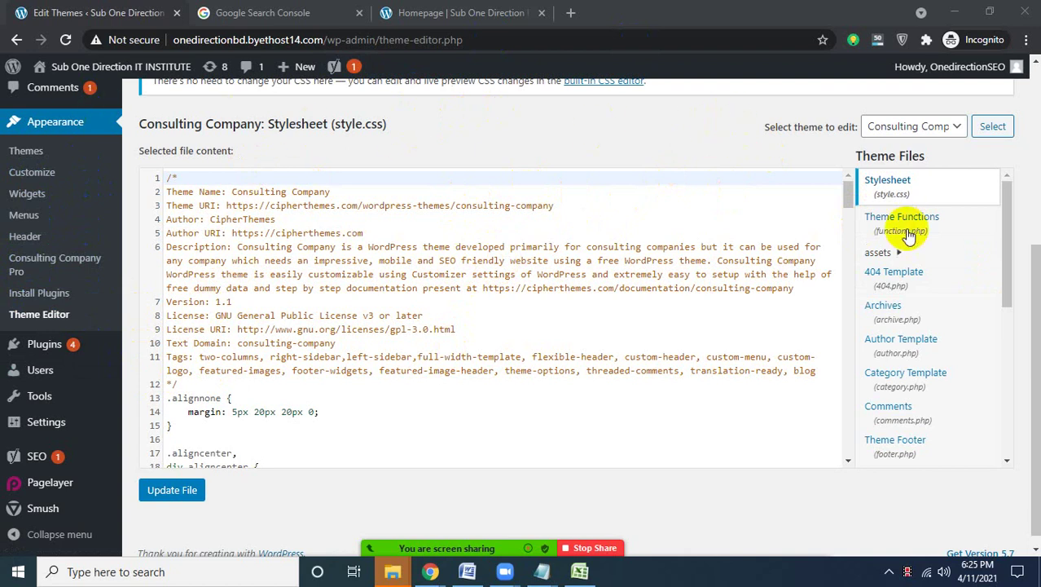
{"action": "scroll", "coordinate": [945, 349], "scroll_direction": "down", "scroll_amount": 2}
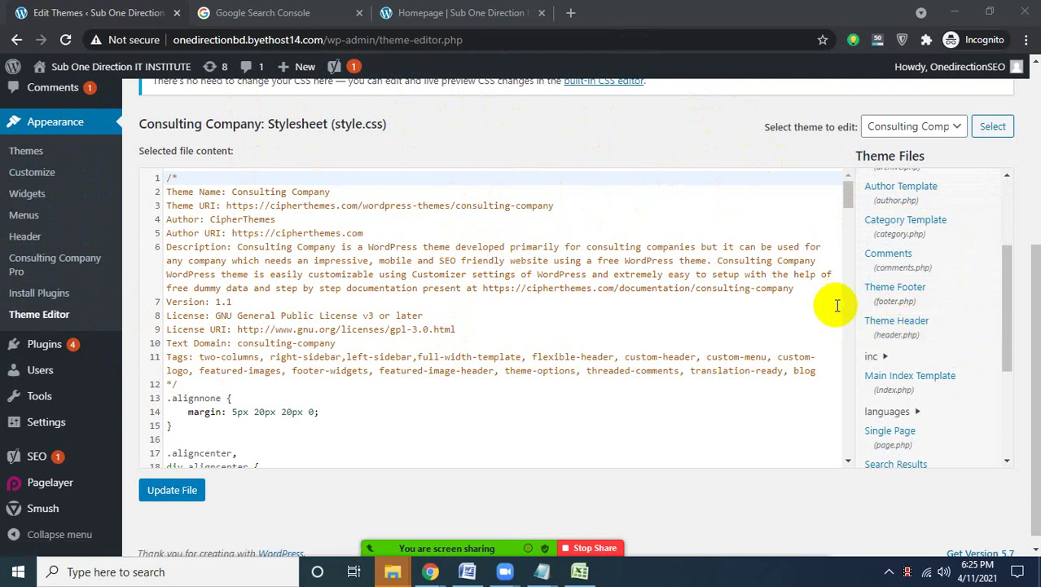
{"action": "left_click", "coordinate": [896, 339]}
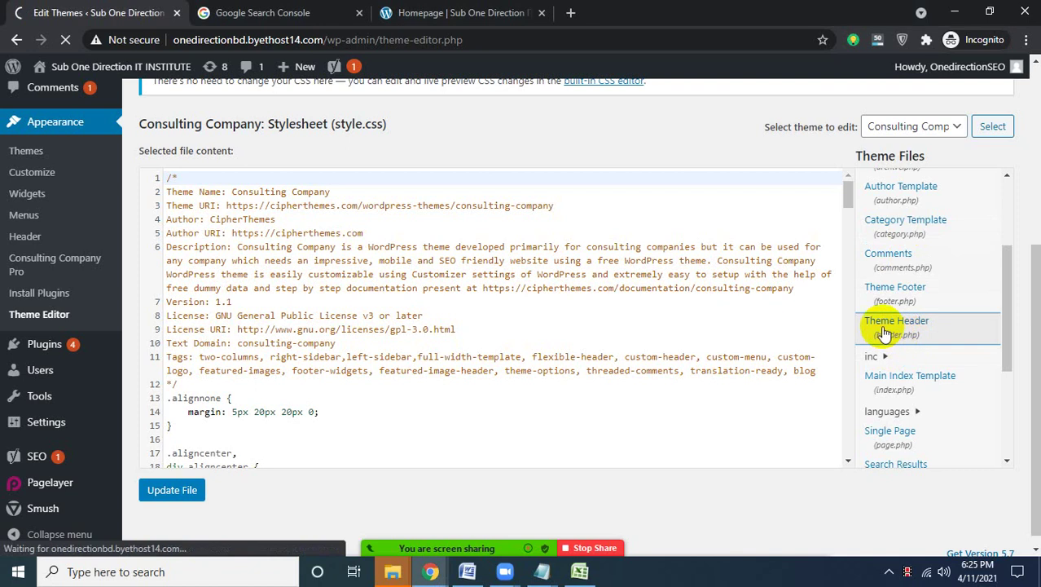
Examine the two existing google-site-verification meta tags inside the head section of header.php, including the second tag's content value.
{"action": "scroll", "coordinate": [730, 326], "scroll_direction": "down", "scroll_amount": 4}
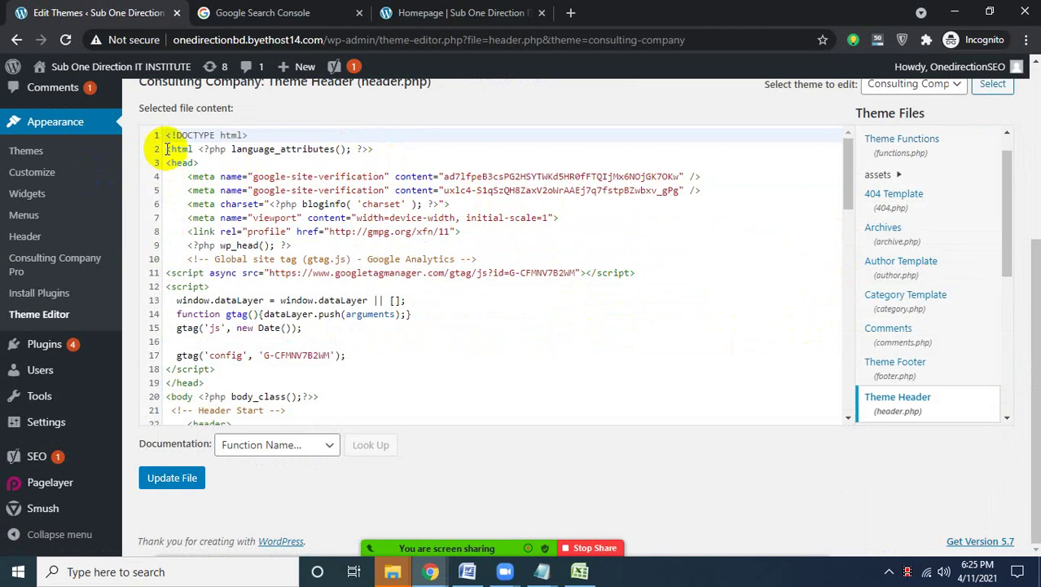
{"action": "scroll", "coordinate": [172, 153], "scroll_direction": "up", "scroll_amount": 1}
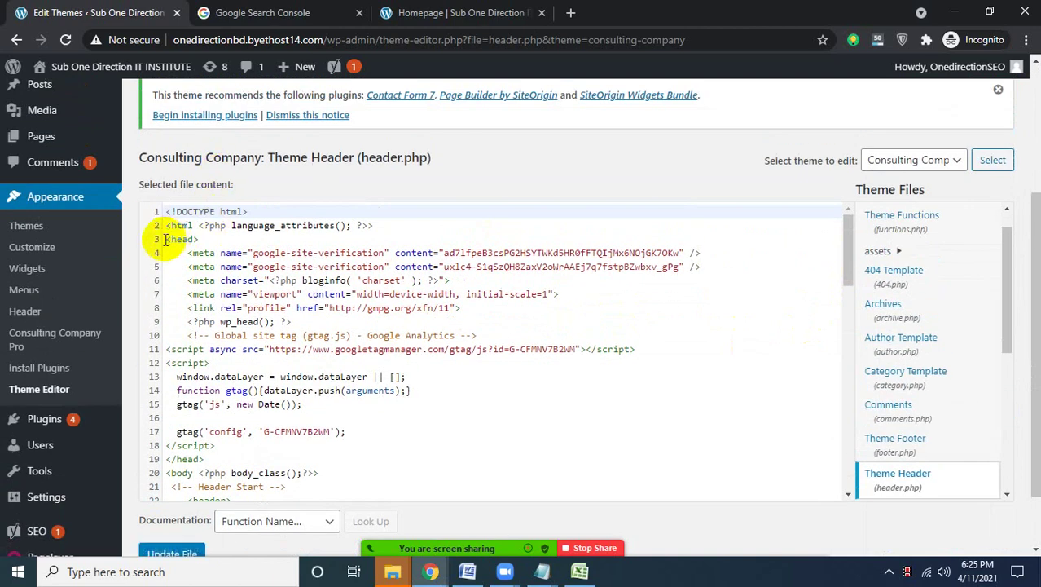
{"action": "left_click_drag", "start_coordinate": [164, 239], "coordinate": [717, 270]}
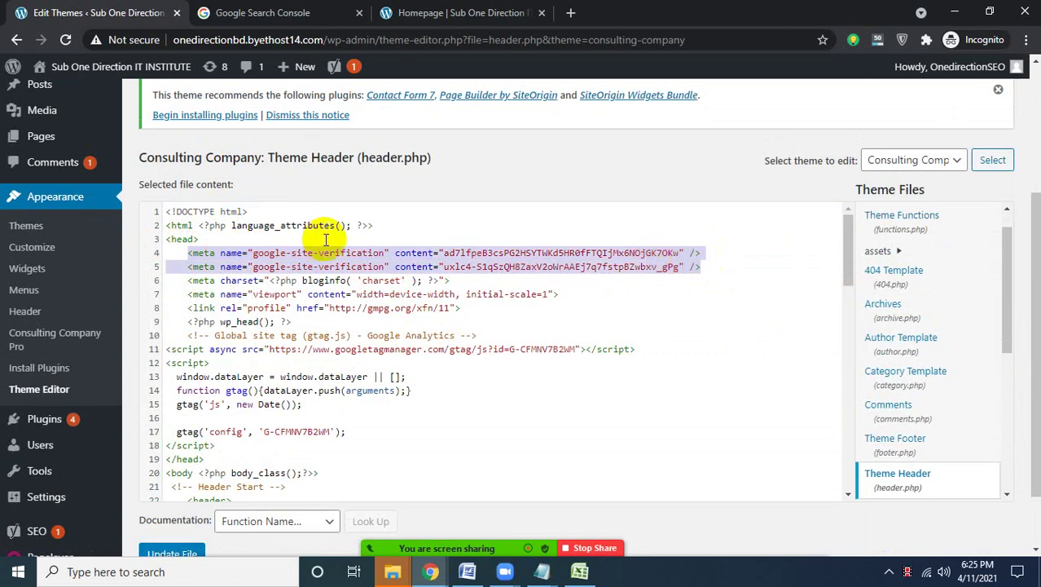
{"action": "left_click", "coordinate": [264, 252]}
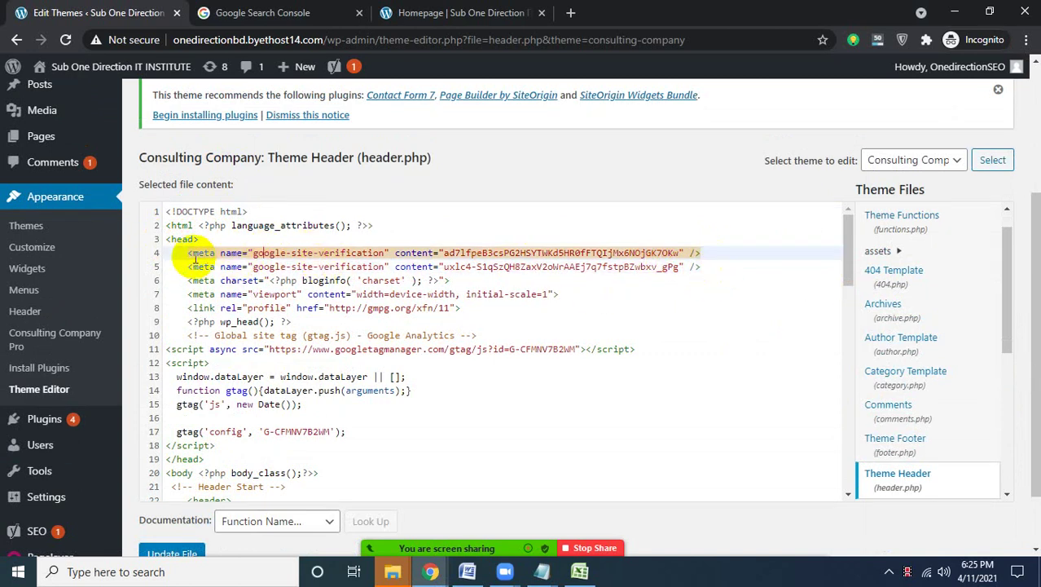
{"action": "left_click_drag", "start_coordinate": [186, 253], "coordinate": [745, 272]}
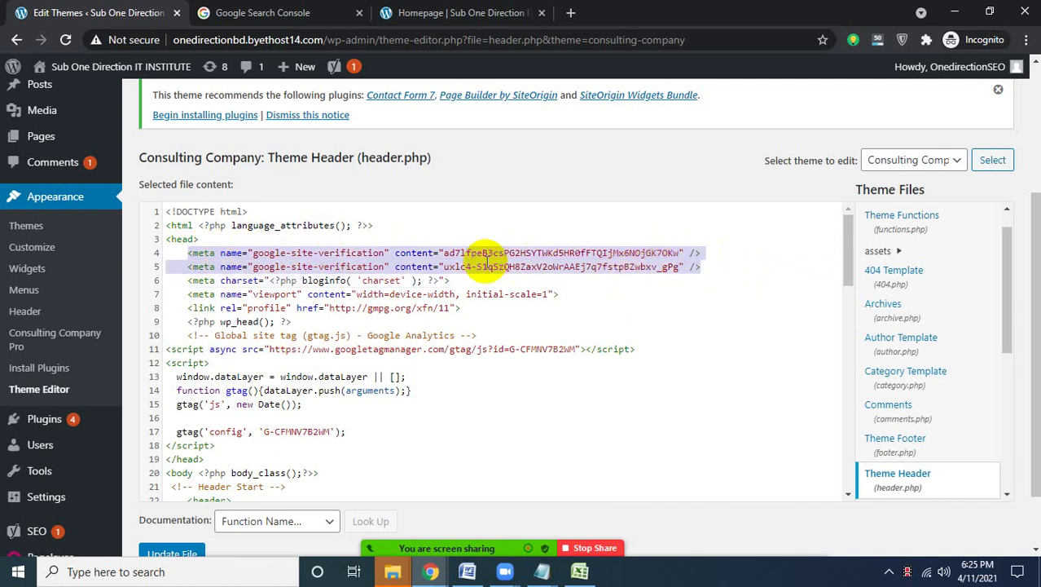
{"action": "left_click", "coordinate": [217, 253]}
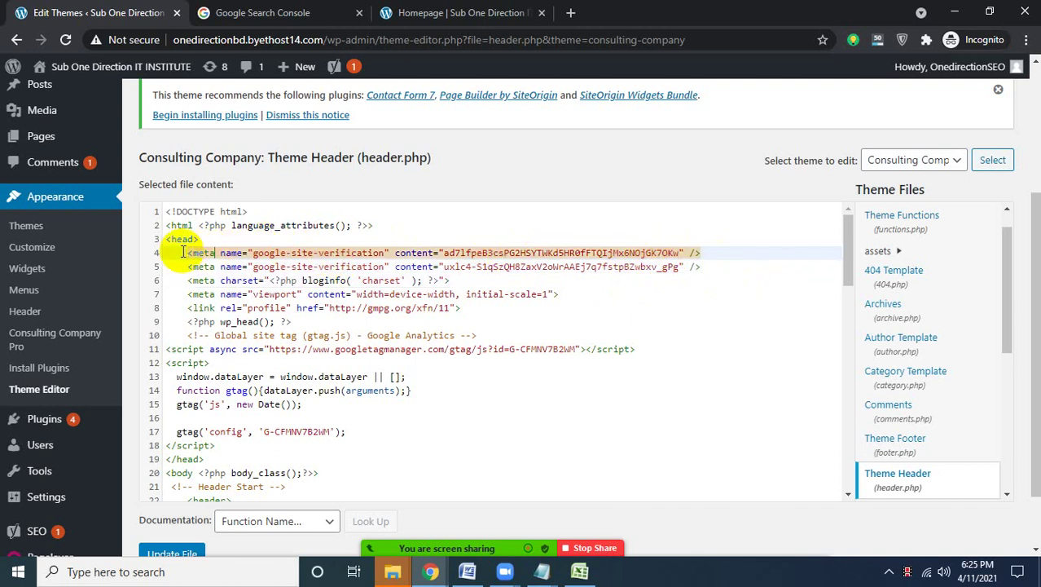
{"action": "left_click_drag", "start_coordinate": [187, 253], "coordinate": [702, 262]}
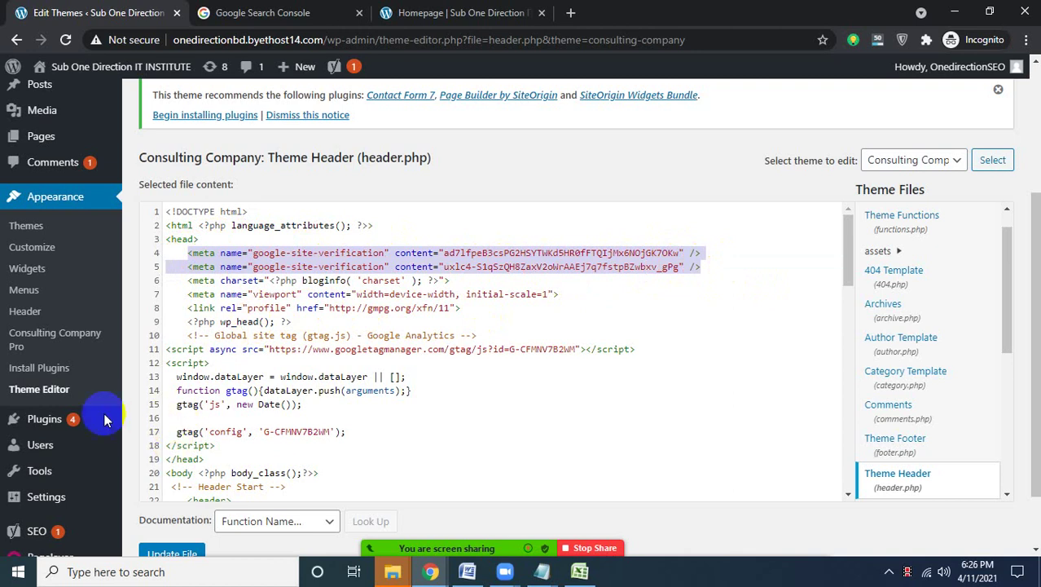
{"action": "mouse_move", "coordinate": [206, 421]}
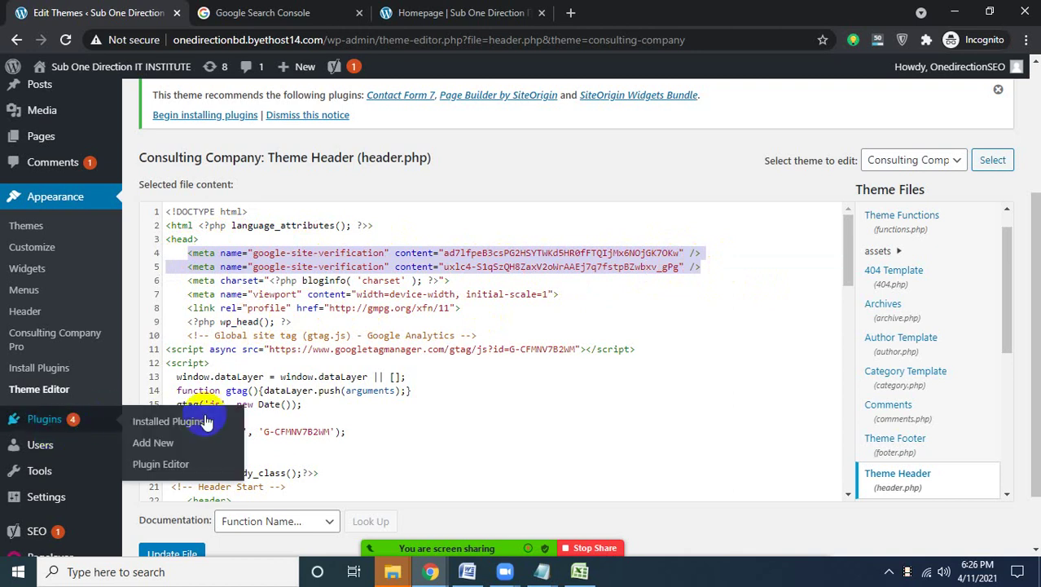
{"action": "left_click", "coordinate": [387, 269]}
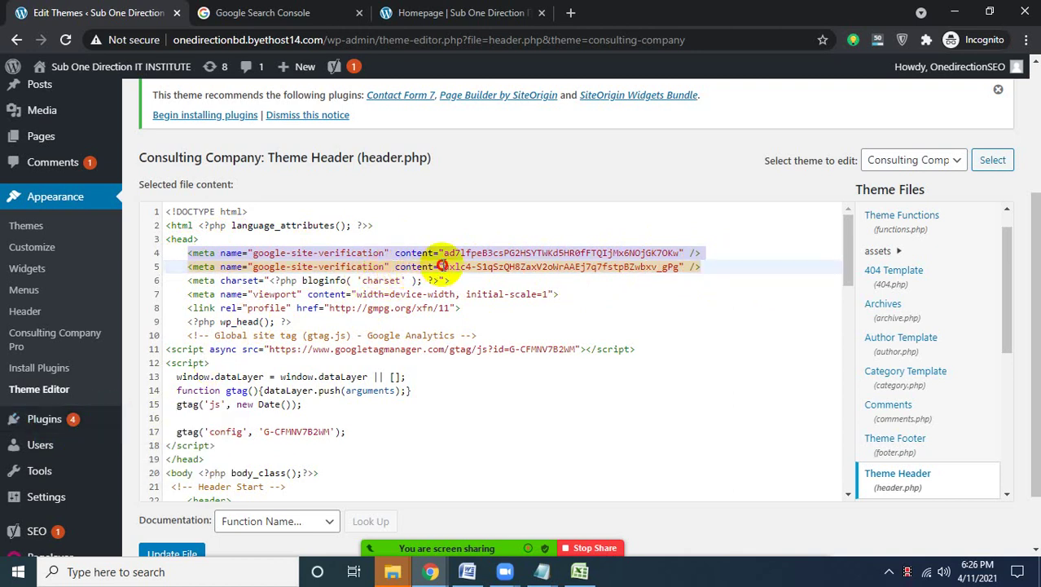
{"action": "left_click_drag", "start_coordinate": [441, 265], "coordinate": [654, 268]}
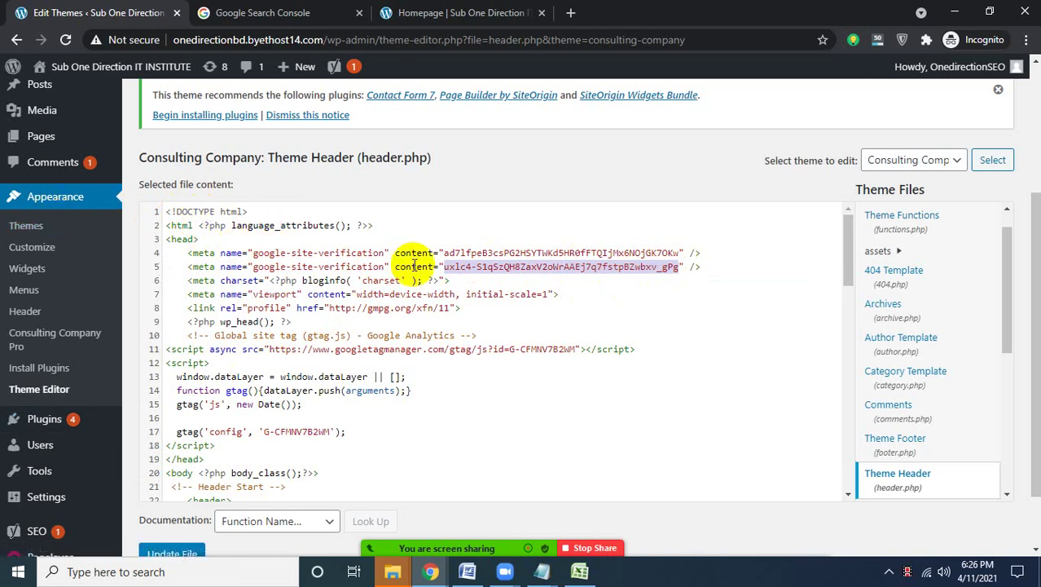
{"action": "left_click_drag", "start_coordinate": [712, 267], "coordinate": [188, 264]}
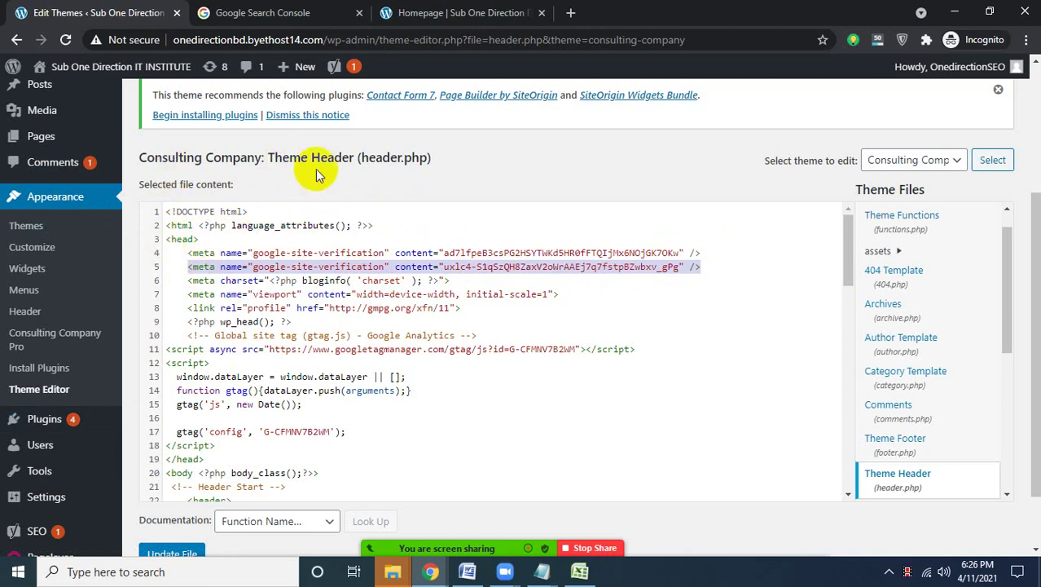
Locate the opening and closing head tags and the start of the body tag in header.php.
{"action": "left_click", "coordinate": [181, 241]}
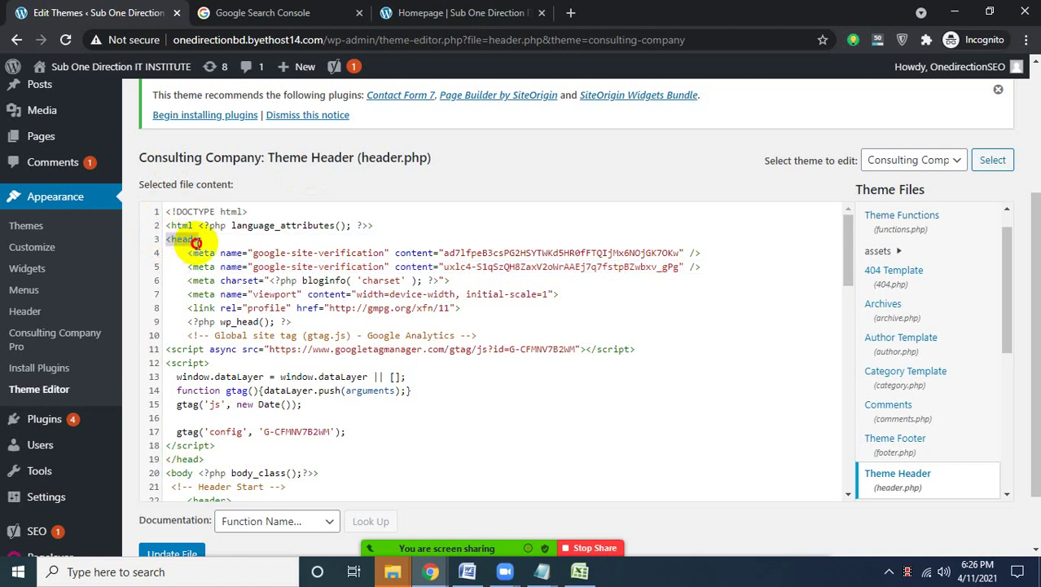
{"action": "left_click", "coordinate": [175, 459]}
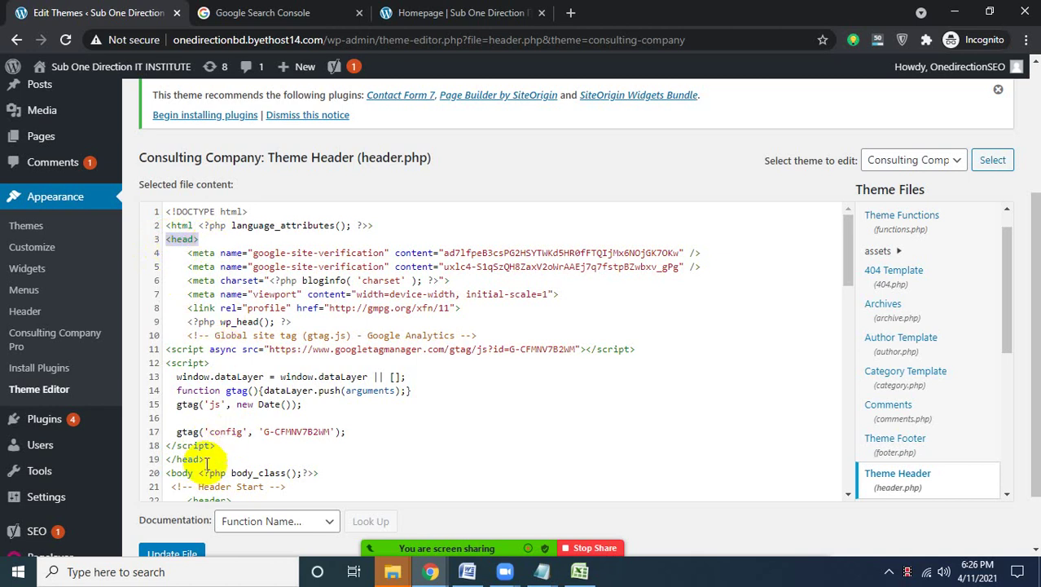
{"action": "left_click_drag", "start_coordinate": [205, 461], "coordinate": [163, 457]}
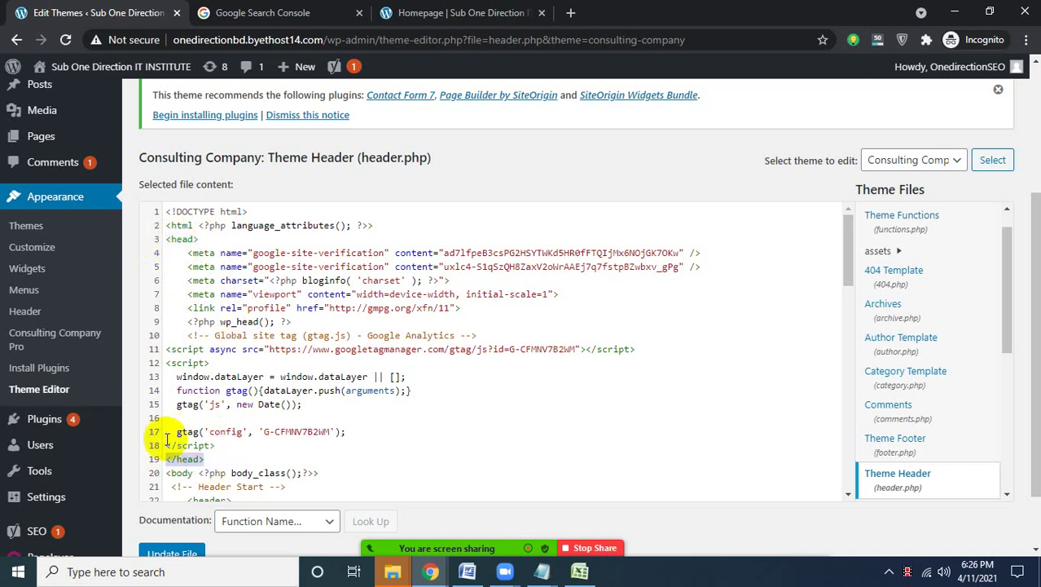
{"action": "scroll", "coordinate": [168, 440], "scroll_direction": "down", "scroll_amount": 2}
{"action": "left_click", "coordinate": [215, 395]}
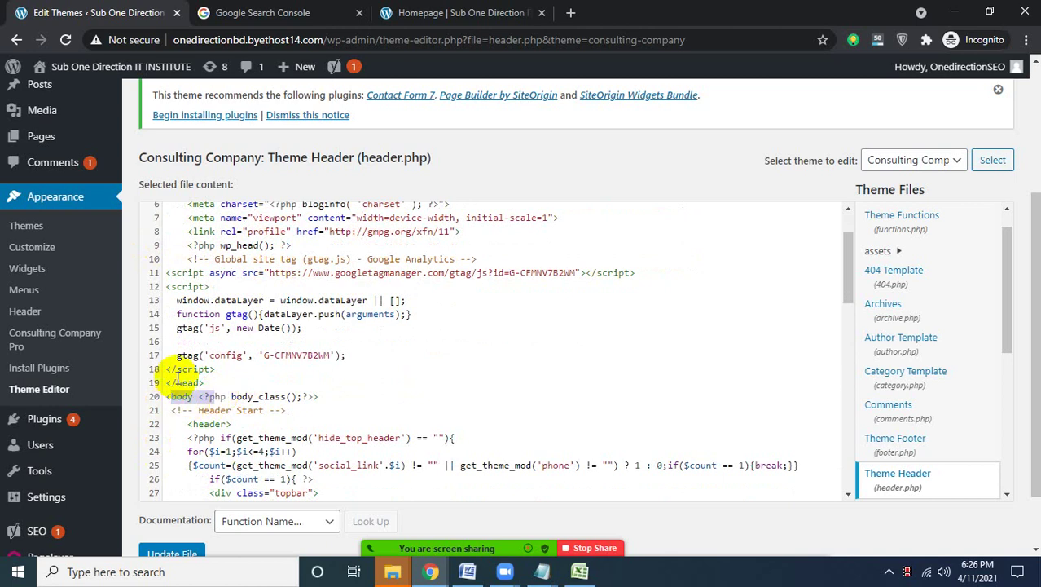
{"action": "scroll", "coordinate": [179, 375], "scroll_direction": "up", "scroll_amount": 3}
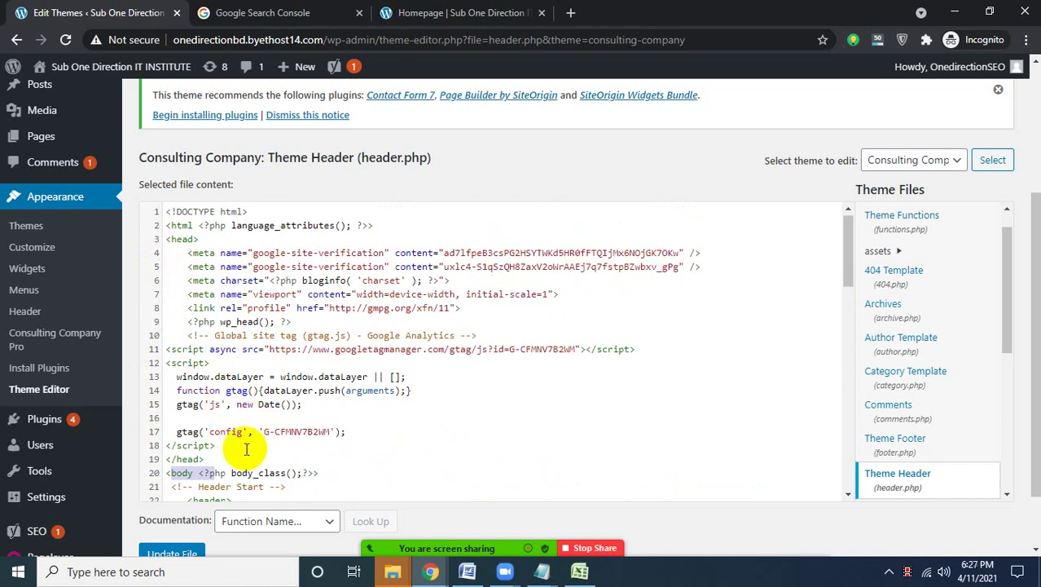
{"action": "scroll", "coordinate": [244, 383], "scroll_direction": "up", "scroll_amount": 1}
{"action": "scroll", "coordinate": [239, 375], "scroll_direction": "up", "scroll_amount": 1}
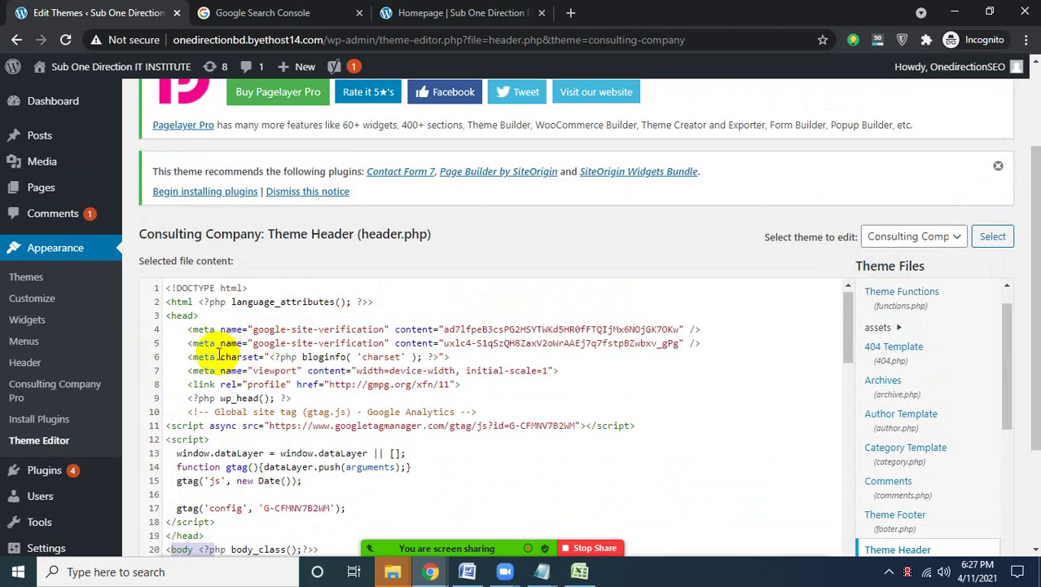
{"action": "scroll", "coordinate": [281, 391], "scroll_direction": "down", "scroll_amount": 3}
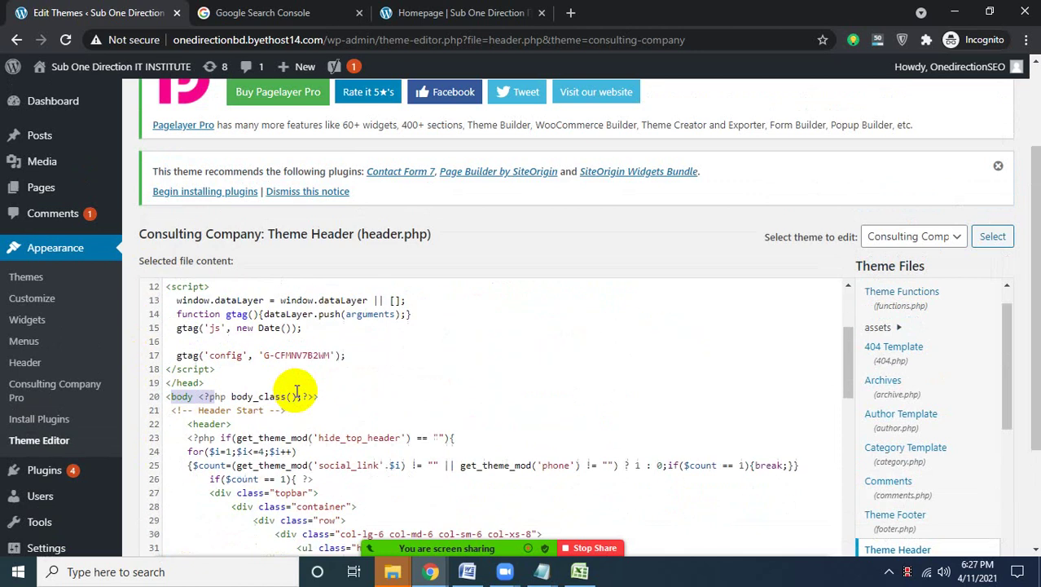
{"action": "scroll", "coordinate": [241, 351], "scroll_direction": "up", "scroll_amount": 3}
Insert the google-site-verification meta tag with its verification code on a new line directly below the opening head tag.
{"action": "left_click_drag", "start_coordinate": [167, 316], "coordinate": [204, 315]}
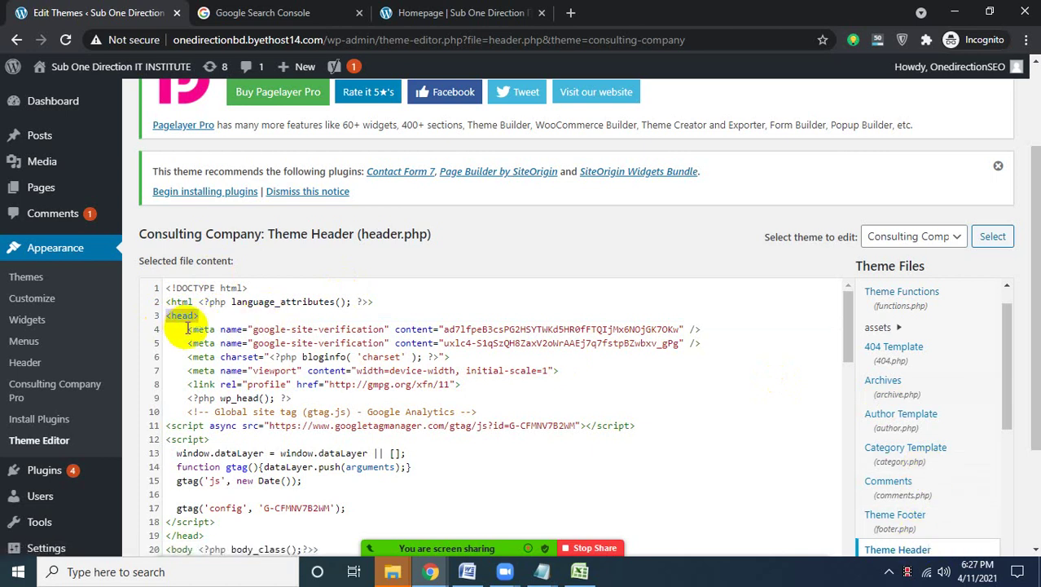
{"action": "left_click_drag", "start_coordinate": [187, 328], "coordinate": [711, 326]}
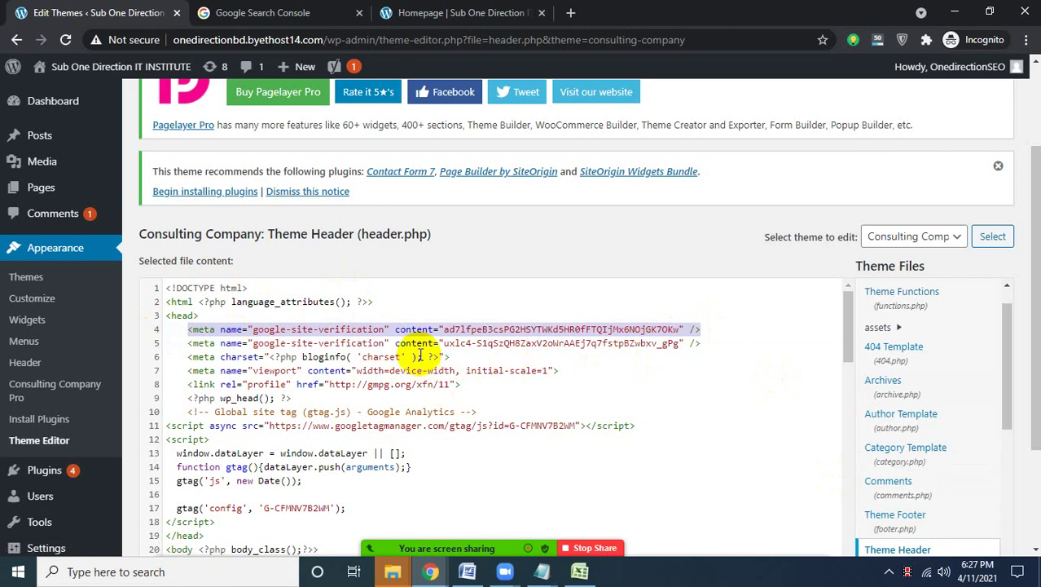
{"action": "left_click", "coordinate": [210, 315]}
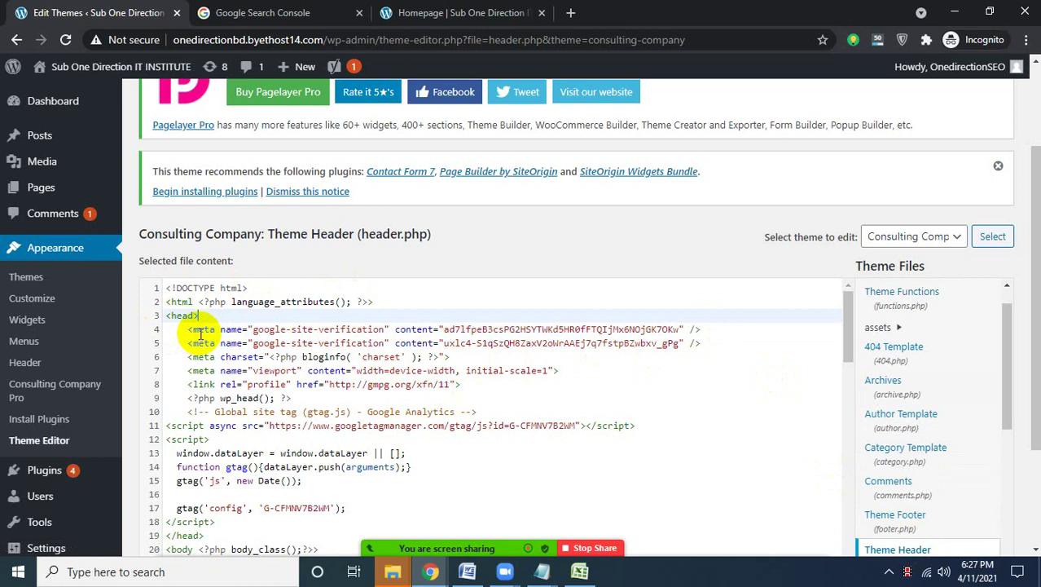
{"action": "left_click_drag", "start_coordinate": [186, 331], "coordinate": [705, 346]}
{"action": "left_click", "coordinate": [212, 316]}
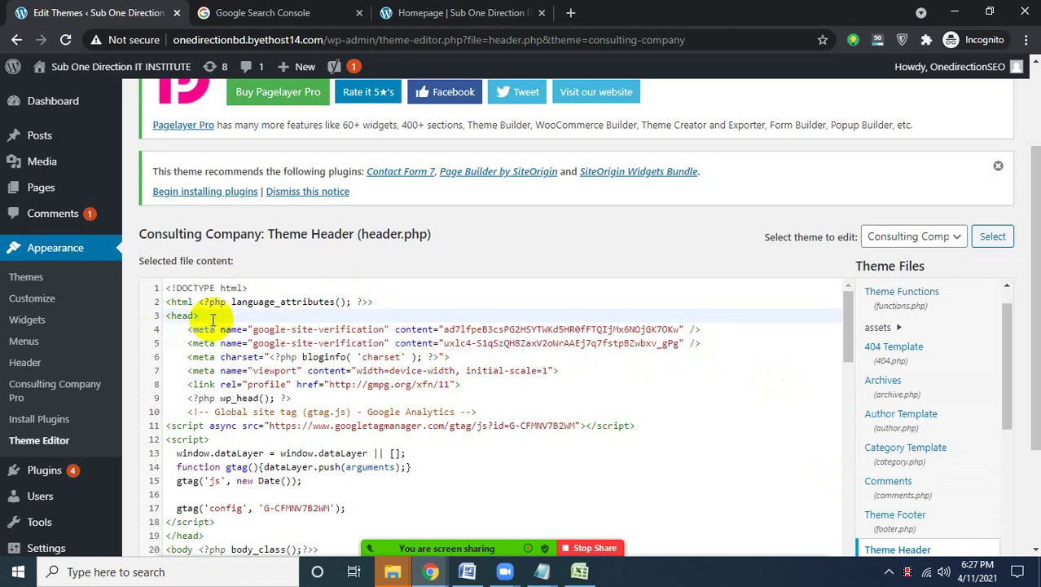
{"action": "key", "text": "Return"}
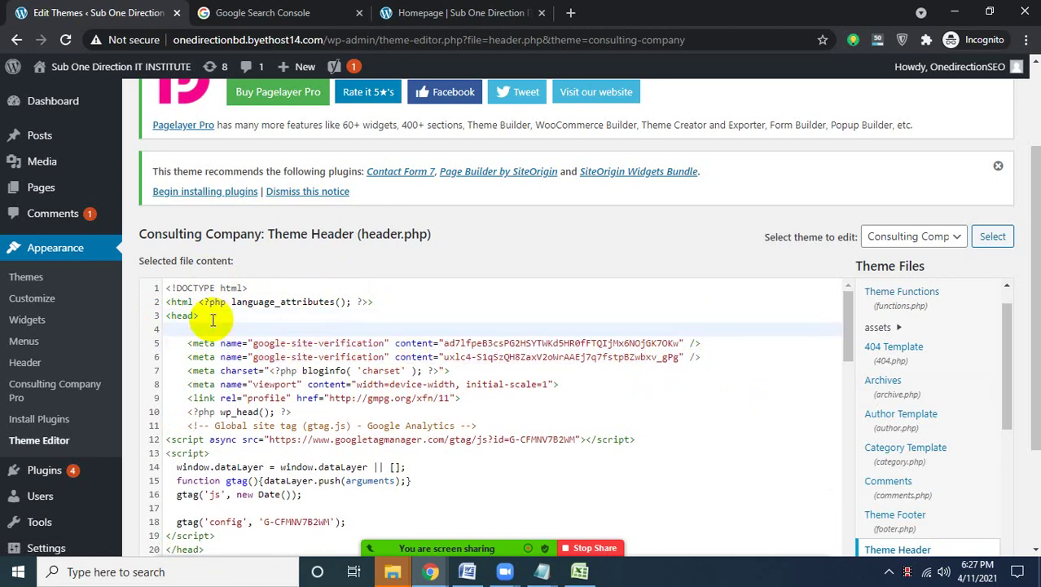
{"action": "type", "text": "<meta name=\"google-site-verification\" content=\"QmEFwFBd2sjuLfhbYEwT6Gu1TUuUoISXrGdLdNQFxVY\" />"}
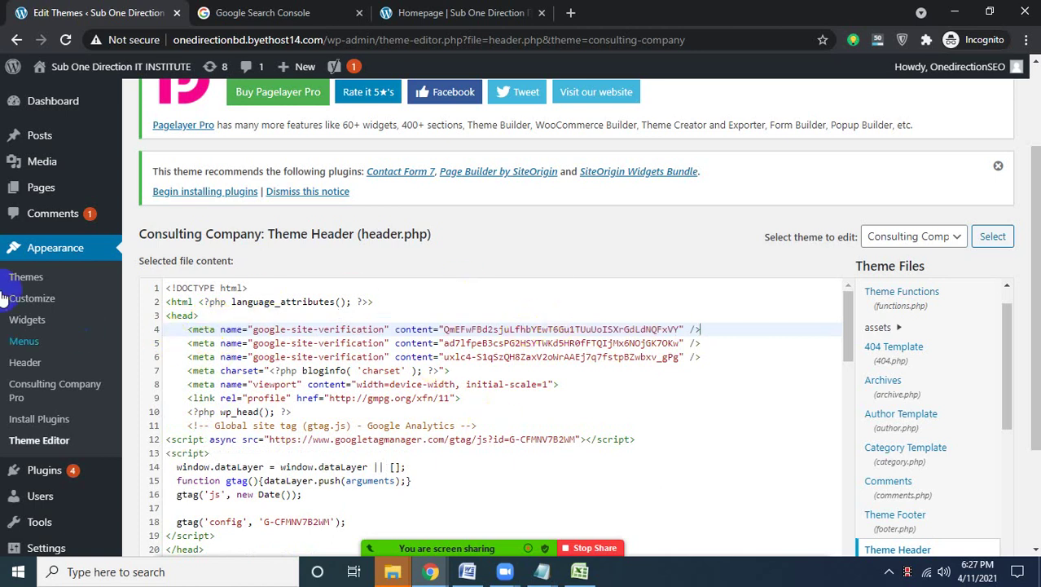
Check the newly inserted verification meta tag on line 4 and the header code down to the end of the editor page.
{"action": "left_click_drag", "start_coordinate": [702, 330], "coordinate": [184, 330]}
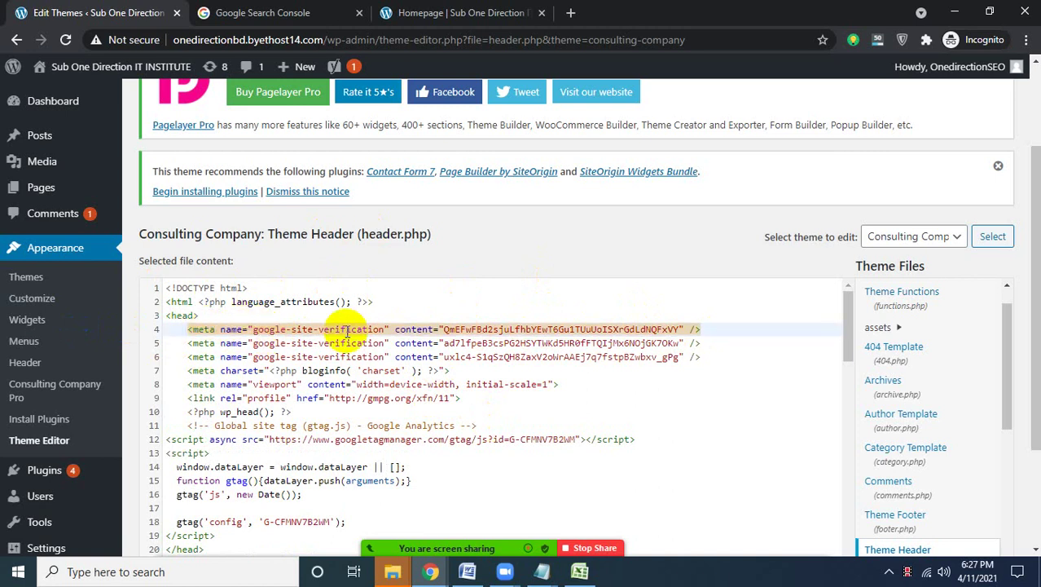
{"action": "left_click_drag", "start_coordinate": [413, 329], "coordinate": [725, 323]}
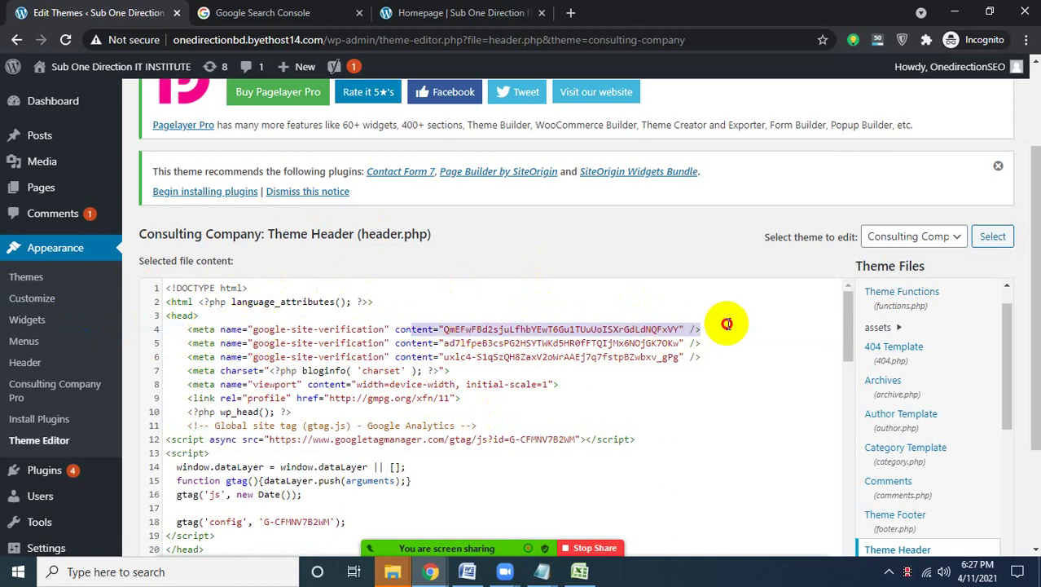
{"action": "triple_click", "coordinate": [725, 326]}
{"action": "scroll", "coordinate": [425, 355], "scroll_direction": "down", "scroll_amount": 8}
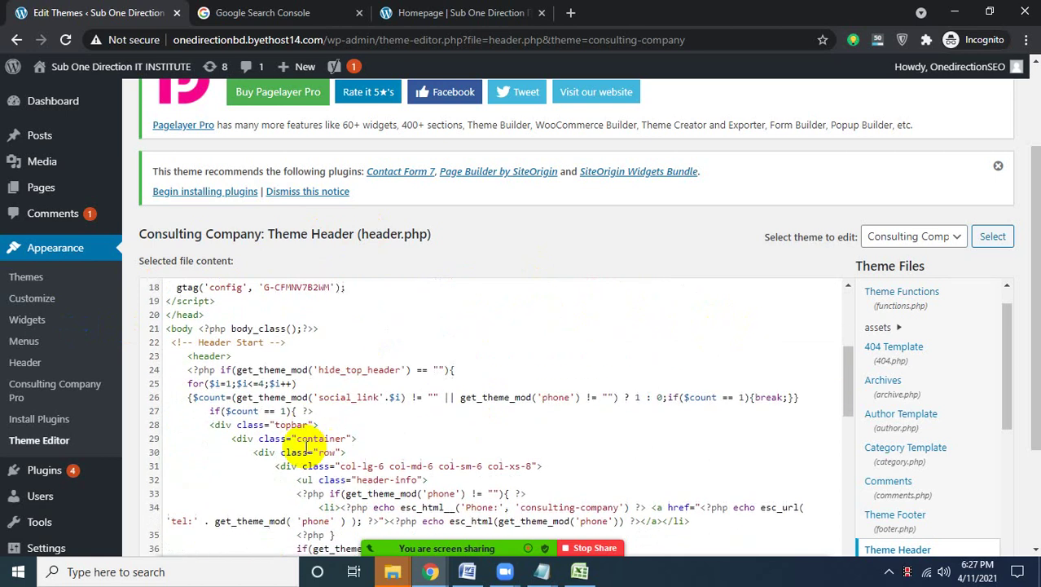
{"action": "scroll", "coordinate": [153, 471], "scroll_direction": "down", "scroll_amount": 2}
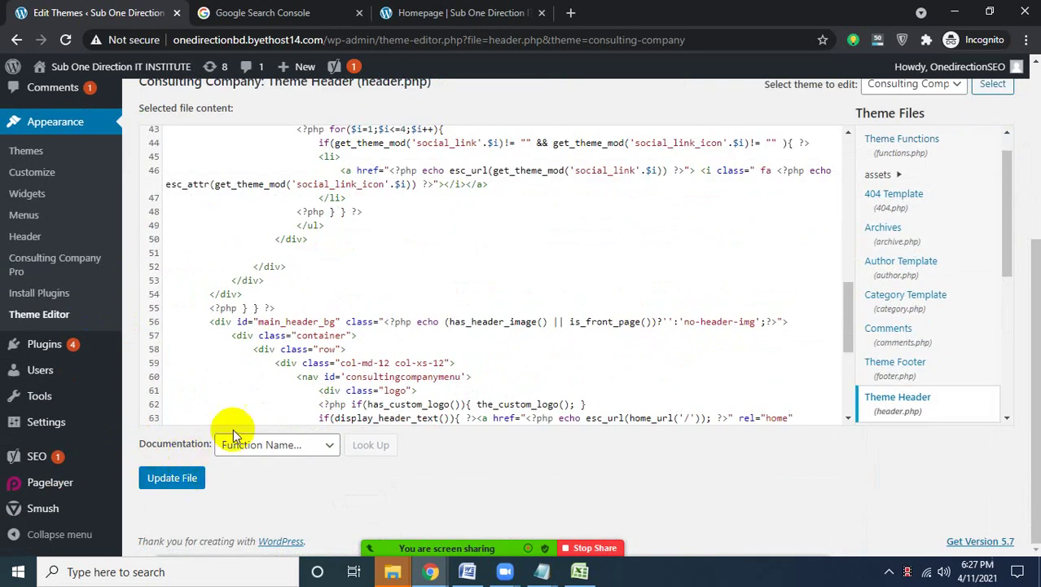
{"action": "scroll", "coordinate": [377, 372], "scroll_direction": "up", "scroll_amount": 3}
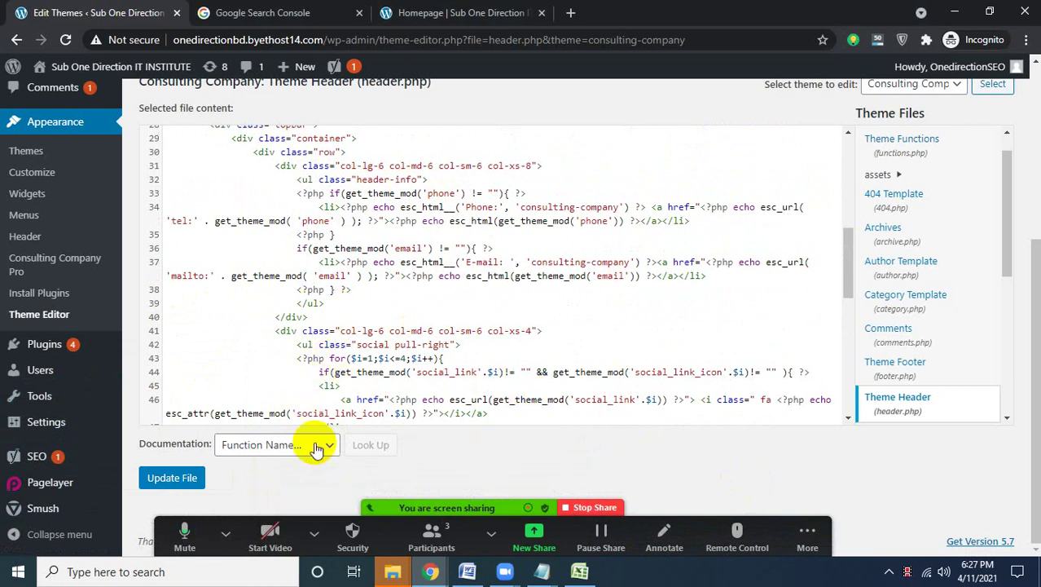
{"action": "scroll", "coordinate": [420, 453], "scroll_direction": "up", "scroll_amount": 4}
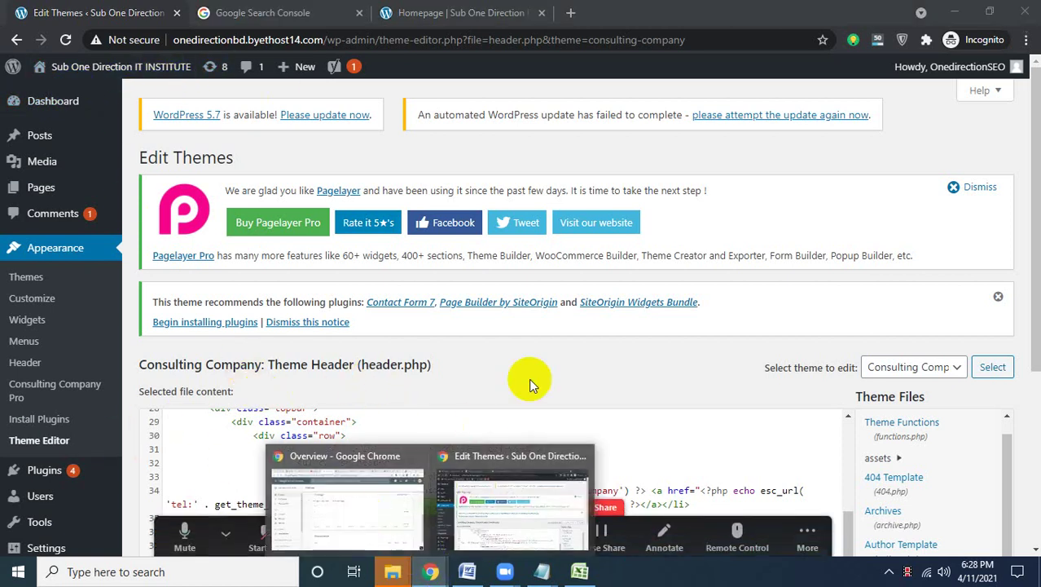
{"action": "scroll", "coordinate": [500, 379], "scroll_direction": "down", "scroll_amount": 2}
{"action": "scroll", "coordinate": [291, 333], "scroll_direction": "up", "scroll_amount": 2}
{"action": "scroll", "coordinate": [310, 291], "scroll_direction": "down", "scroll_amount": 2}
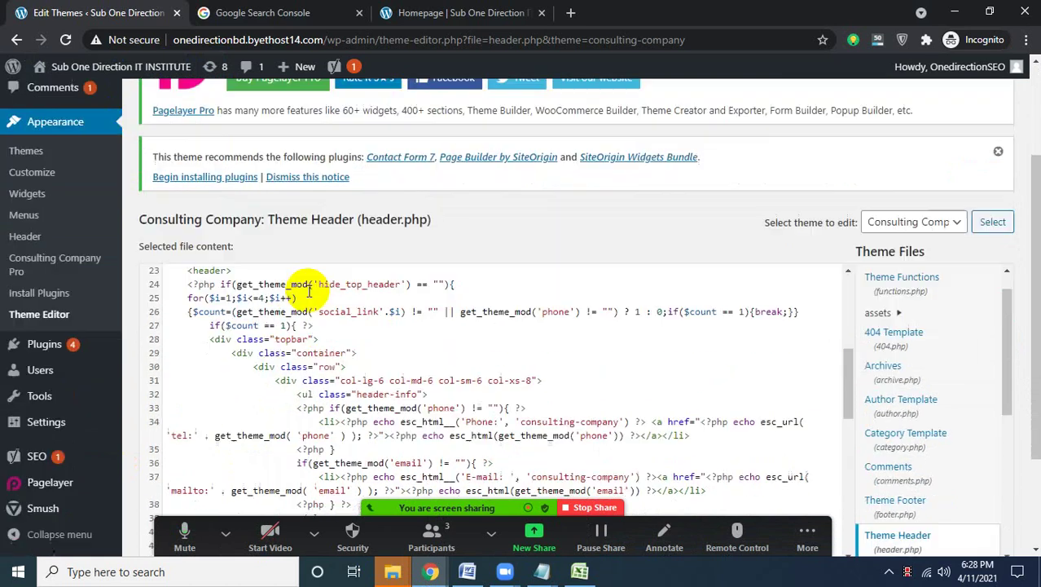
{"action": "scroll", "coordinate": [308, 292], "scroll_direction": "down", "scroll_amount": 2}
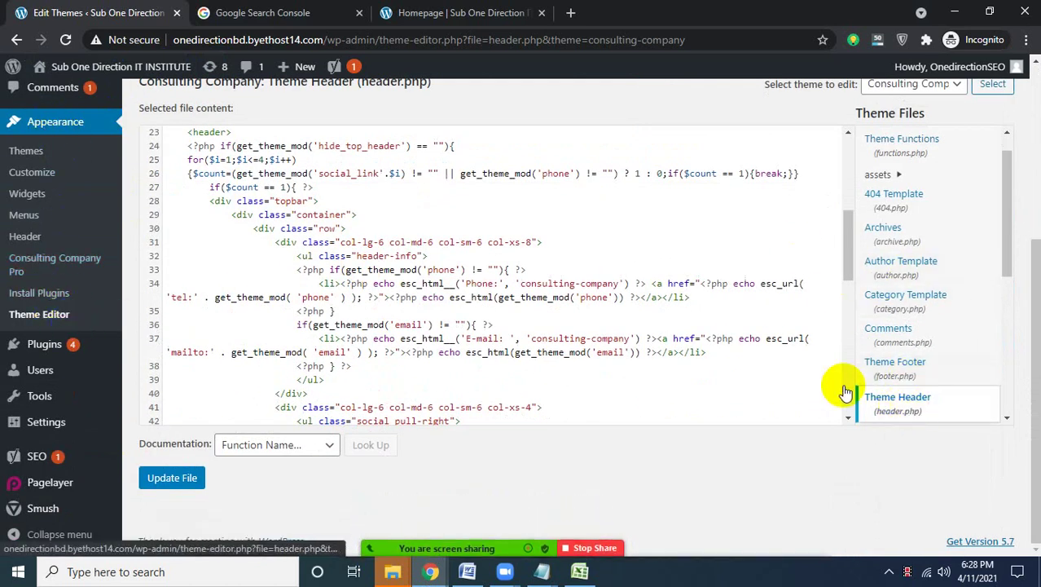
Review the head section of header.php from its opening tag, past the three verification meta tags, to its closing tag.
{"action": "scroll", "coordinate": [277, 265], "scroll_direction": "up", "scroll_amount": 5}
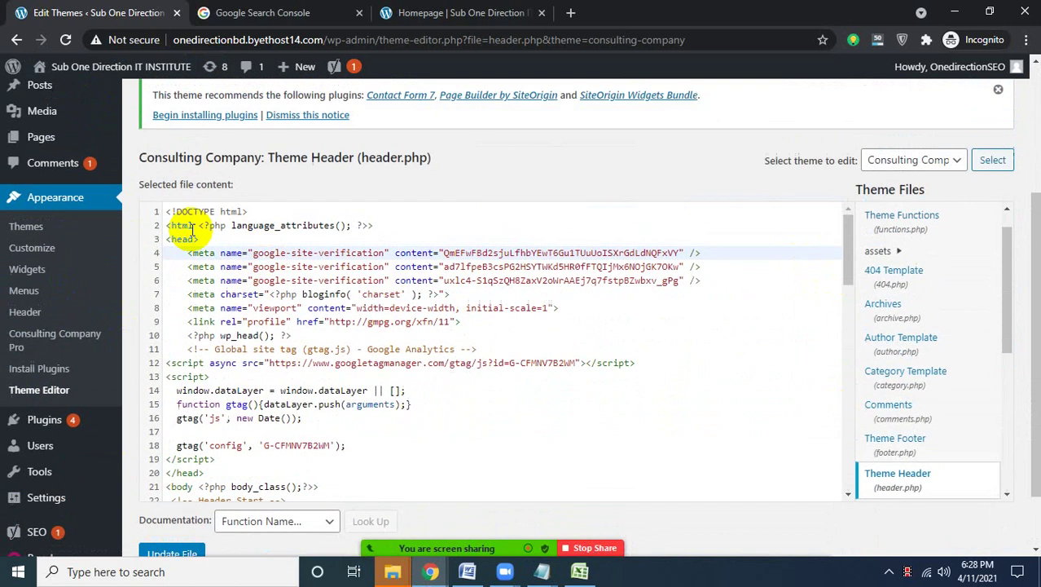
{"action": "left_click_drag", "start_coordinate": [168, 239], "coordinate": [202, 242]}
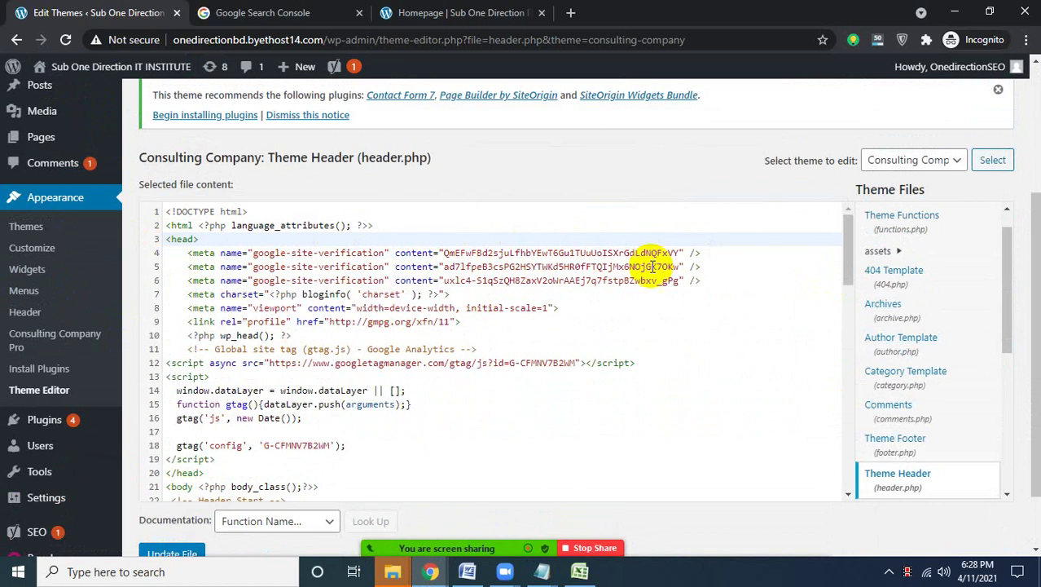
{"action": "scroll", "coordinate": [294, 411], "scroll_direction": "down", "scroll_amount": 1}
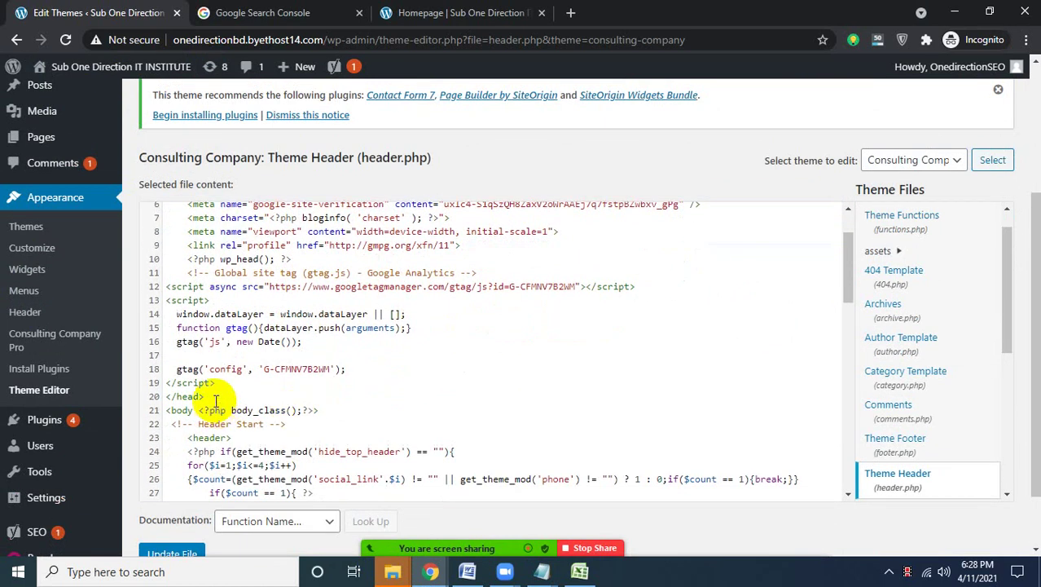
Check the closing head tag in header.php and the body code below it, down to the end of the editor page.
{"action": "left_click", "coordinate": [204, 399]}
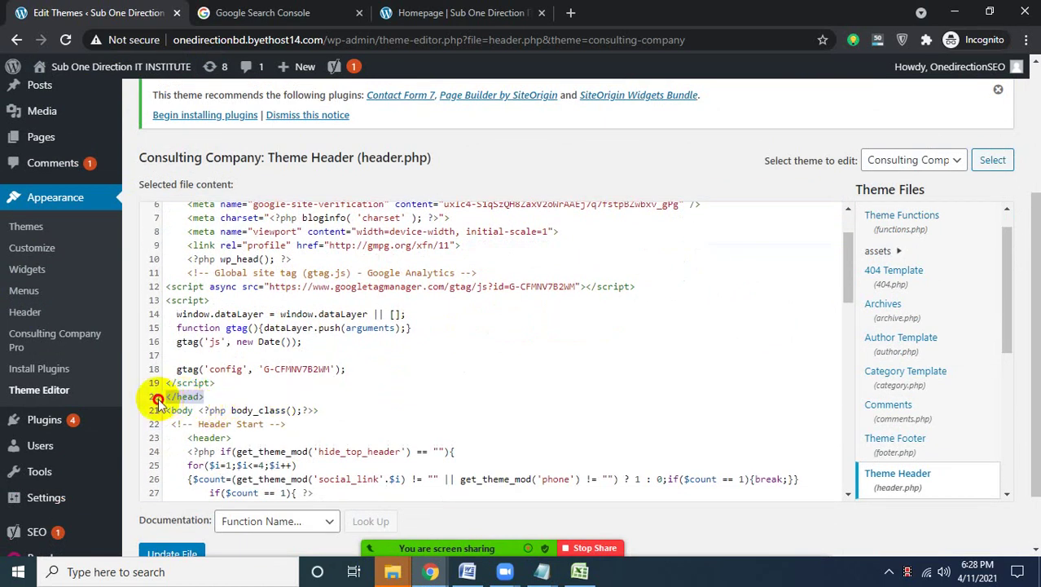
{"action": "scroll", "coordinate": [186, 268], "scroll_direction": "up", "scroll_amount": 1}
{"action": "scroll", "coordinate": [256, 383], "scroll_direction": "down", "scroll_amount": 2}
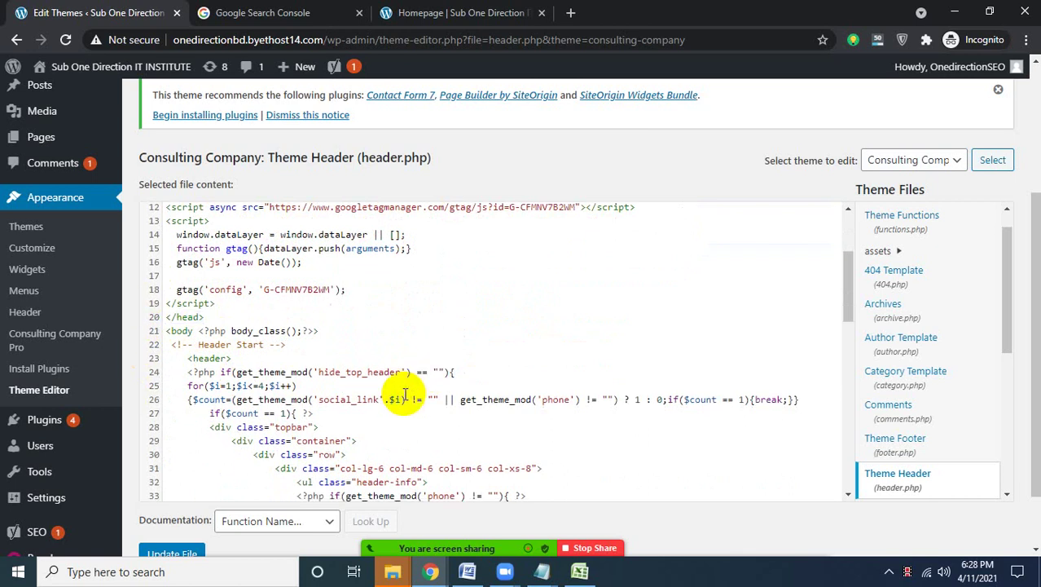
{"action": "scroll", "coordinate": [397, 392], "scroll_direction": "down", "scroll_amount": 2}
{"action": "scroll", "coordinate": [204, 521], "scroll_direction": "down", "scroll_amount": 1}
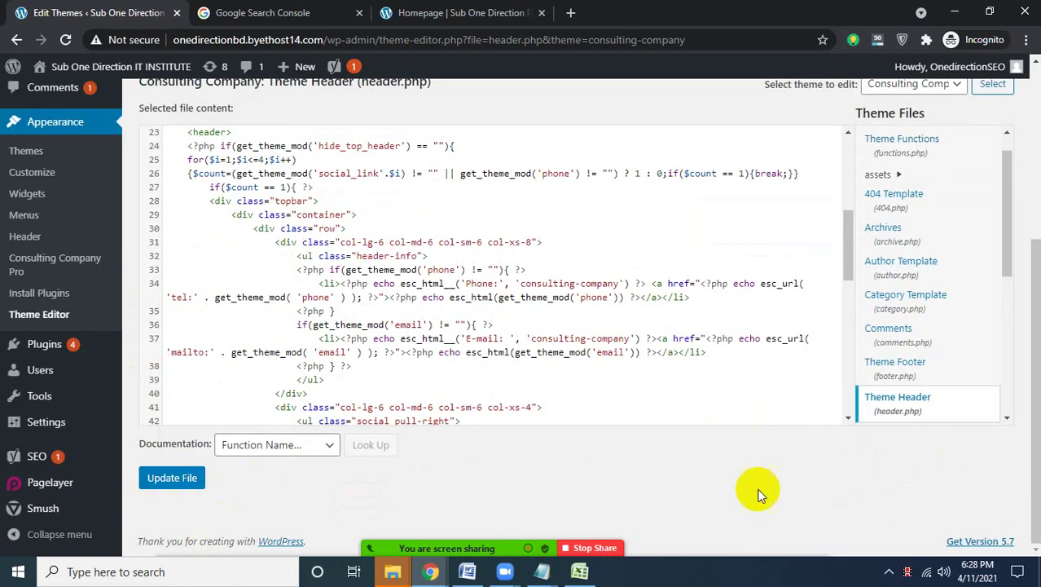
{"action": "mouse_move", "coordinate": [430, 571]}
{"action": "left_click", "coordinate": [412, 482]}
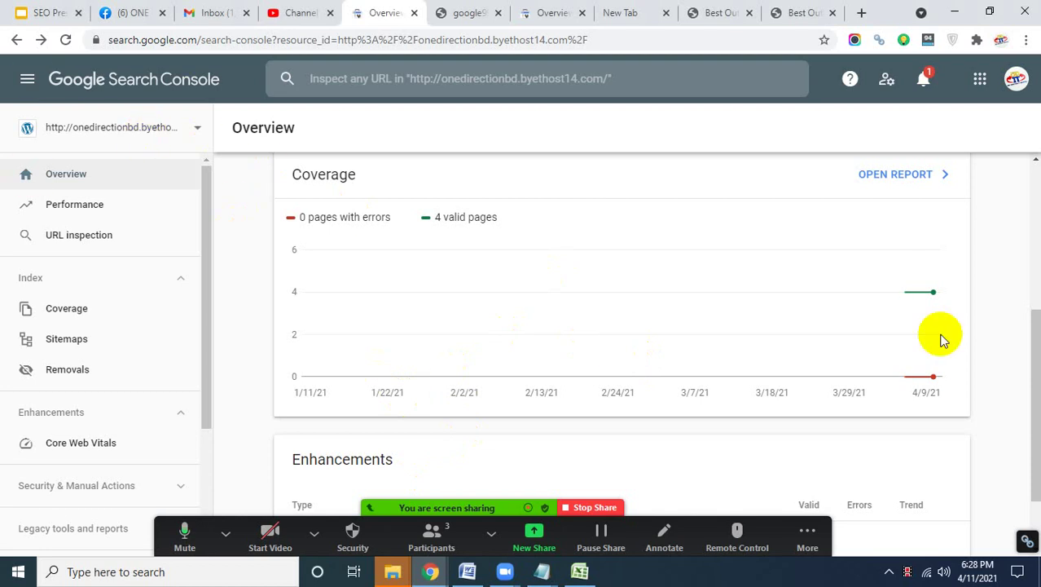
{"action": "left_click", "coordinate": [170, 131]}
{"action": "left_click", "coordinate": [160, 173]}
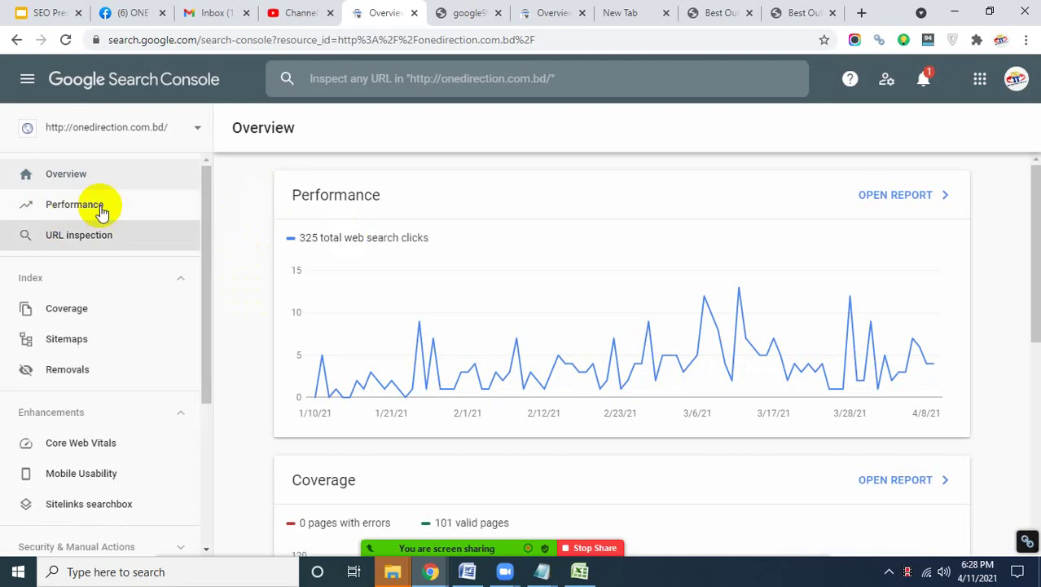
View the live onedirection.com.bd homepage in its open browser tab and return to its header.
{"action": "left_click", "coordinate": [787, 13]}
{"action": "scroll", "coordinate": [295, 316], "scroll_direction": "down", "scroll_amount": 5}
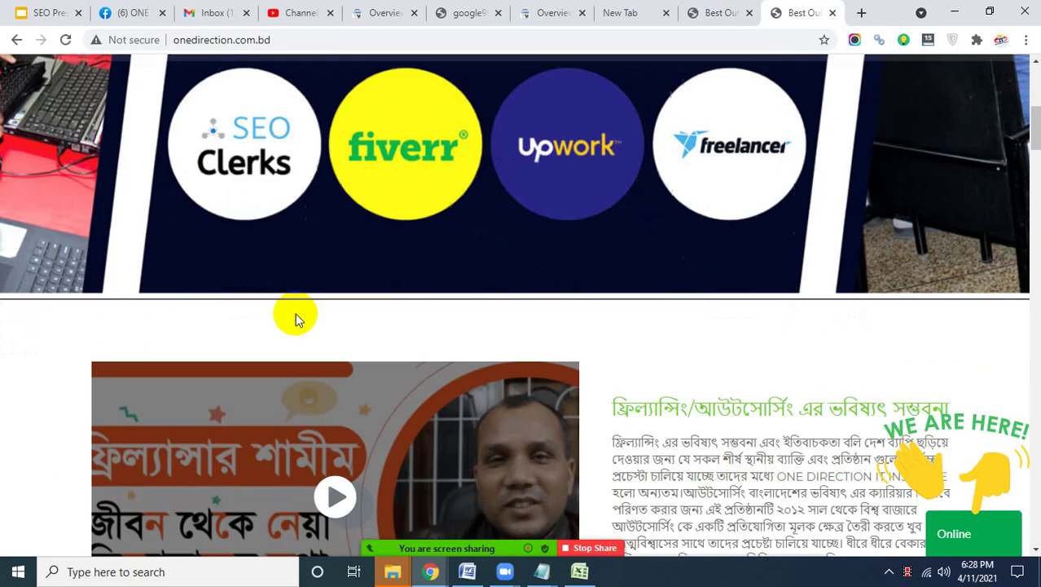
{"action": "scroll", "coordinate": [295, 310], "scroll_direction": "up", "scroll_amount": 5}
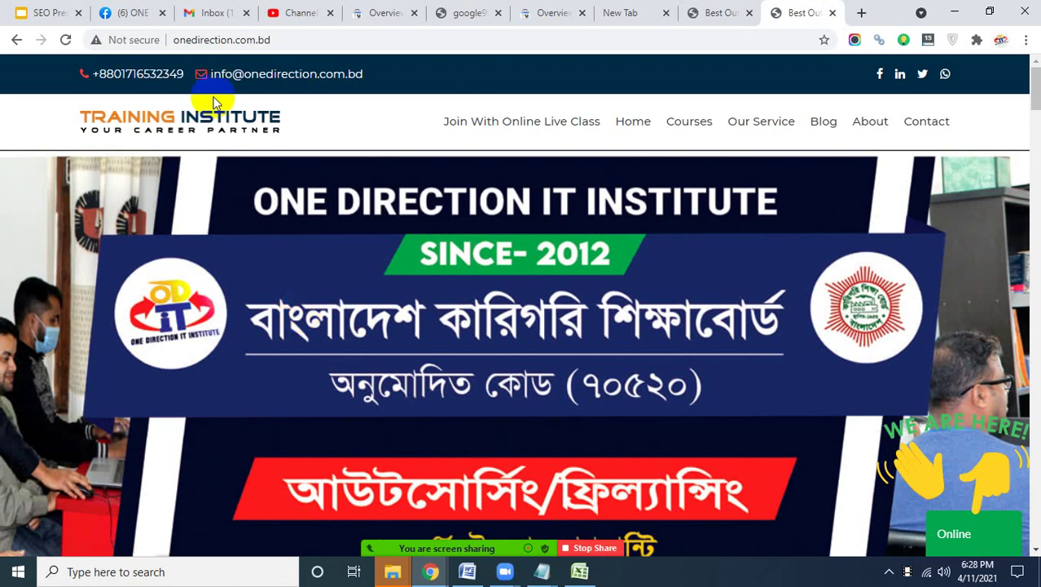
Return to Search Console and examine the property's Overview: web search clicks under Performance, the Coverage chart and the Enhancements table.
{"action": "left_click", "coordinate": [373, 12]}
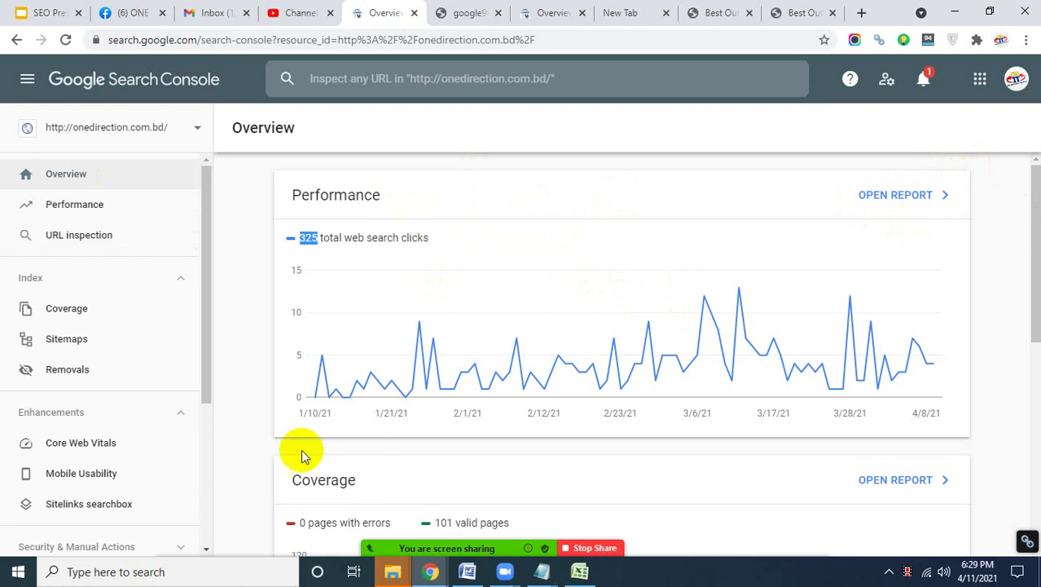
{"action": "scroll", "coordinate": [228, 392], "scroll_direction": "down", "scroll_amount": 1}
{"action": "scroll", "coordinate": [236, 359], "scroll_direction": "up", "scroll_amount": 1}
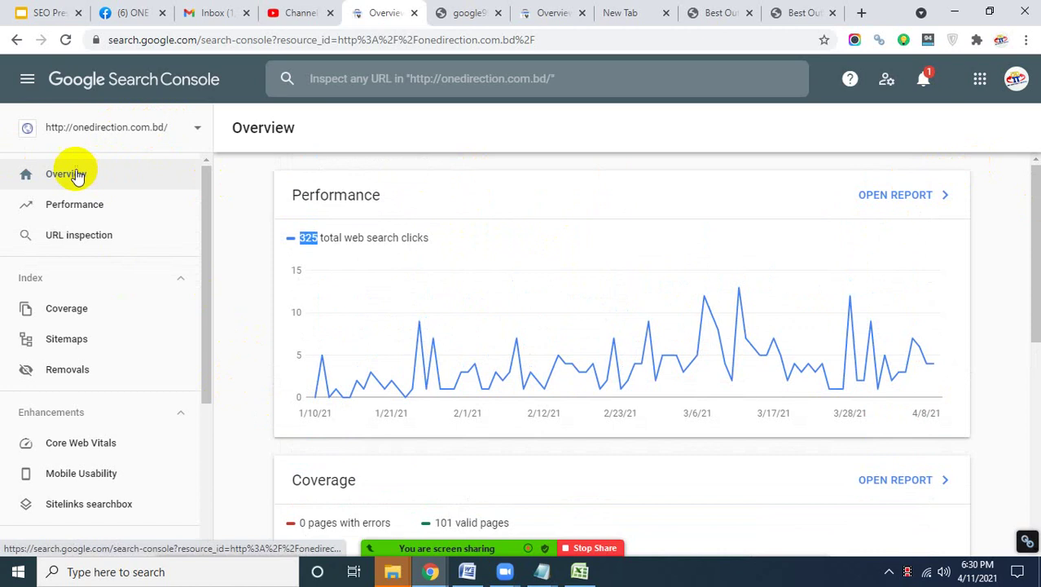
{"action": "scroll", "coordinate": [236, 371], "scroll_direction": "down", "scroll_amount": 3}
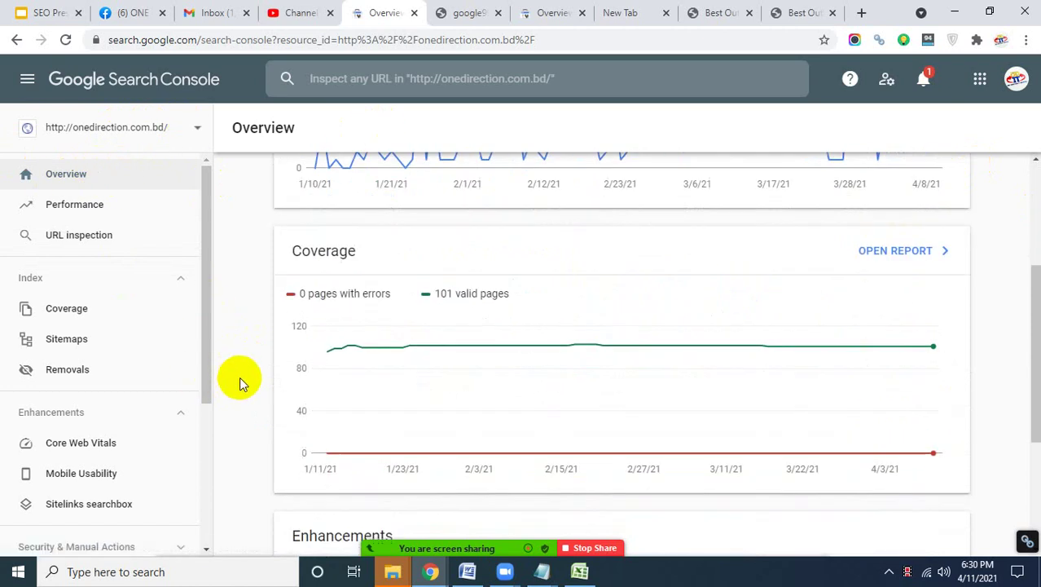
{"action": "scroll", "coordinate": [242, 376], "scroll_direction": "up", "scroll_amount": 3}
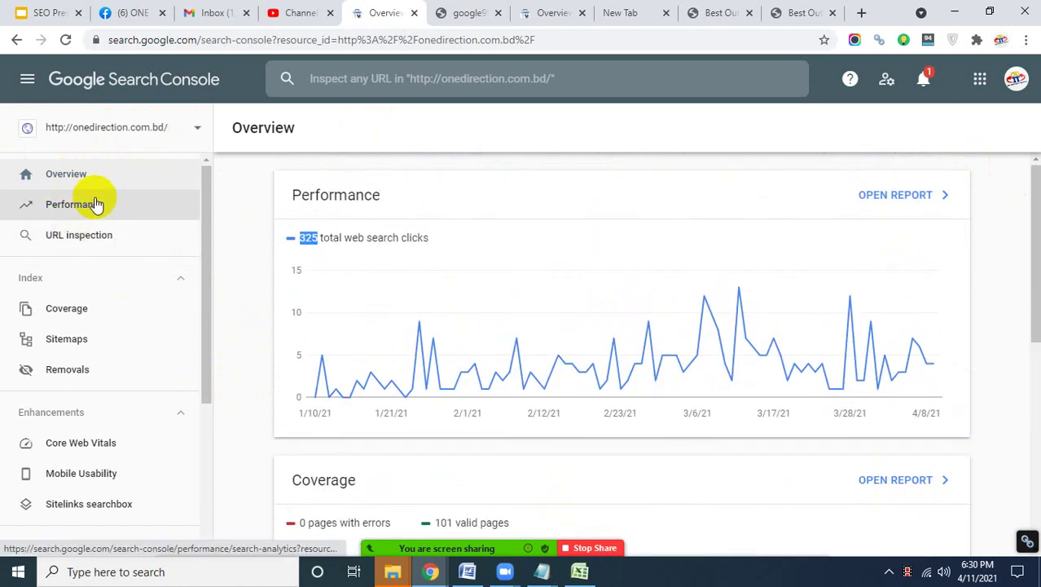
{"action": "scroll", "coordinate": [270, 379], "scroll_direction": "down", "scroll_amount": 2}
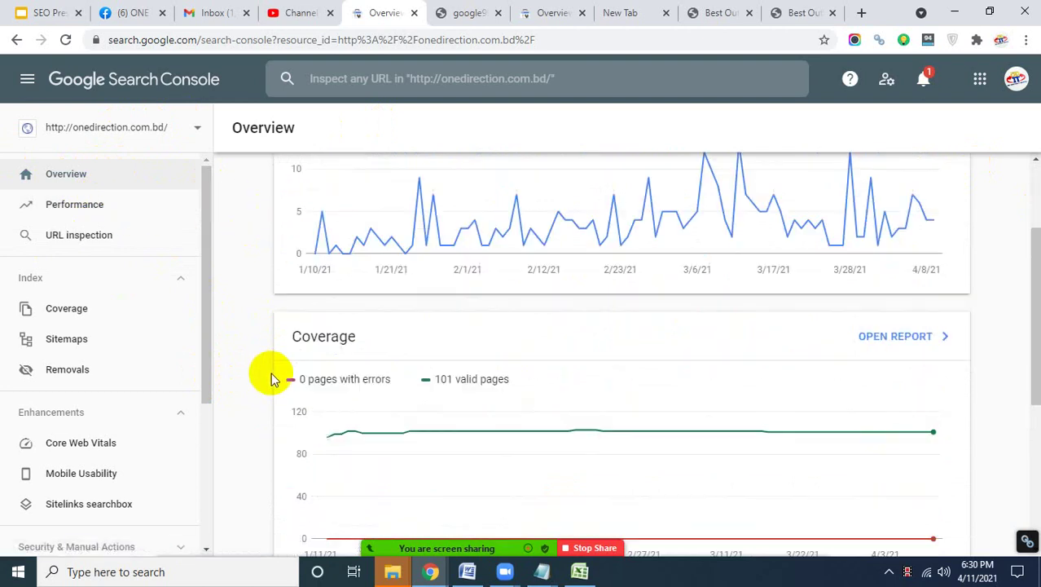
{"action": "scroll", "coordinate": [246, 240], "scroll_direction": "up", "scroll_amount": 2}
{"action": "double_click", "coordinate": [308, 238]}
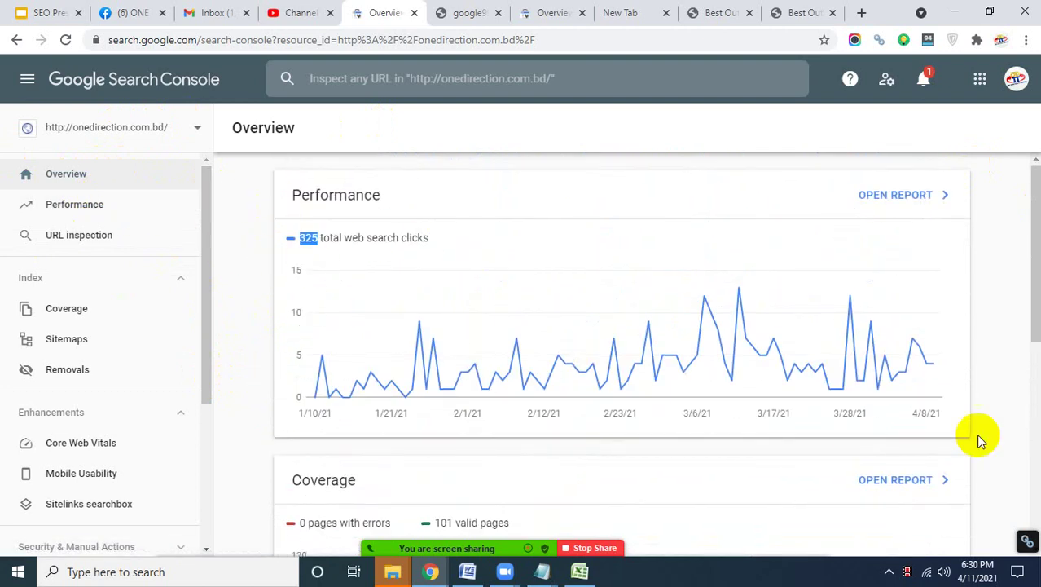
{"action": "left_click_drag", "start_coordinate": [1035, 316], "coordinate": [1014, 438]}
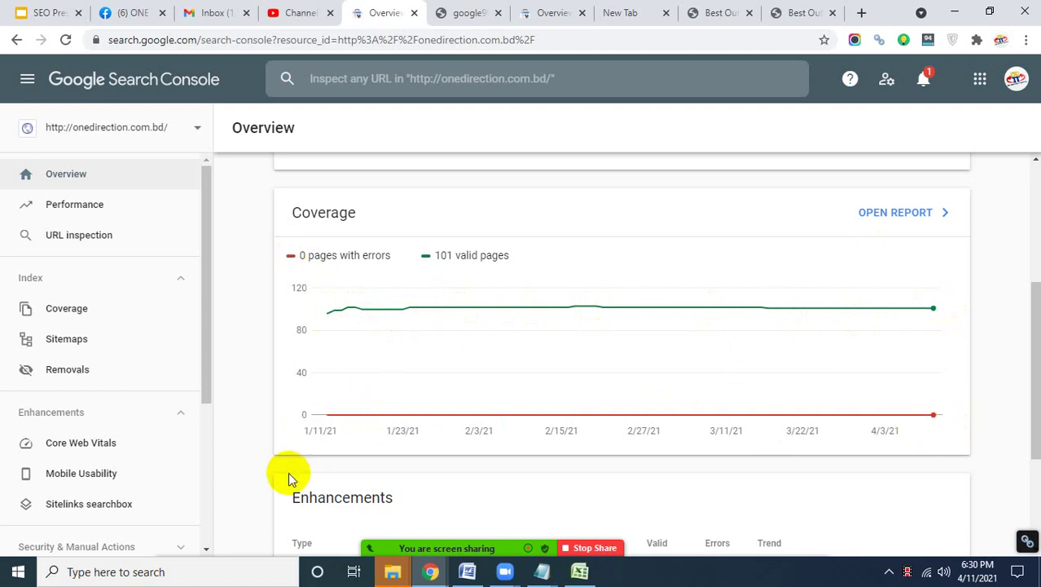
{"action": "scroll", "coordinate": [281, 473], "scroll_direction": "down", "scroll_amount": 2}
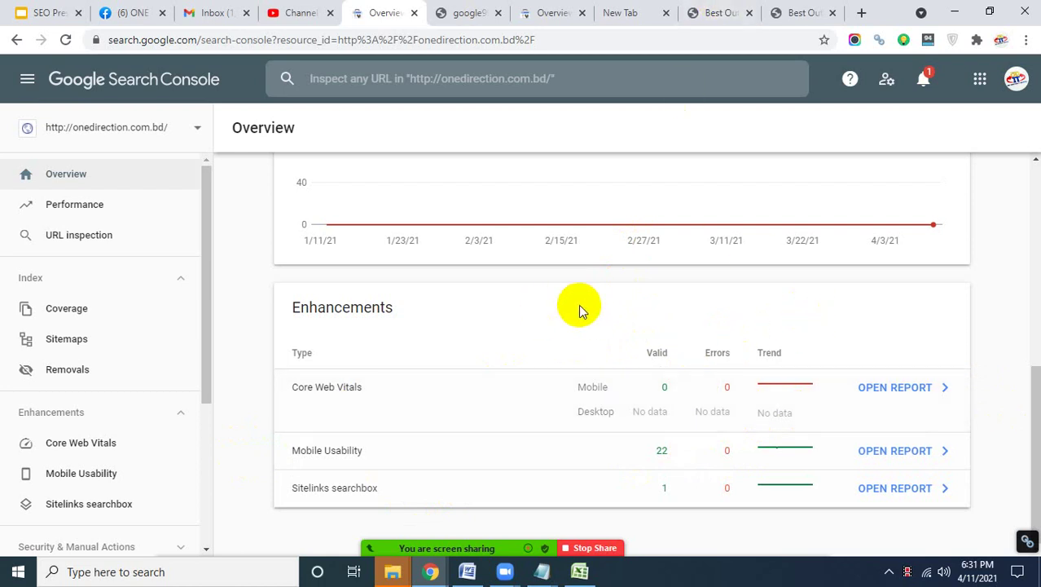
Look through the onedirection.com.bd homepage from its header well down the page and back.
{"action": "left_click", "coordinate": [721, 12]}
{"action": "scroll", "coordinate": [560, 375], "scroll_direction": "down", "scroll_amount": 8}
{"action": "scroll", "coordinate": [536, 370], "scroll_direction": "up", "scroll_amount": 10}
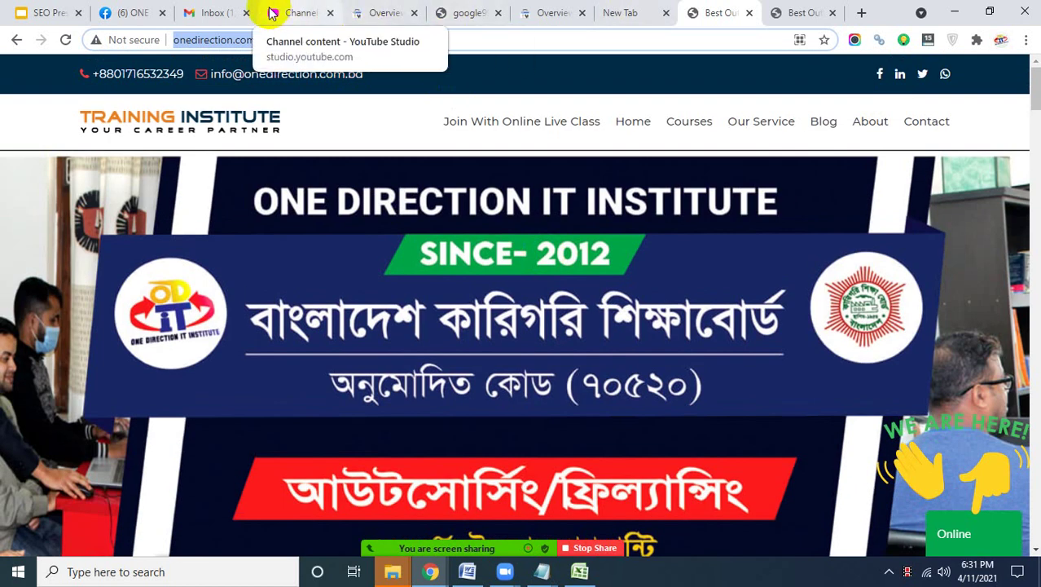
Go back to the Search Console Overview and review the Enhancements table, the Performance and Coverage charts, and the list of reports.
{"action": "left_click", "coordinate": [375, 13]}
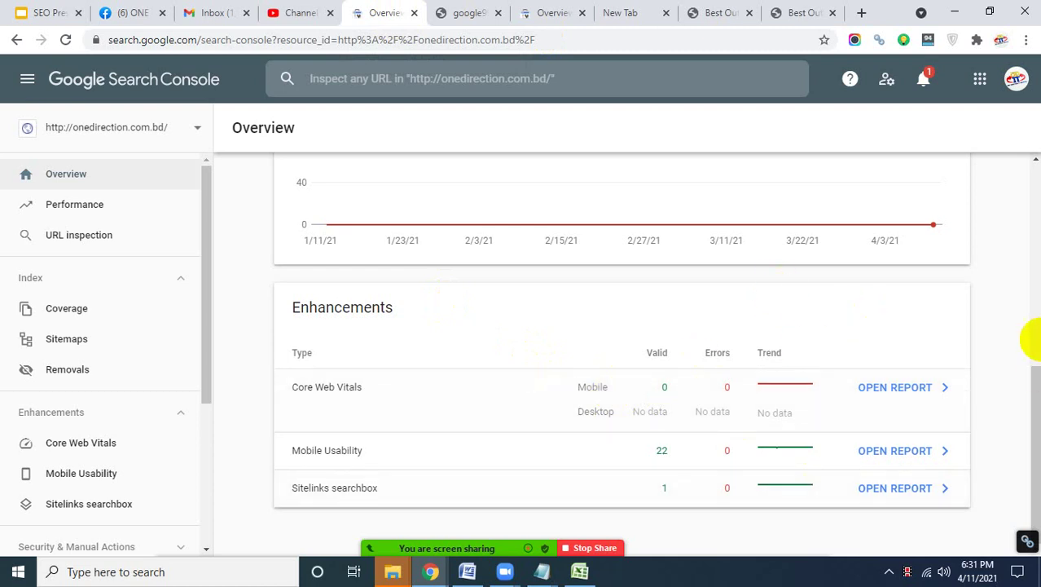
{"action": "left_click_drag", "start_coordinate": [1034, 399], "coordinate": [935, 484]}
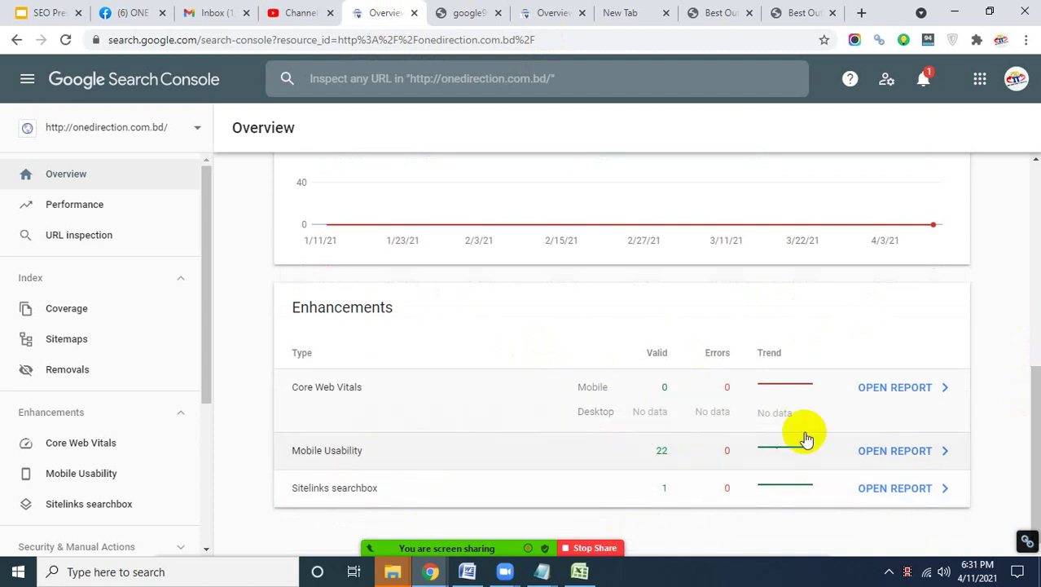
{"action": "scroll", "coordinate": [1016, 432], "scroll_direction": "up", "scroll_amount": 2}
{"action": "scroll", "coordinate": [1016, 432], "scroll_direction": "down", "scroll_amount": 2}
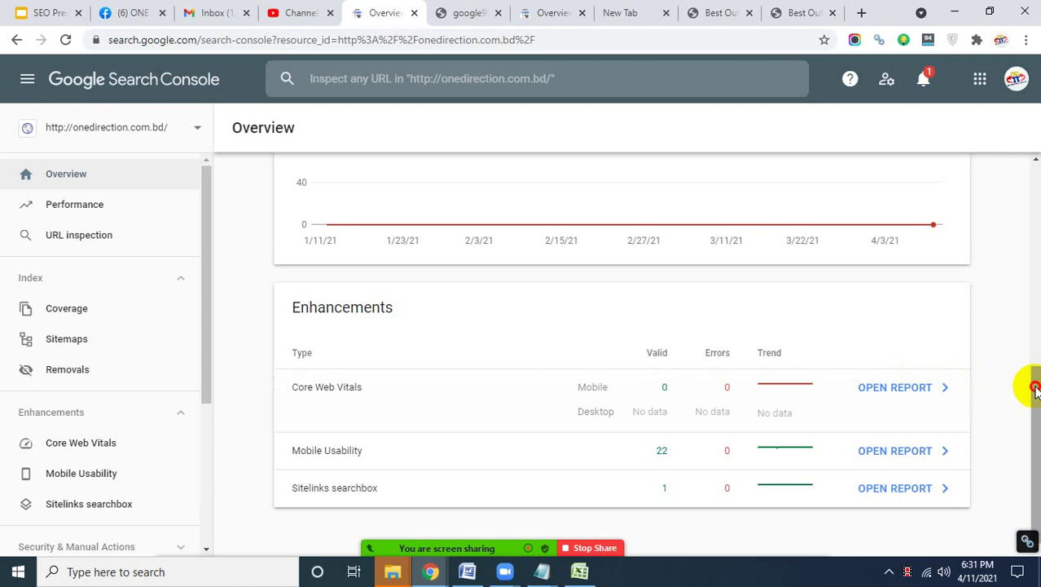
{"action": "left_click_drag", "start_coordinate": [1035, 389], "coordinate": [1006, 121]}
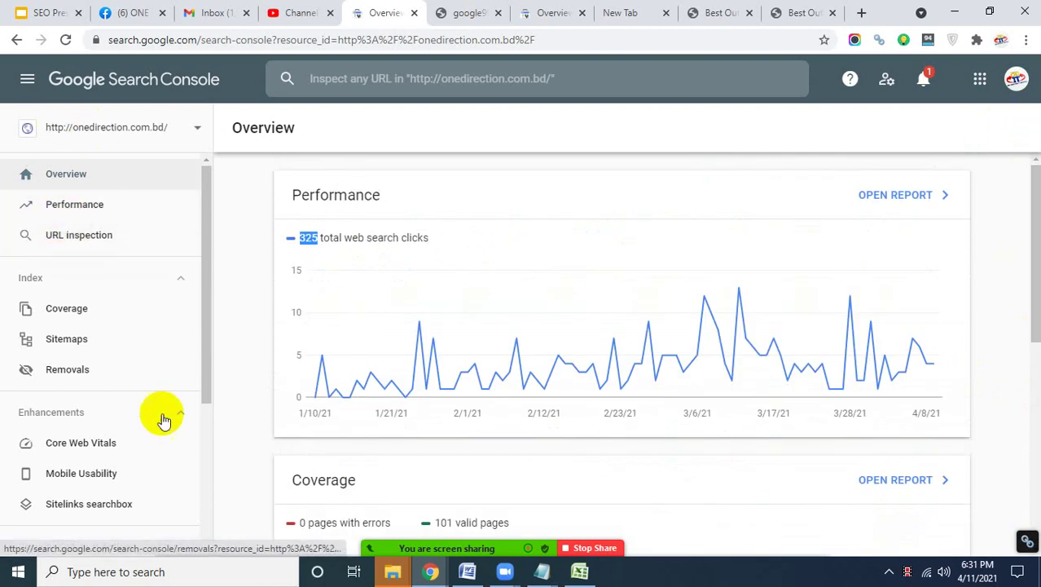
{"action": "scroll", "coordinate": [167, 424], "scroll_direction": "down", "scroll_amount": 2}
{"action": "scroll", "coordinate": [171, 408], "scroll_direction": "up", "scroll_amount": 2}
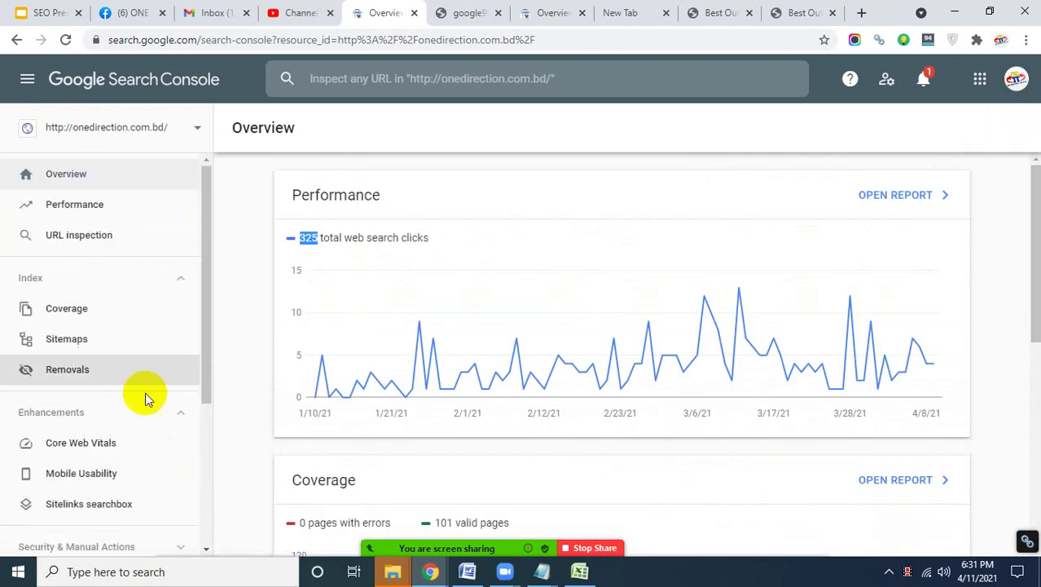
{"action": "scroll", "coordinate": [146, 399], "scroll_direction": "down", "scroll_amount": 2}
{"action": "scroll", "coordinate": [365, 481], "scroll_direction": "down", "scroll_amount": 4}
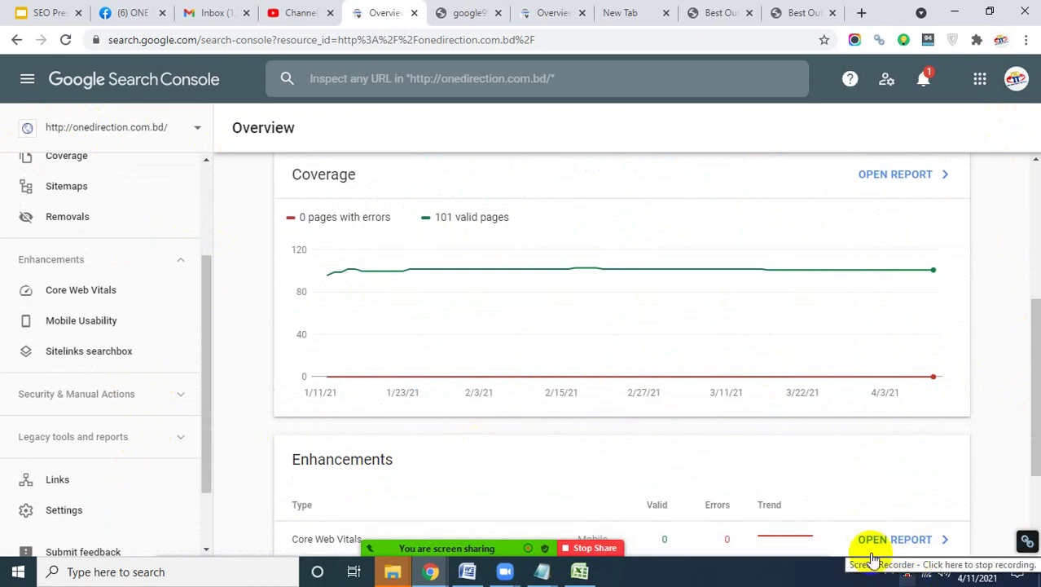
Switch to the SEO presentation in Google Slides and highlight "Install Google Analytics" on the Basic SEO checklist slide.
{"action": "mouse_move", "coordinate": [498, 553]}
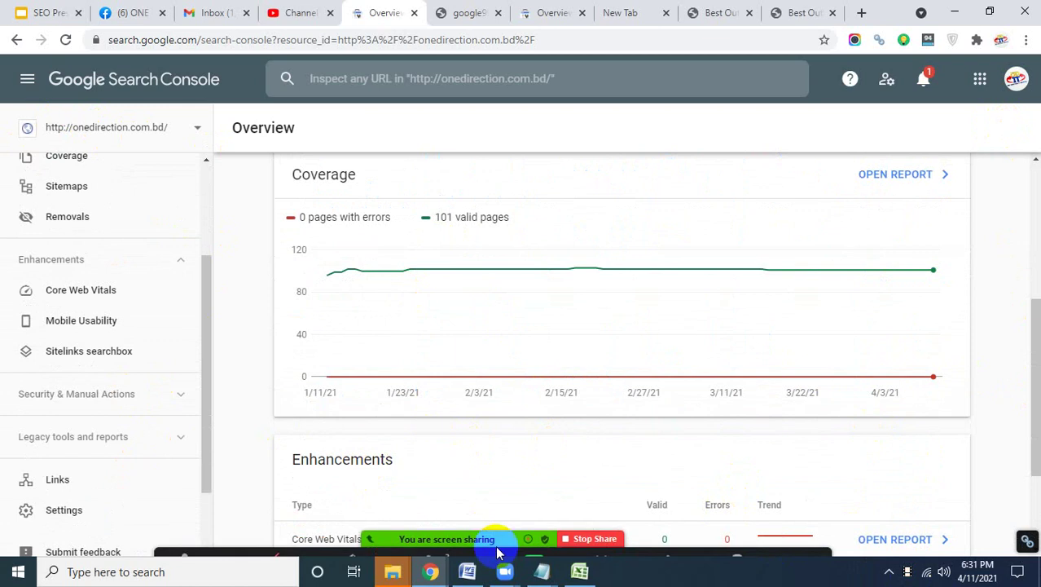
{"action": "left_click", "coordinate": [55, 8]}
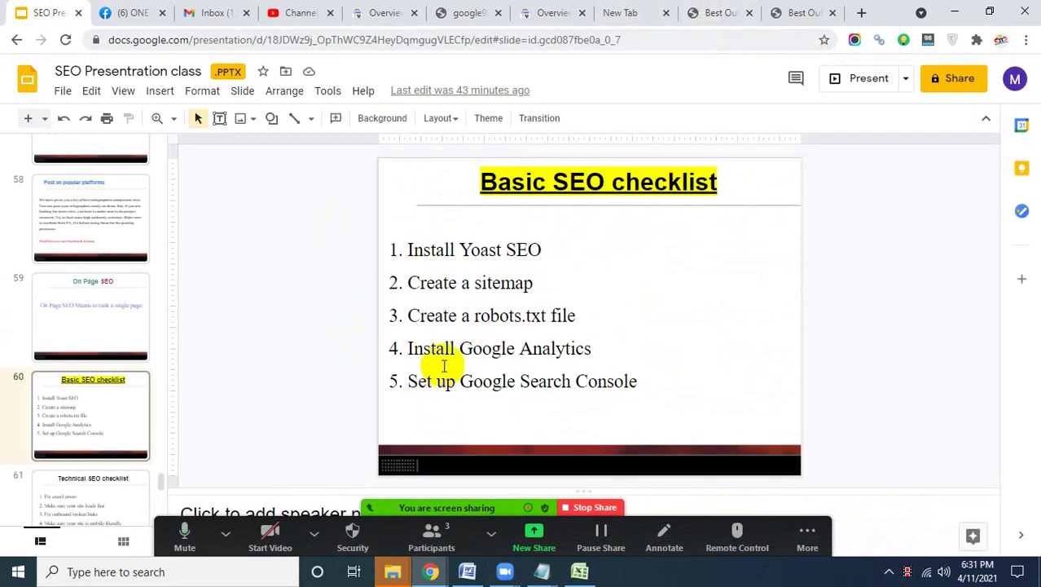
{"action": "left_click_drag", "start_coordinate": [407, 349], "coordinate": [572, 348]}
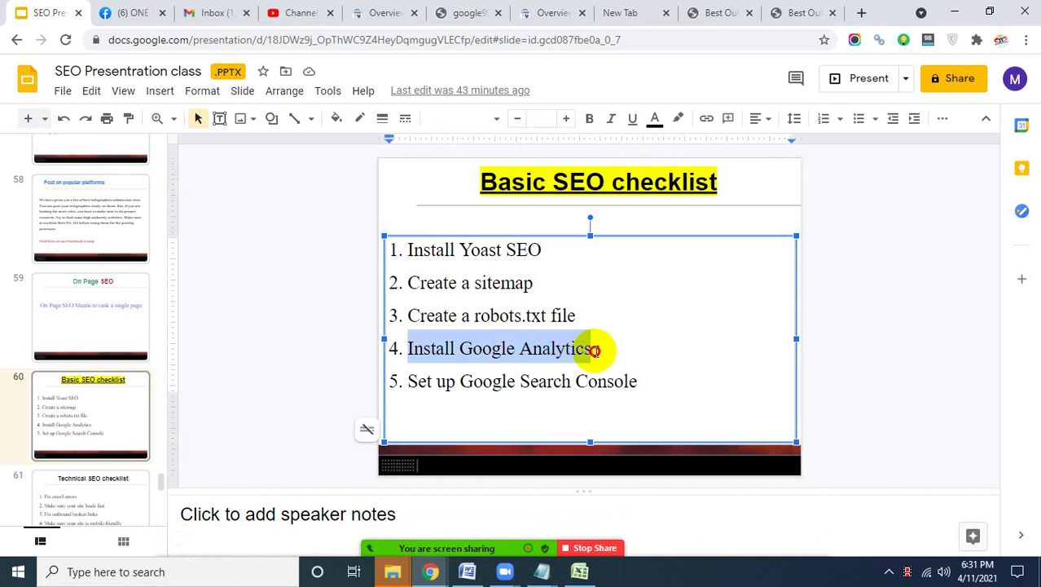
{"action": "left_click", "coordinate": [600, 346]}
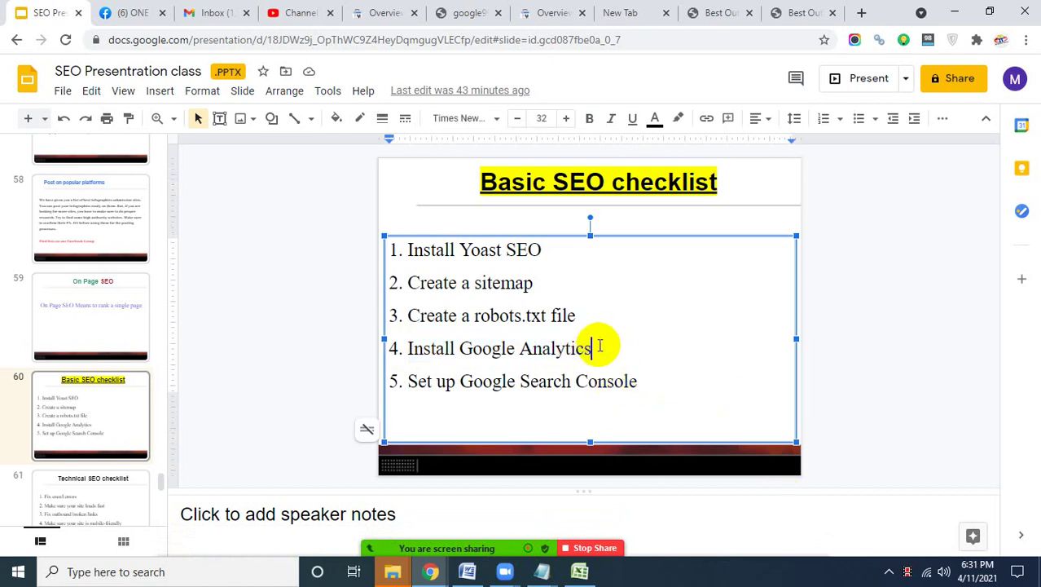
{"action": "double_click", "coordinate": [603, 344]}
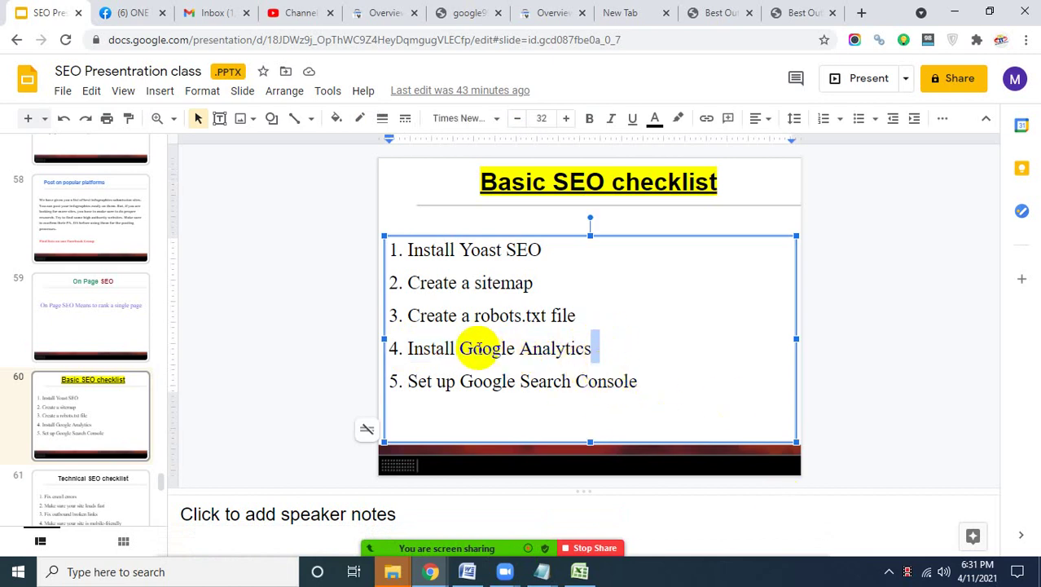